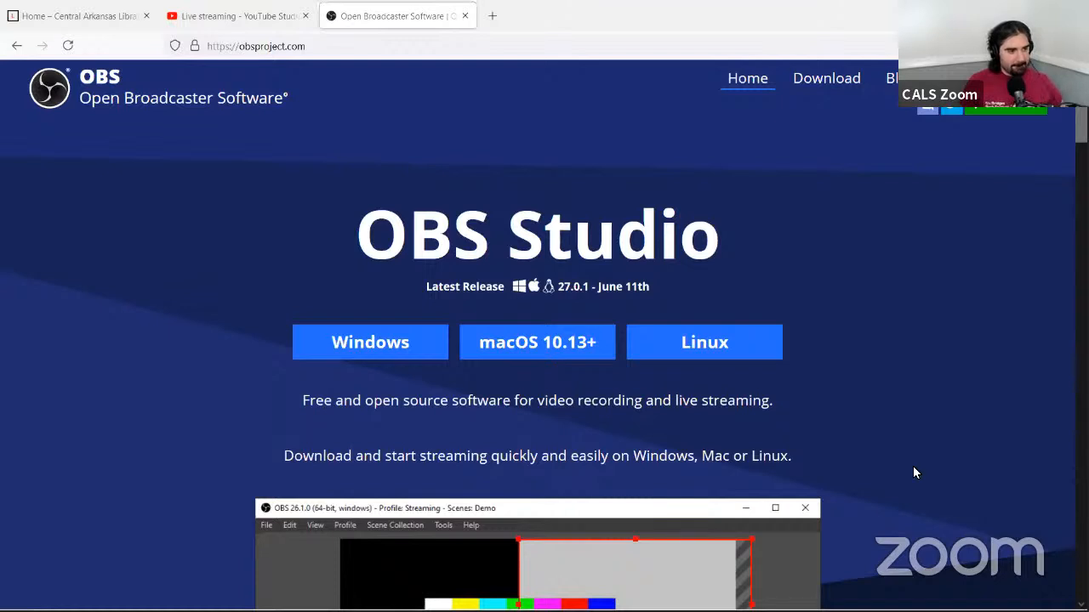
mouse_move(615, 605)
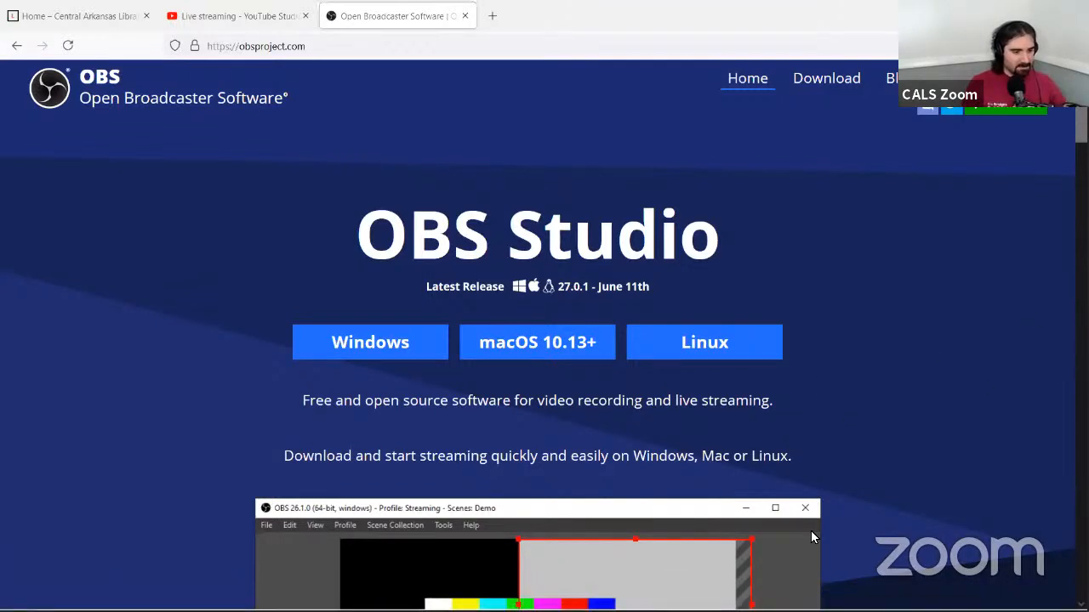
mouse_move(469, 595)
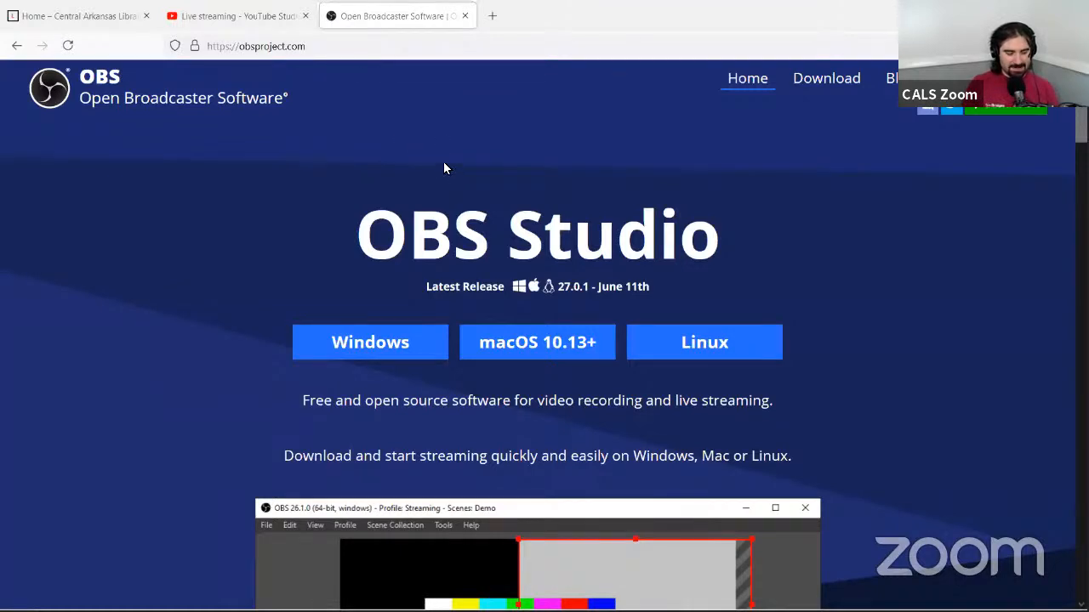
scroll(176, 348, "down", 3)
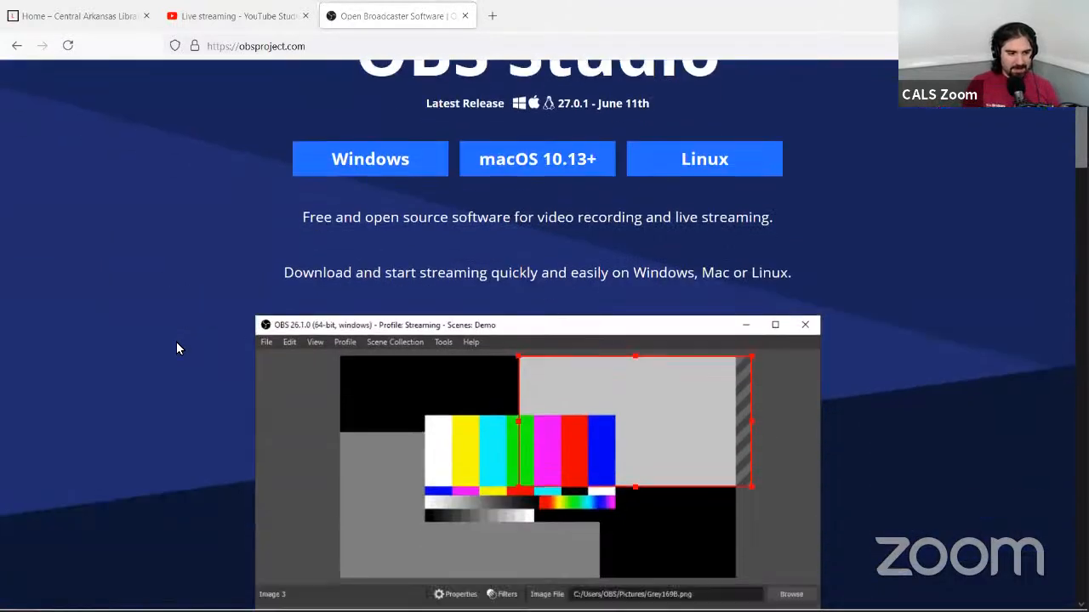
scroll(176, 348, "up", 3)
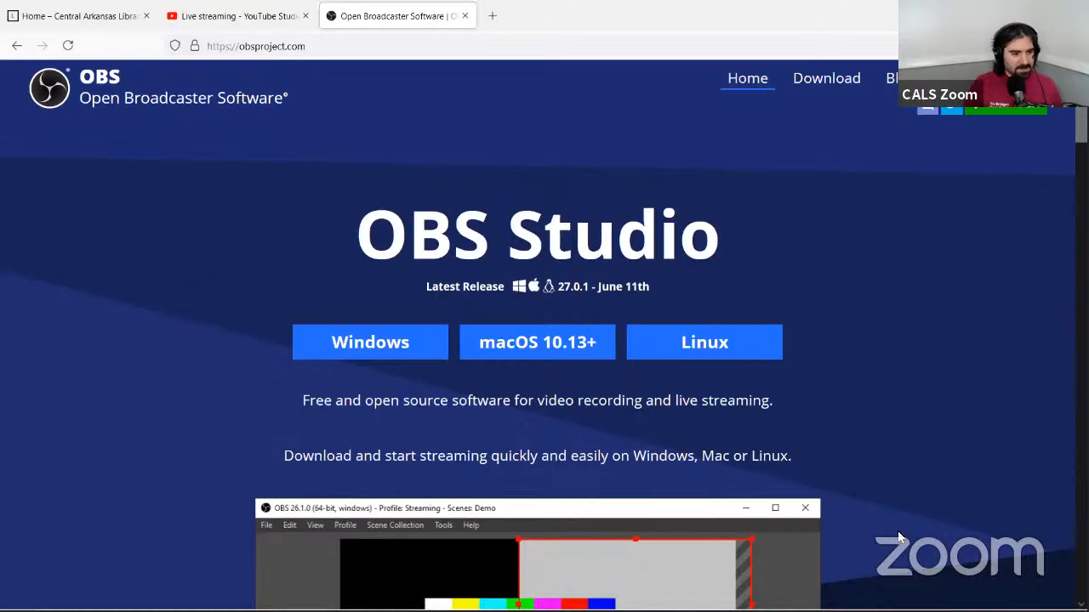
Step: Switch from the browser to the OBS Studio window
key("alt+Tab")
key("alt+Tab")
key("alt+Tab")
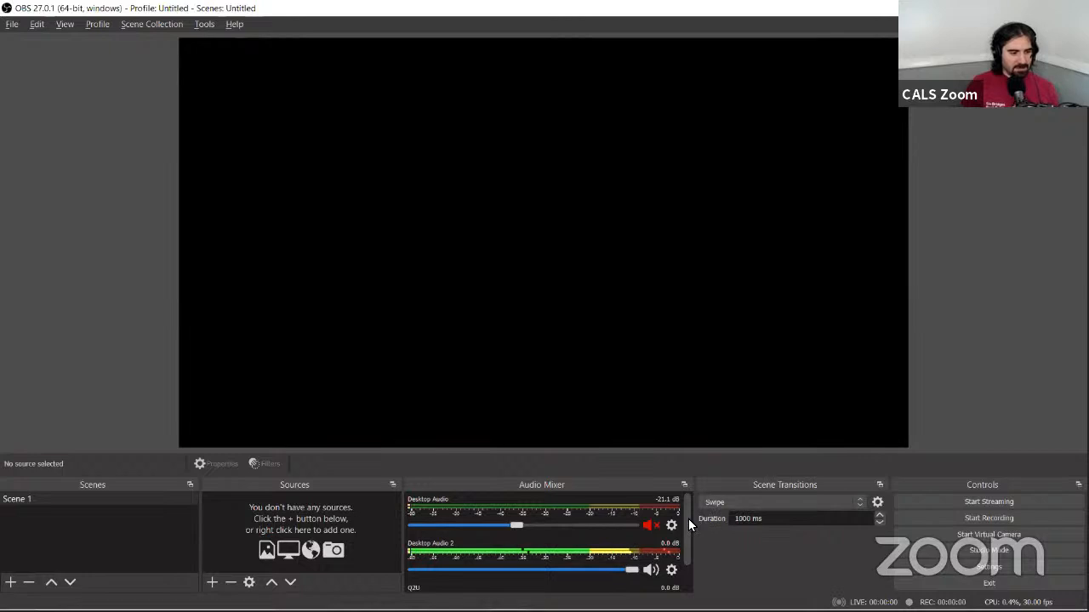
mouse_move(688, 518)
left_mouse_down()
mouse_move(685, 550)
mouse_move(686, 511)
left_mouse_up()
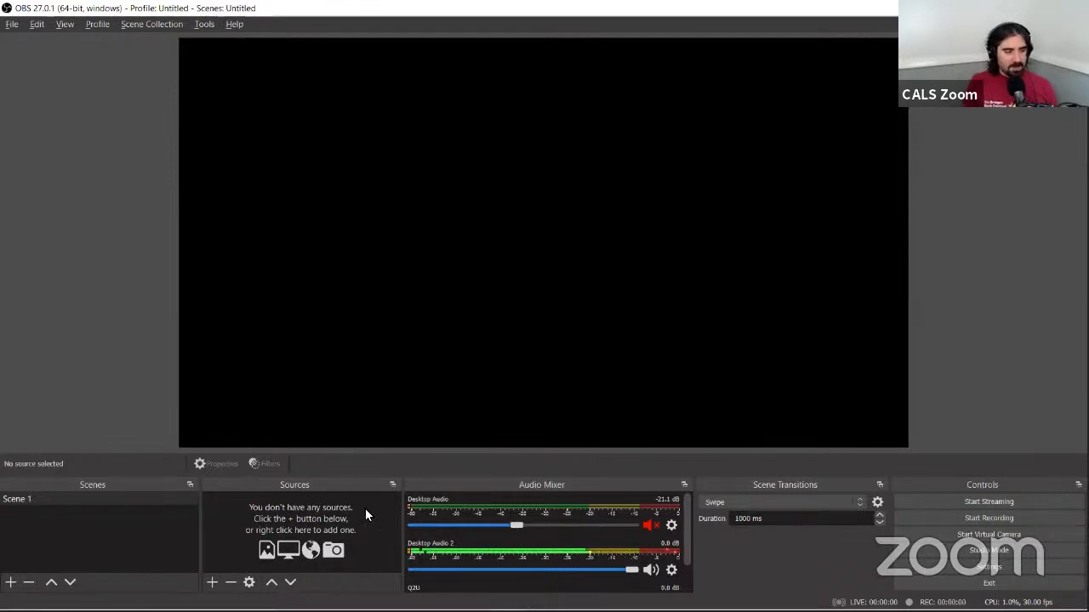
Step: Add a new Video Capture Device source named Webcam to Scene 1
left_click(210, 582)
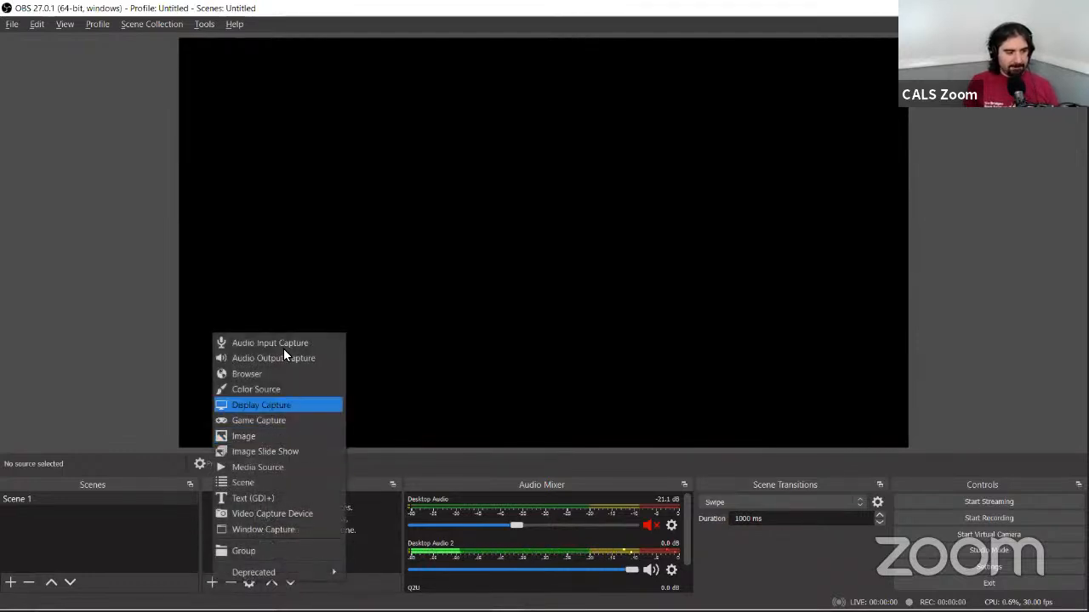
left_click(266, 514)
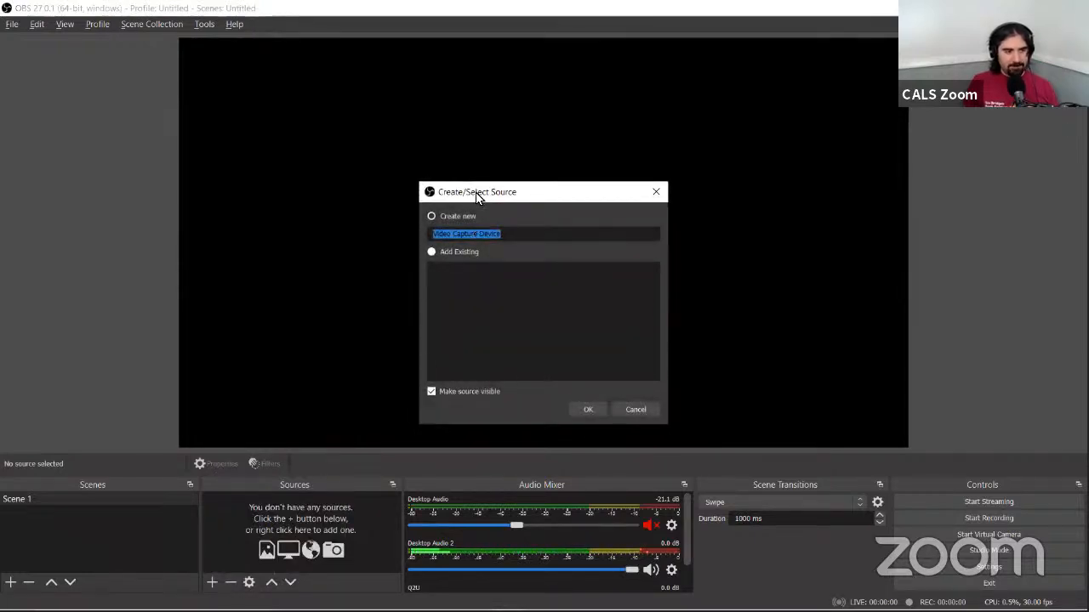
left_click_drag(481, 192, 558, 171)
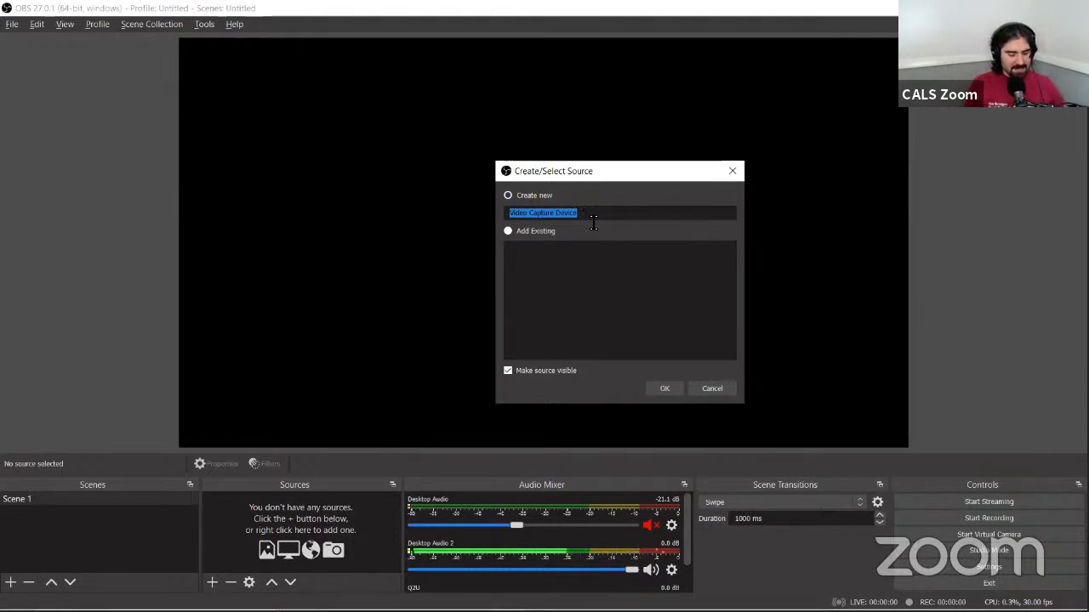
type("Web")
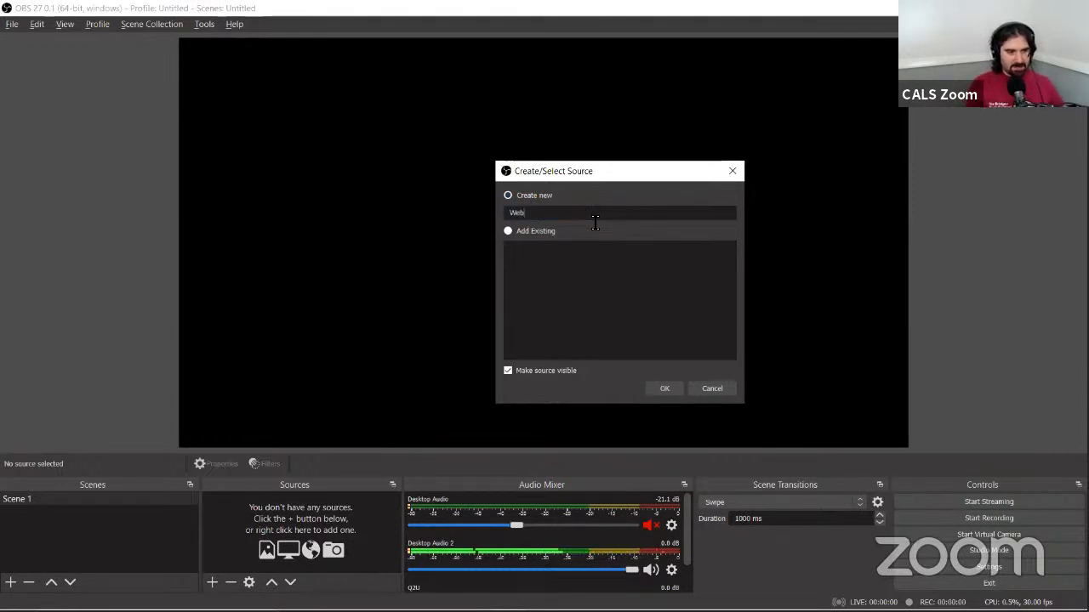
type("cam")
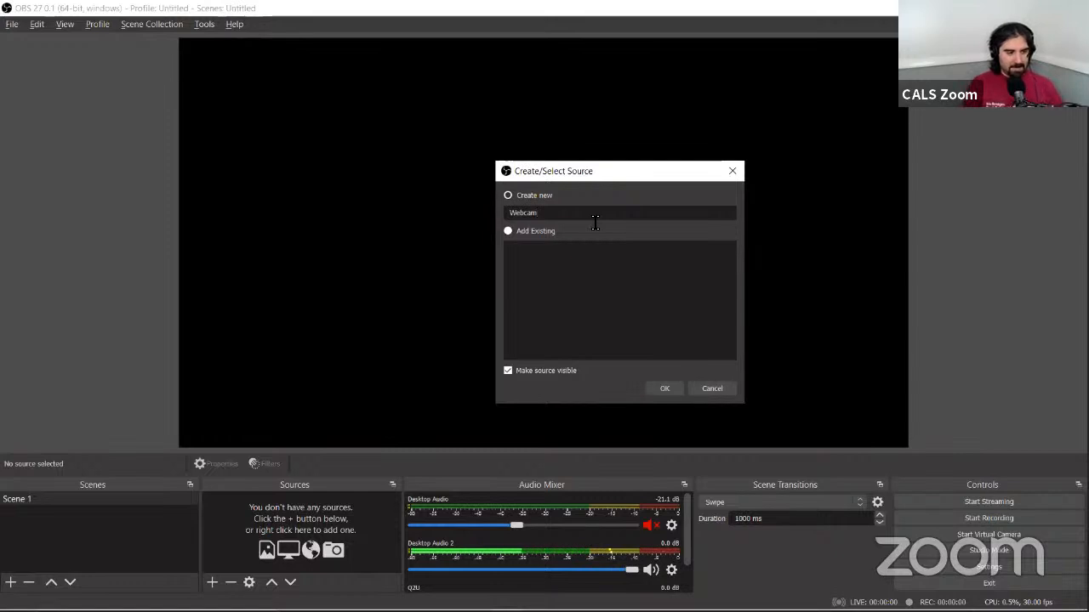
left_click(655, 389)
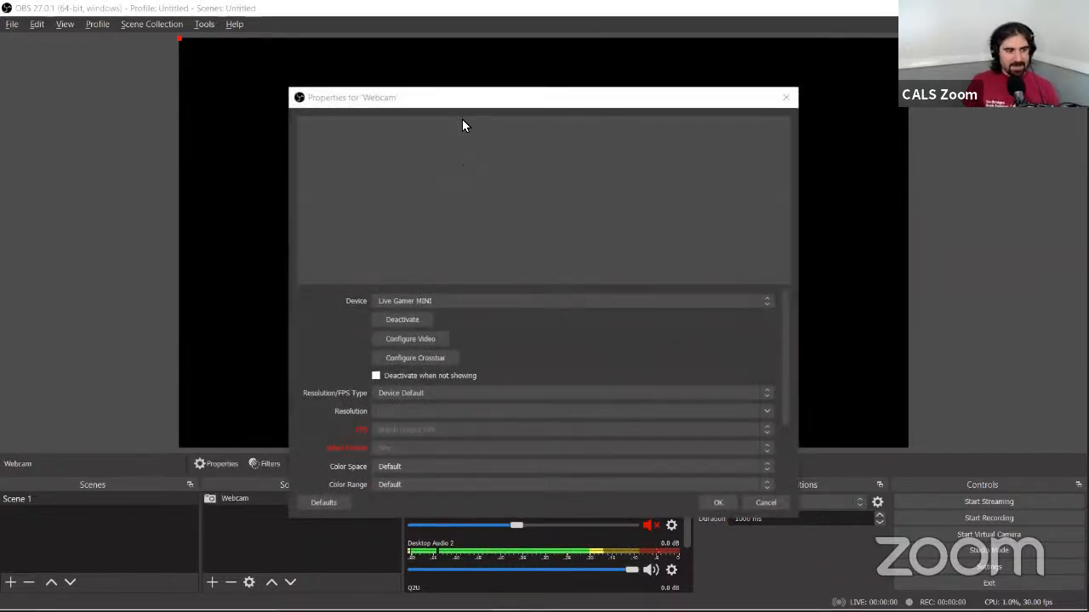
Step: Set the Webcam source's device to Integrated Camera, keeping its properties window clear of the preview
left_click_drag(464, 99, 511, 109)
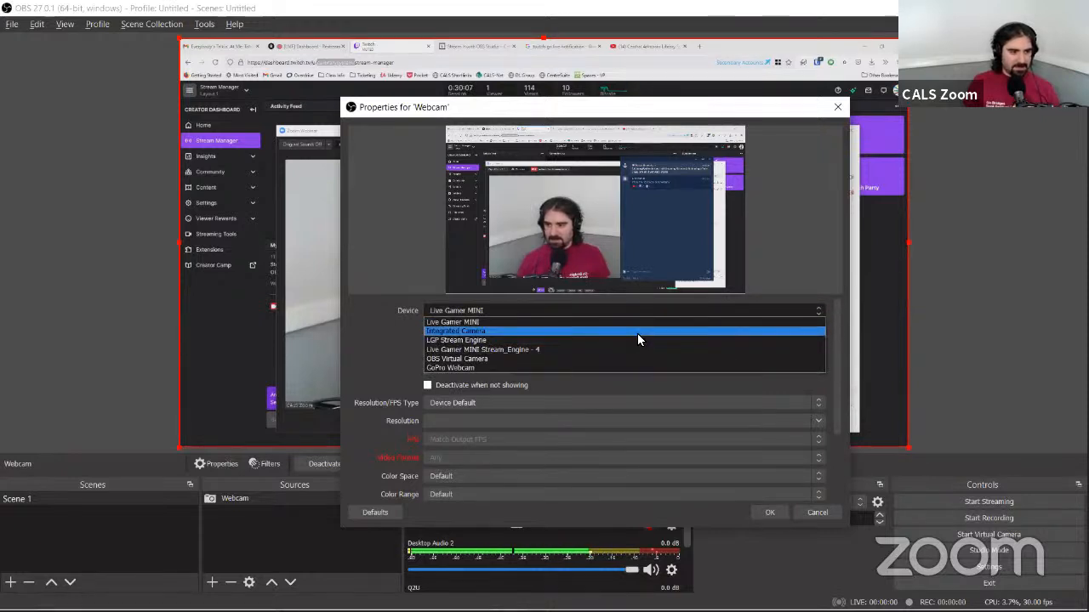
left_click(637, 334)
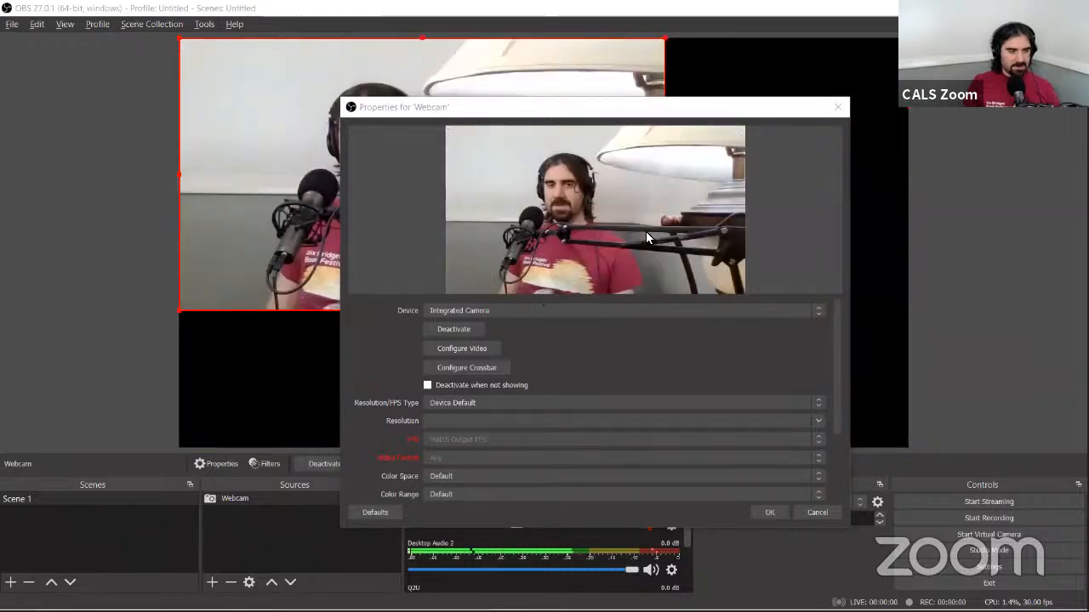
left_click_drag(644, 109, 637, 57)
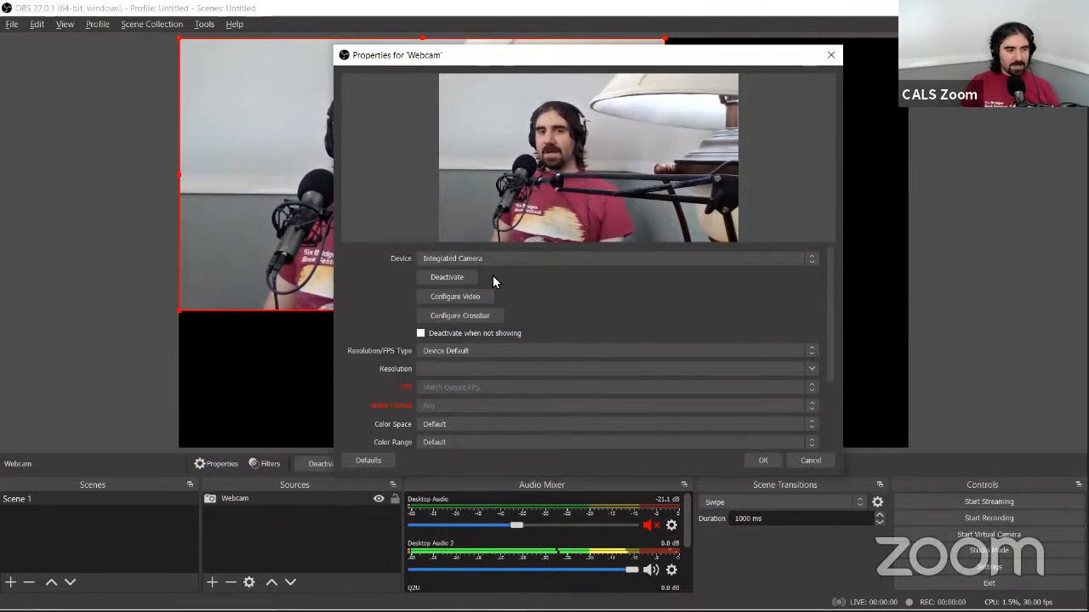
Step: Examine the Resolution/FPS Type choices for the Webcam source and keep Device Default
scroll(532, 279, "down", 1)
scroll(519, 290, "up", 1)
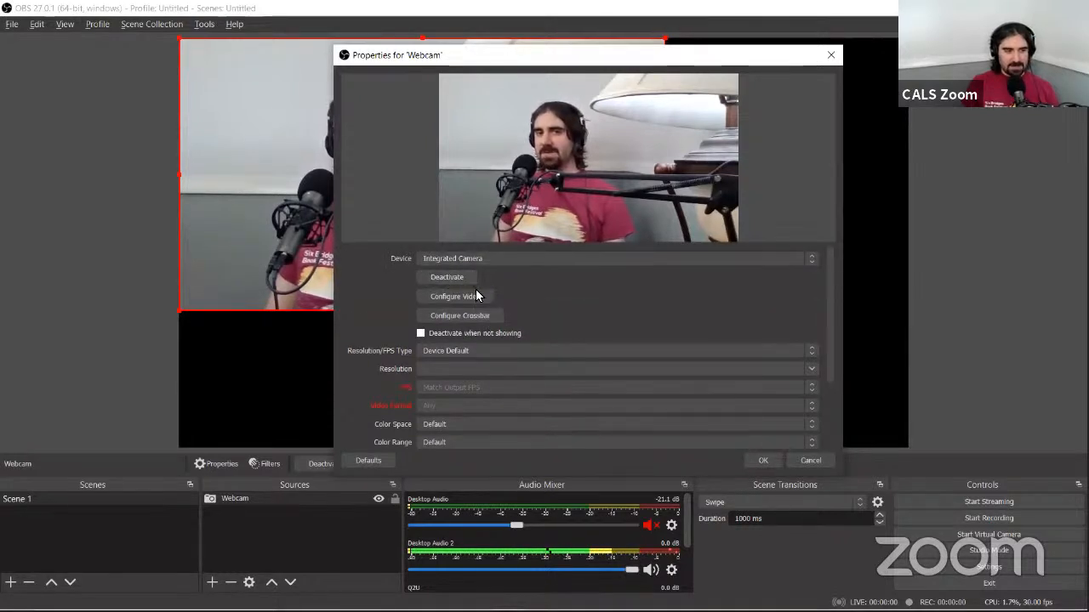
left_click(467, 350)
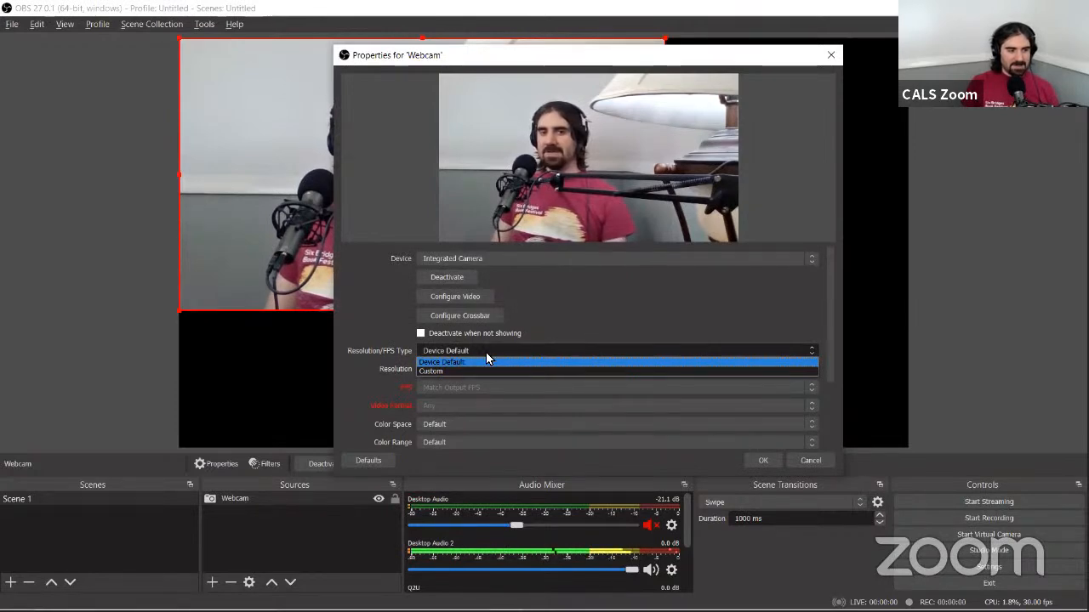
left_click(637, 319)
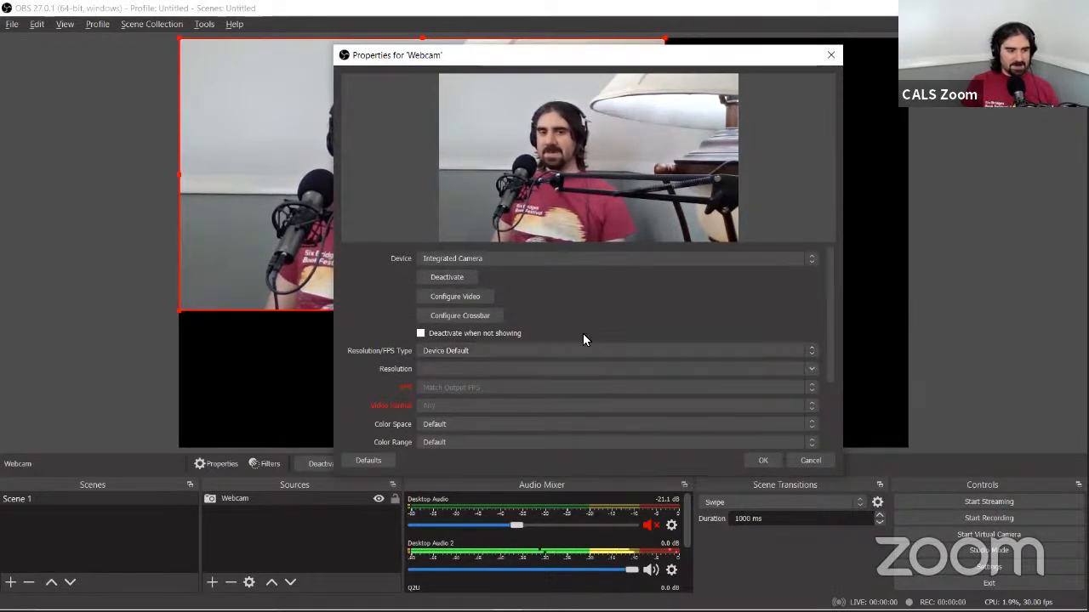
left_click(481, 348)
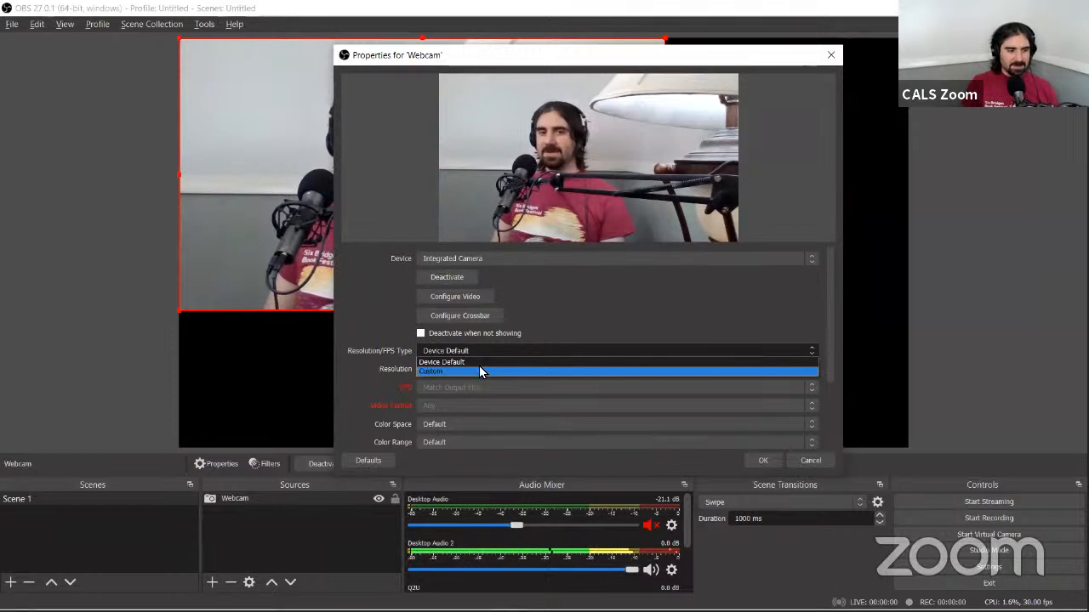
left_click(482, 361)
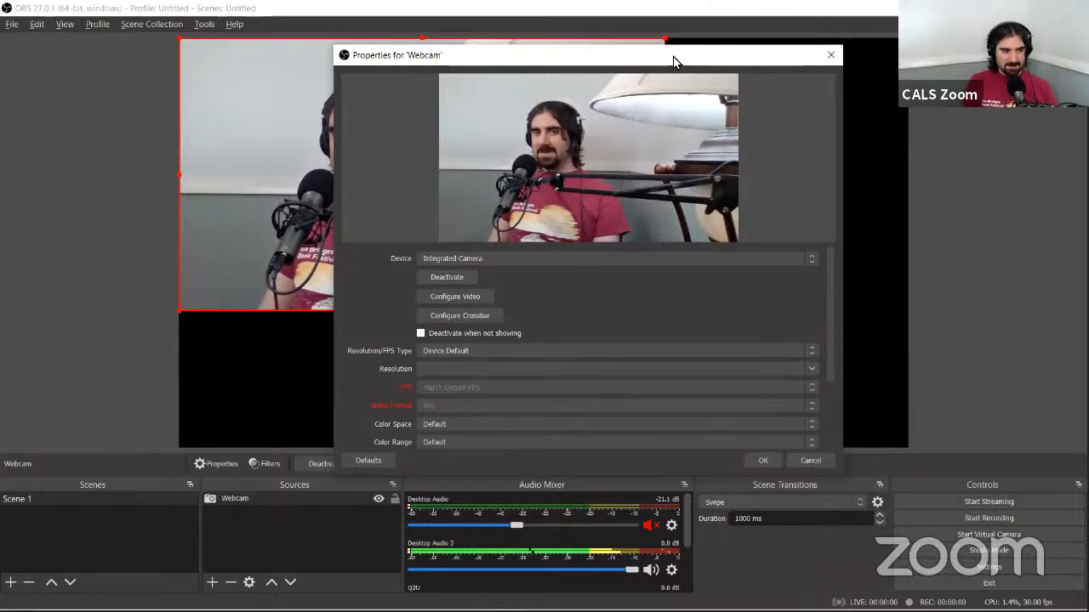
Step: Review the remaining Webcam properties down to the audio options and accept the source settings
left_click_drag(674, 62, 781, 135)
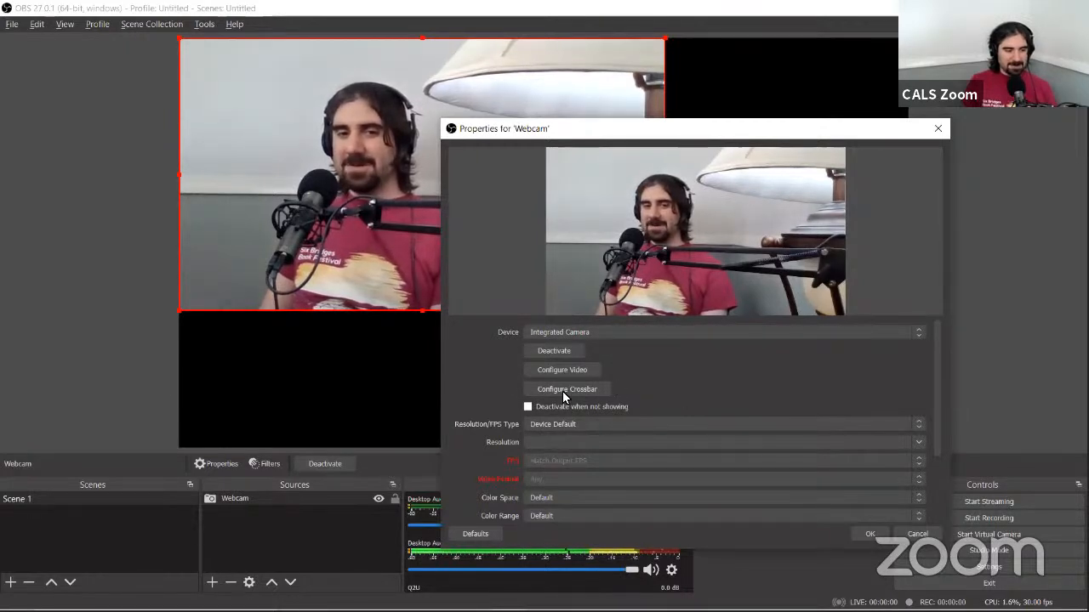
scroll(485, 405, "down", 1)
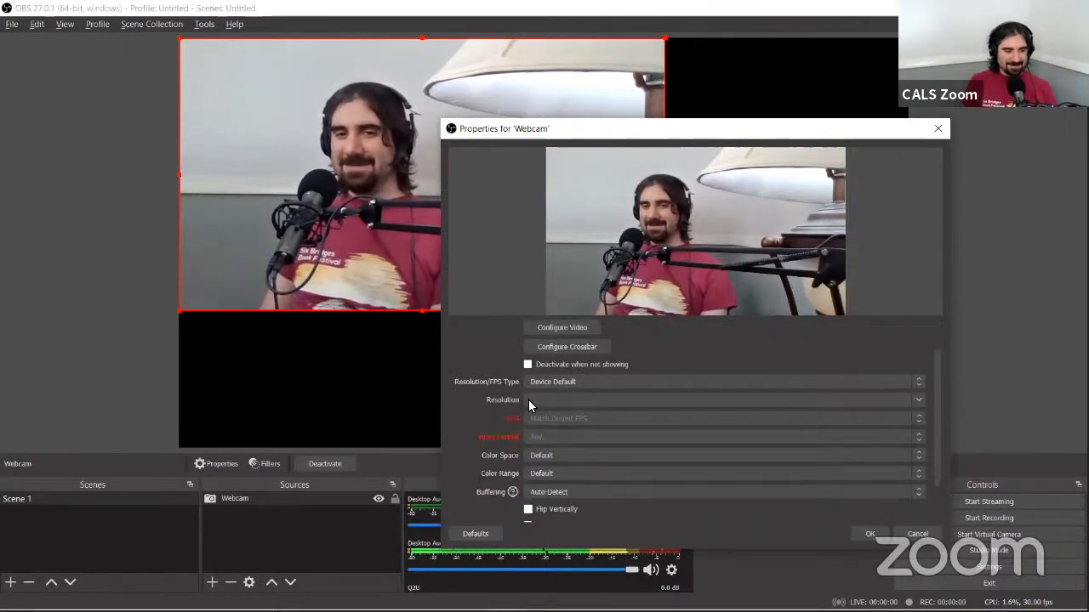
scroll(596, 433, "down", 1)
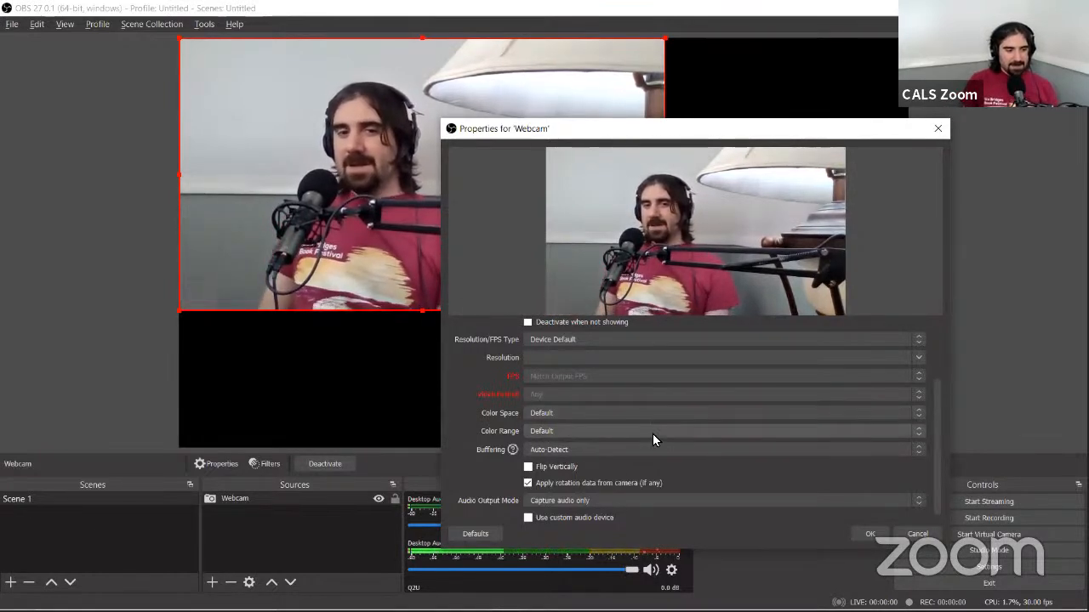
scroll(649, 444, "down", 1)
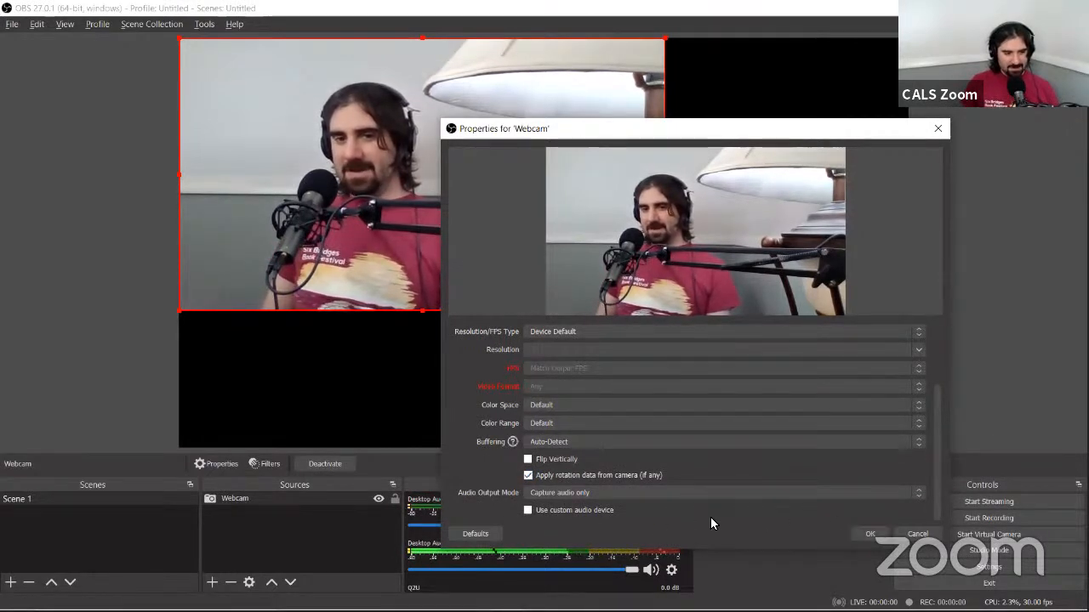
left_click(859, 534)
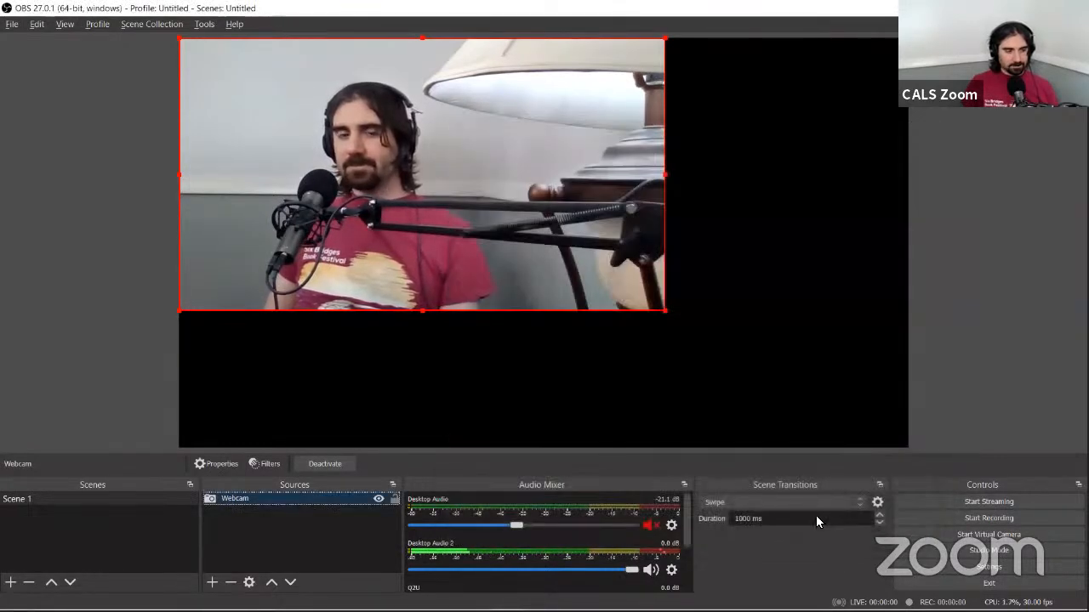
Step: Move the webcam image toward the canvas centre and enlarge it freehand from two opposite corners
left_click_drag(539, 191, 661, 245)
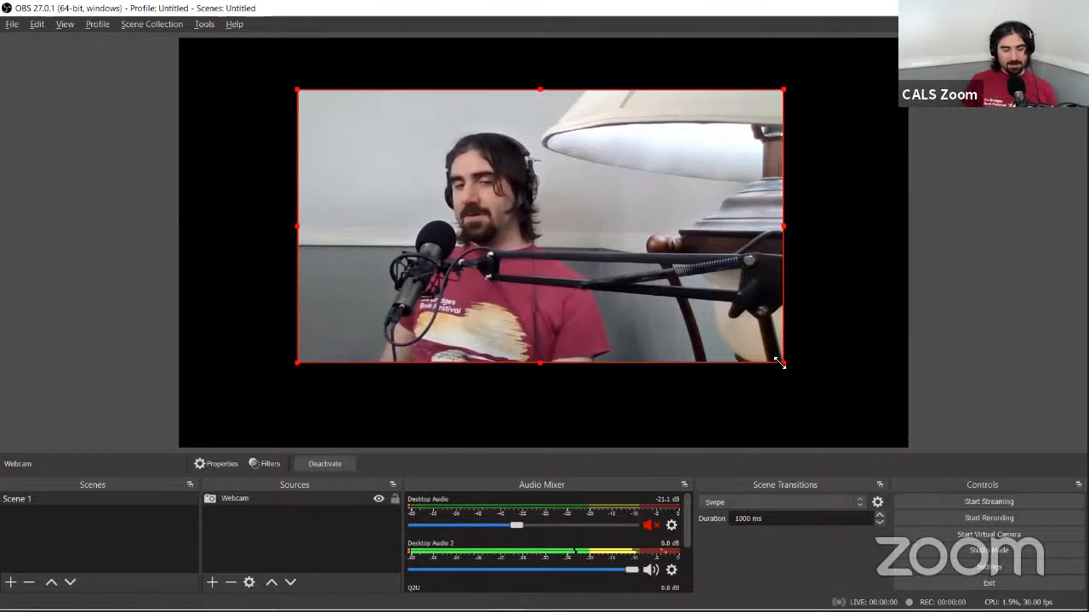
left_click_drag(780, 363, 906, 438)
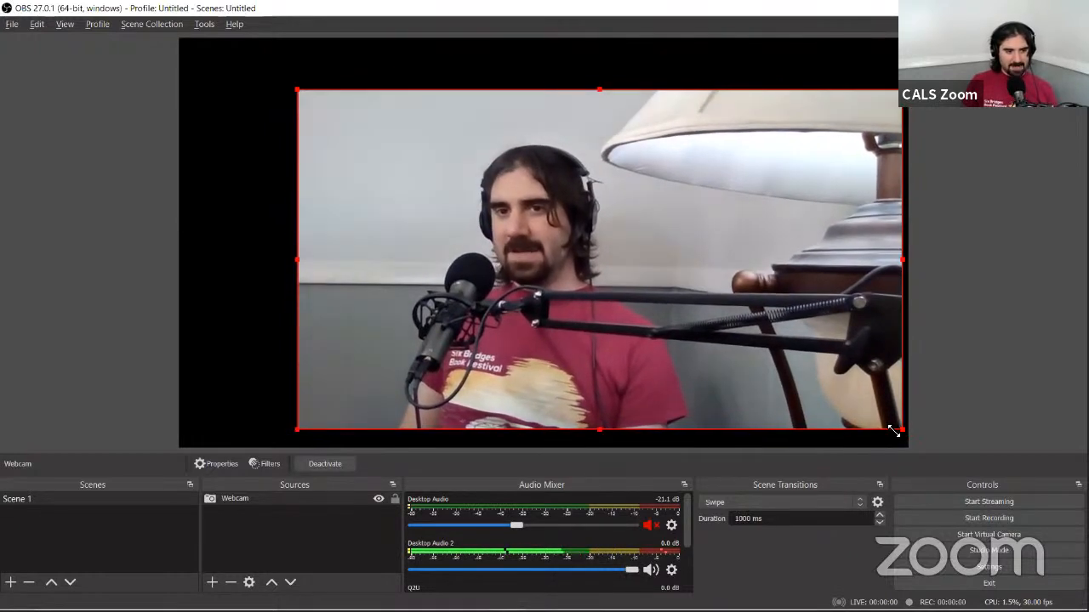
left_click_drag(298, 92, 215, 73)
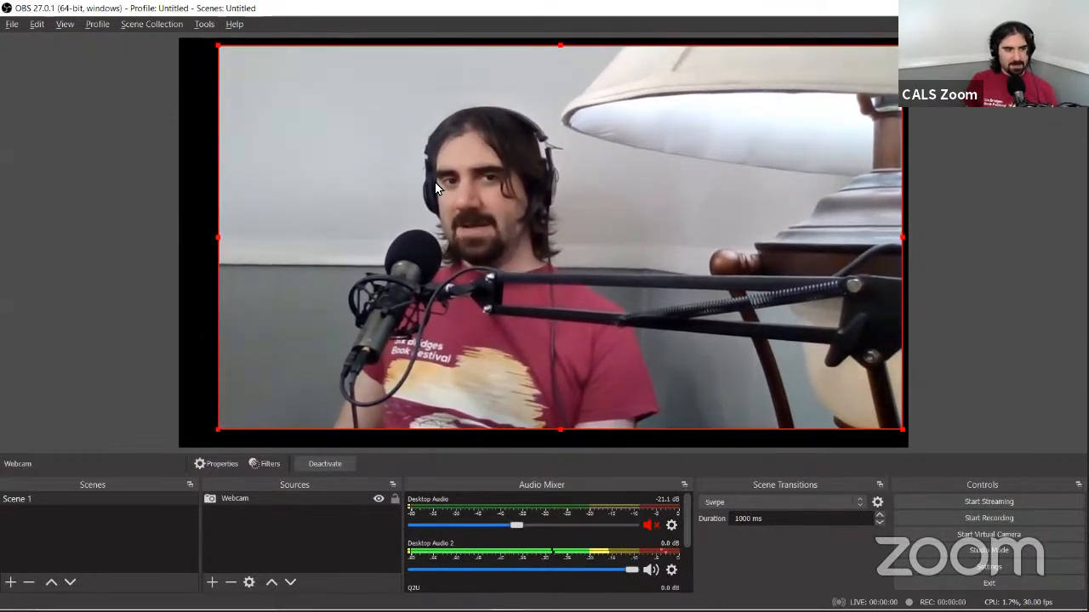
Step: Fit the webcam image to the screen and deselect it
right_click(435, 189)
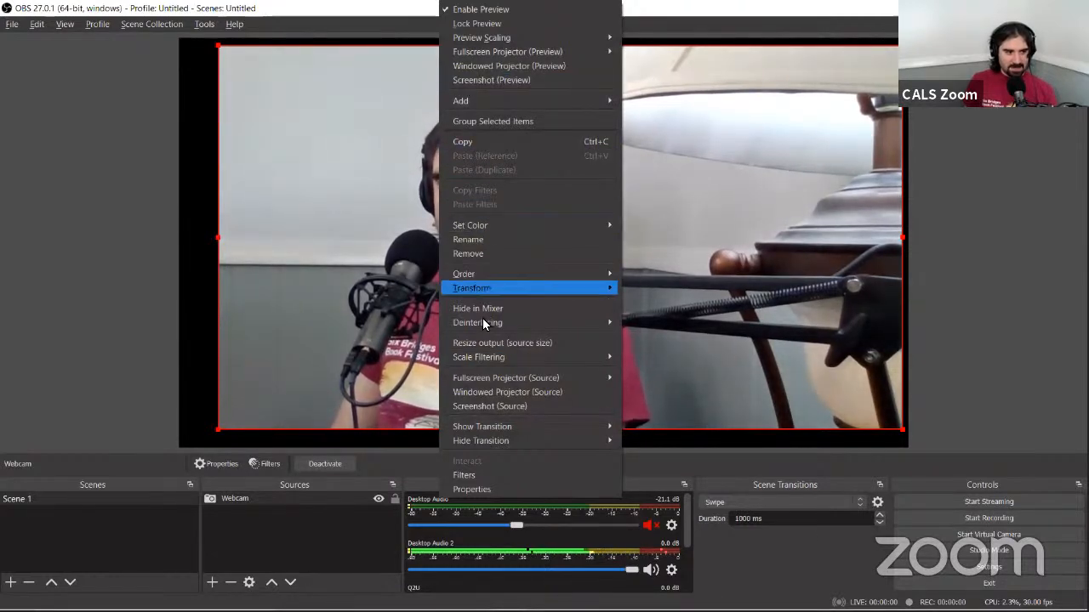
mouse_move(520, 290)
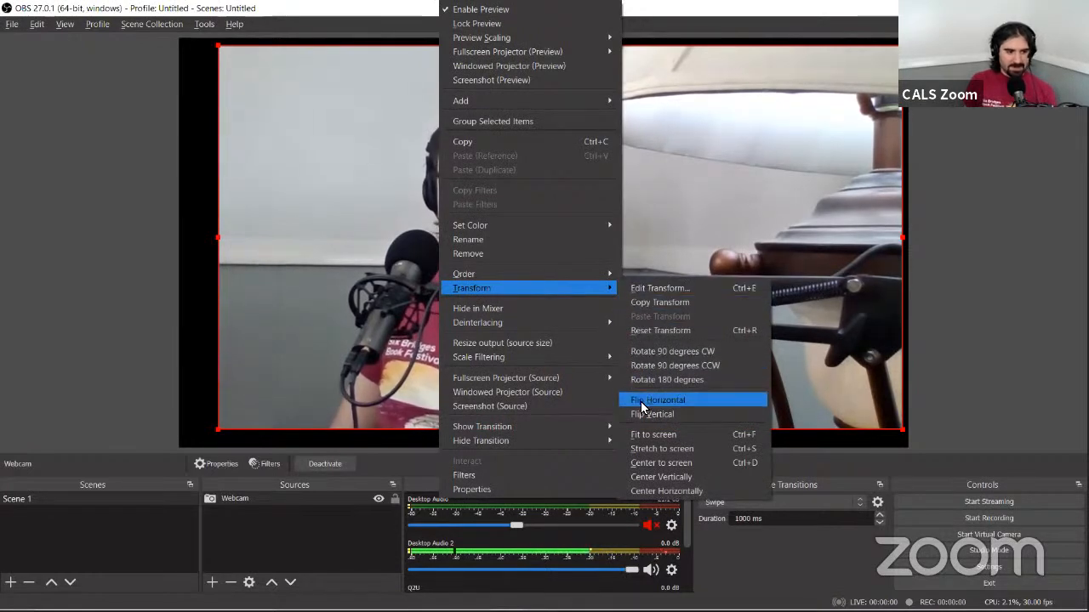
left_click(654, 433)
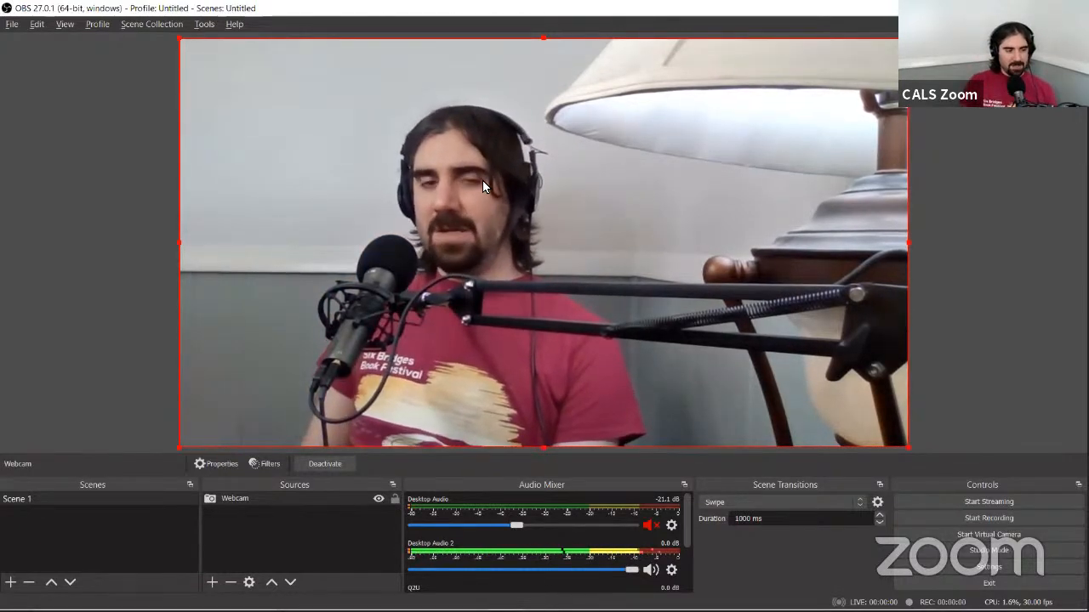
left_click(940, 289)
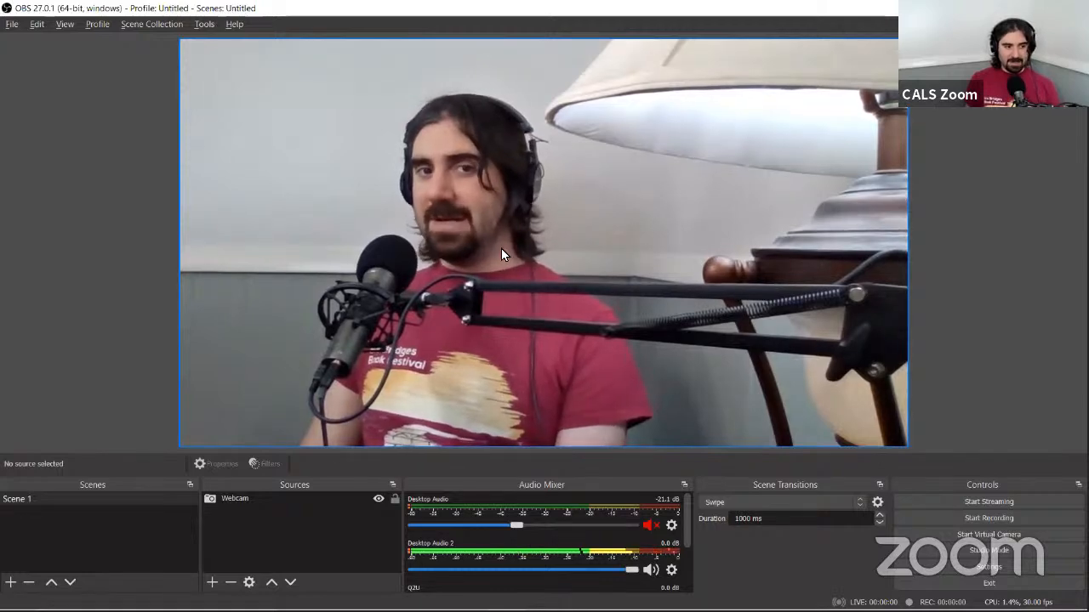
Step: Flip the webcam image horizontally and center it to the screen
left_click(723, 245)
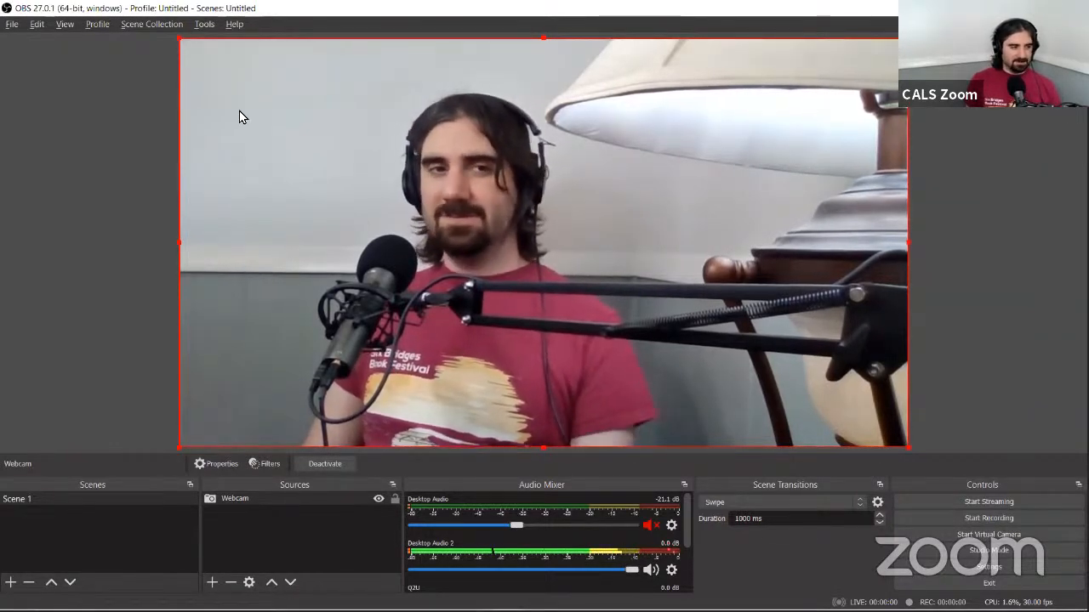
right_click(290, 131)
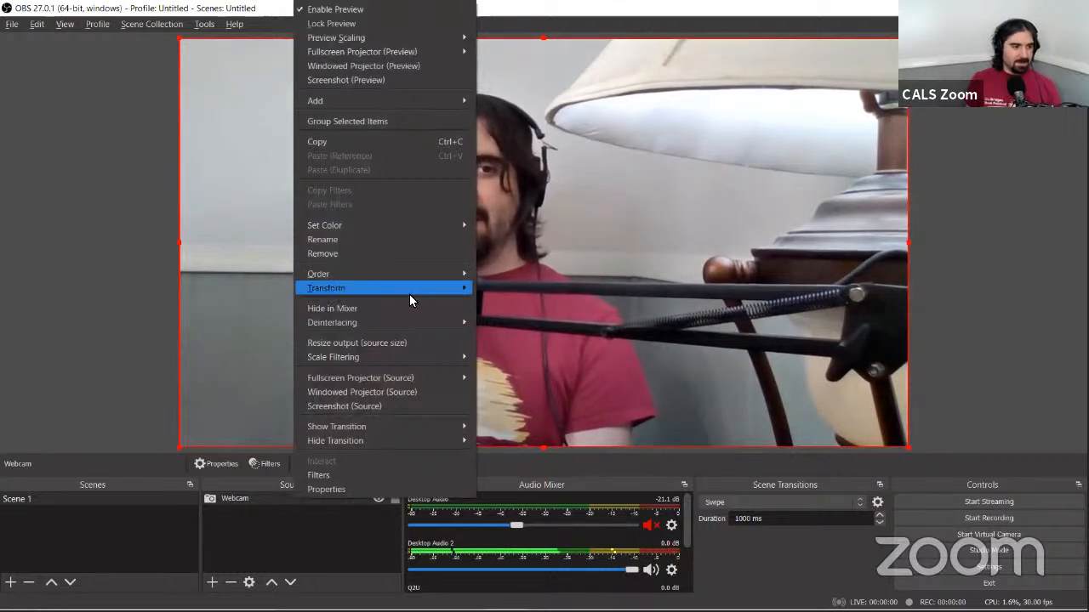
mouse_move(466, 294)
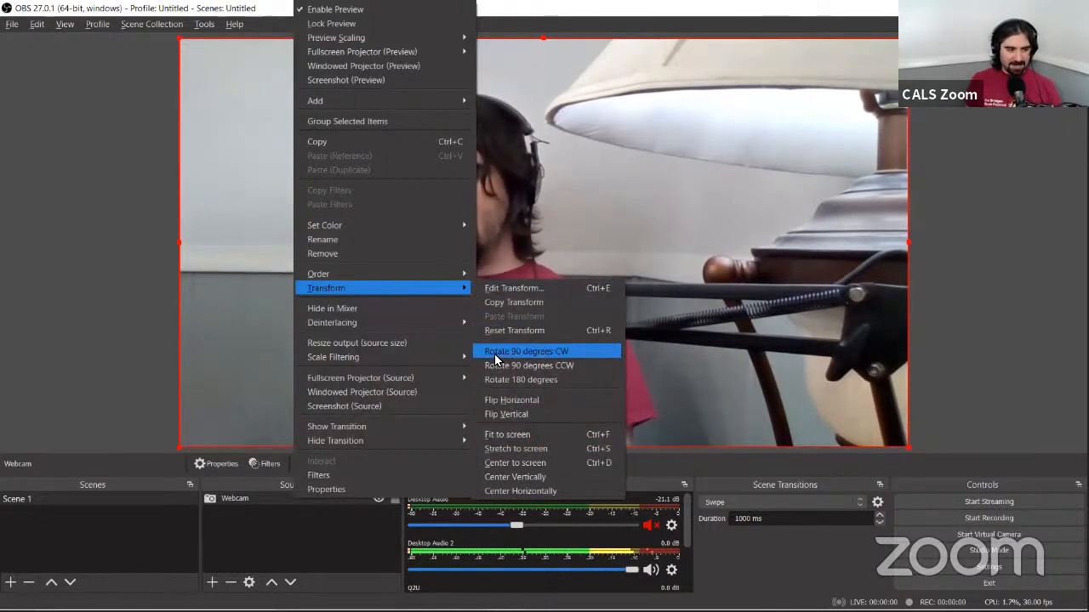
left_click(523, 401)
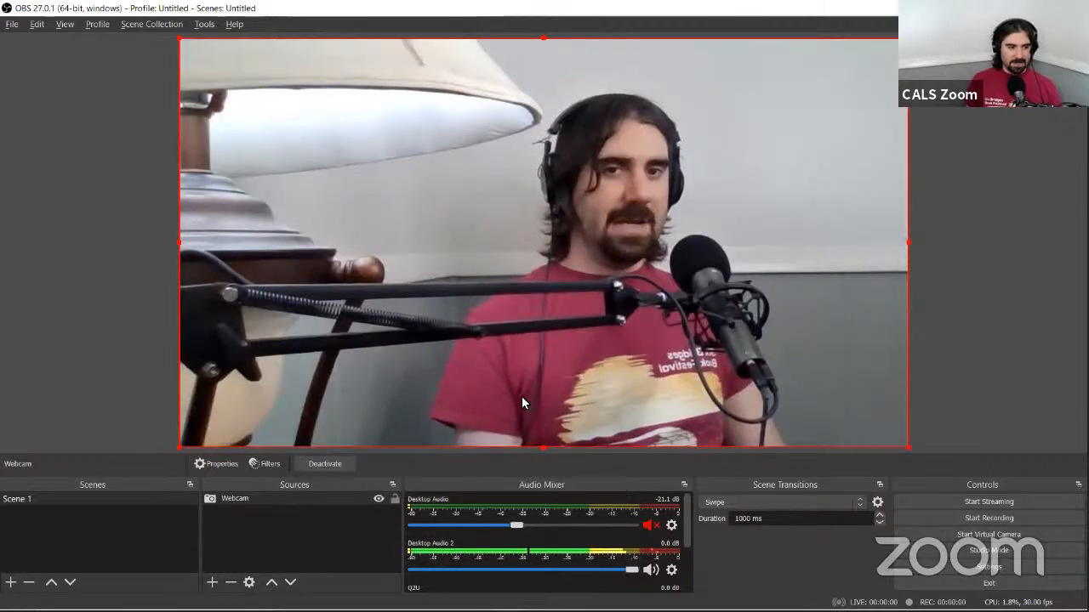
right_click(625, 247)
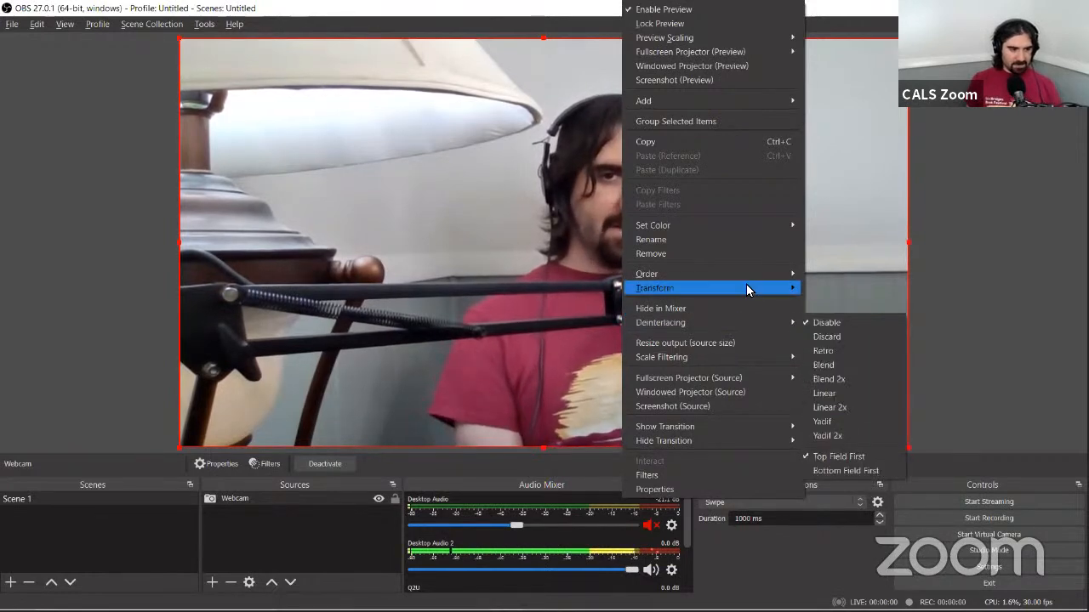
mouse_move(745, 286)
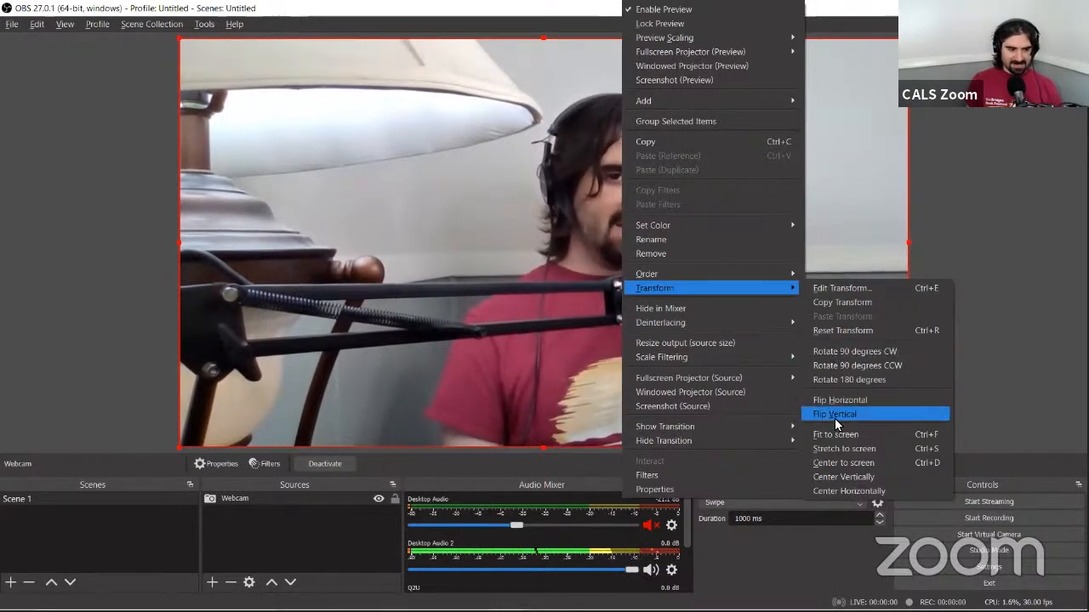
left_click(839, 460)
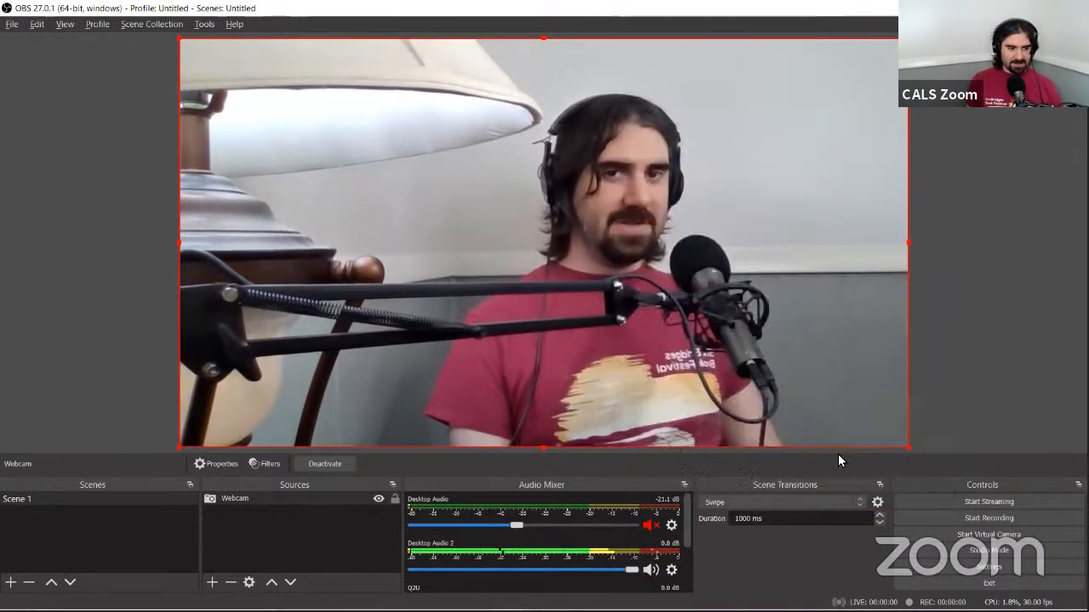
Step: Open the webcam's Scene Item Transform settings, reset all values and close them
right_click(761, 275)
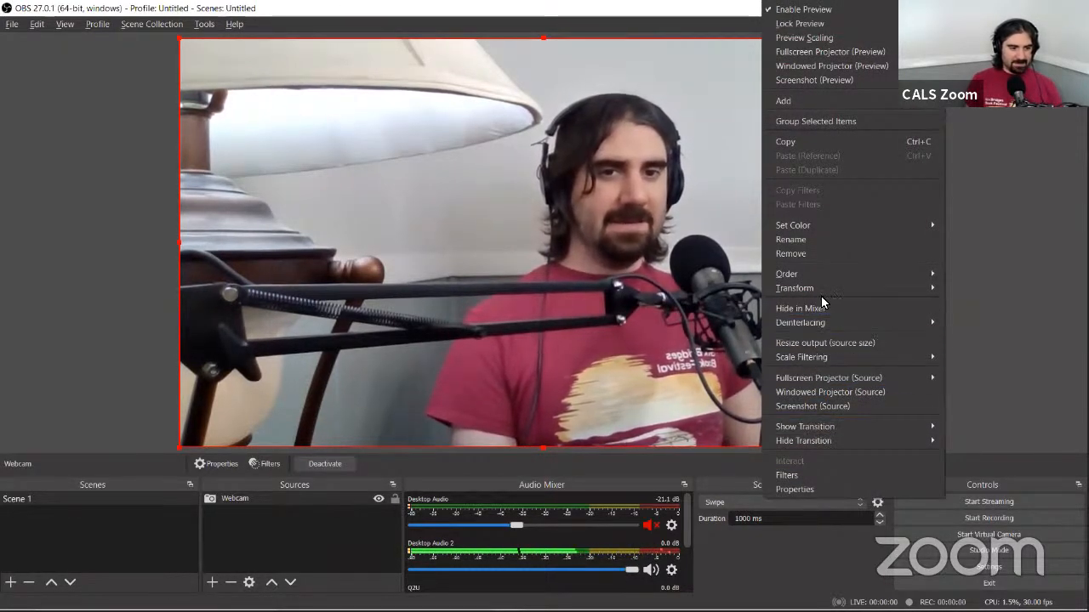
mouse_move(822, 290)
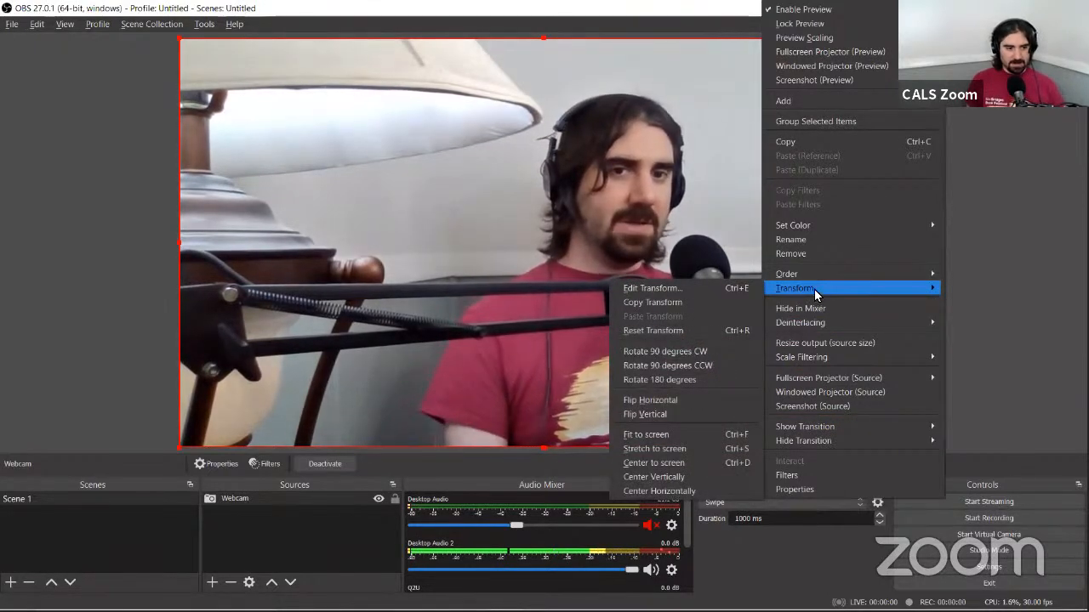
left_click(711, 289)
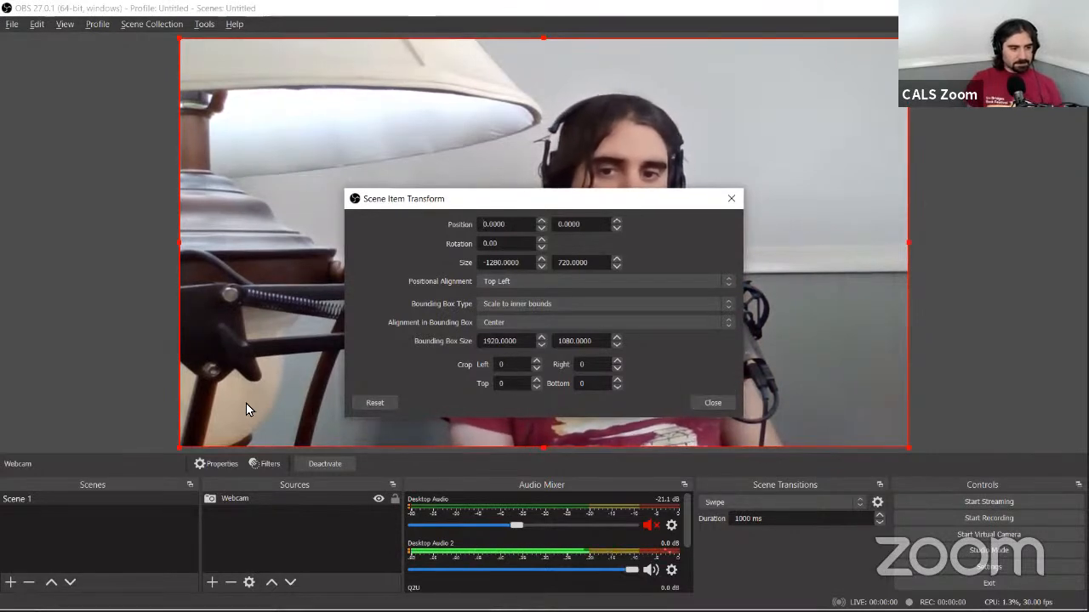
left_click(375, 403)
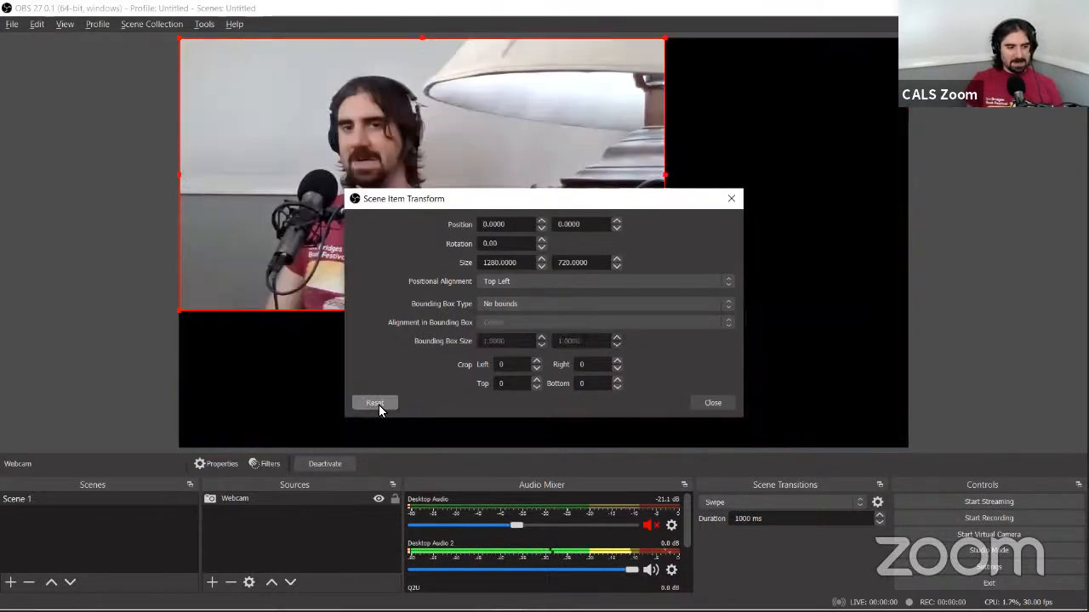
left_click(731, 198)
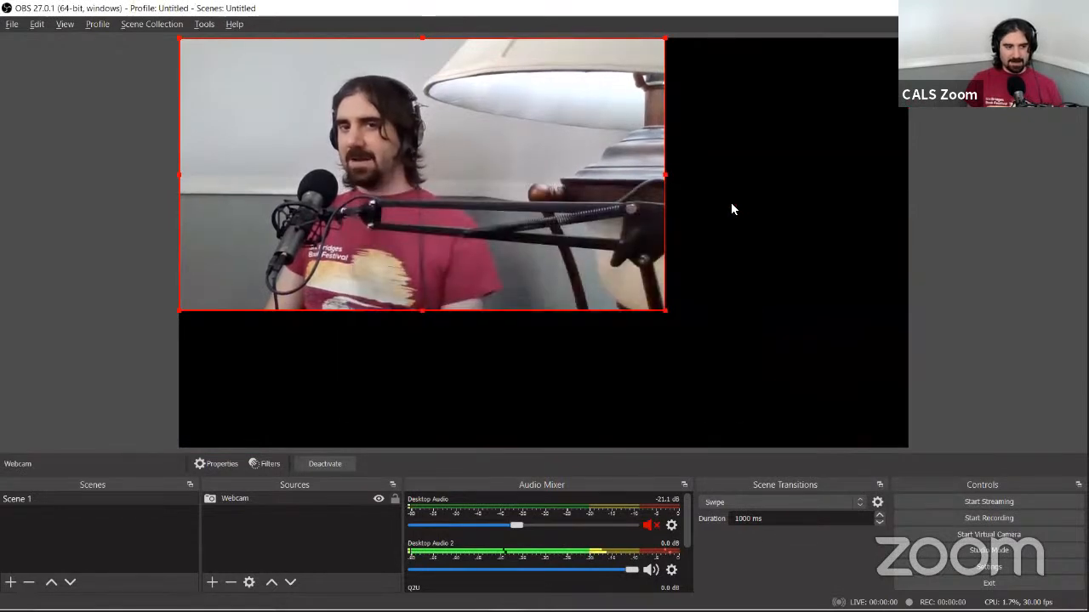
Step: Move the webcam image toward the middle of the canvas and fit it to the screen
left_click_drag(534, 210, 663, 271)
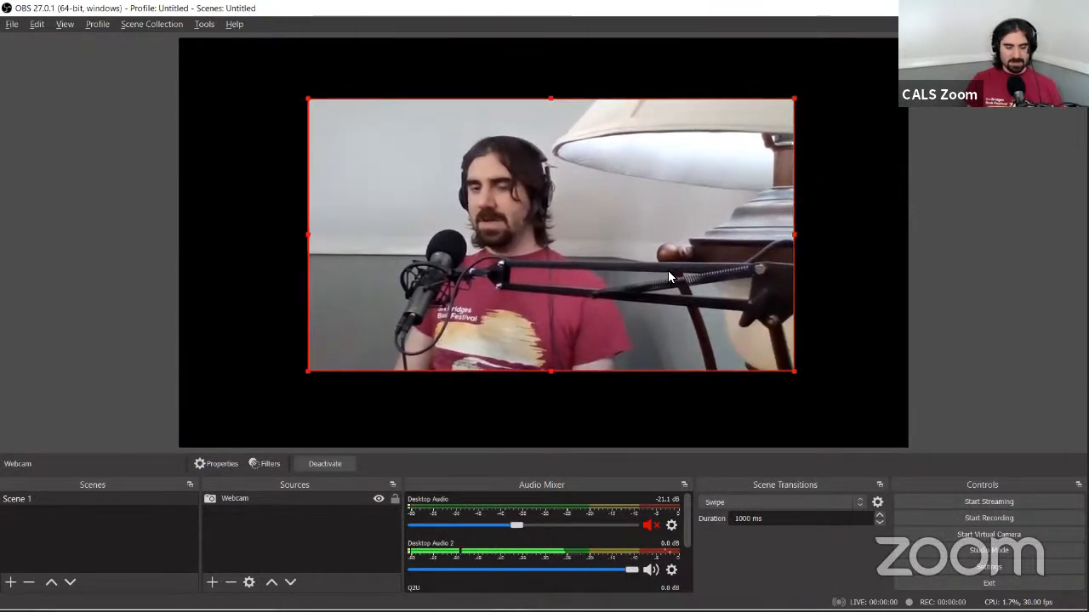
right_click(659, 240)
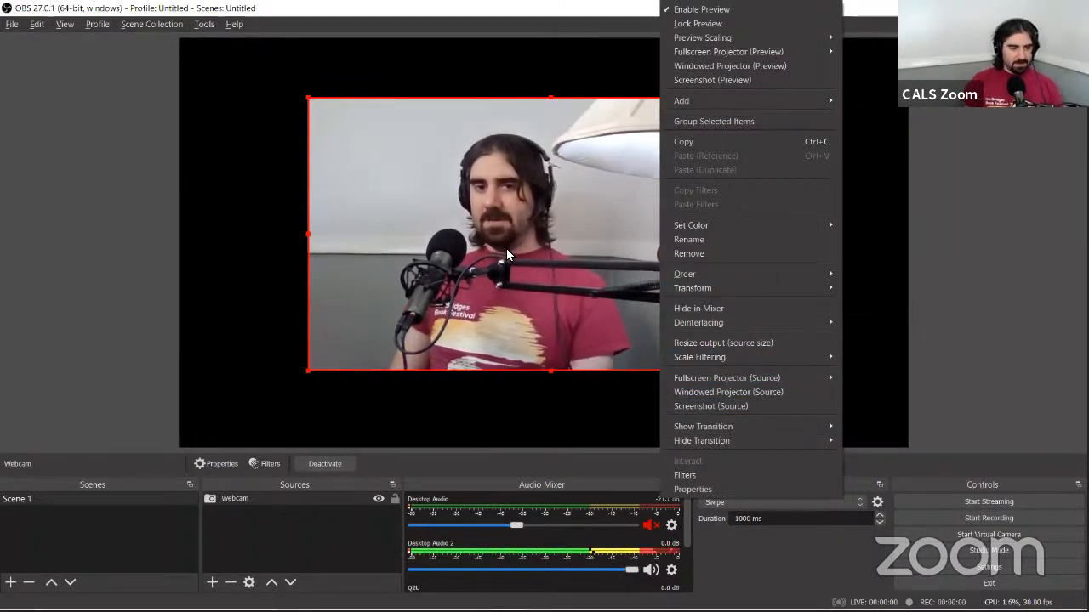
mouse_move(714, 289)
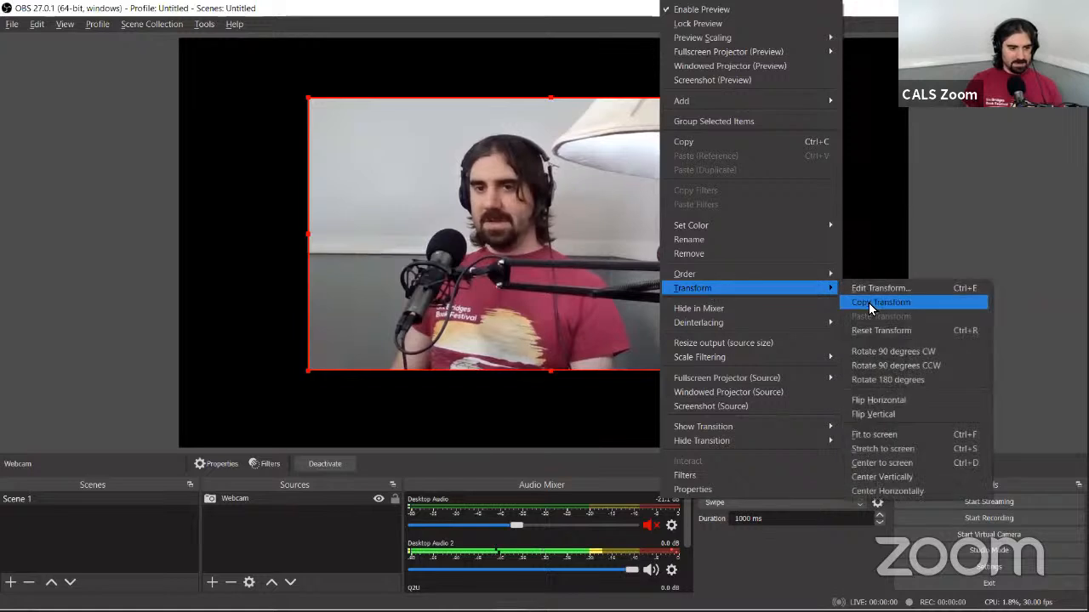
left_click(878, 437)
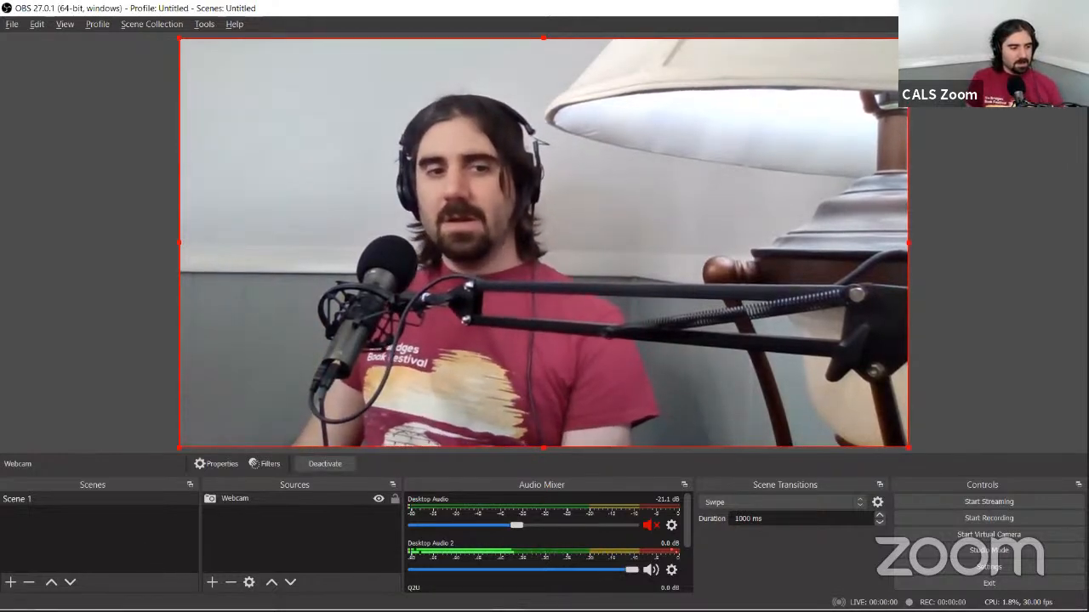
Step: Add a new scene named Screen Share
left_click(10, 583)
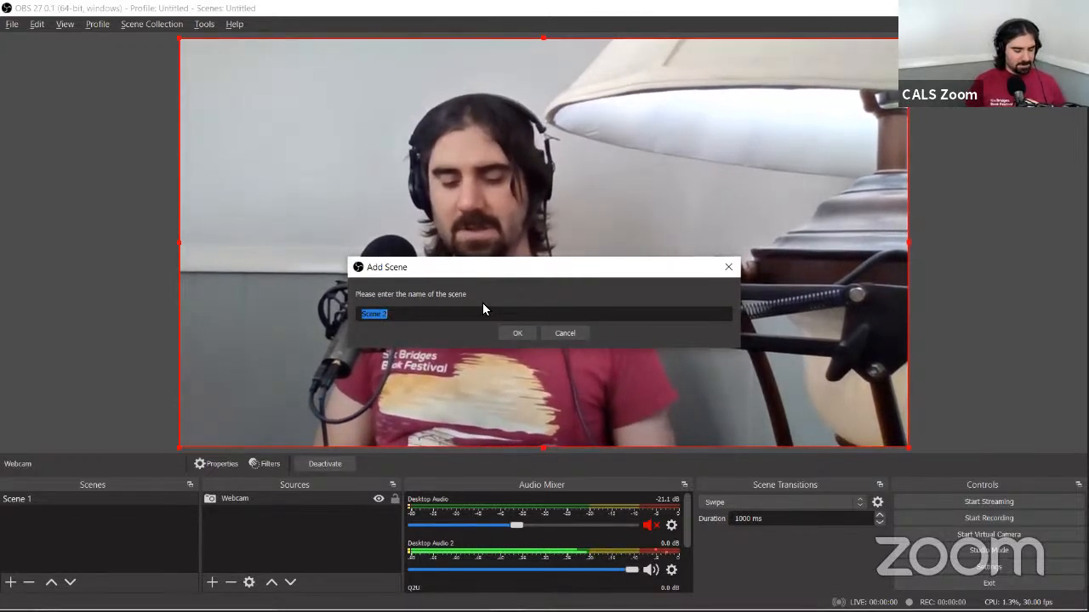
type("Screen S")
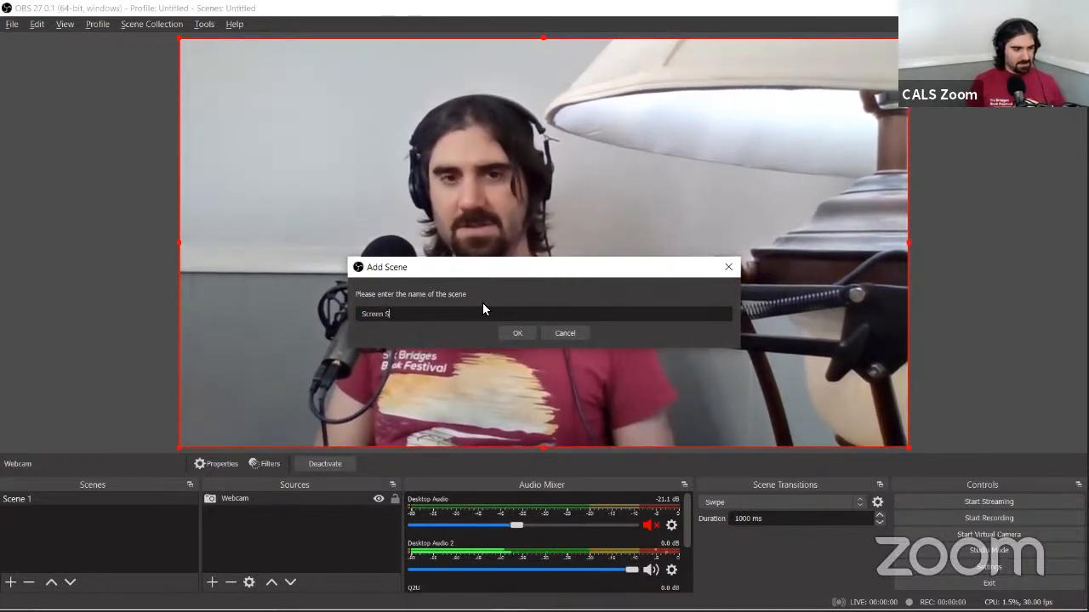
type("hare")
key("Return")
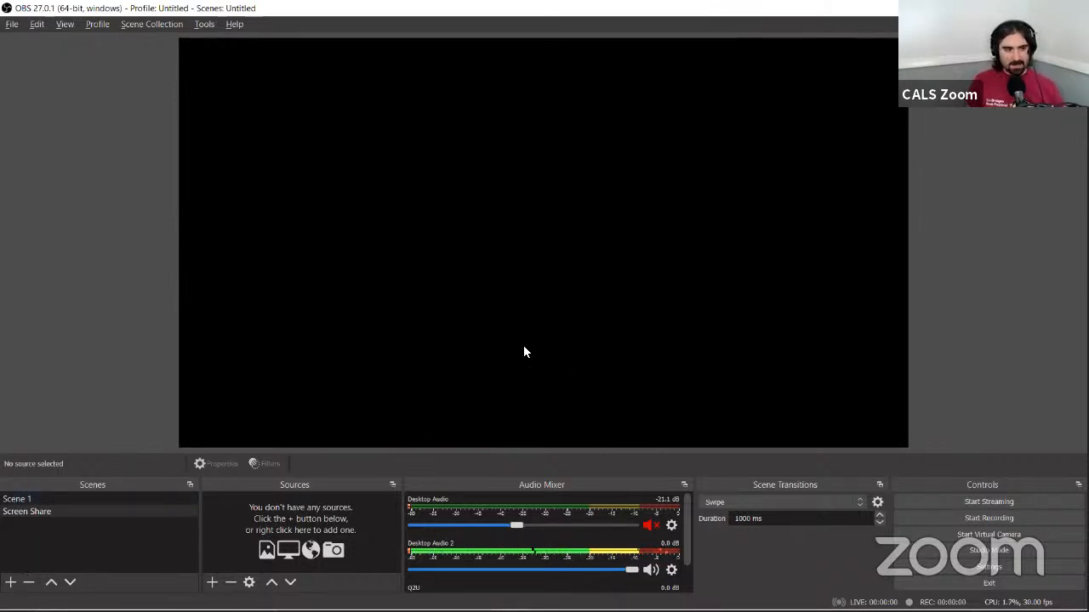
Step: Add a new Window Capture source with its default name, capturing the Firefox window titled Open Broadcaster Software | OBS
left_click(212, 584)
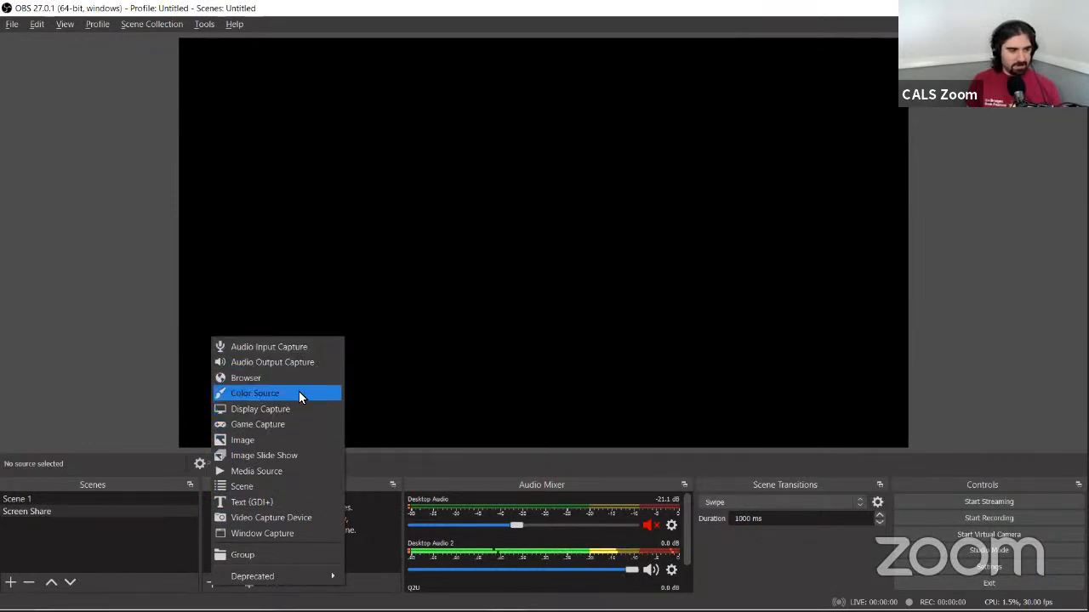
left_click(268, 533)
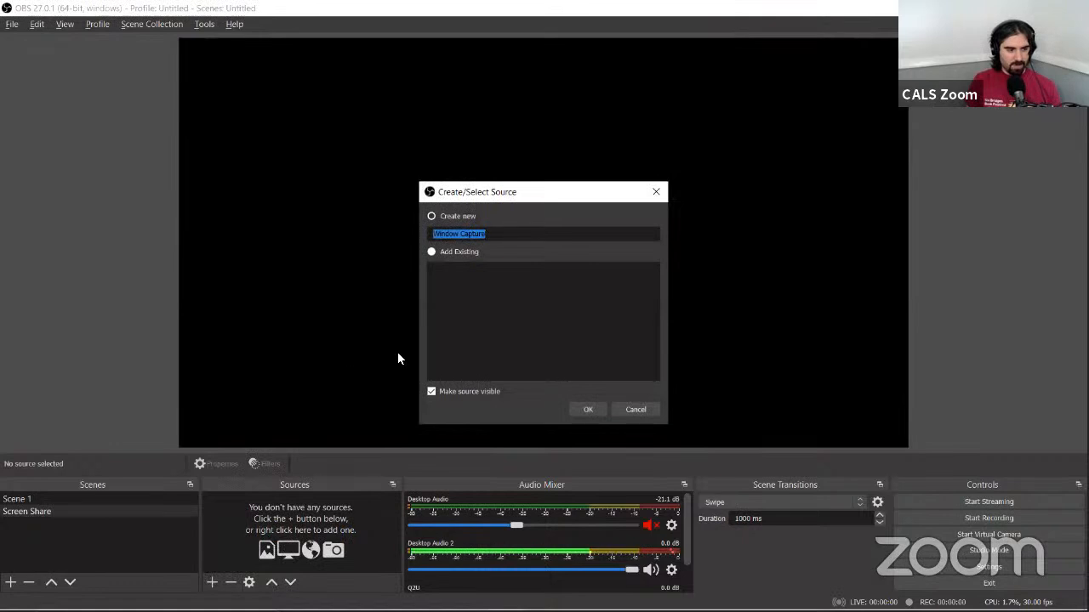
left_click(576, 412)
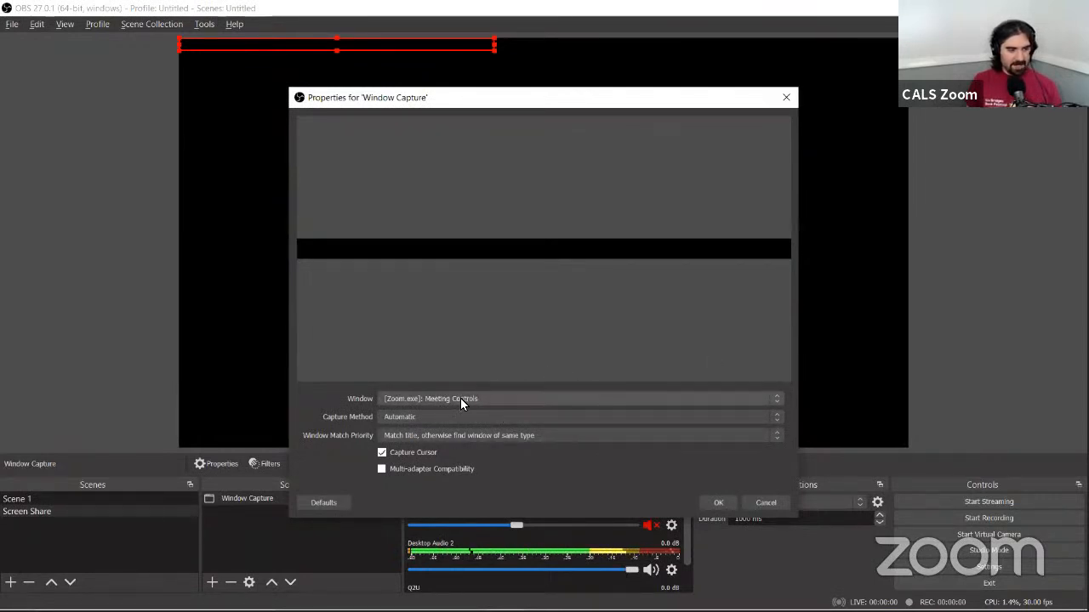
left_click(505, 400)
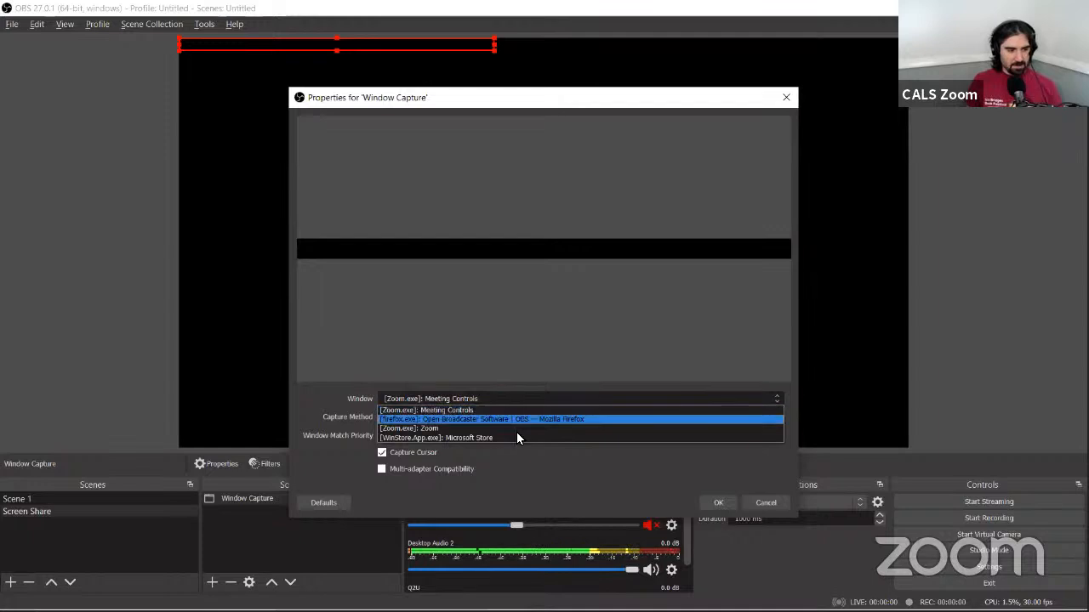
left_click(460, 420)
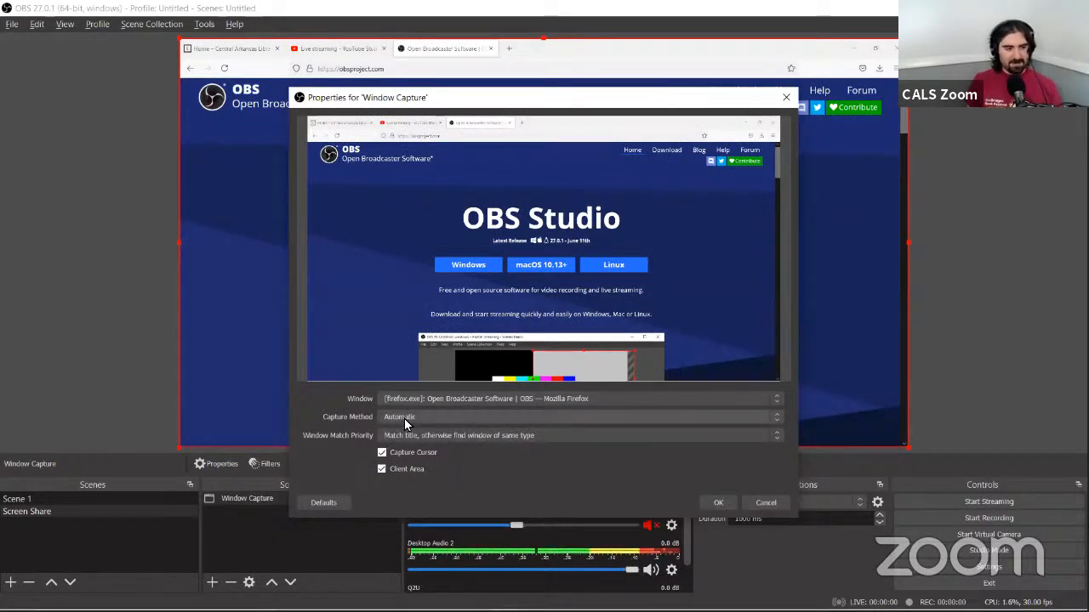
Step: Review the Capture Method and Window Match Priority choices, keep Automatic and "Match title, otherwise find window of same type", and accept the properties
left_click(426, 418)
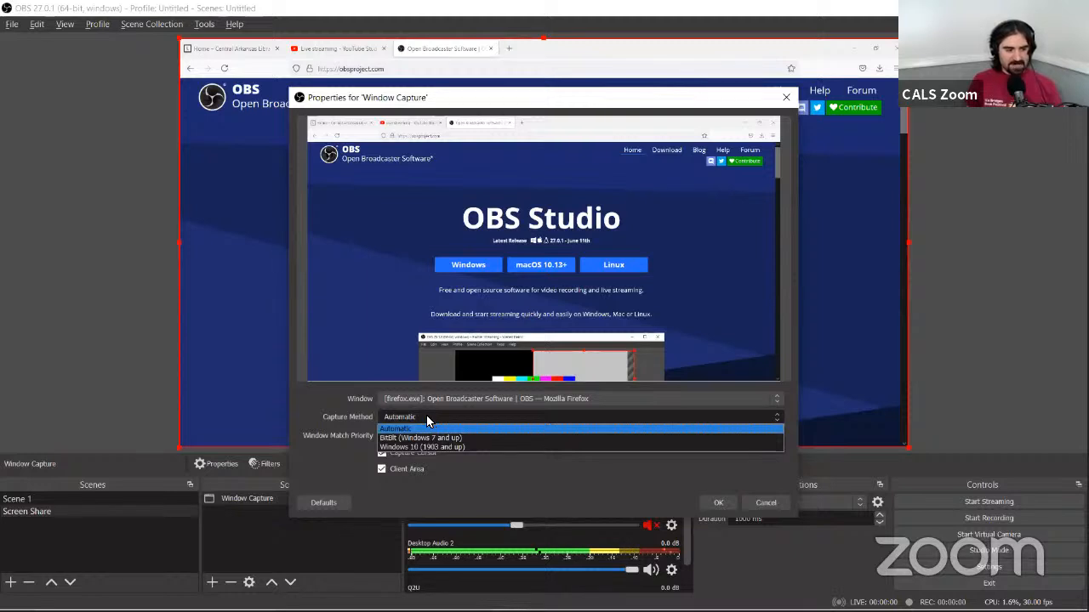
left_click(341, 452)
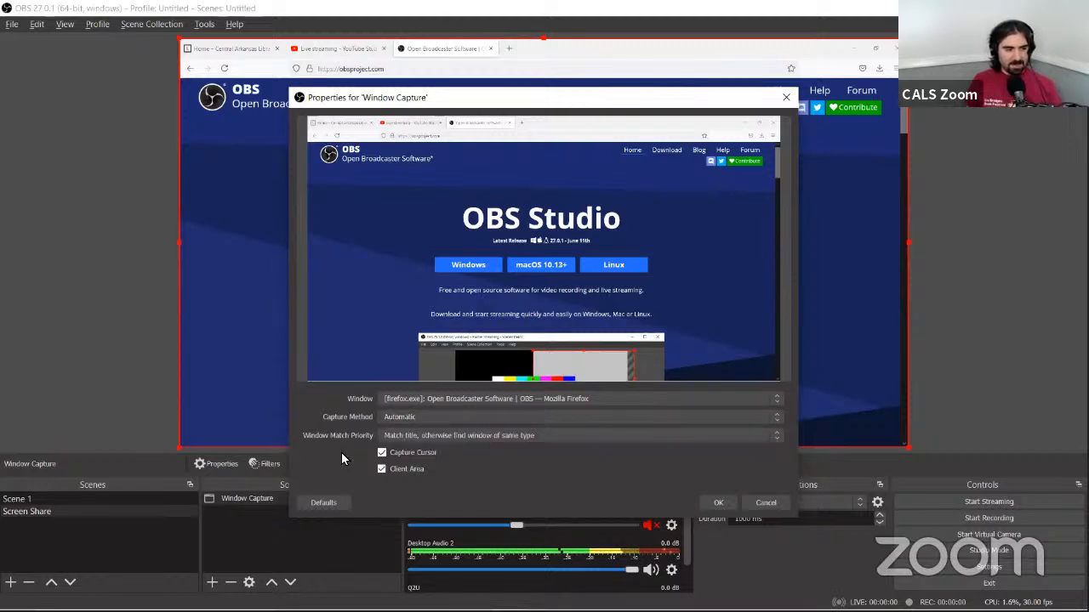
left_click(428, 438)
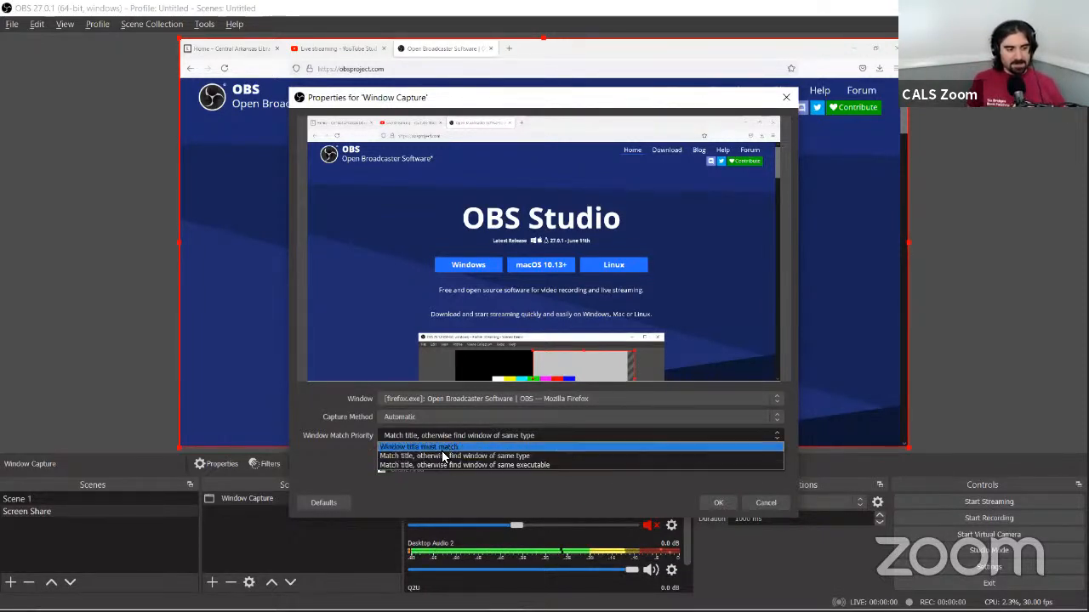
left_click(349, 460)
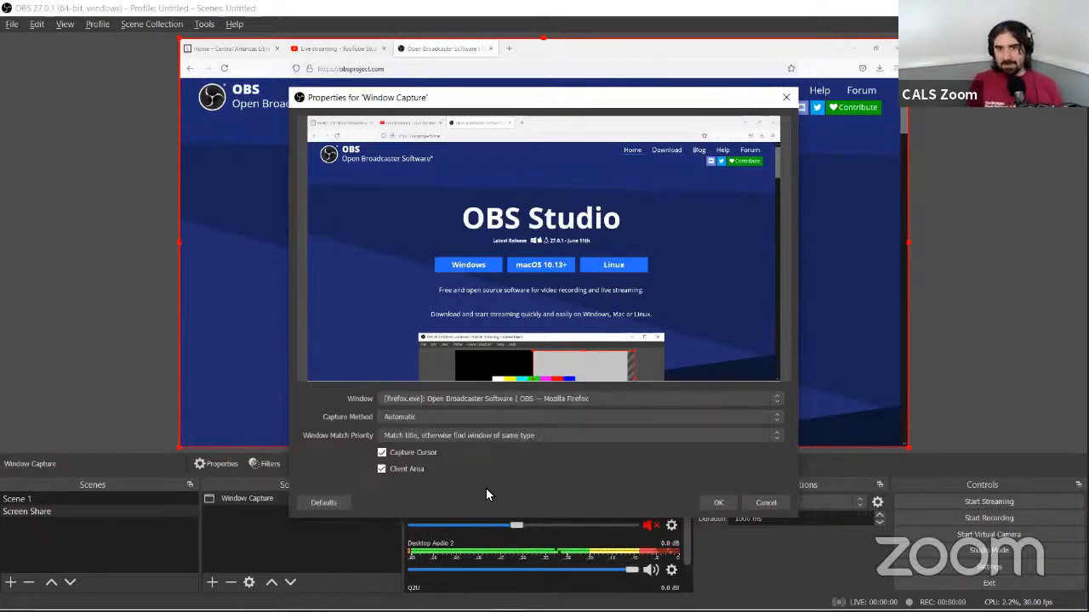
left_click(714, 503)
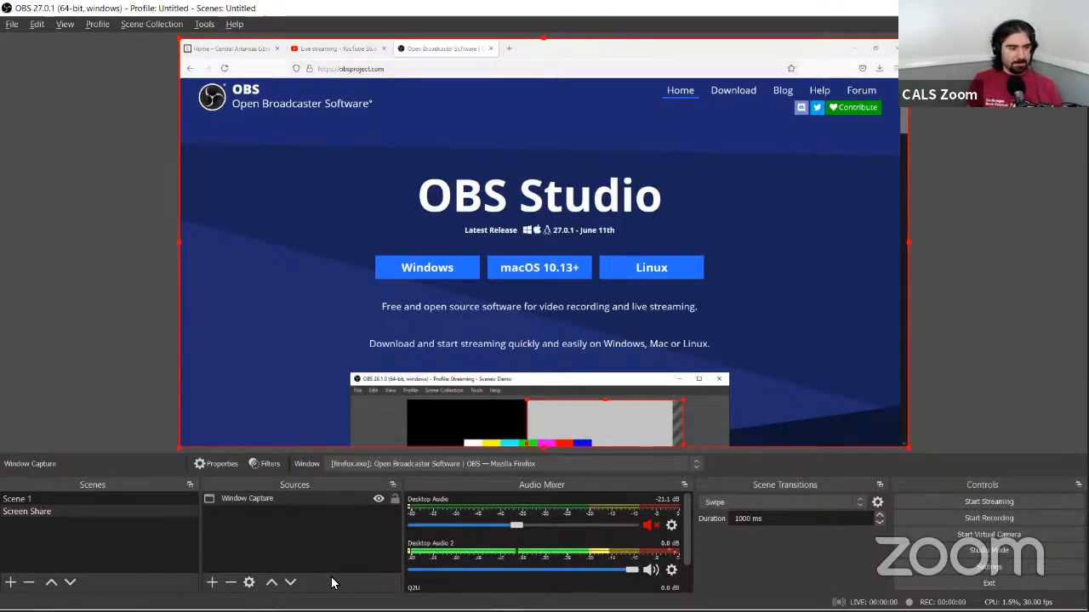
Step: Add the existing Webcam video capture device to the Screen Share scene and move its image into the canvas's lower-right corner
left_click(212, 584)
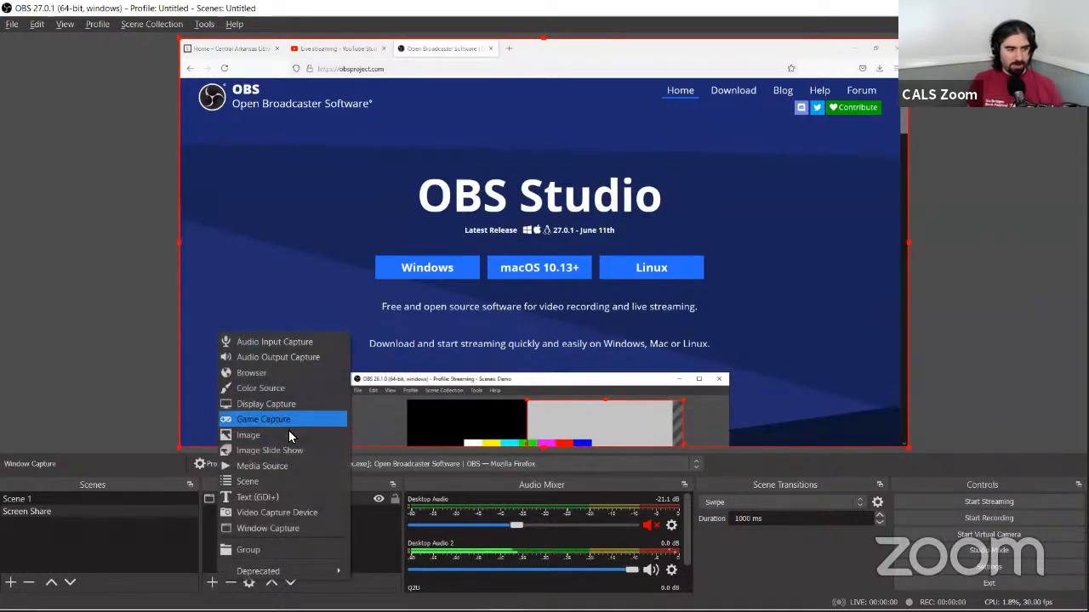
left_click(255, 512)
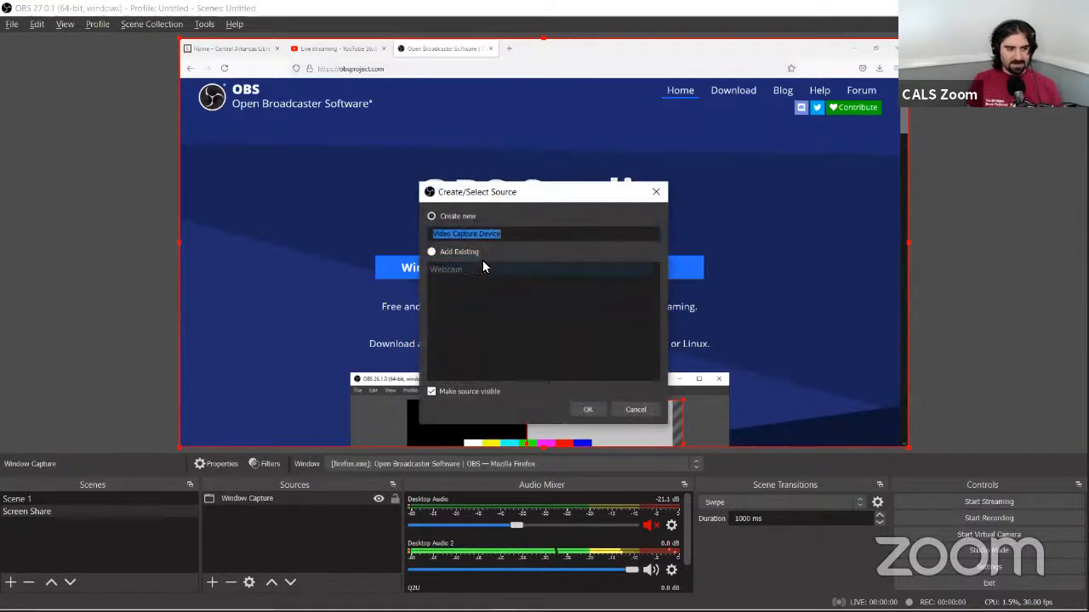
left_click(458, 251)
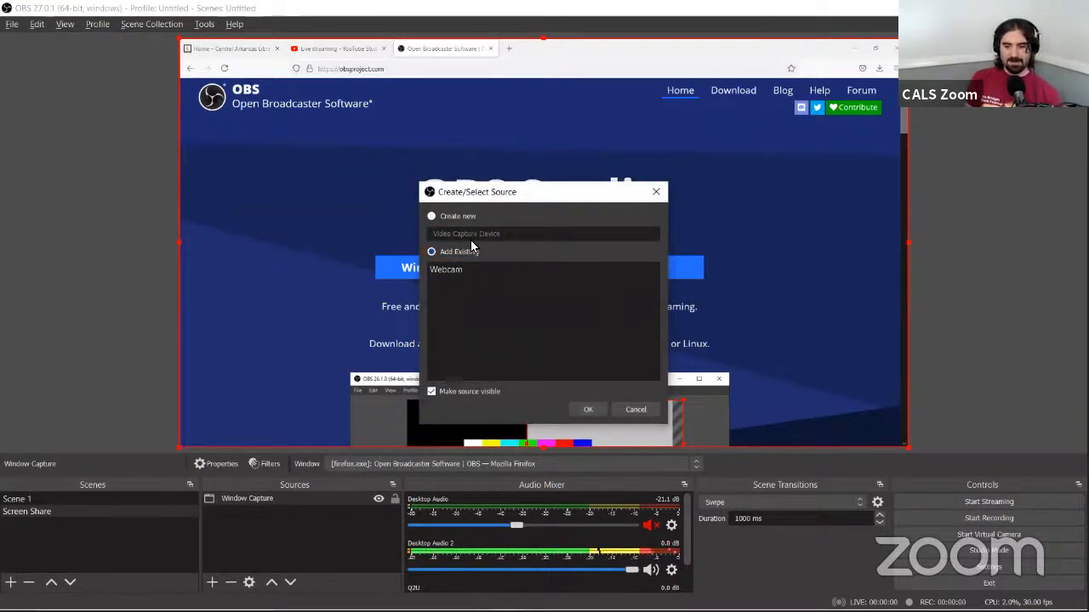
left_click(467, 270)
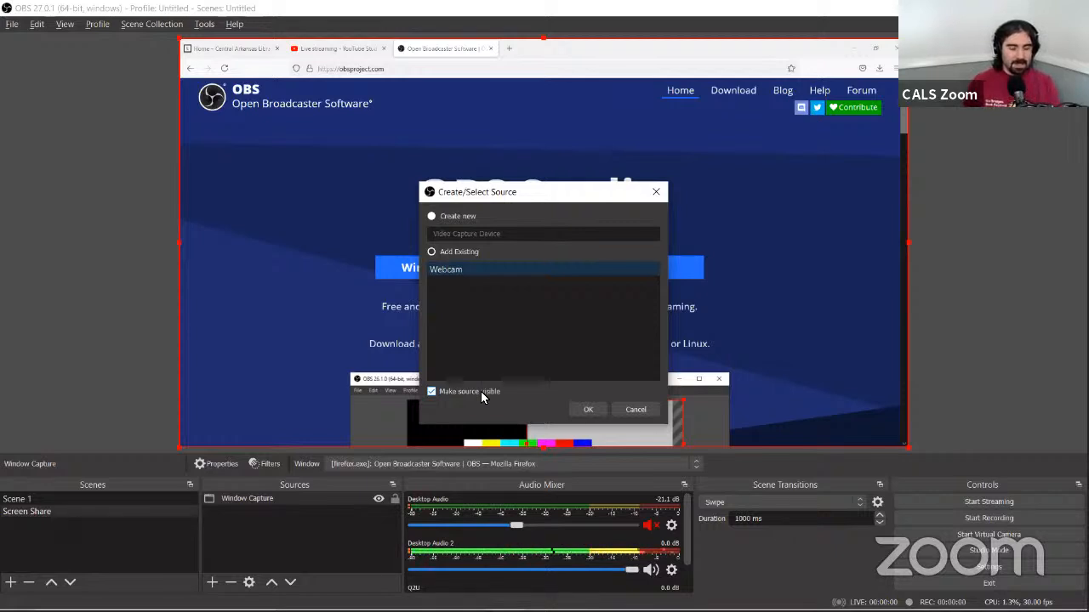
left_click(585, 409)
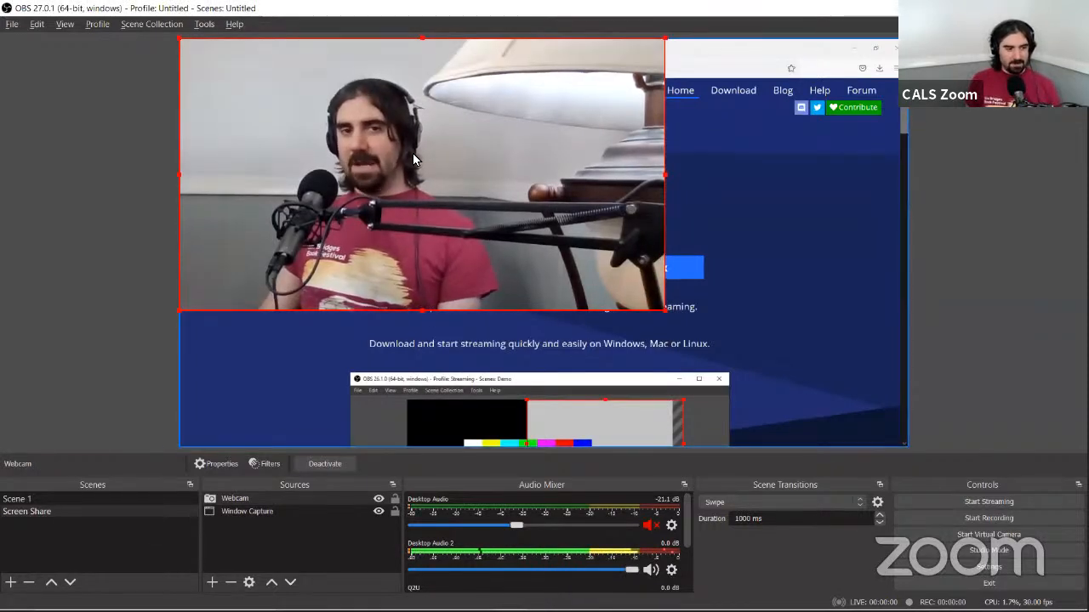
left_click_drag(413, 153, 655, 292)
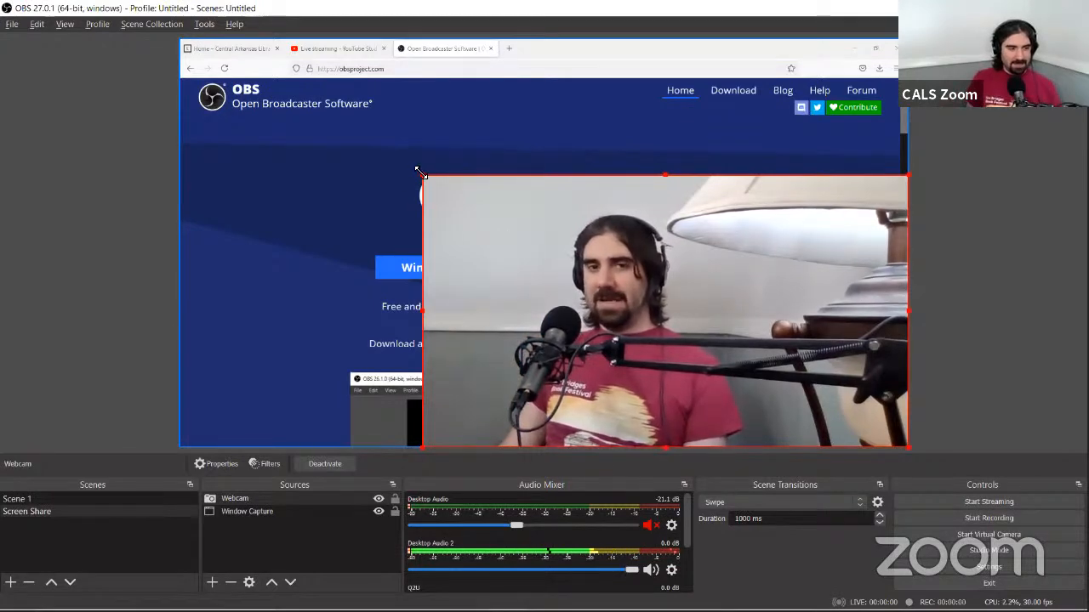
Step: Shrink the Webcam image, crop both sides and slightly reduce its height from the top edge, and place it in the canvas's lower-right corner
left_click_drag(424, 177, 771, 352)
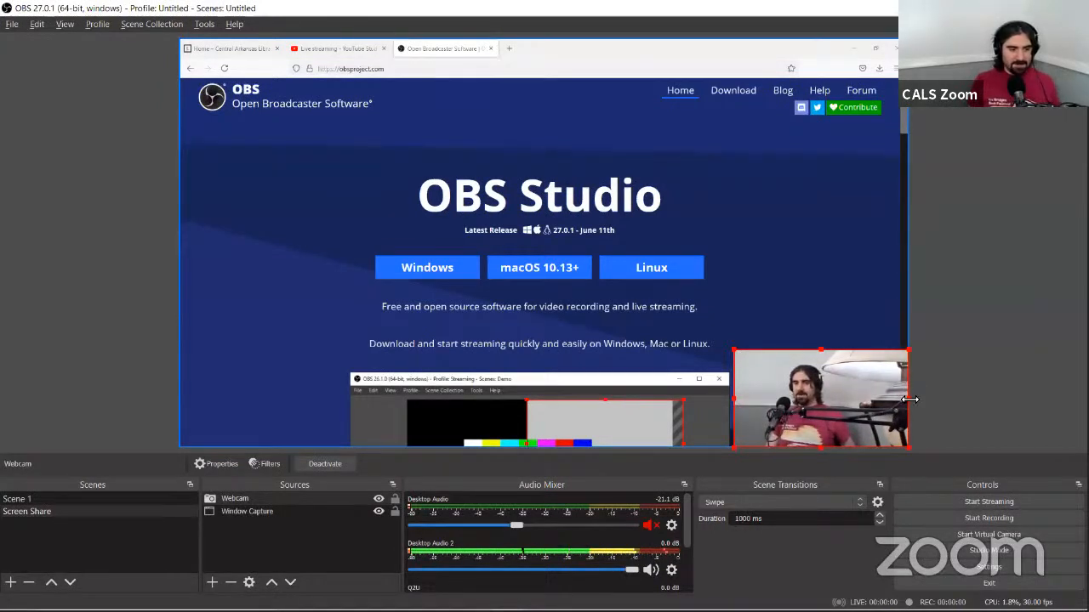
left_click_drag(910, 399, 859, 398)
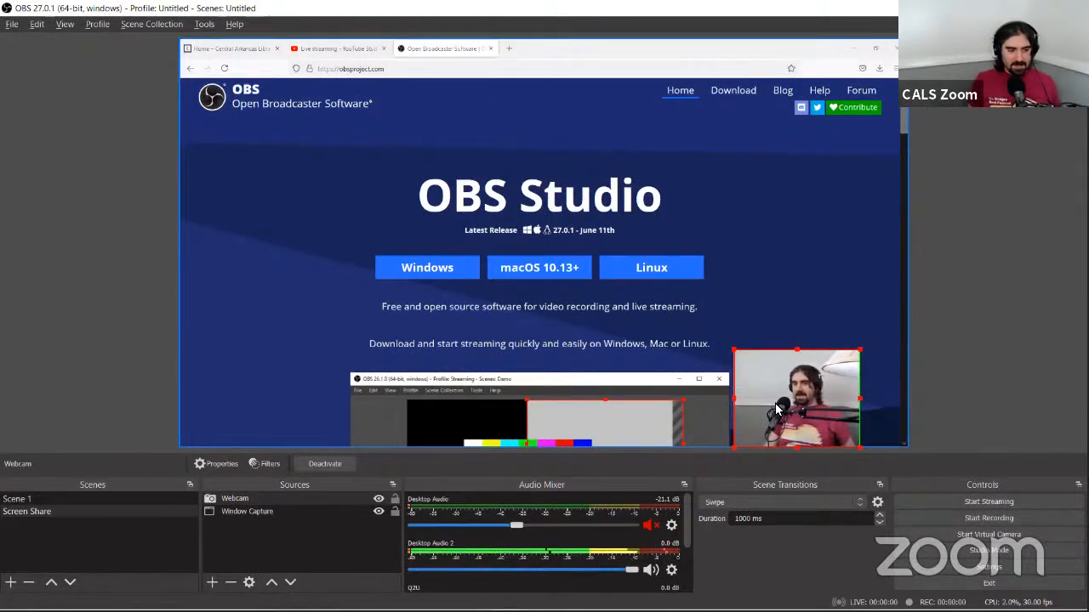
left_click_drag(734, 403, 756, 409)
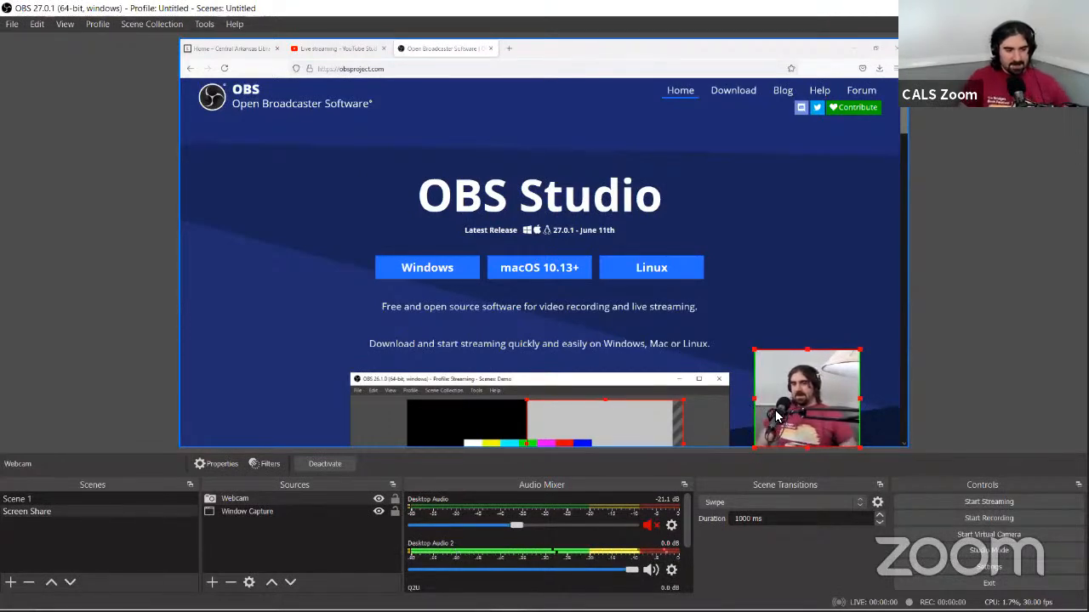
left_click_drag(804, 349, 804, 355)
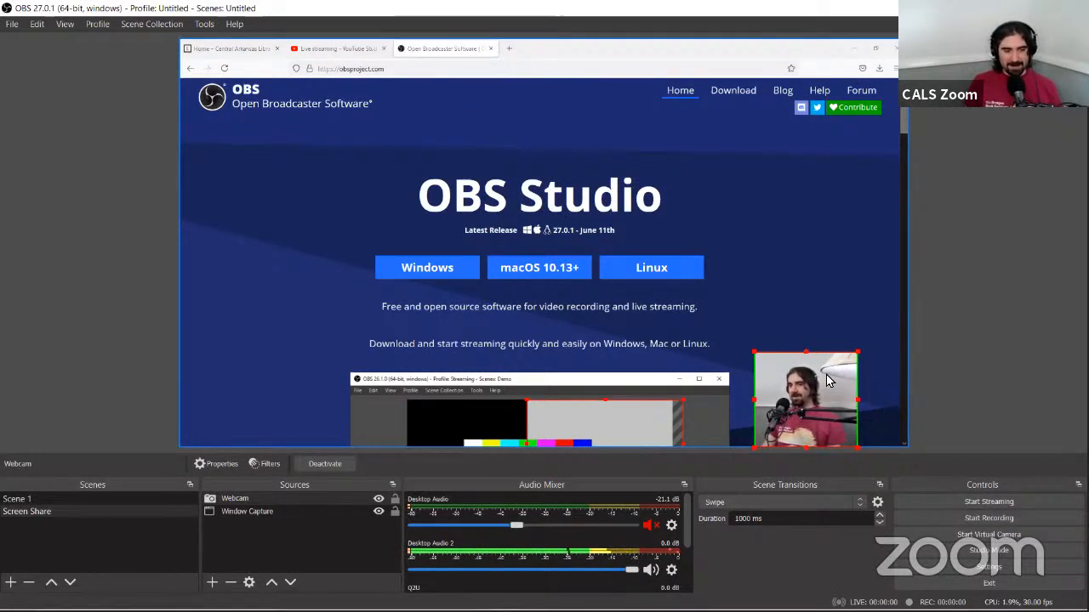
left_click_drag(821, 403, 869, 400)
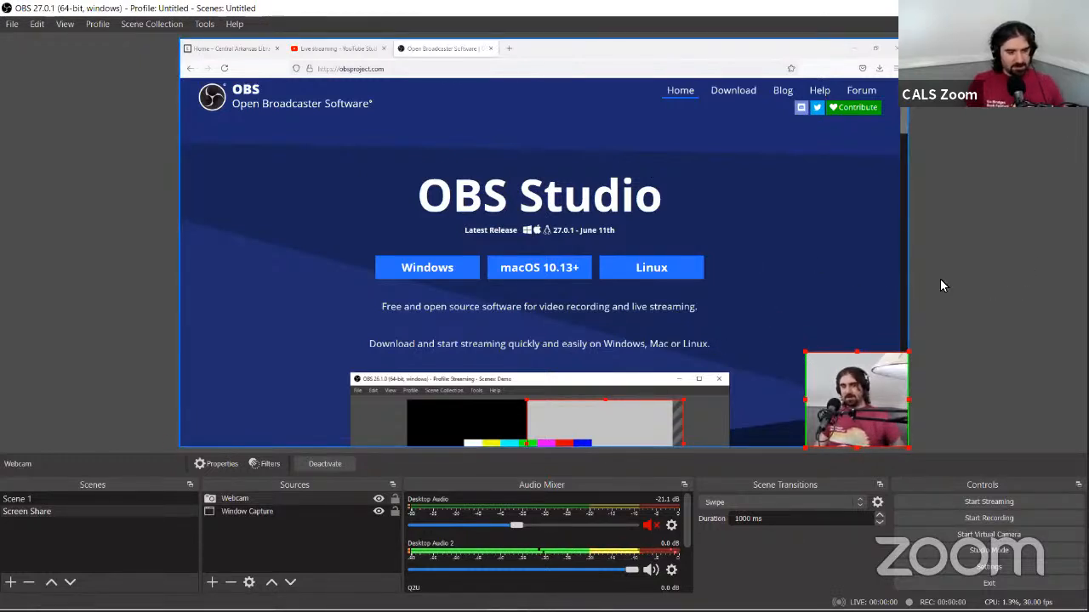
Step: Switch to Firefox, close the Open Broadcaster Software tab, bring up the Central Arkansas Library System home page, and return to OBS
key("alt+Tab")
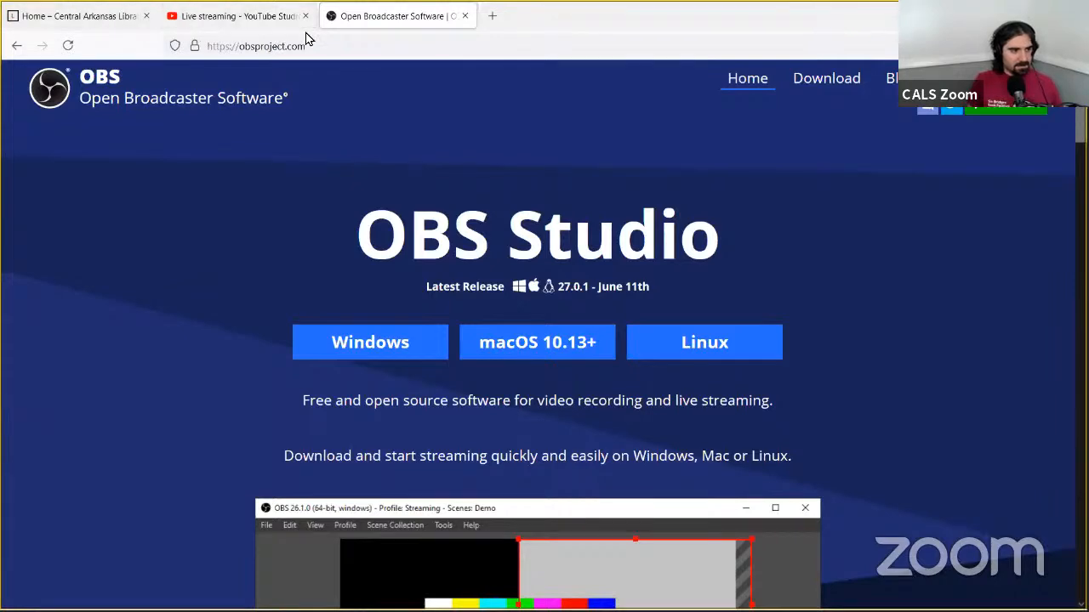
left_click(464, 15)
mouse_move(523, 94)
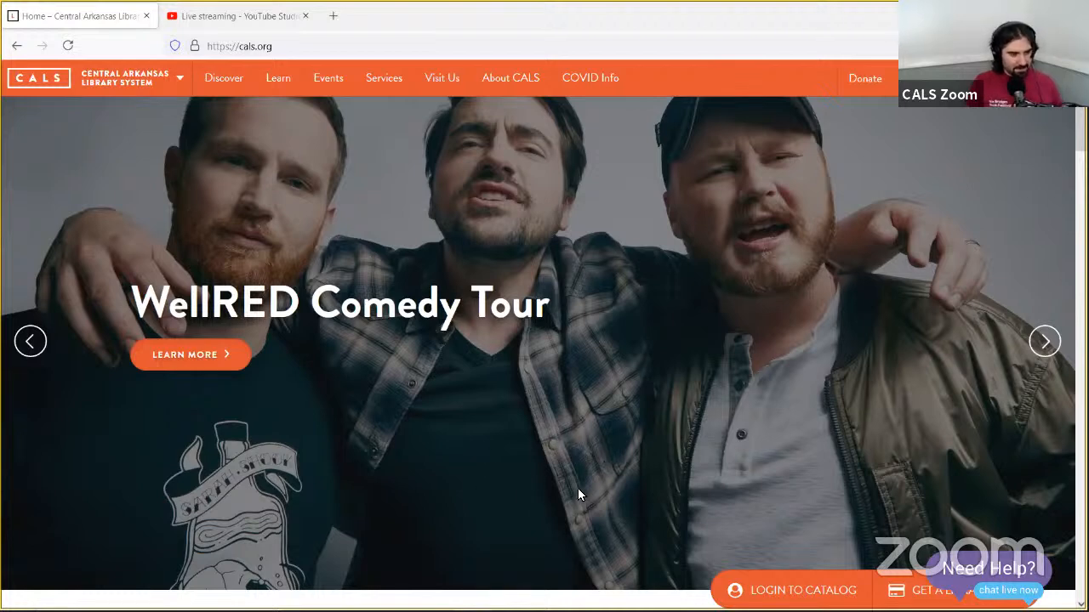
key("alt+Tab")
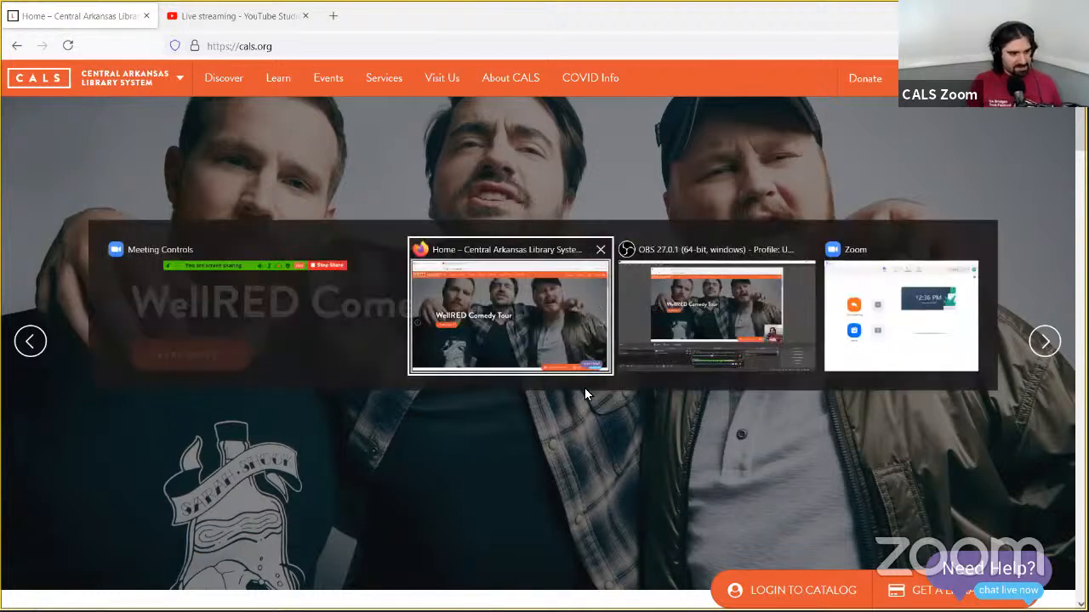
key("alt+Tab")
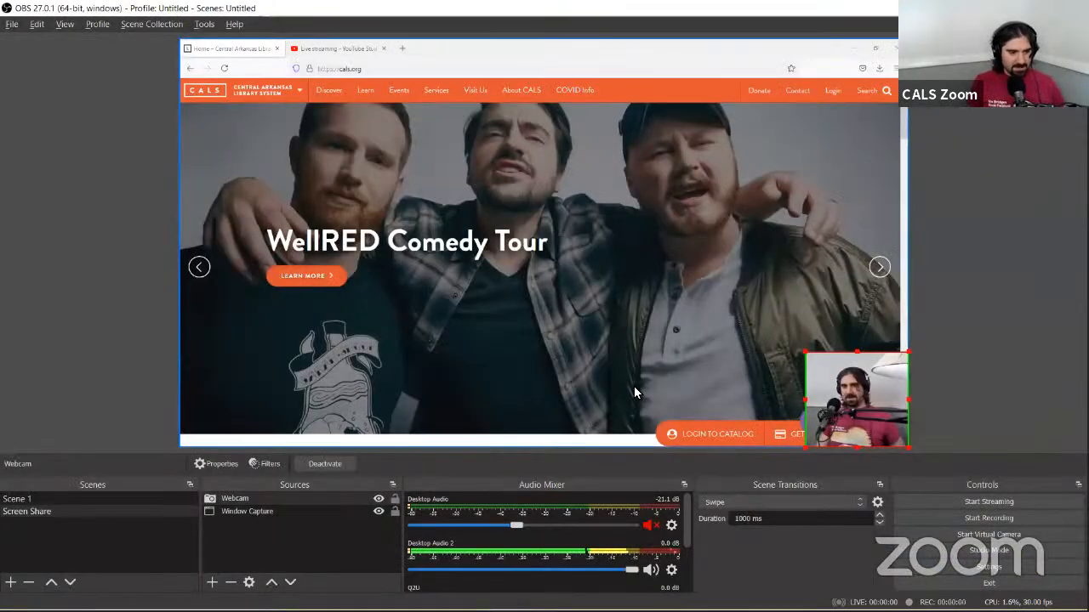
Step: Scale down the Window Capture from its lower-right corner, leaving free canvas to its right and below it
left_click(634, 392)
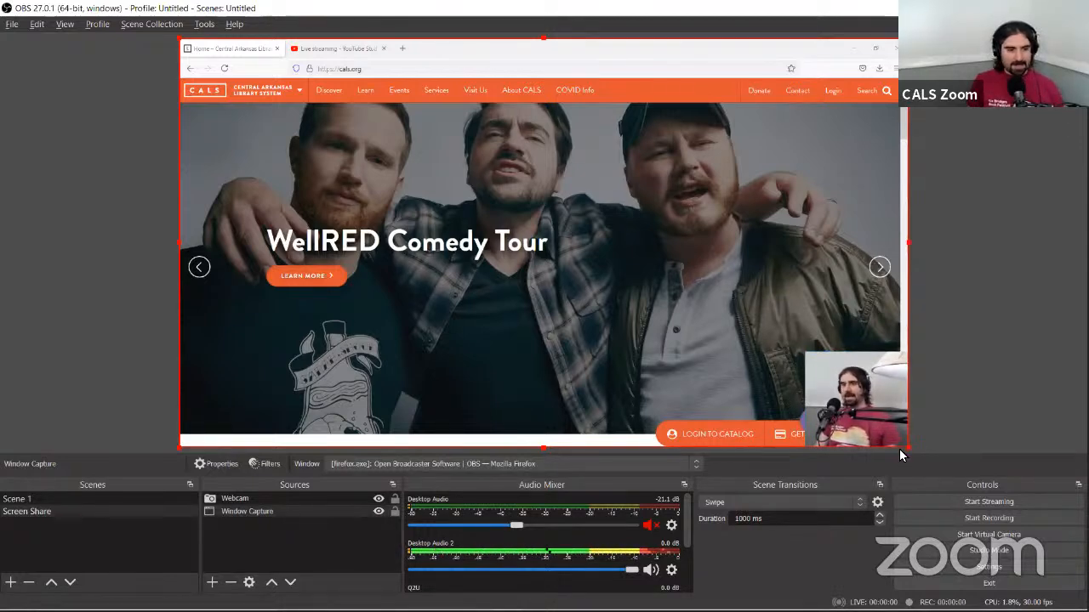
left_click_drag(907, 448, 771, 384)
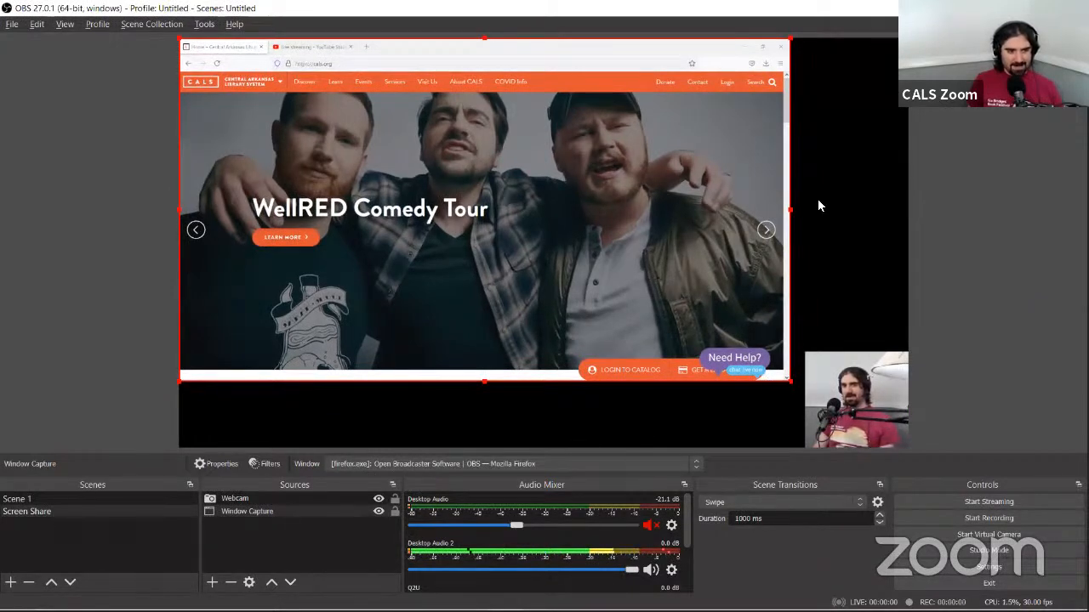
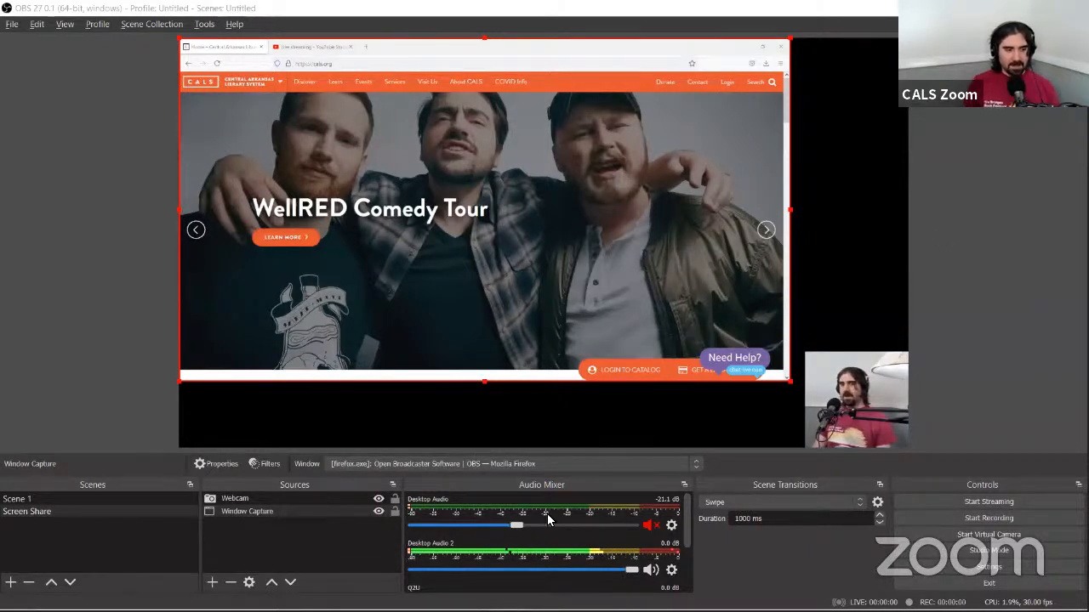
Step: Add a new Image source with its default name, using the light-bulb Unsplash JPG from the Desktop folder
left_click(212, 584)
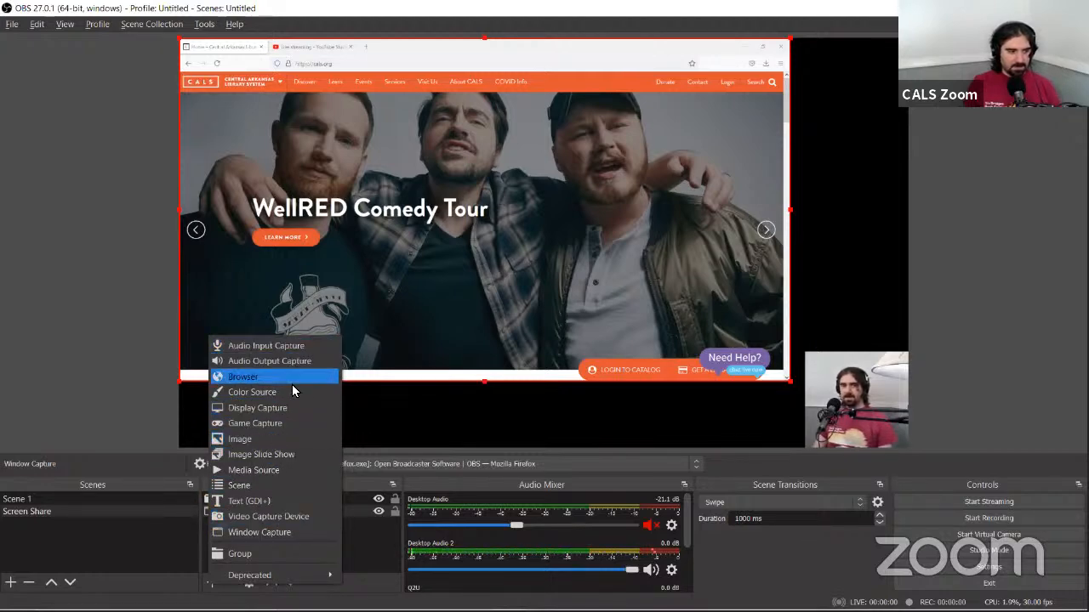
left_click(285, 438)
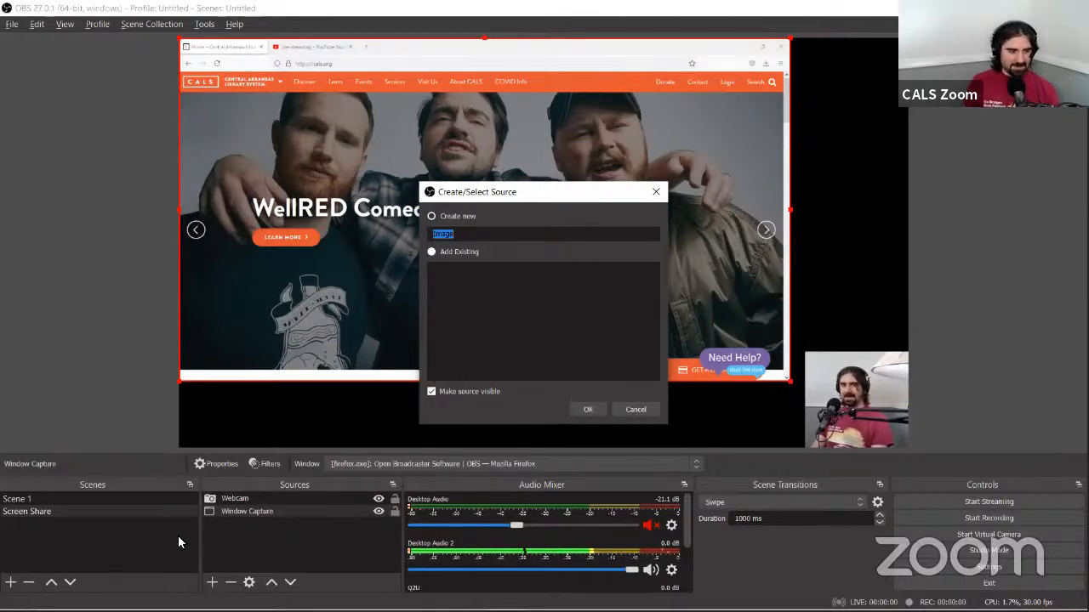
left_click(595, 413)
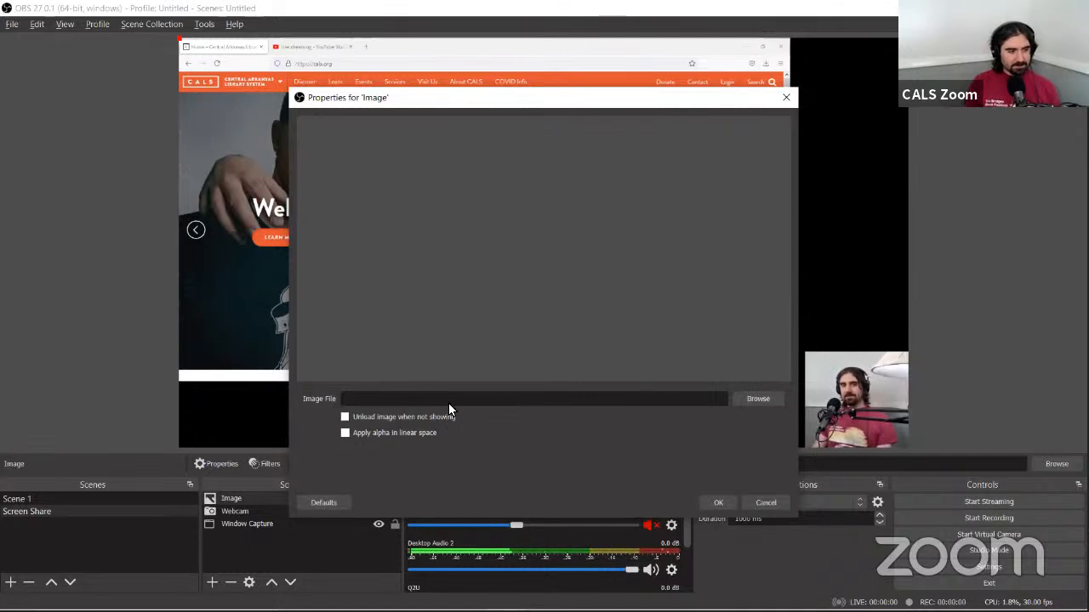
left_click(754, 398)
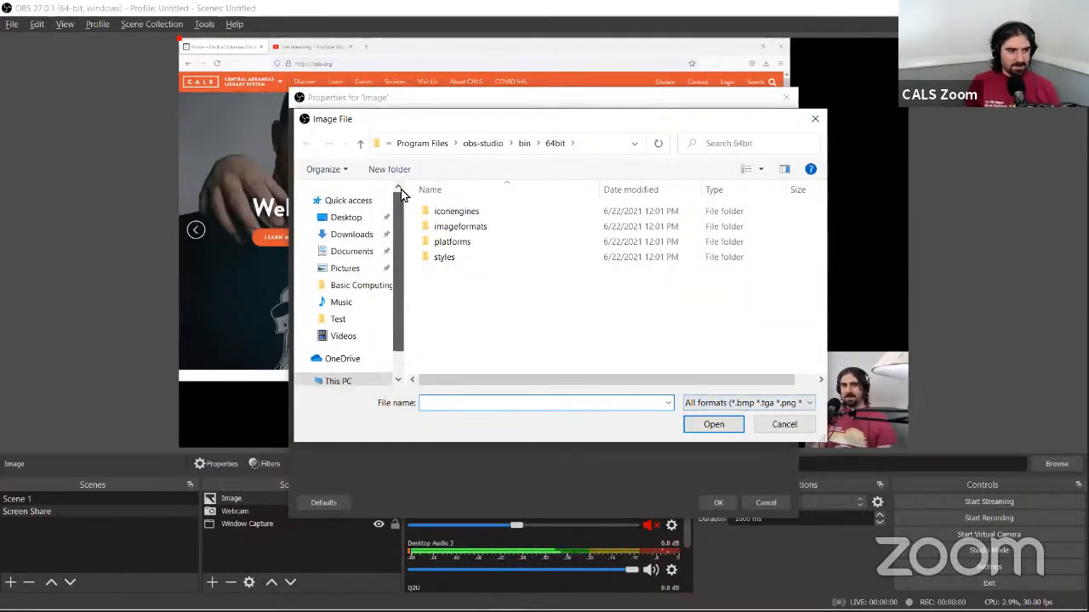
left_click(355, 217)
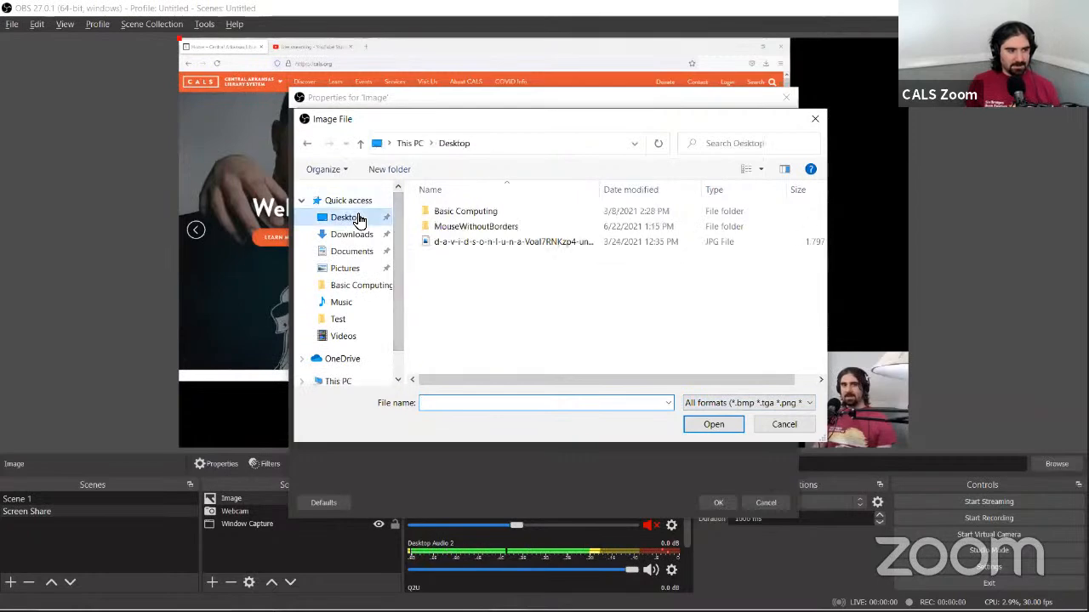
left_click(509, 243)
left_click(710, 425)
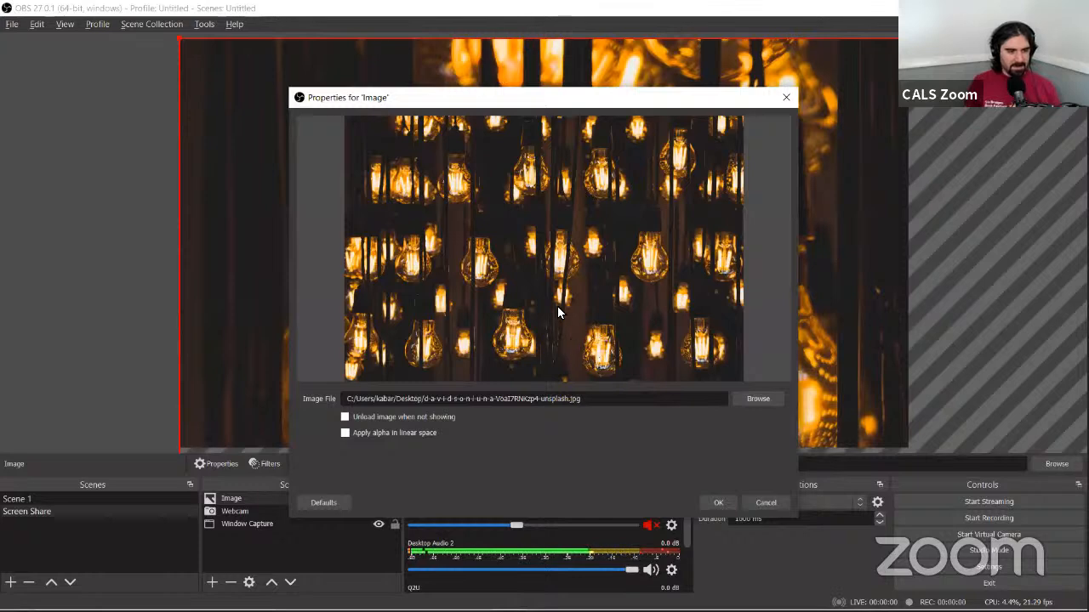
left_click(707, 507)
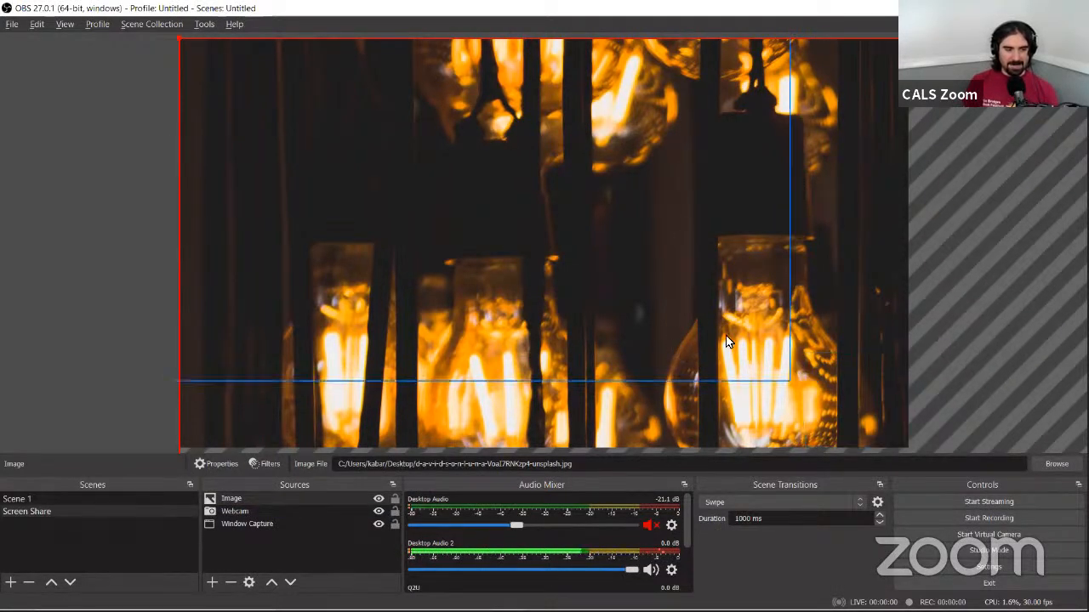
Step: Lock the Webcam and Window Capture sources against accidental changes
left_click(394, 524)
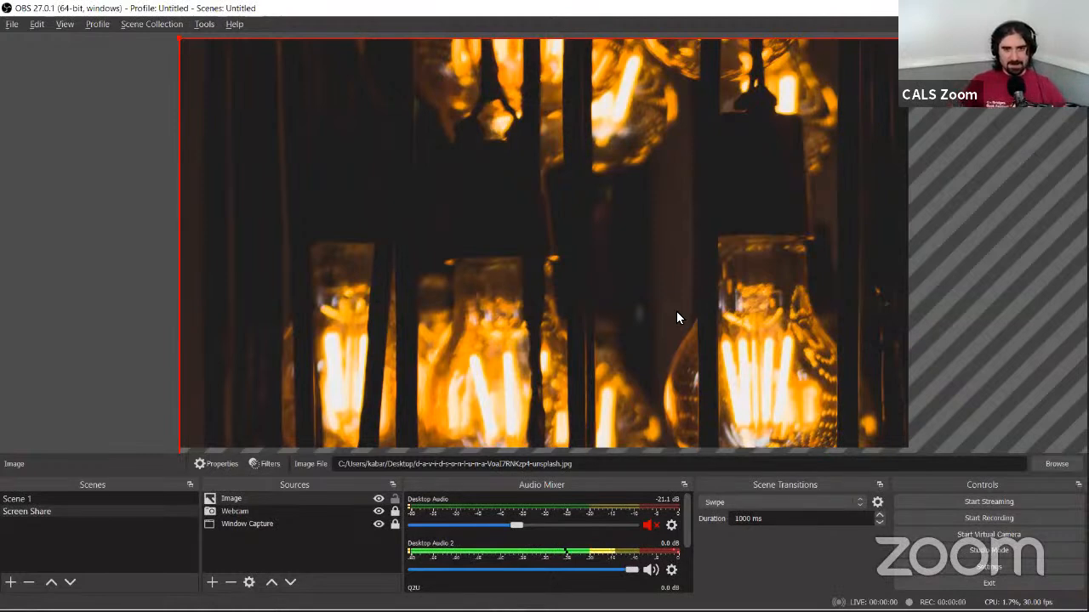
key("alt+Tab")
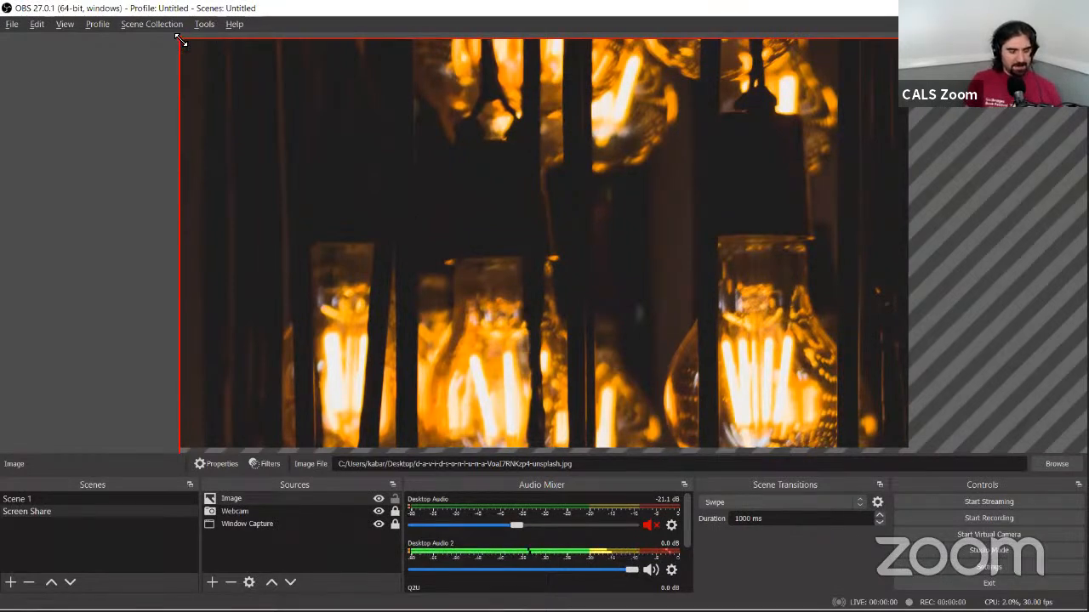
Step: Fit the light-bulb image to the screen using the Transform options
right_click(423, 188)
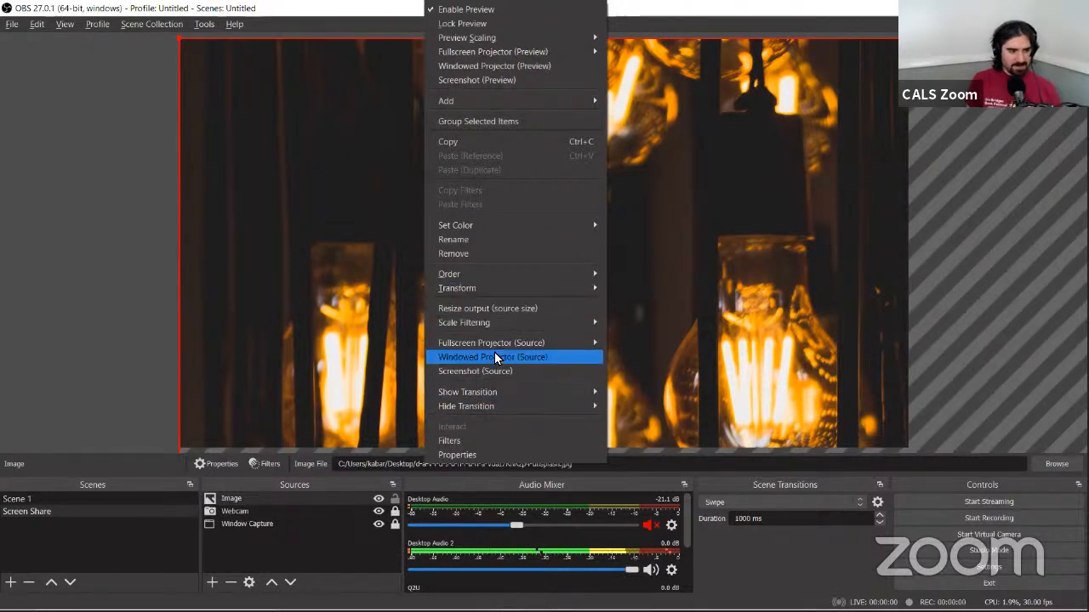
mouse_move(534, 289)
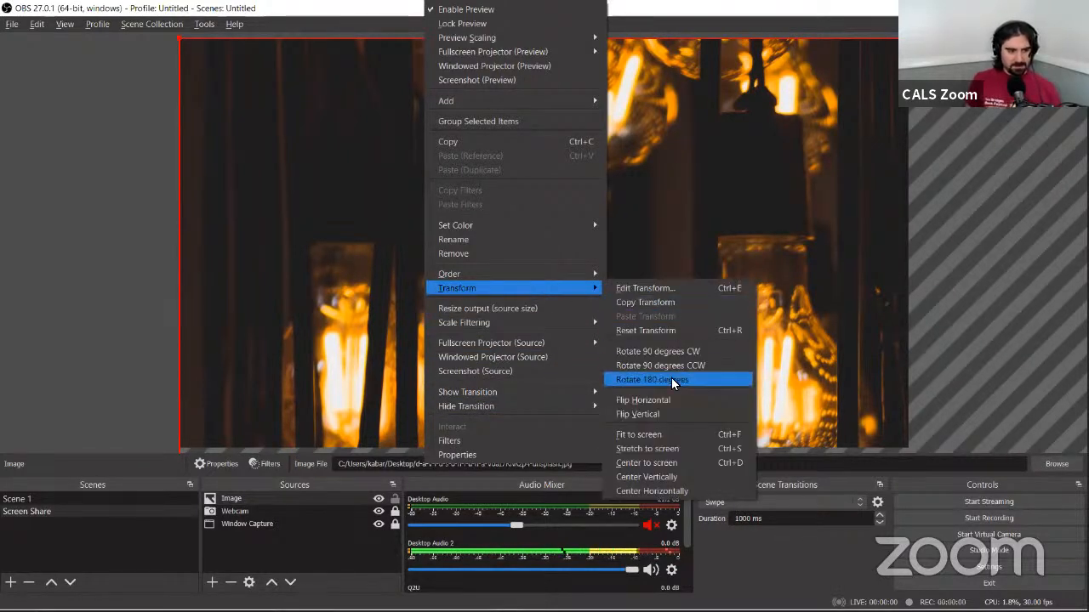
left_click(671, 433)
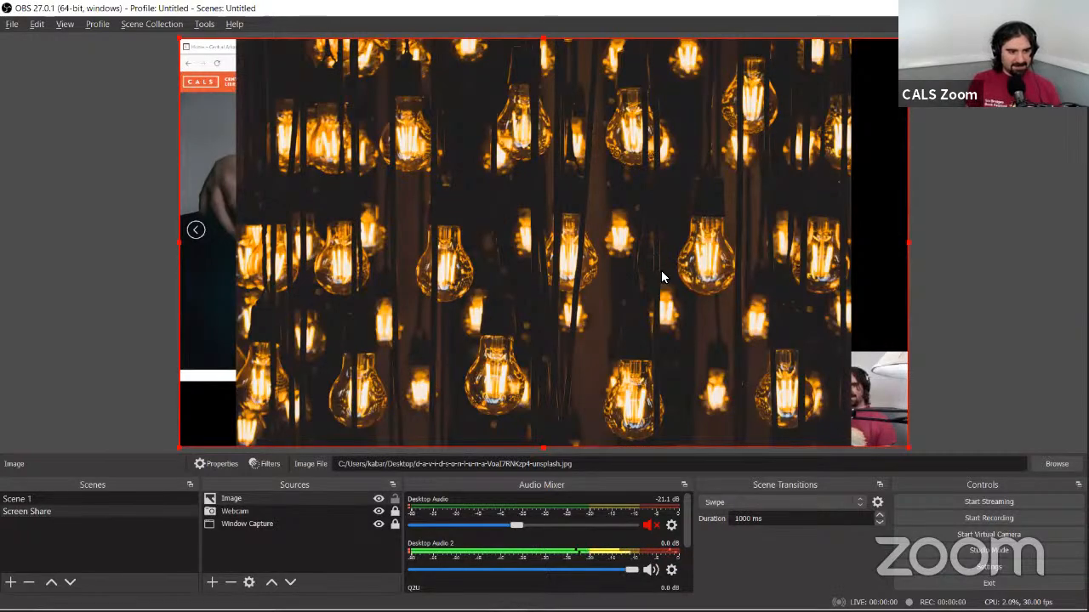
Step: Shift the light-bulb image left and enlarge it from its lower-right corner until it covers the whole canvas
left_click_drag(661, 276, 639, 281)
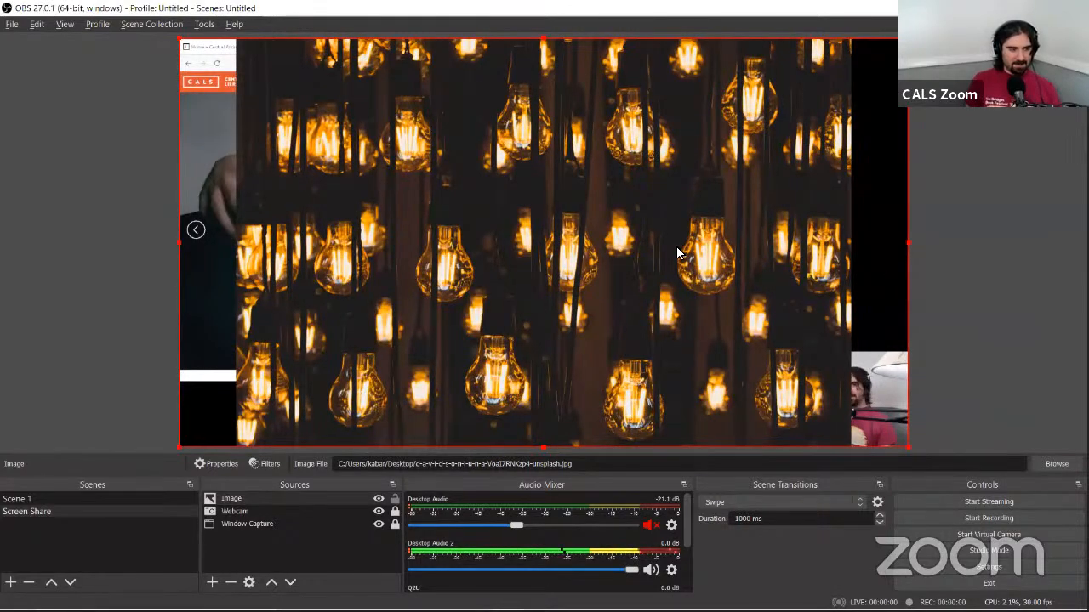
left_click_drag(656, 270, 602, 267)
left_click_drag(642, 266, 596, 266)
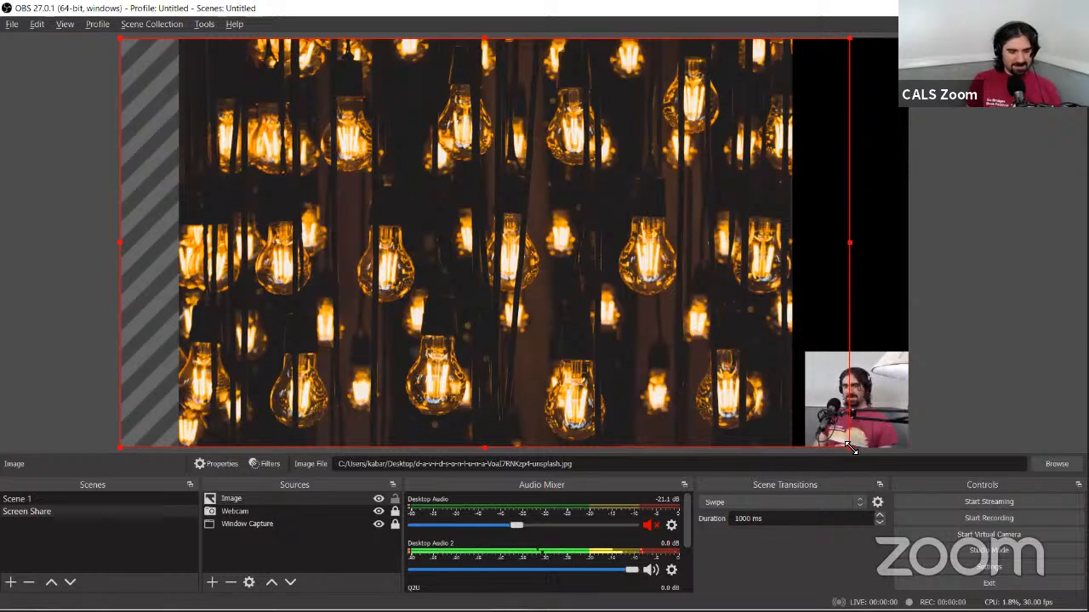
left_click_drag(849, 447, 1019, 552)
left_click_drag(797, 329, 783, 320)
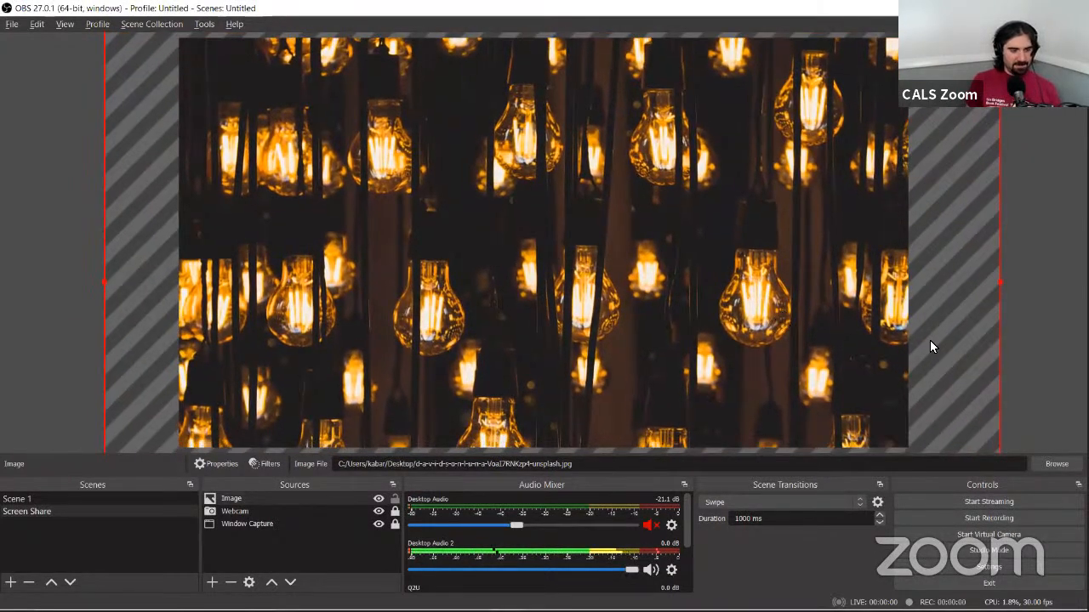
right_click(712, 270)
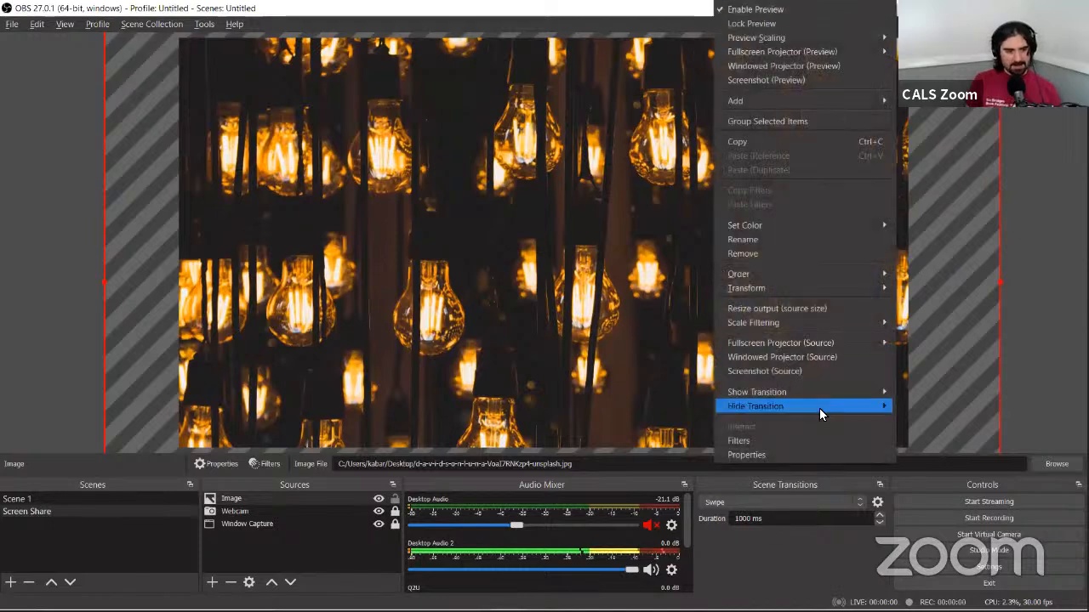
mouse_move(814, 285)
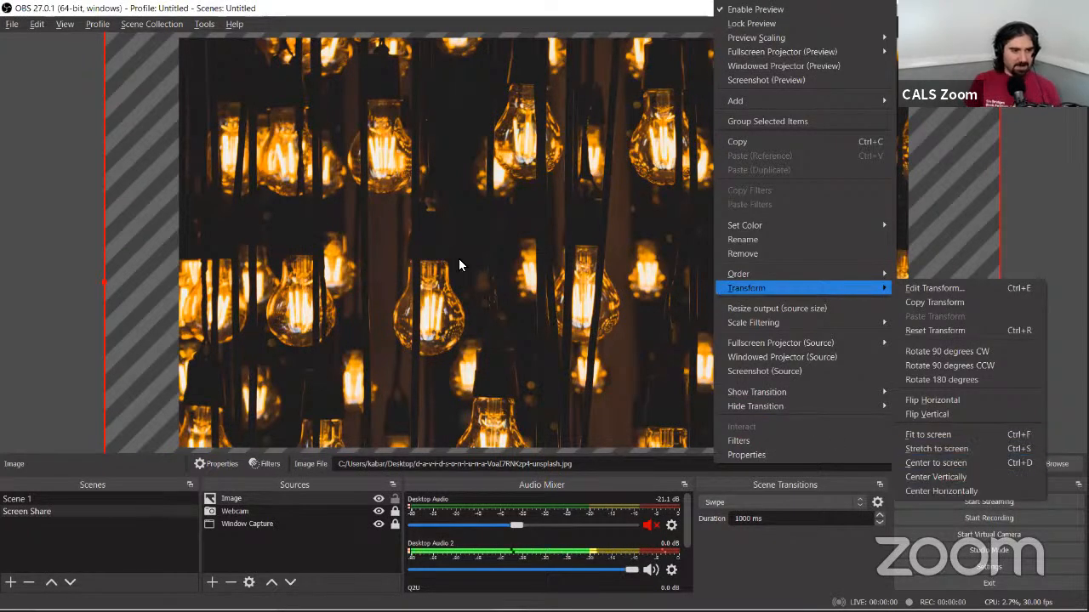
left_click(54, 225)
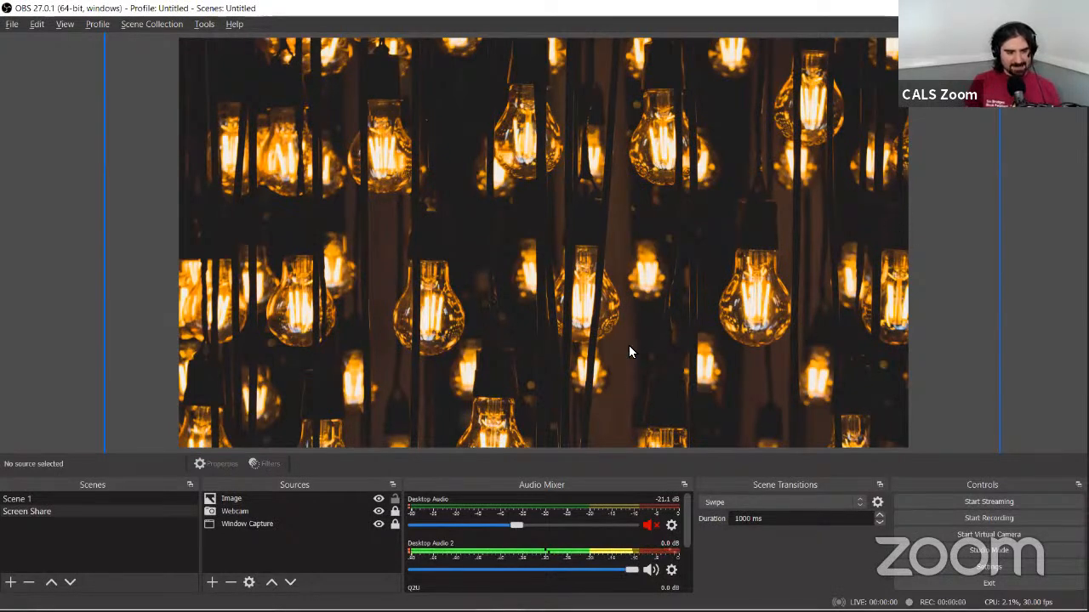
Step: Reorder the sources so that Image sits below Webcam and Window Capture as the scene's background
left_click(264, 500)
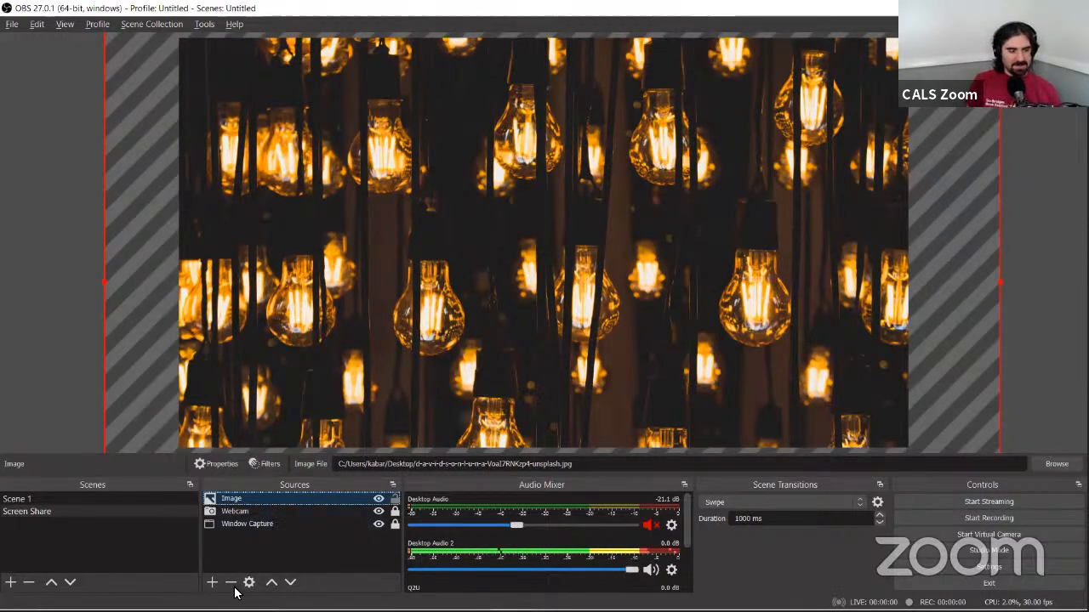
left_click(290, 583)
left_click(290, 583)
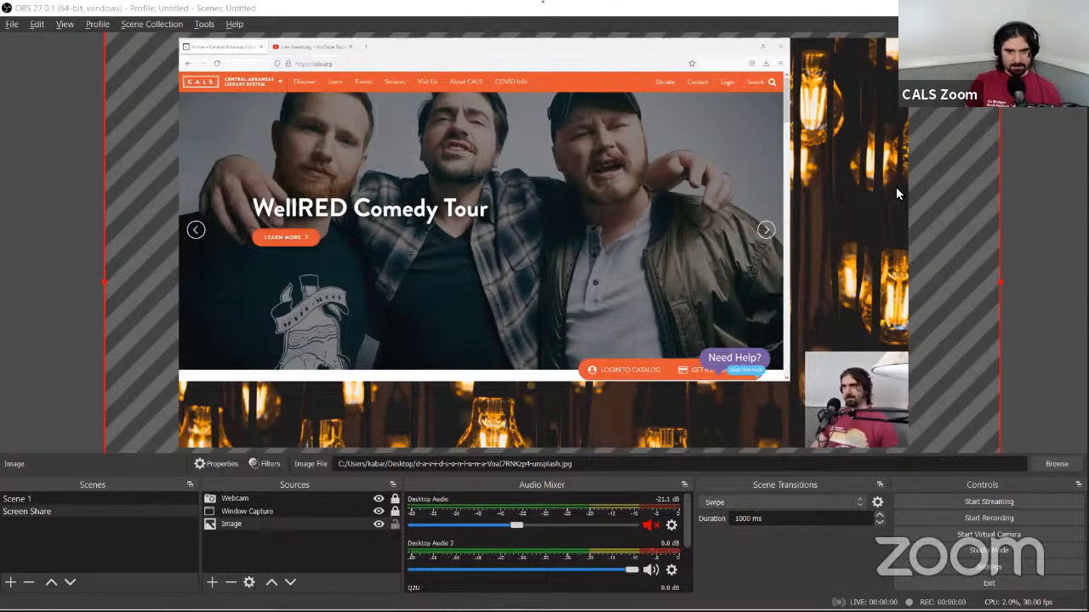
left_click(897, 194)
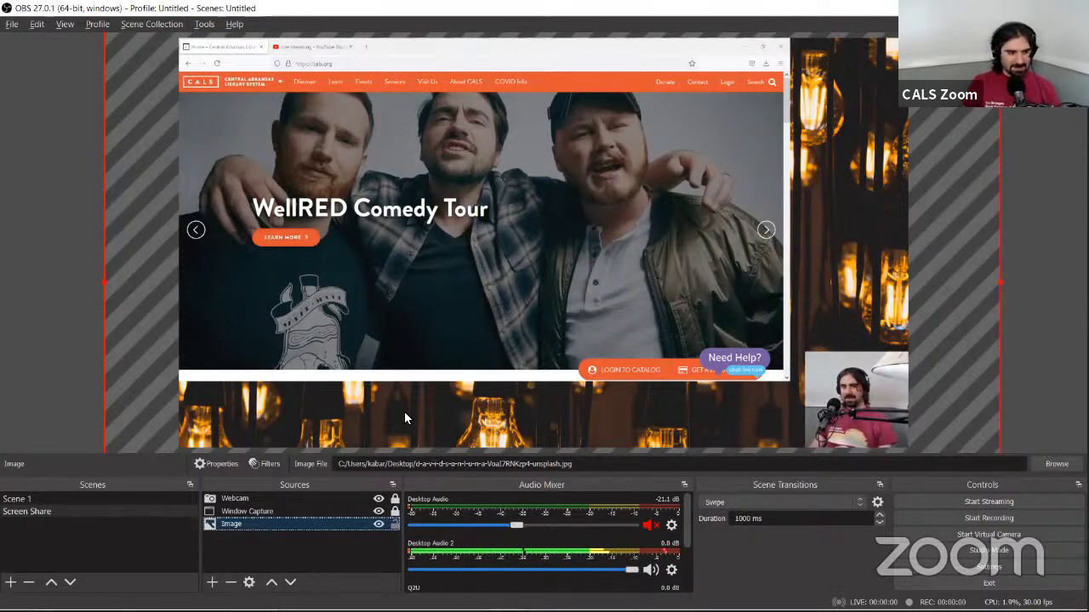
Step: Add a new Color Source named Black to the Screen Share scene
left_click(212, 583)
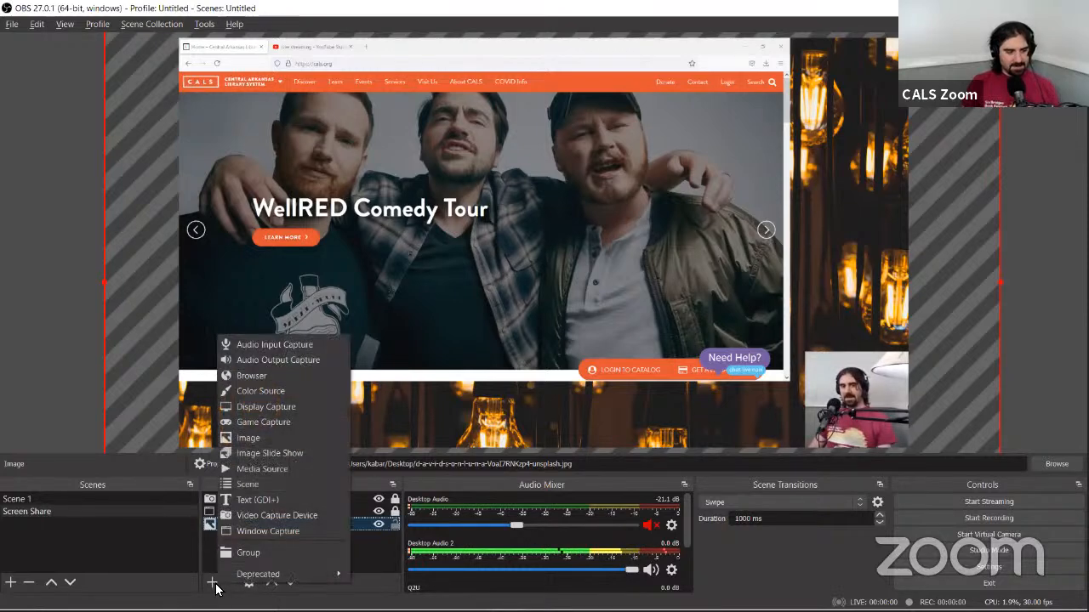
left_click(269, 399)
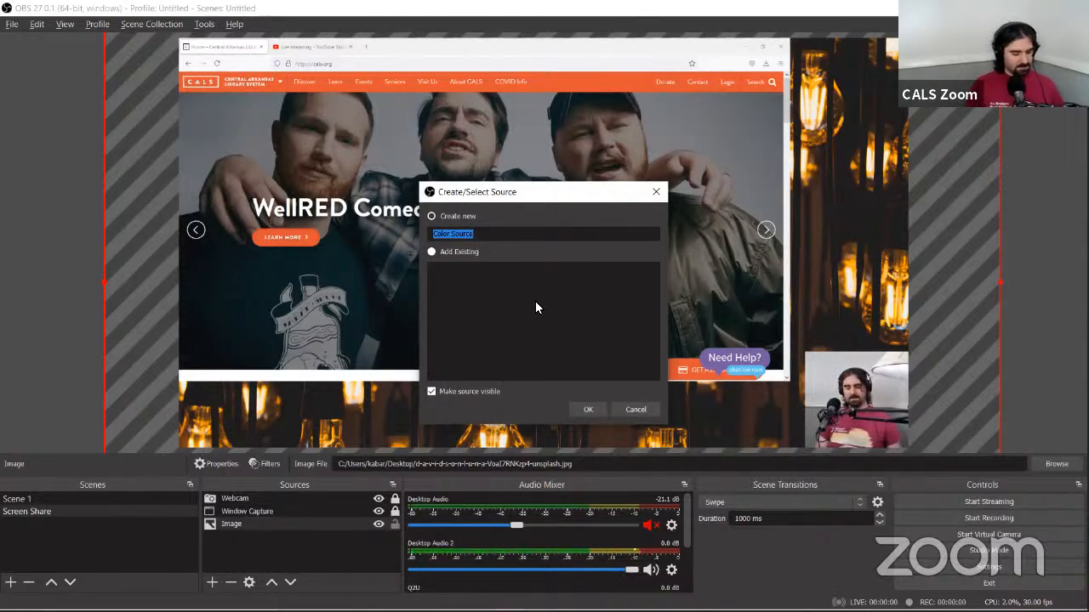
key("BackSpace")
type("Black")
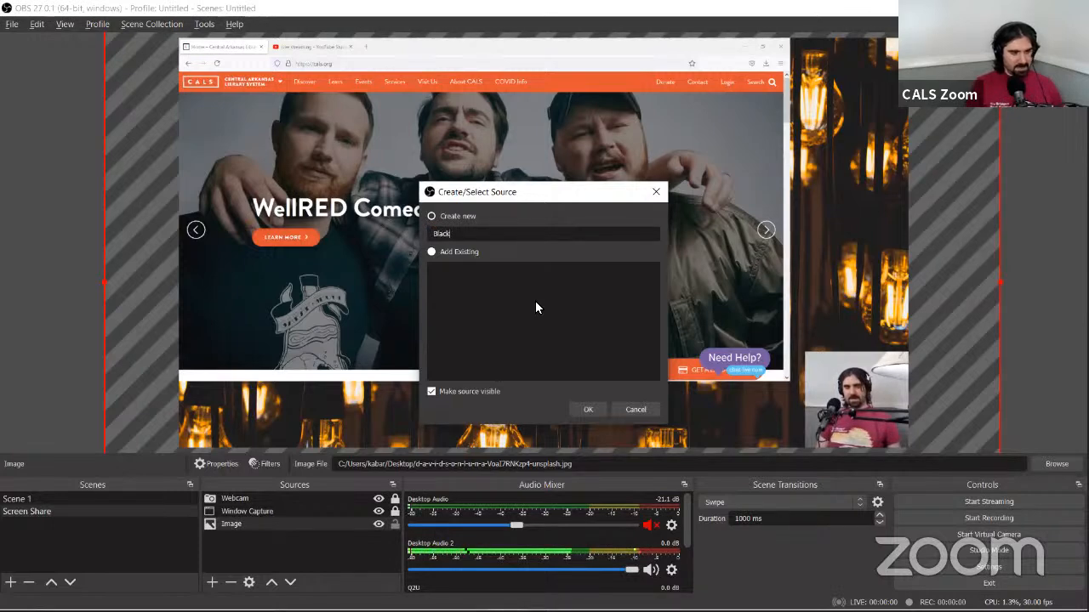
key("Return")
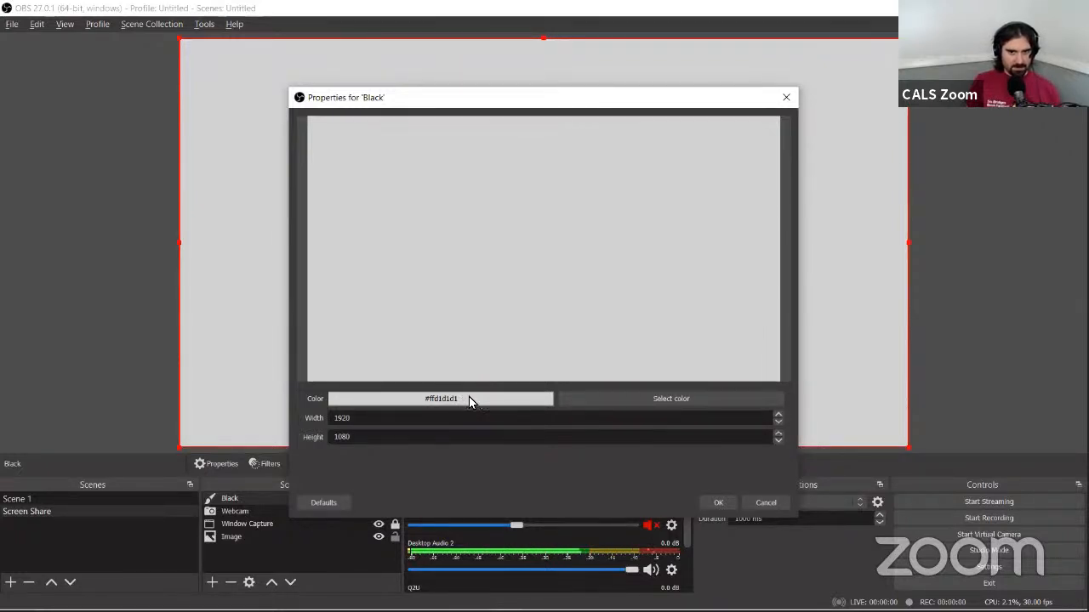
Step: Set the Black source's color to black (#000000) and accept its properties
left_click(610, 399)
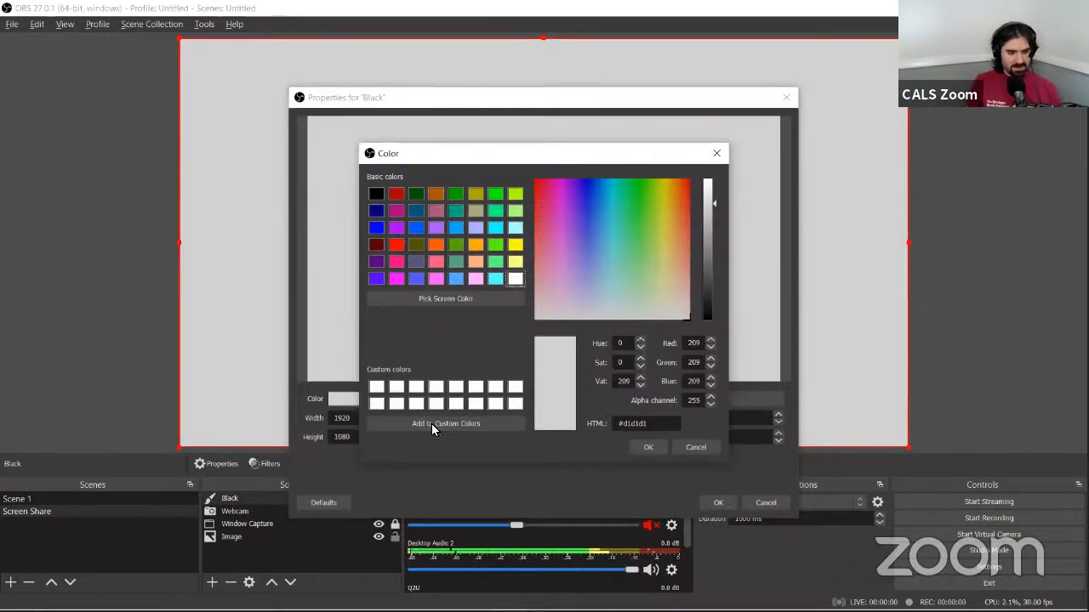
left_click(374, 195)
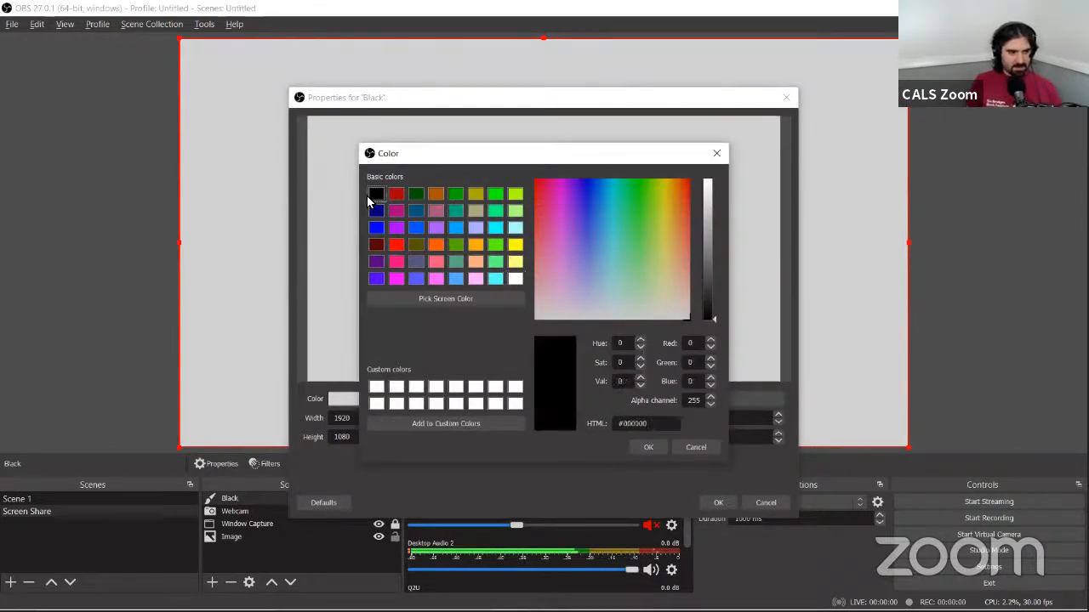
left_click(648, 446)
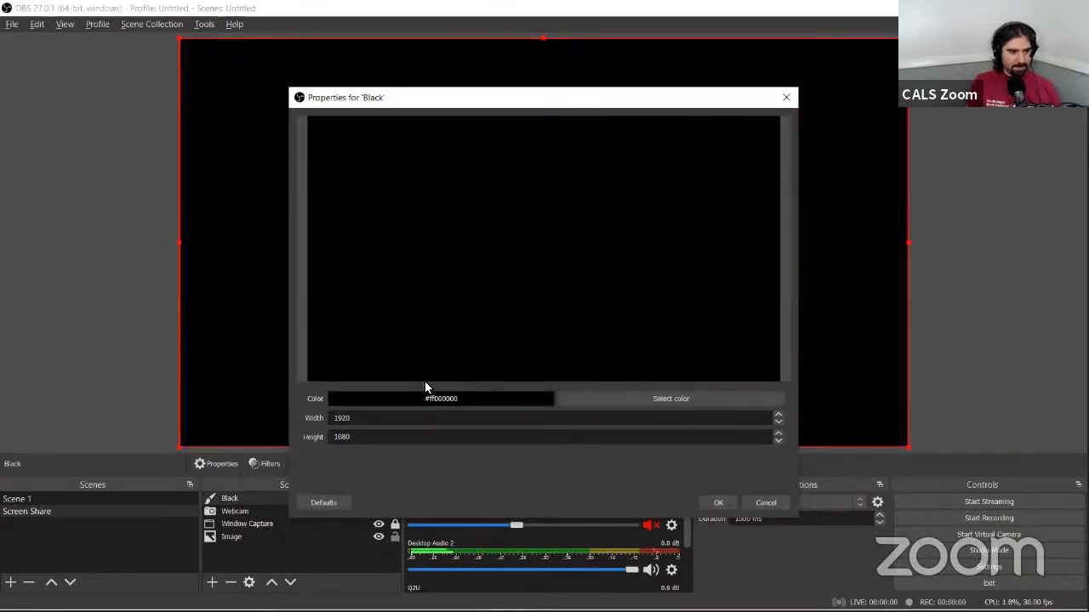
left_click(716, 502)
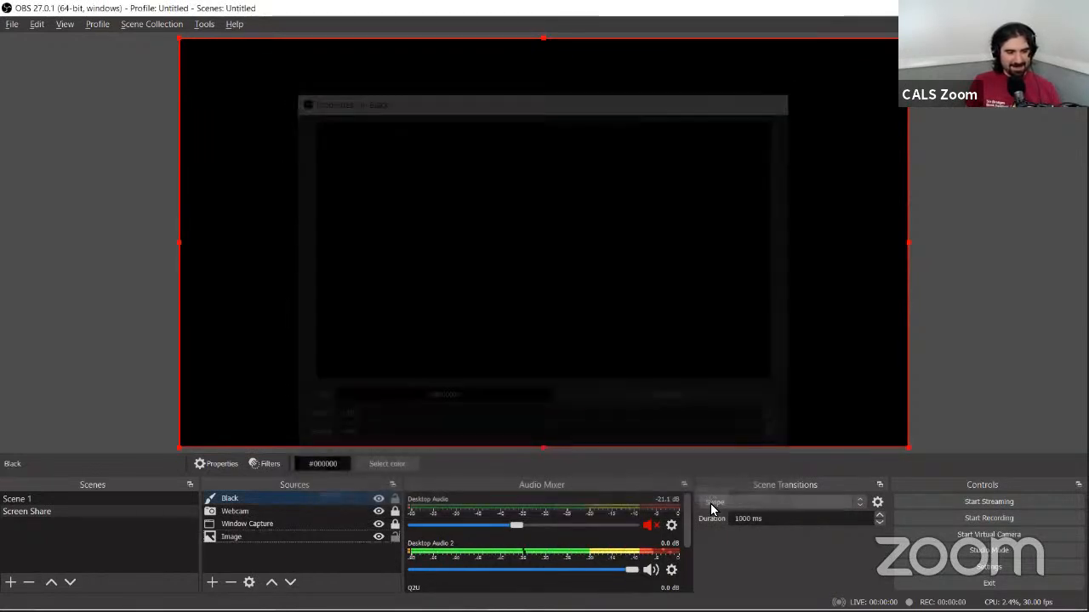
Step: Add a Color Correction effect filter to the Black source, keeping the default filter name
right_click(264, 500)
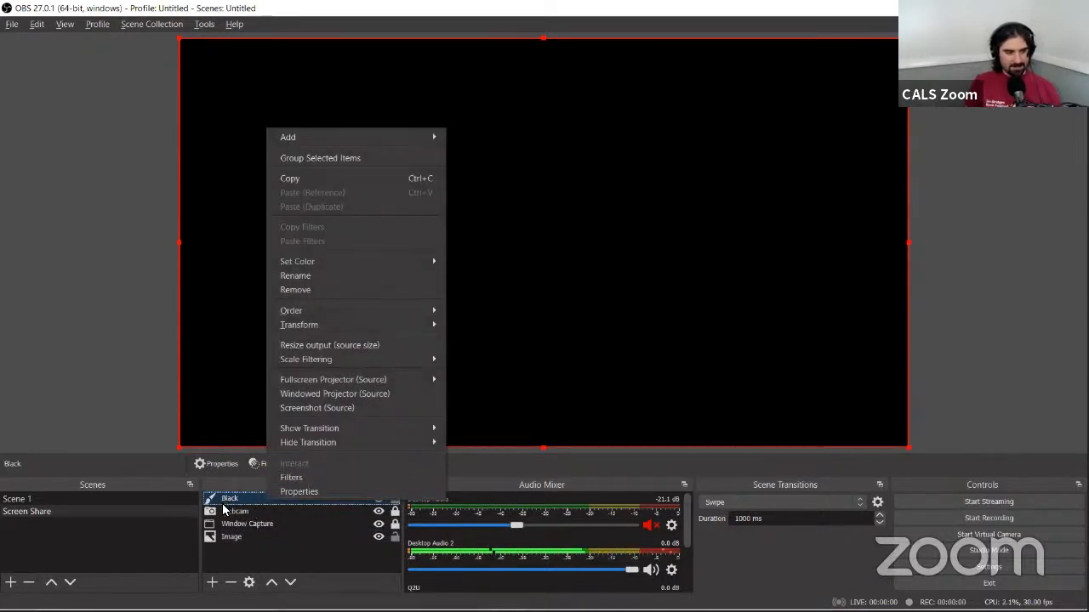
left_click(255, 492)
left_click(265, 463)
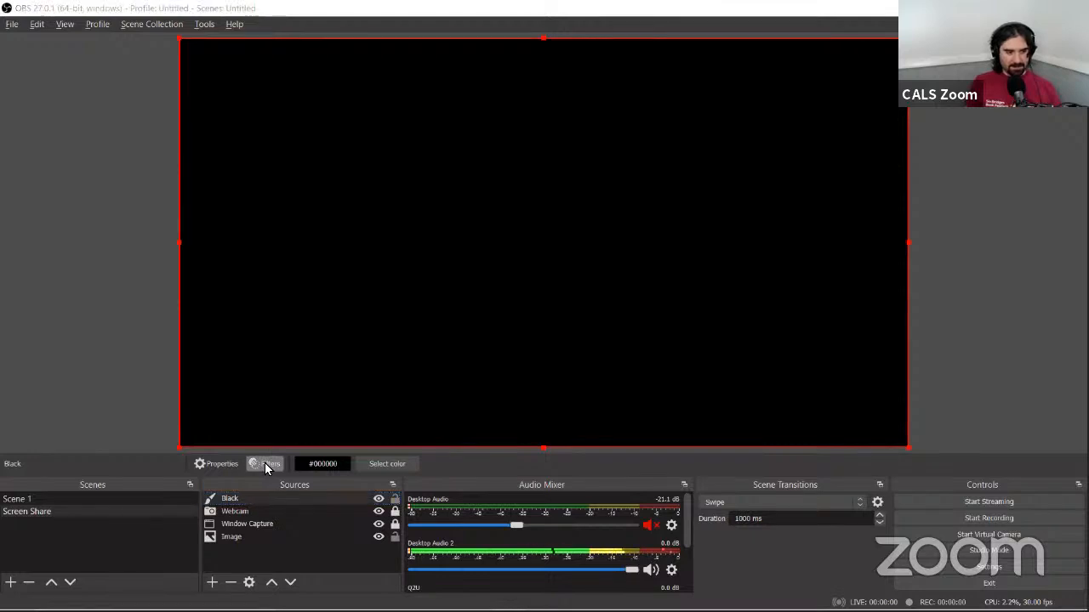
left_click(255, 554)
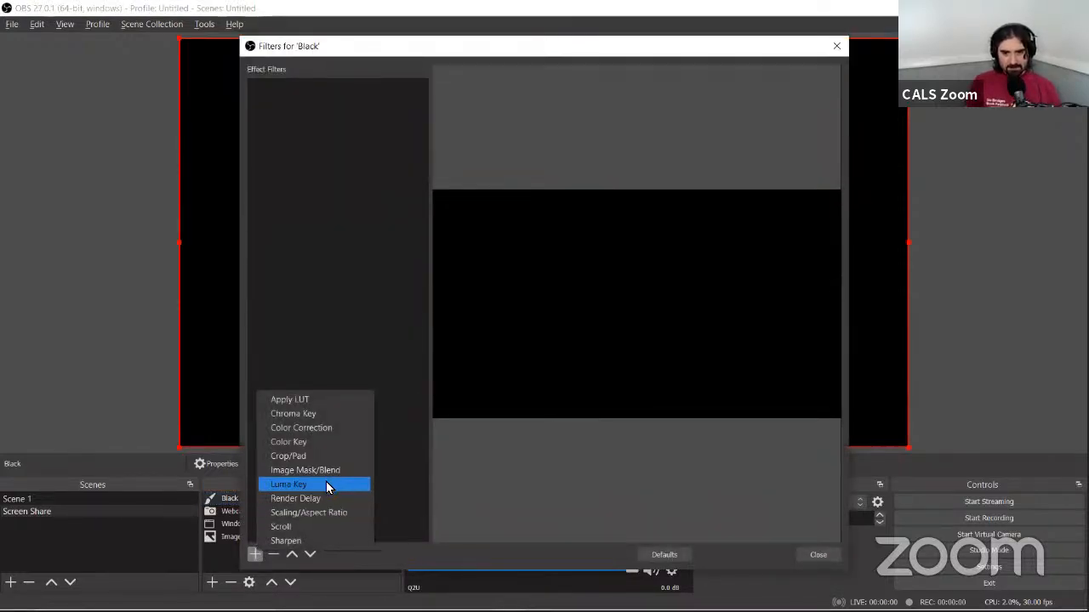
left_click(328, 434)
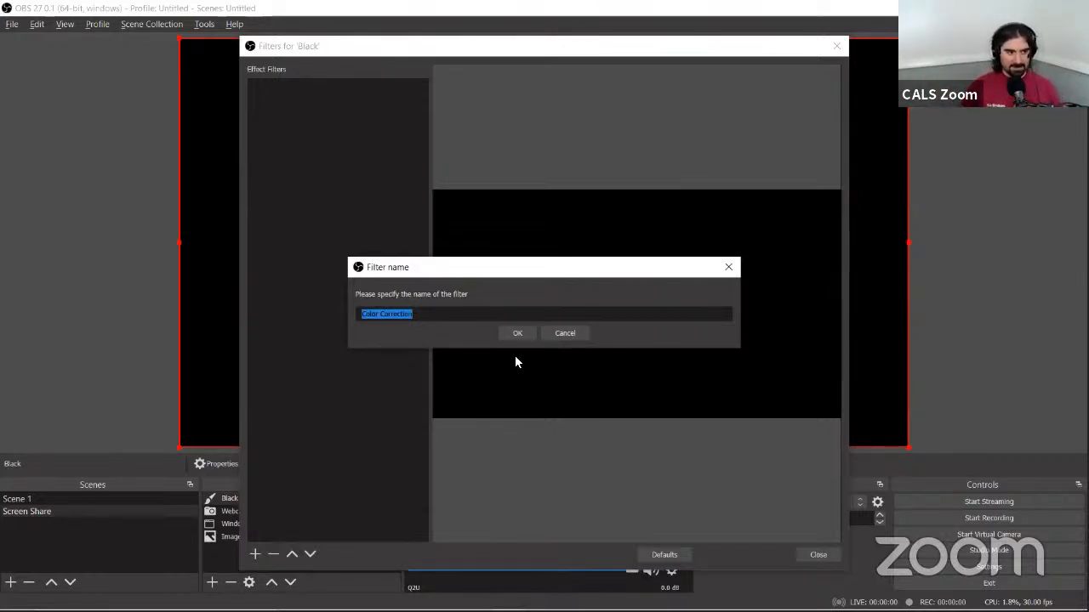
left_click(518, 334)
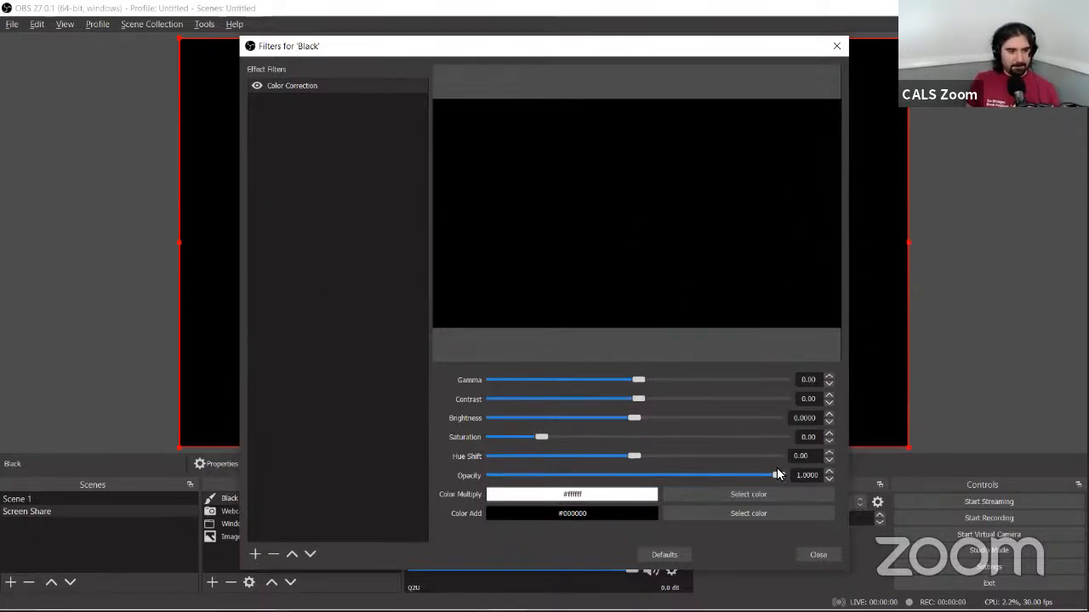
Step: Set the Color Correction filter's opacity to 0.9000 and close the filters window
left_click_drag(774, 472, 753, 479)
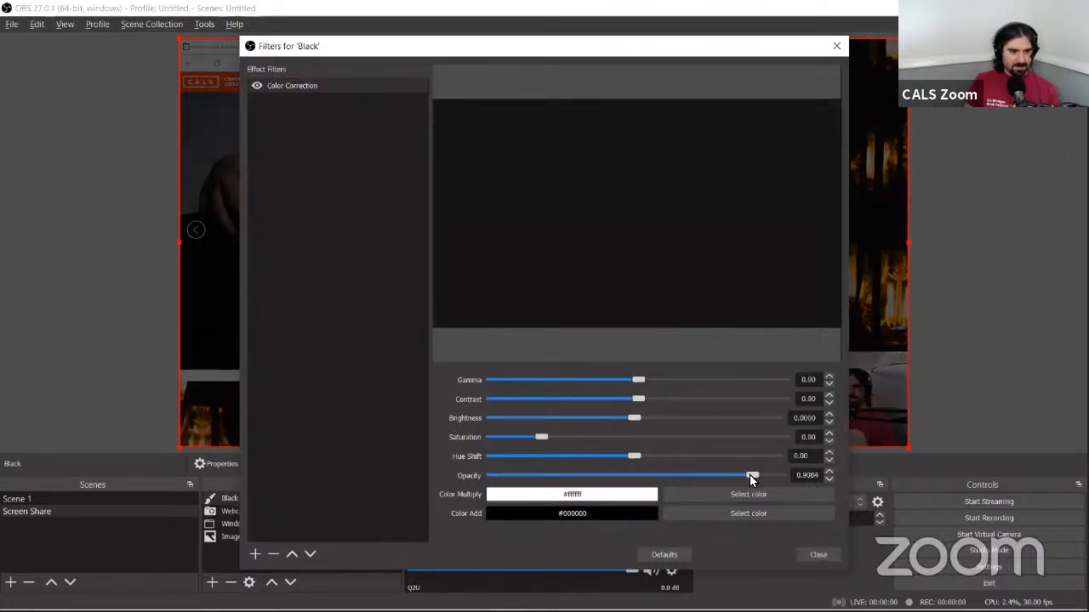
left_click(816, 478)
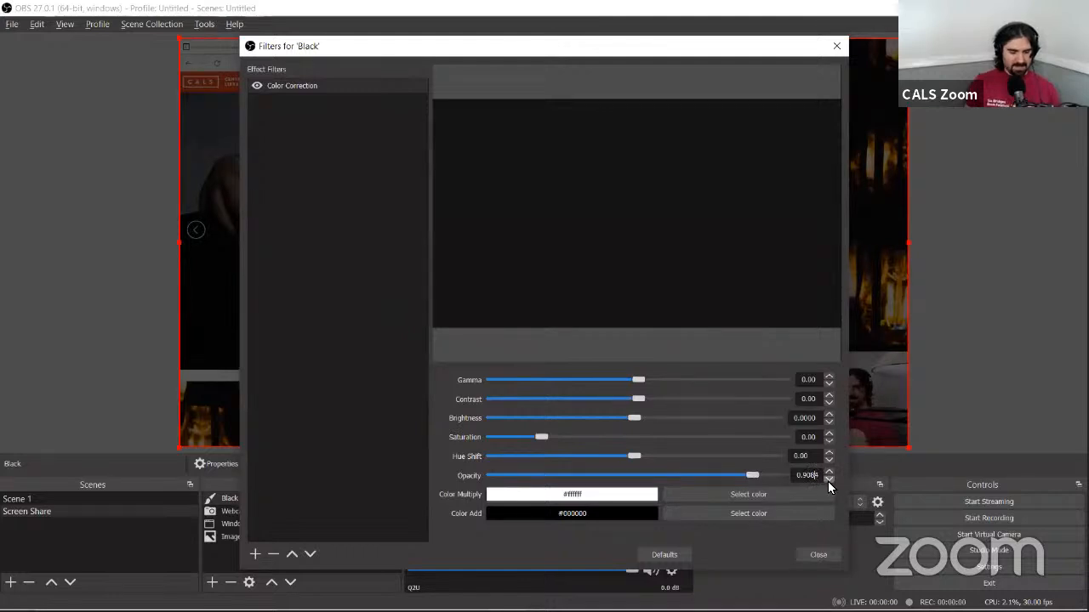
key("BackSpace")
key("BackSpace")
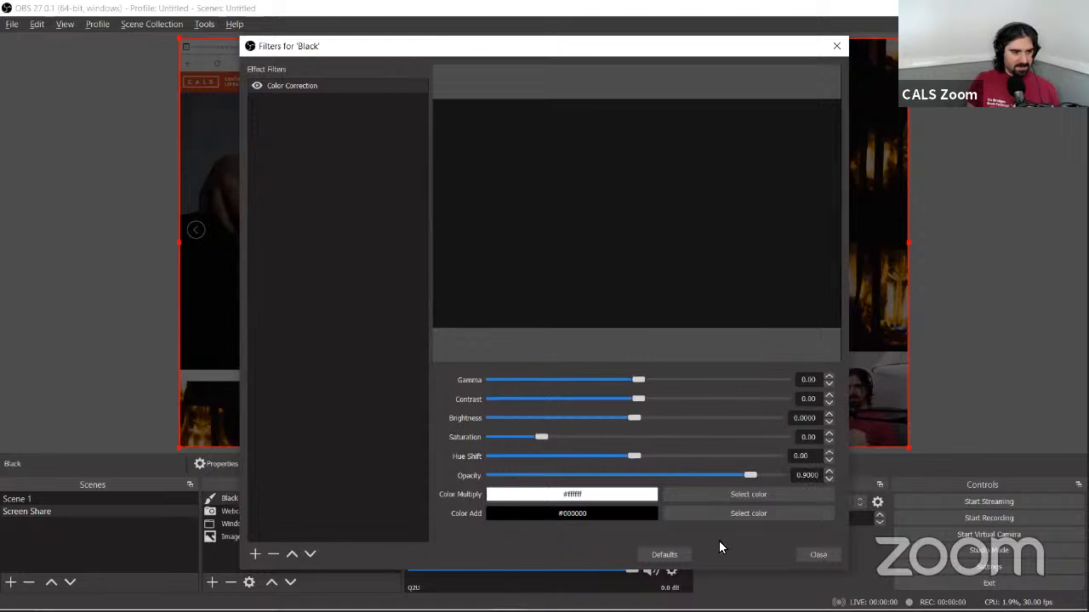
left_click(819, 553)
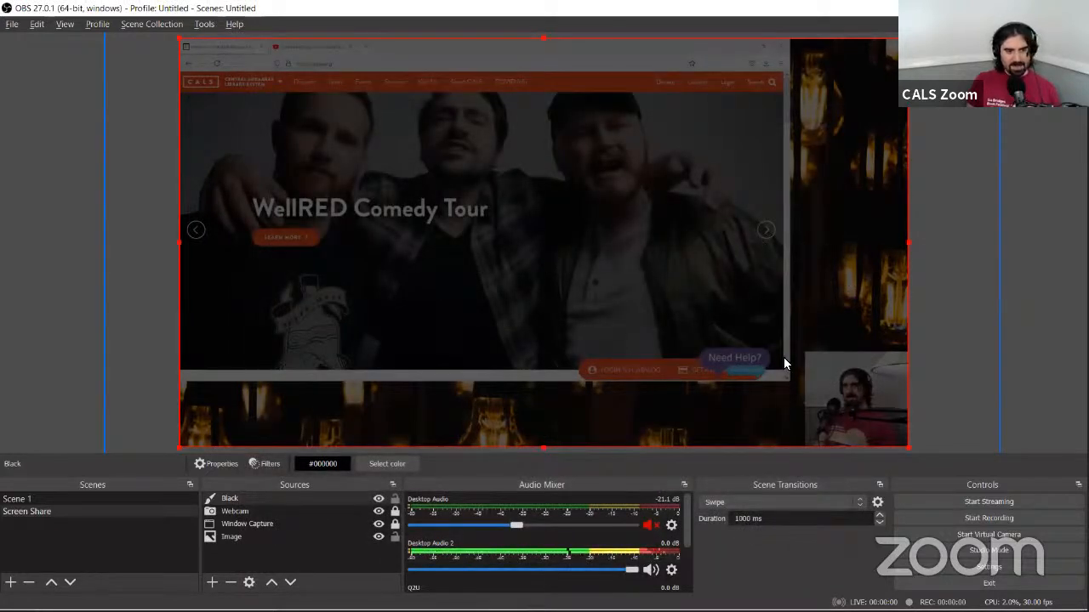
Step: Reorder the sources so that Window Capture and Webcam sit above Black, leaving only Image beneath it
left_click(322, 514)
left_click_drag(321, 498, 321, 496)
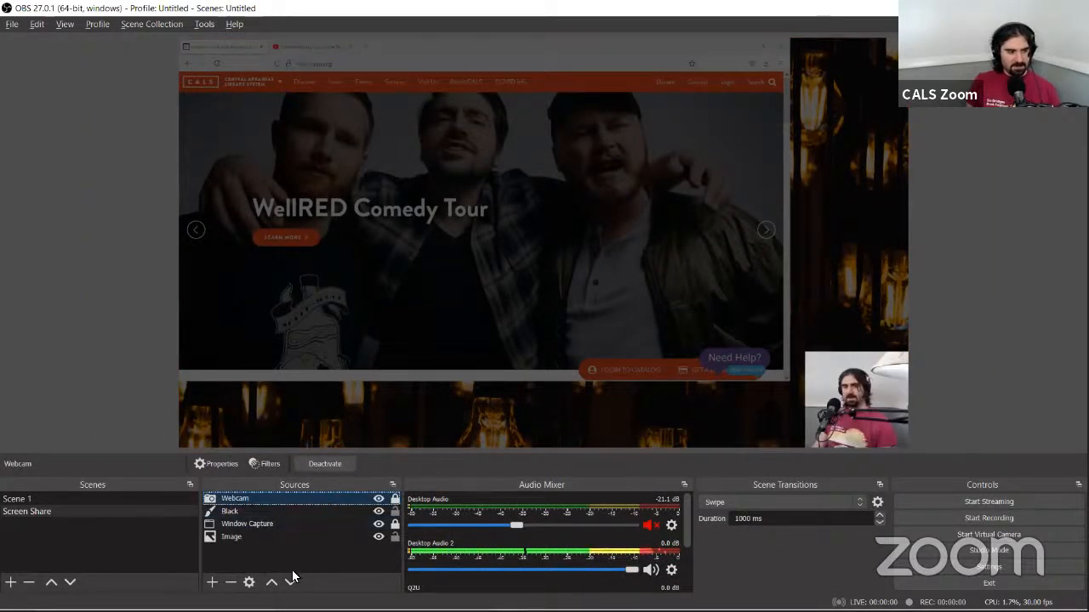
left_click(284, 523)
left_click_drag(283, 495, 283, 494)
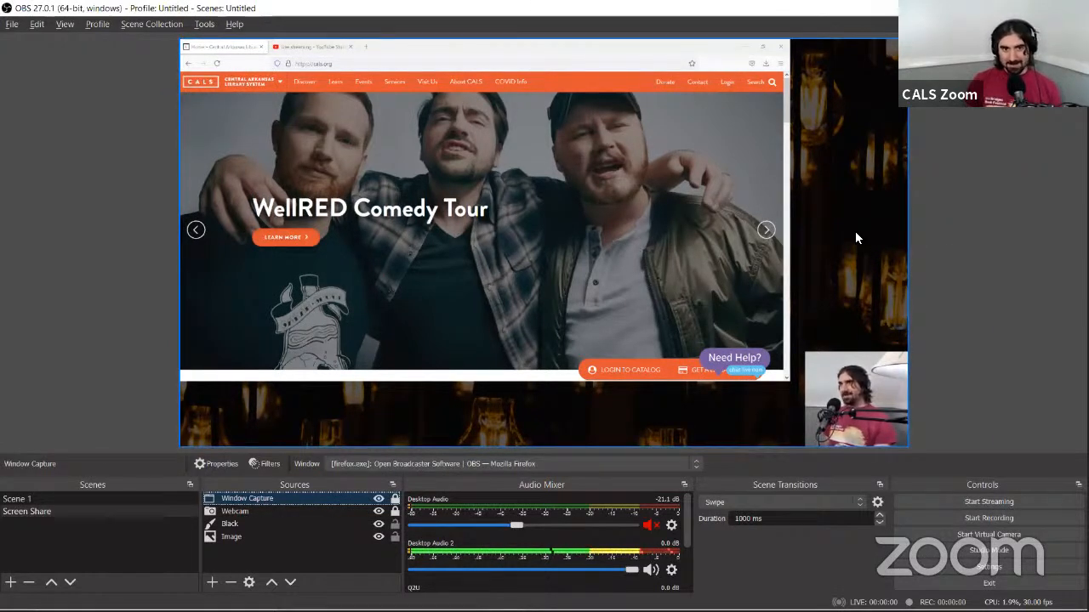
key("alt+Tab")
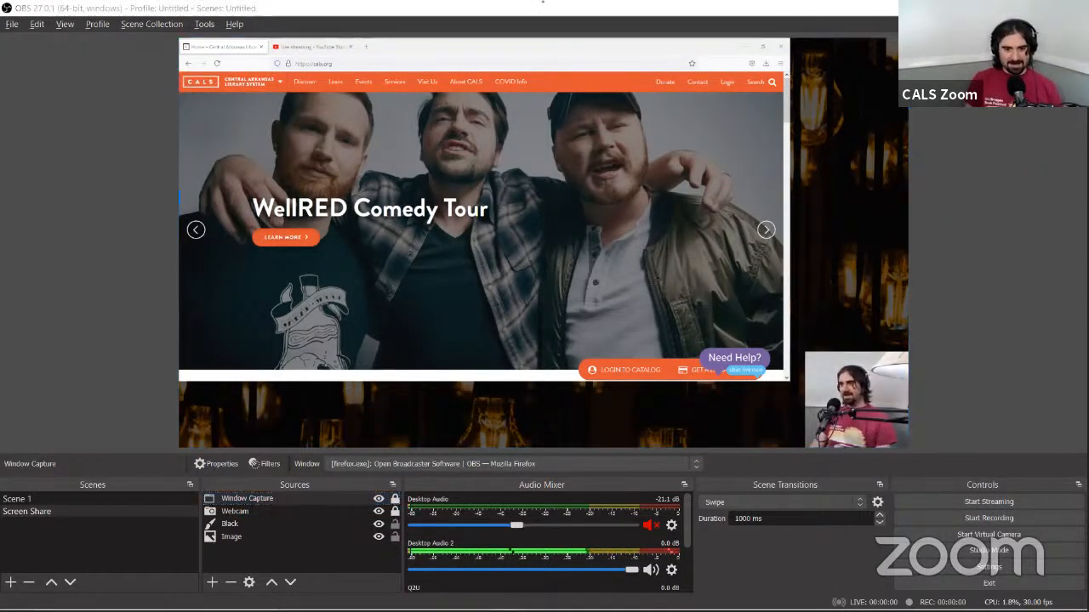
left_click(879, 298)
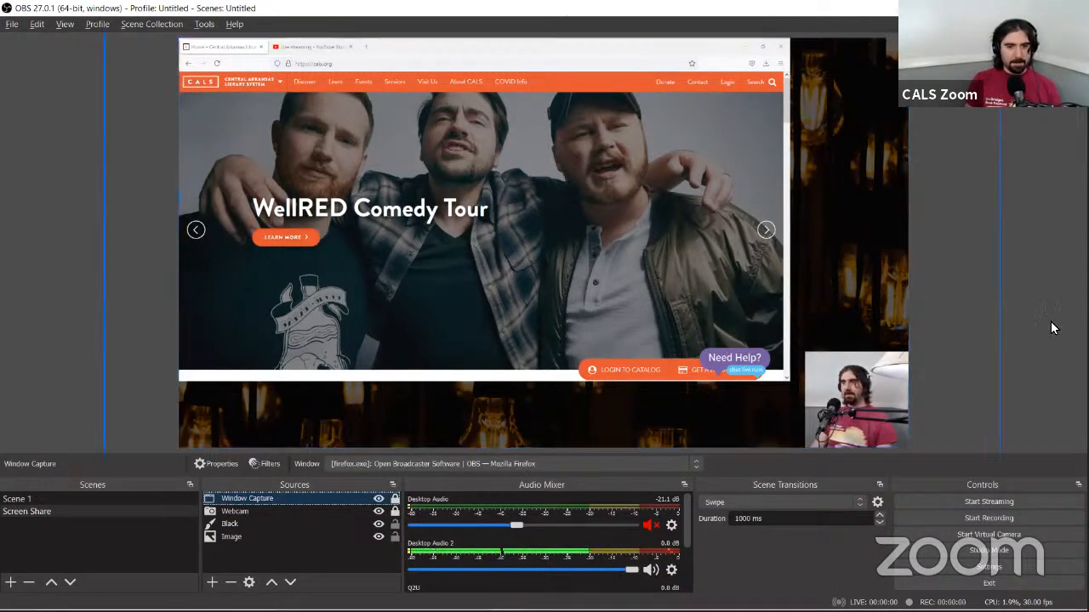
key("alt+Tab")
key("alt+Tab")
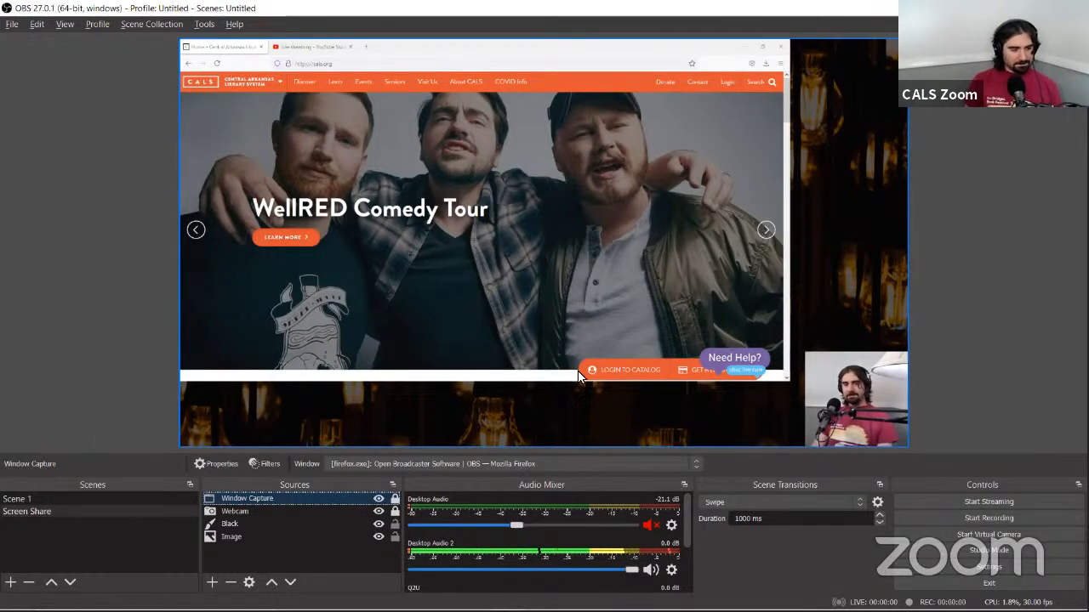
left_click(213, 584)
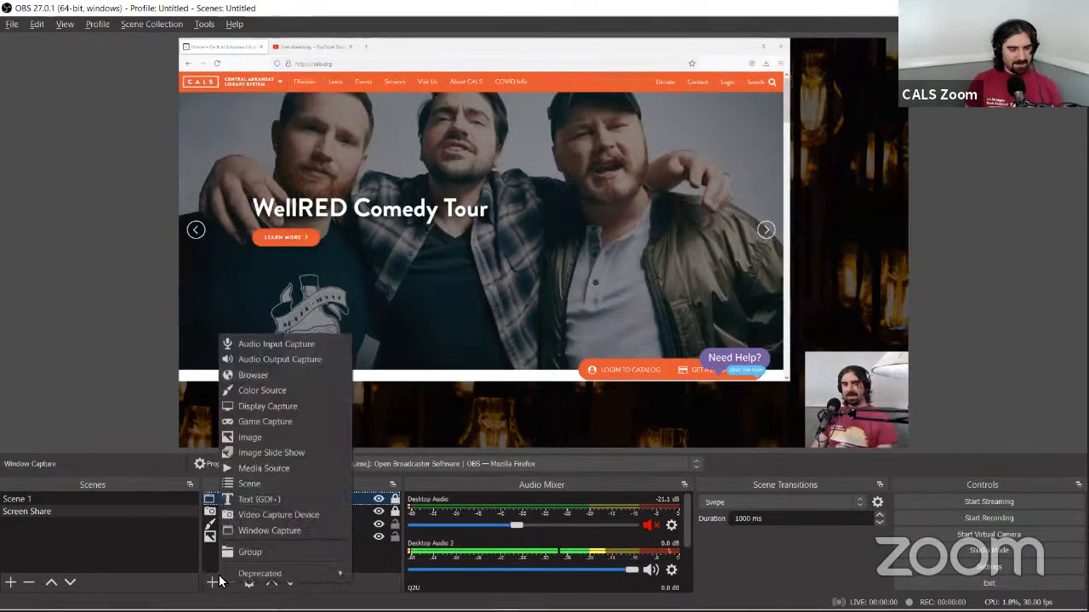
left_click(585, 131)
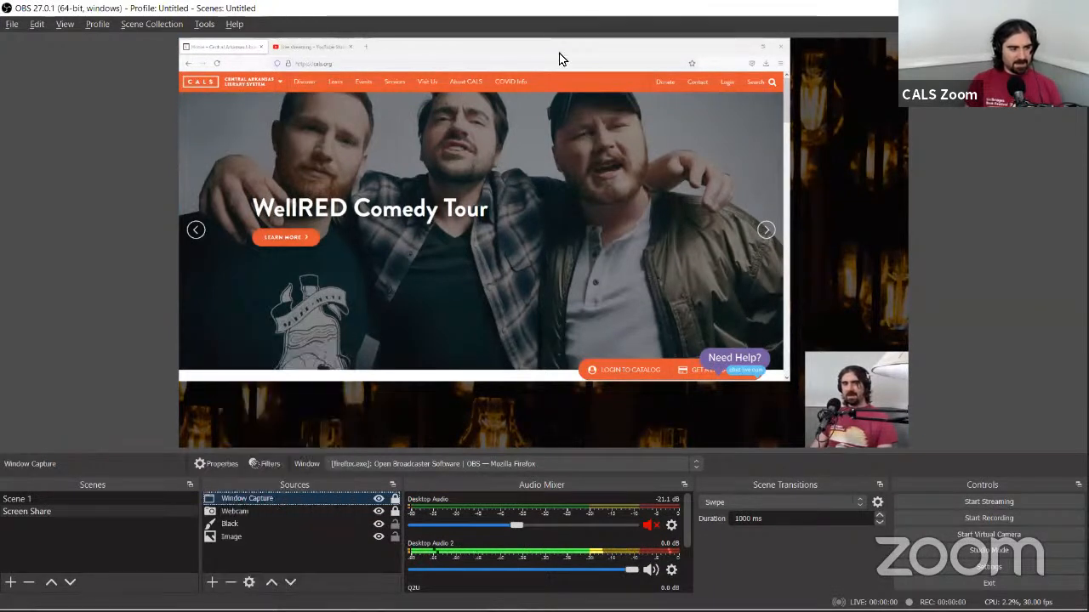
left_click(690, 533)
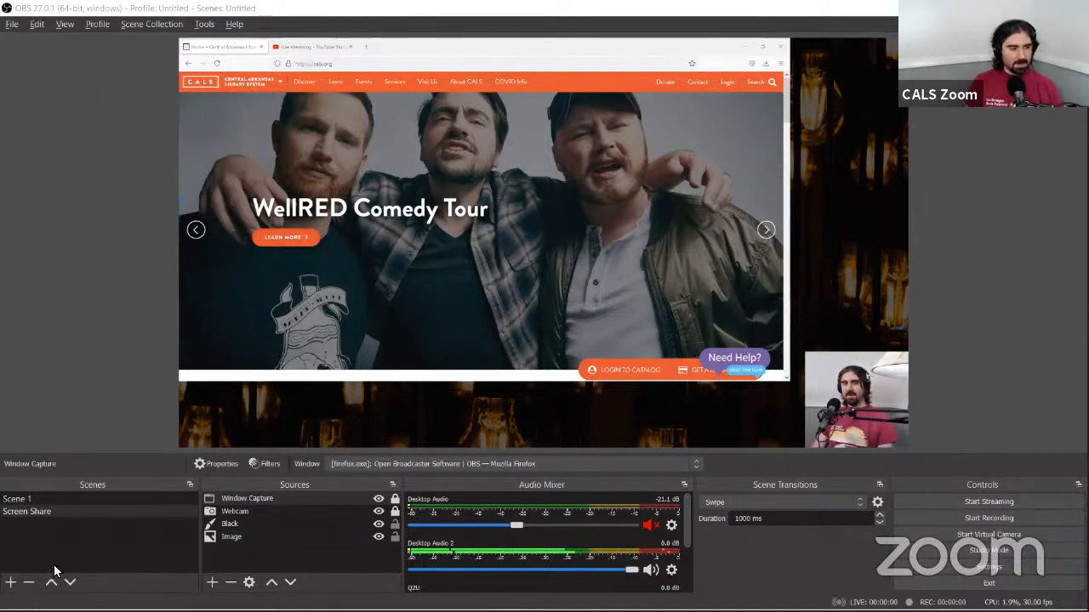
Step: Duplicate the Screen Share scene and name the copy Game Stream
left_click(51, 511)
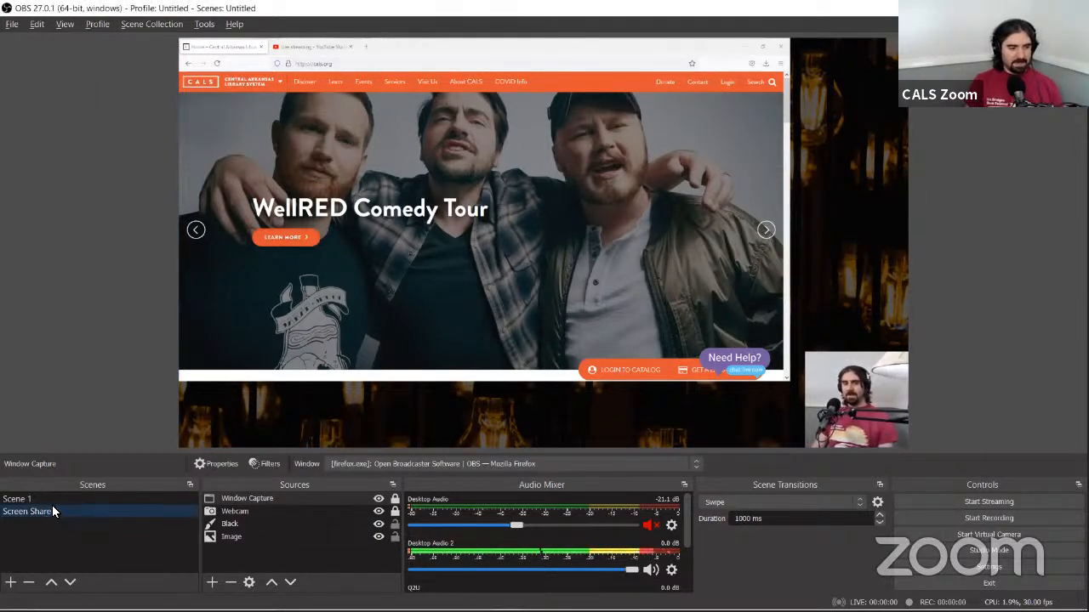
right_click(56, 508)
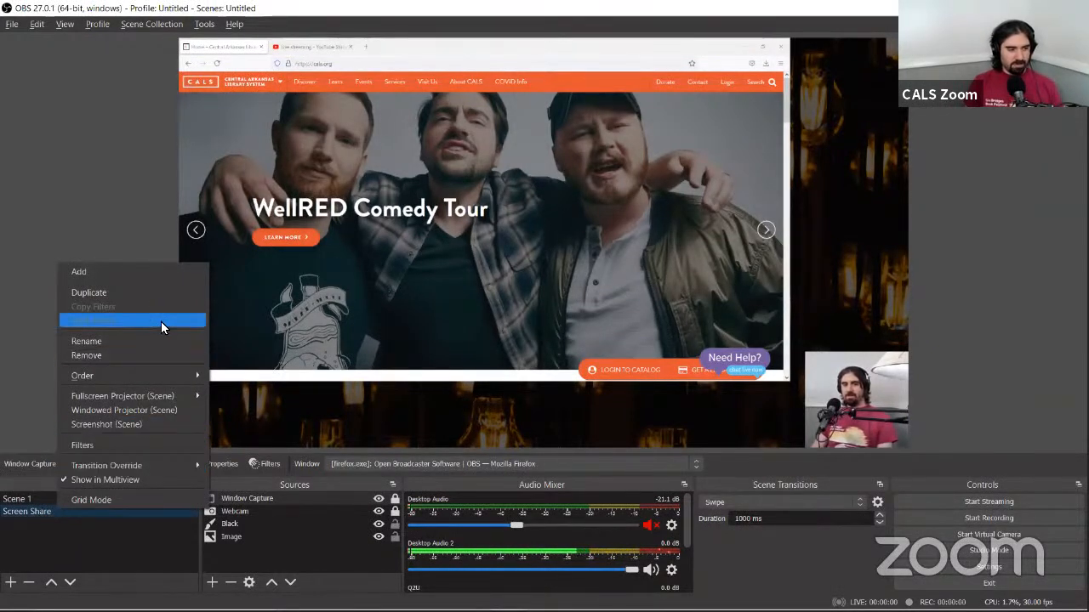
left_click(131, 291)
left_click(413, 315)
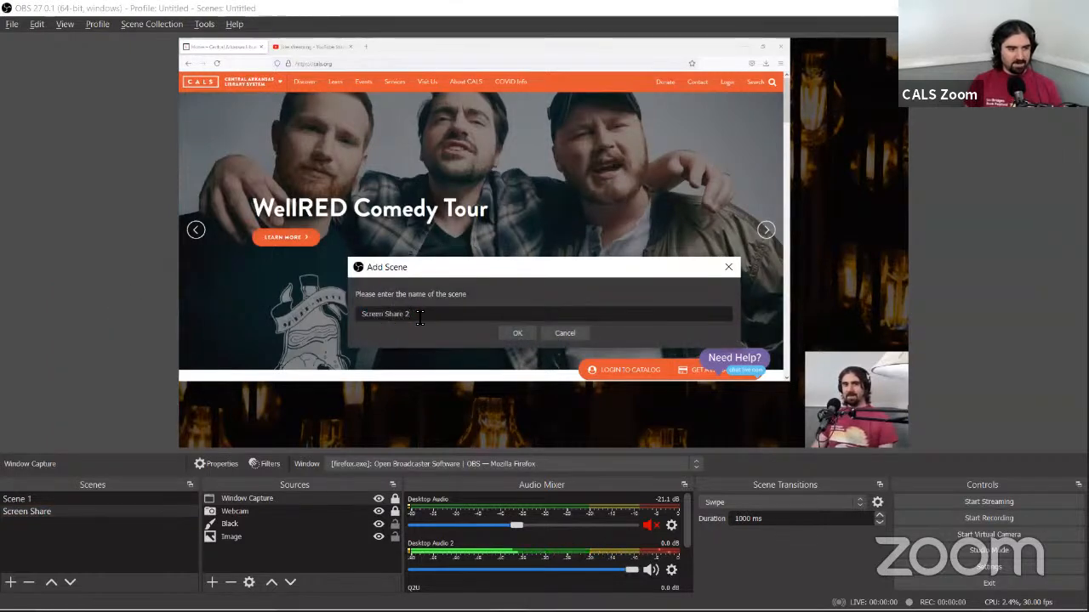
left_click_drag(412, 315, 345, 319)
type("Game")
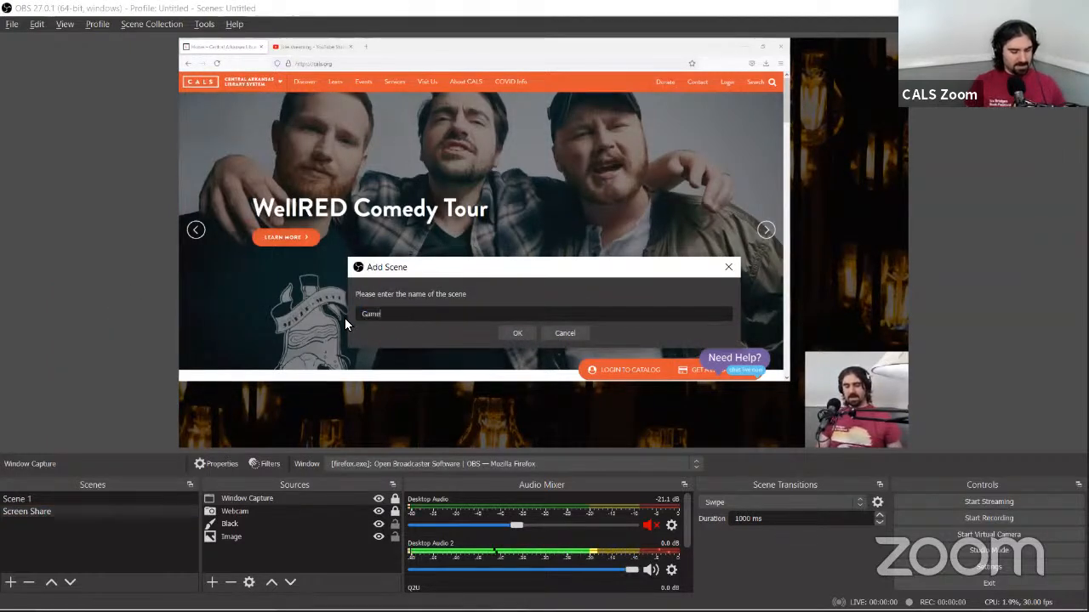
type(" Stream")
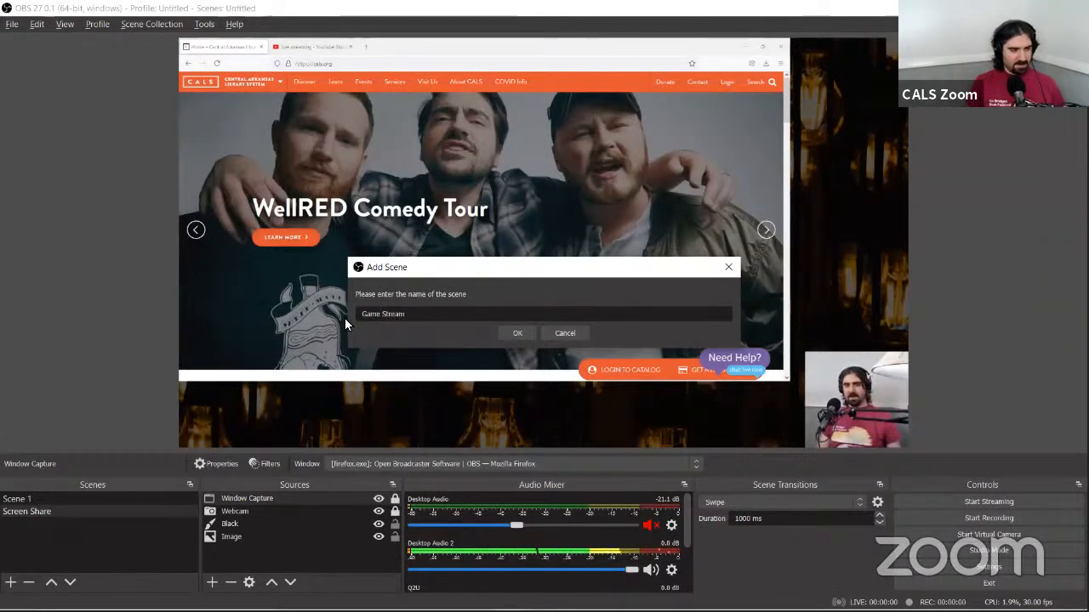
left_click(512, 334)
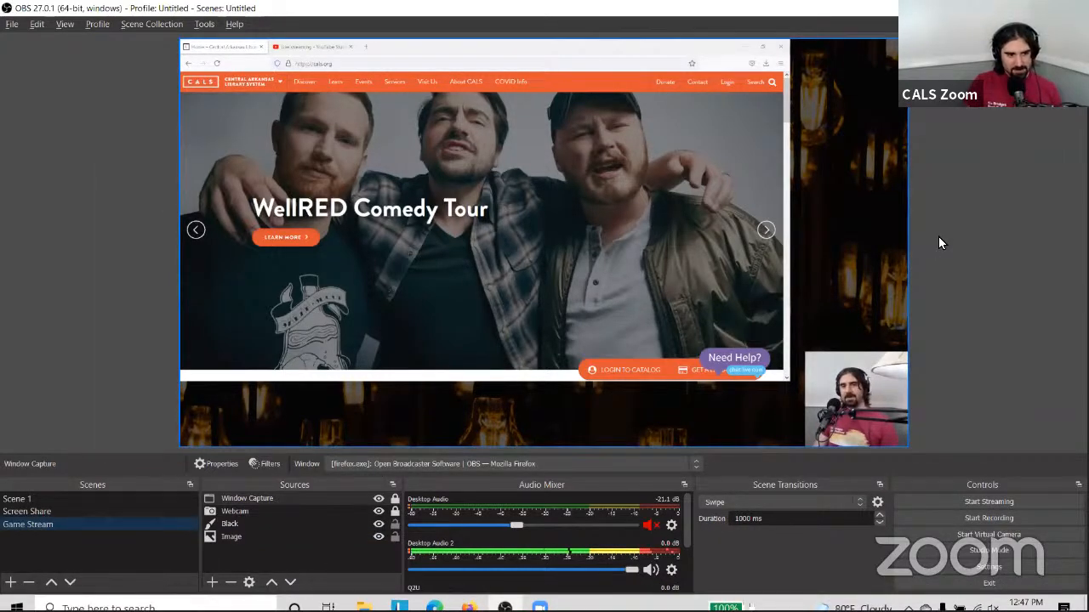
key("alt+Tab")
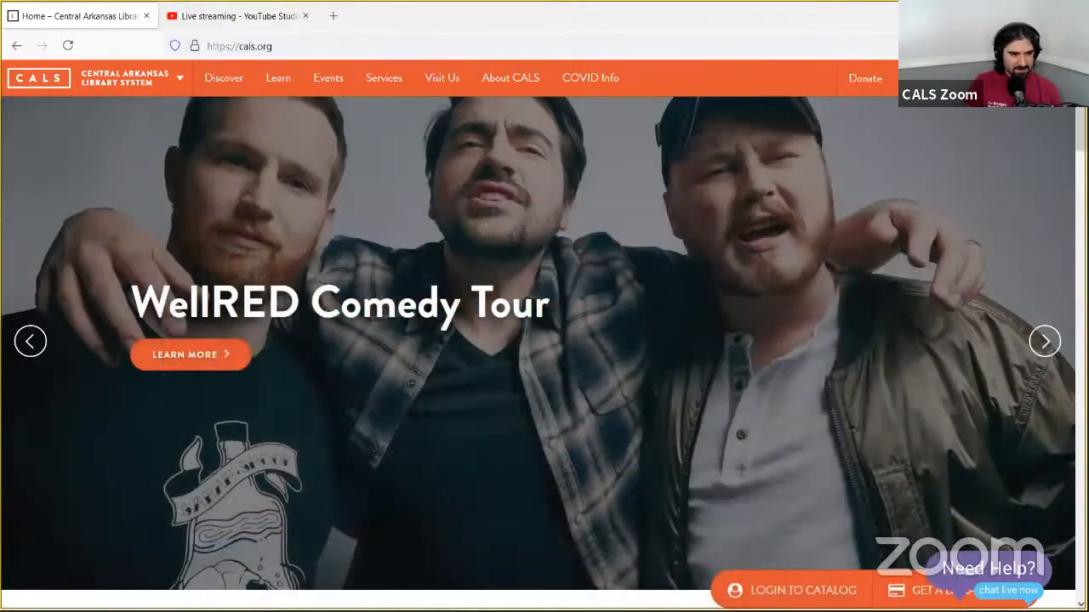
key("super+d")
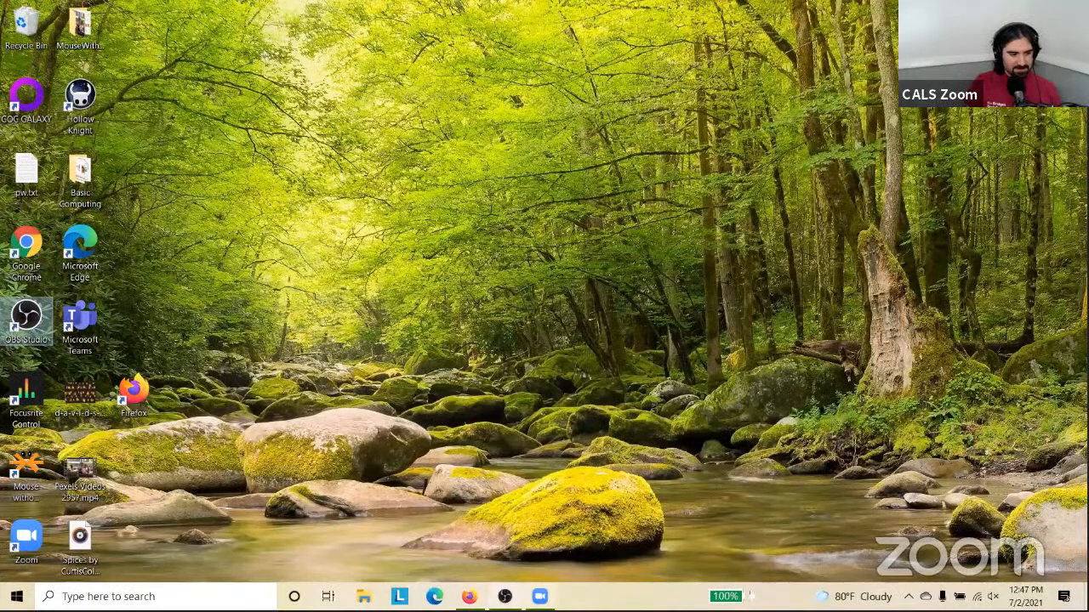
key("alt+Tab")
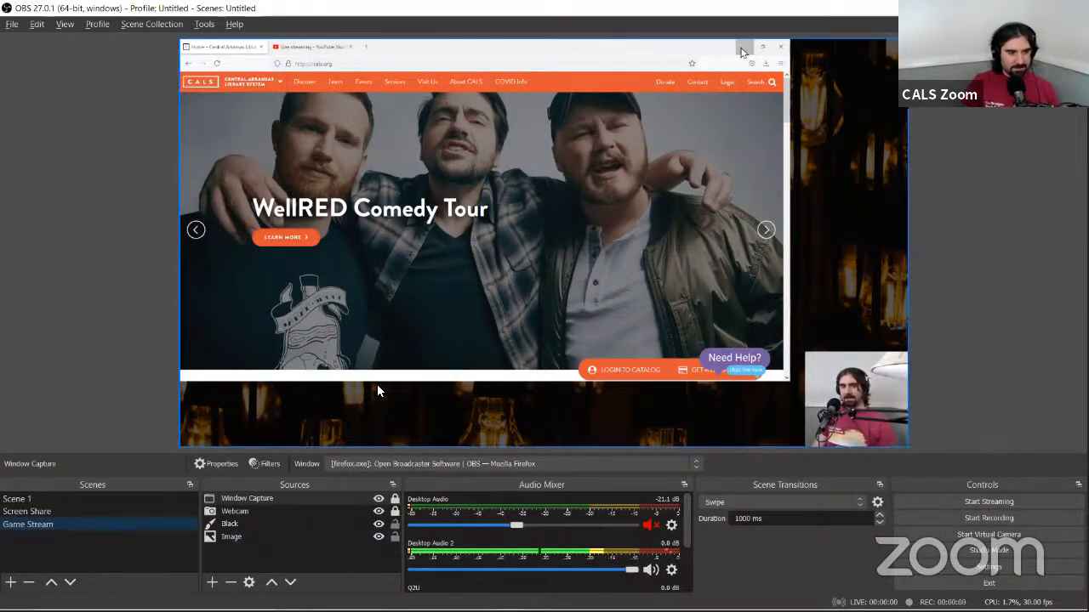
Step: Unlock the Window Capture source in the Game Stream scene, keeping the Webcam source locked
left_click(391, 504)
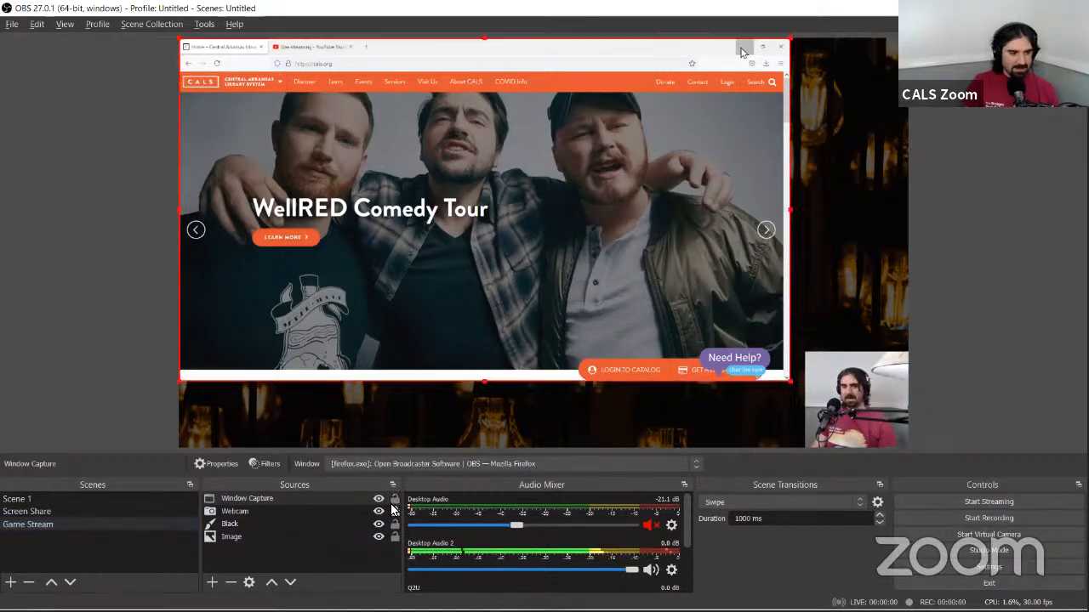
left_click(394, 510)
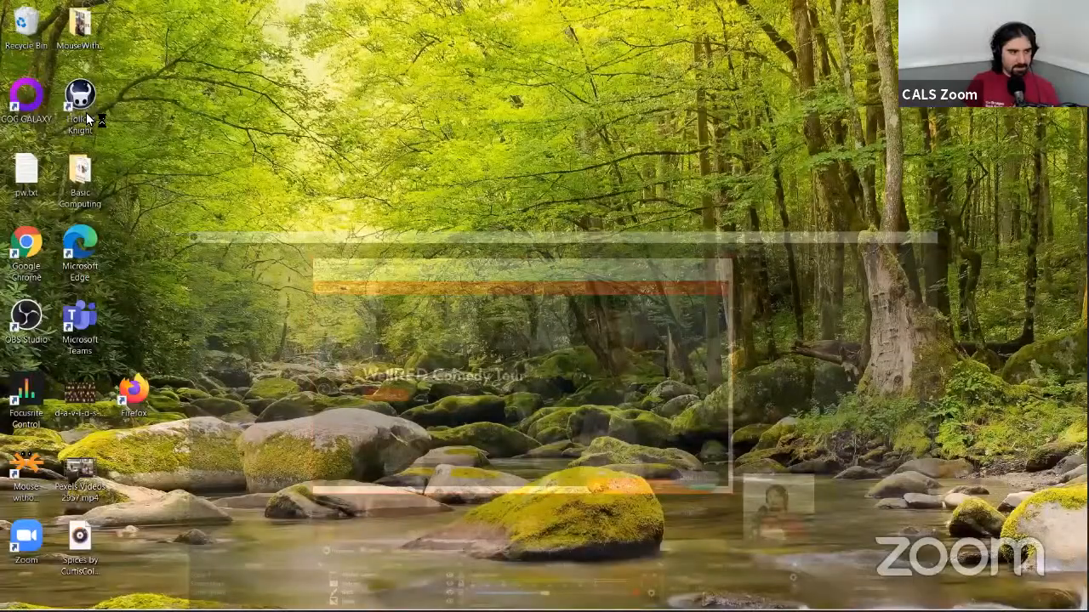
Step: Launch Hollow Knight from the desktop and switch back to OBS Studio with the game still running
double_click(86, 116)
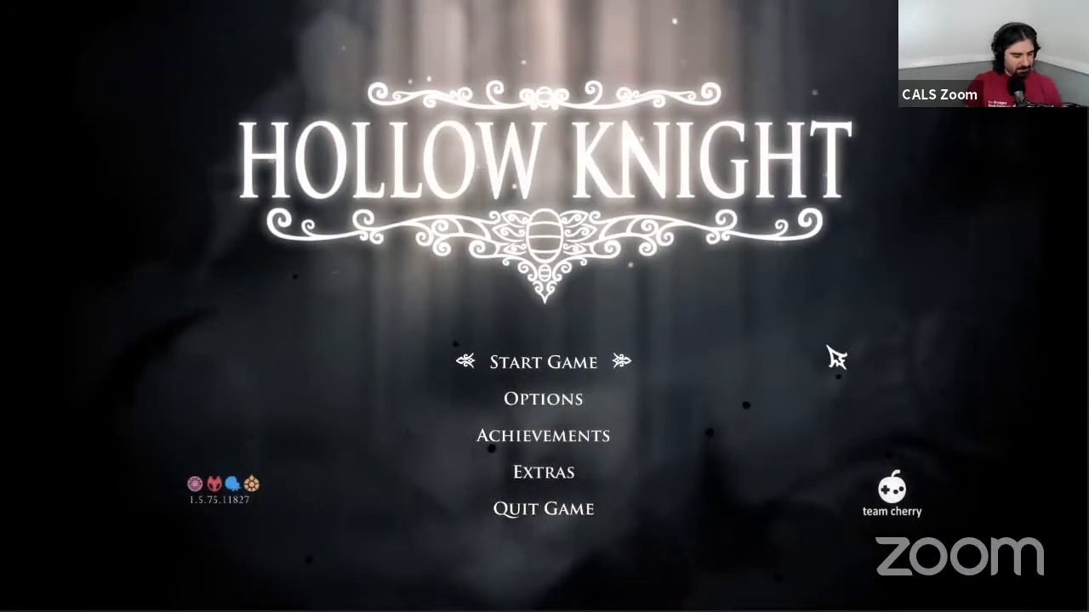
key("alt+Tab")
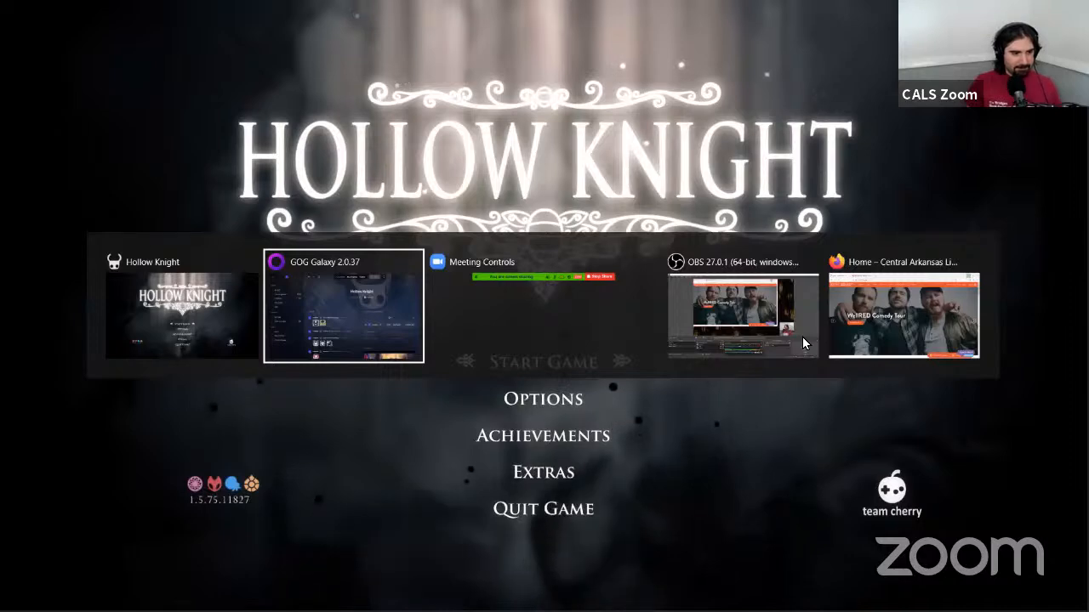
key("alt+Tab")
key("alt+Tab")
left_click(802, 340)
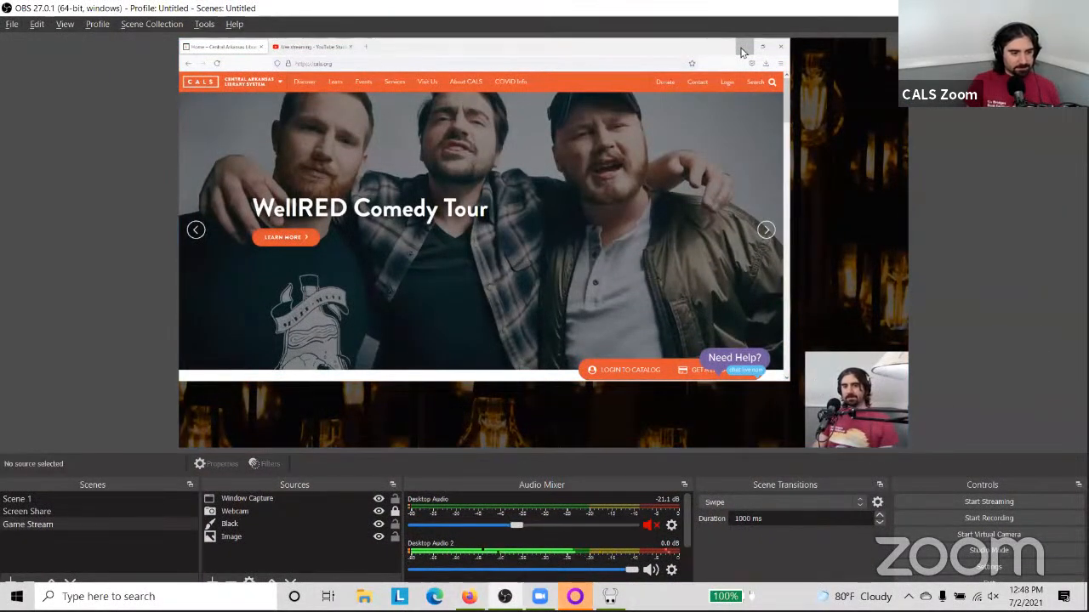
mouse_move(575, 596)
left_click(633, 489)
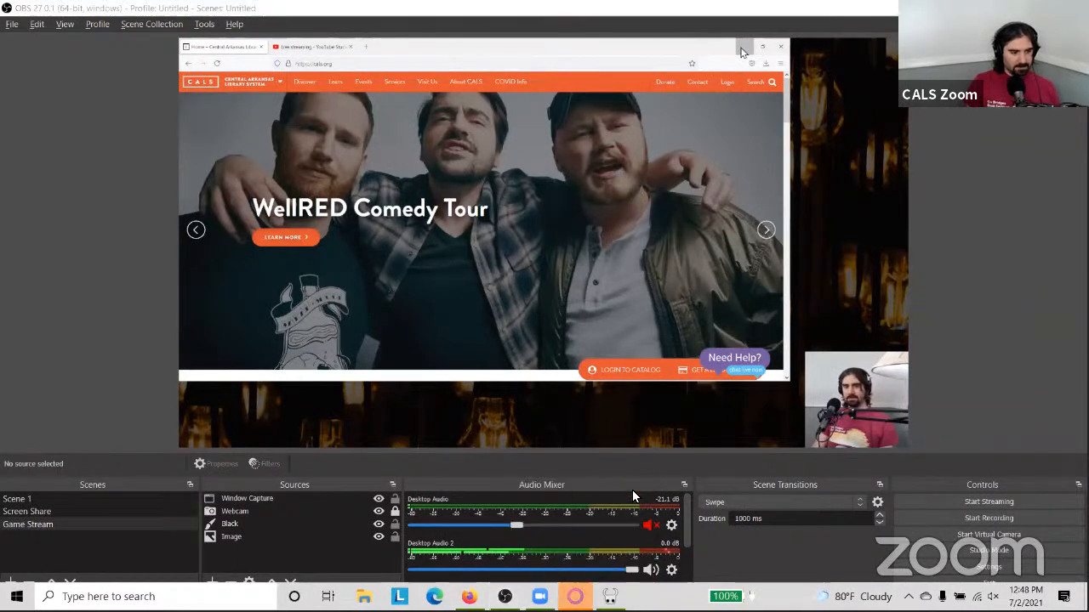
left_click(948, 364)
left_click(1024, 336)
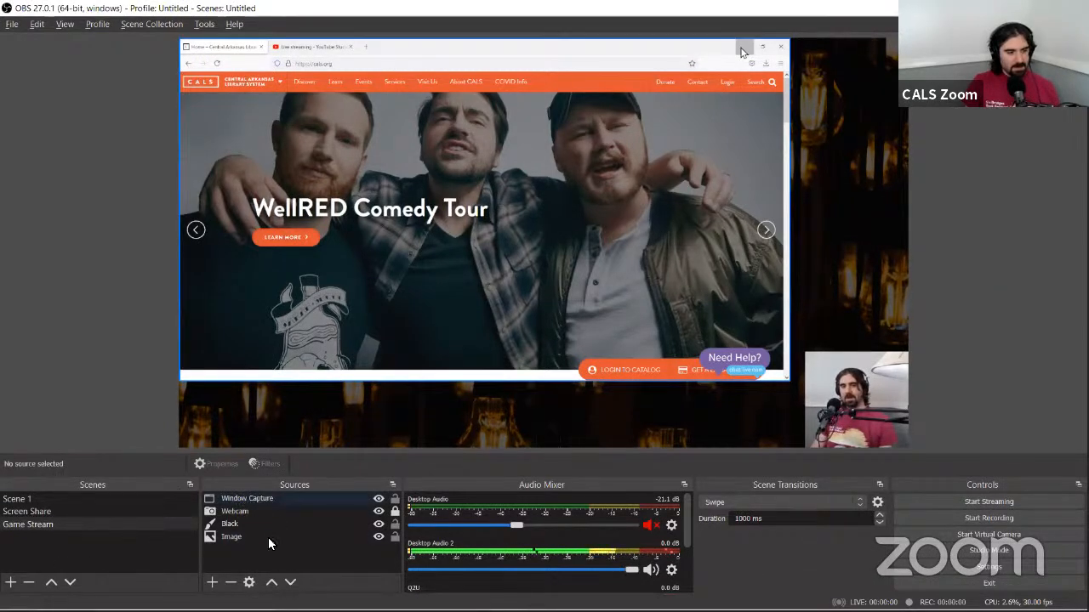
Step: Add a new Game Capture source named Hollow Knight to the Game Stream scene
left_click(211, 583)
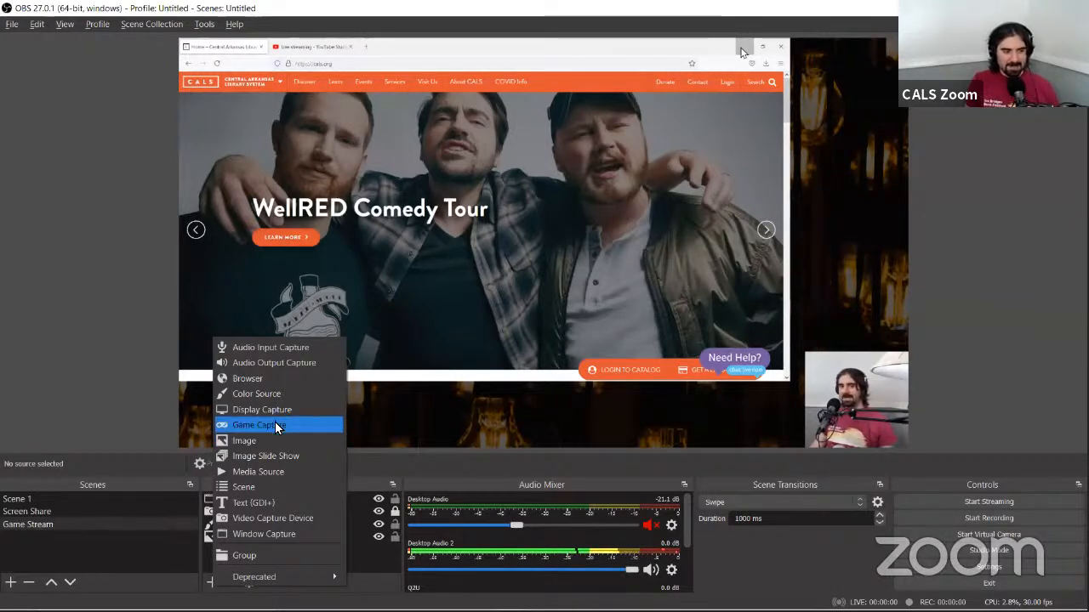
left_click(275, 425)
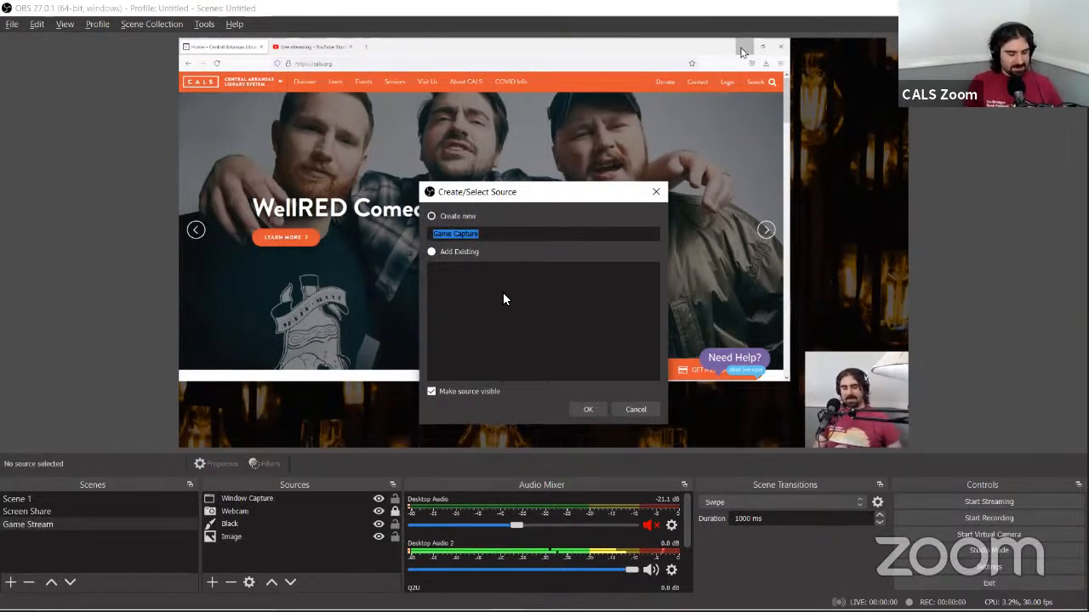
type("Hollow ")
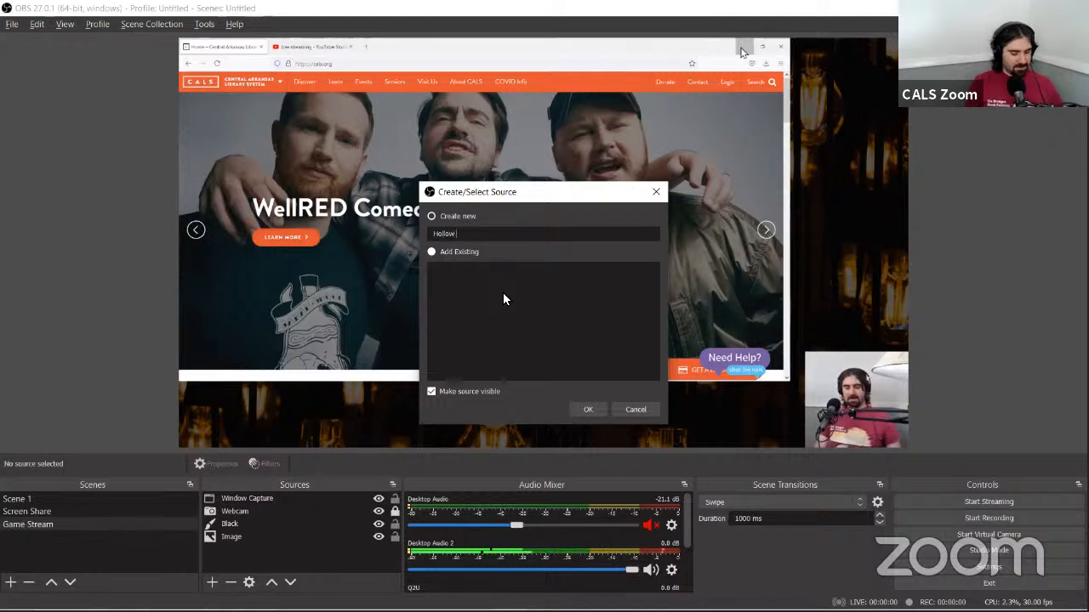
type("Knight")
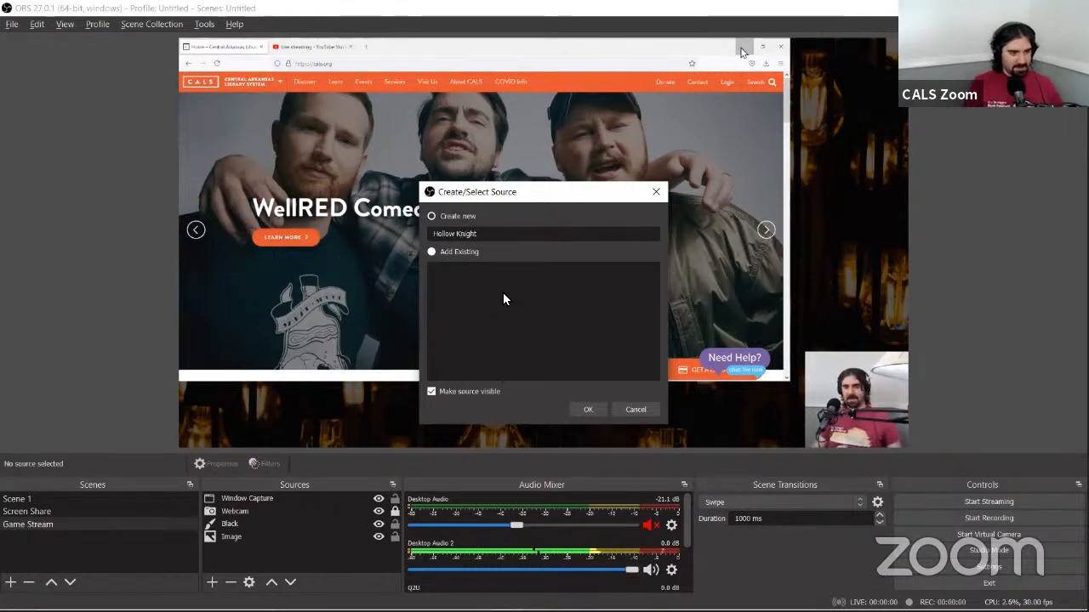
left_click(587, 410)
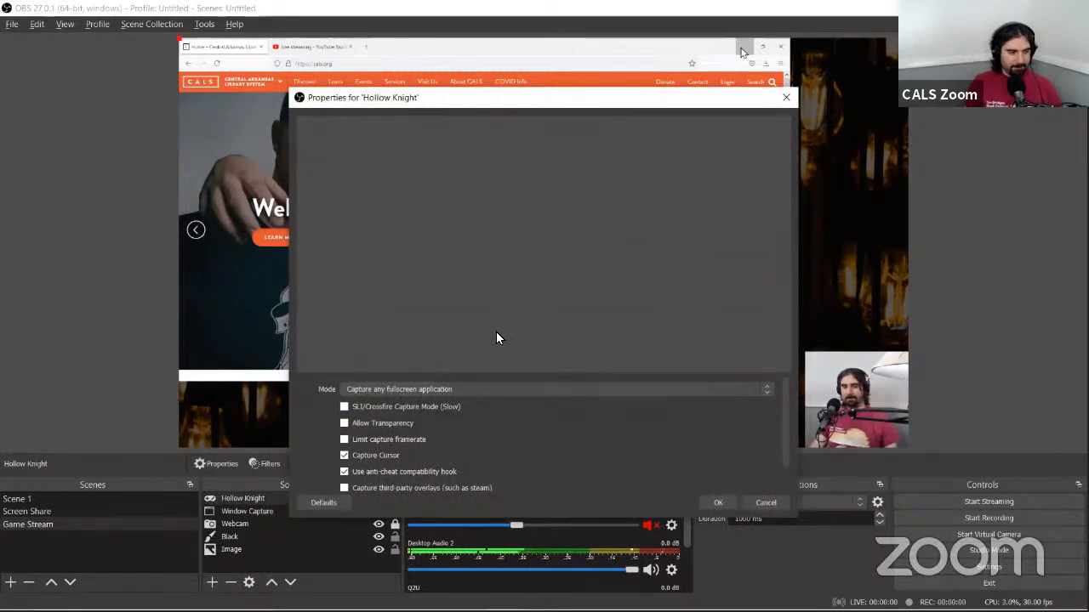
Step: Examine the available capture modes and the remaining options in the Hollow Knight source's properties
left_click(485, 387)
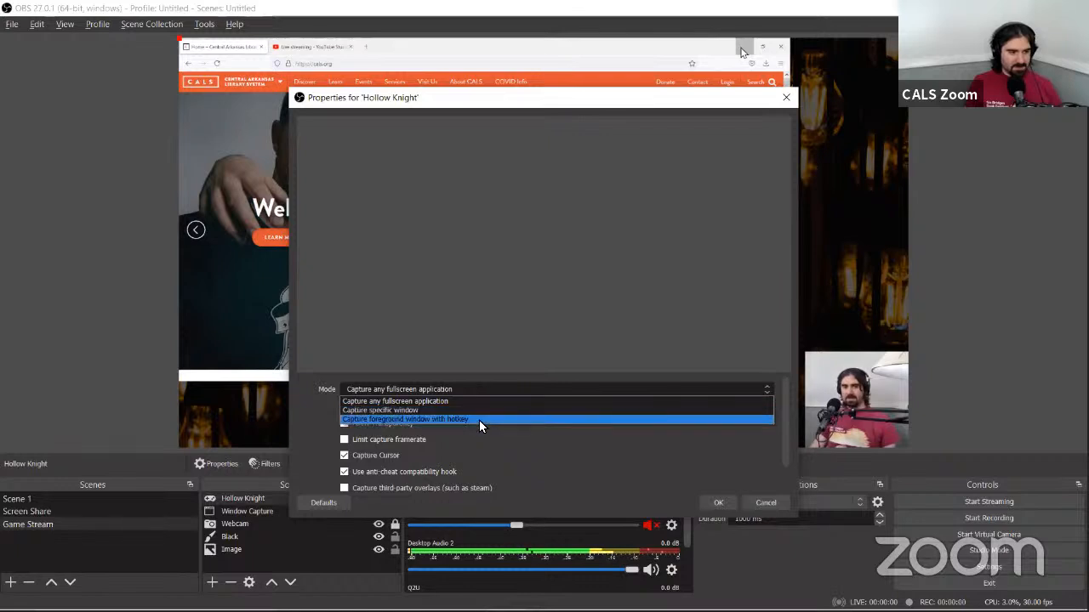
left_click(305, 437)
scroll(305, 438, "down", 1)
scroll(305, 437, "up", 1)
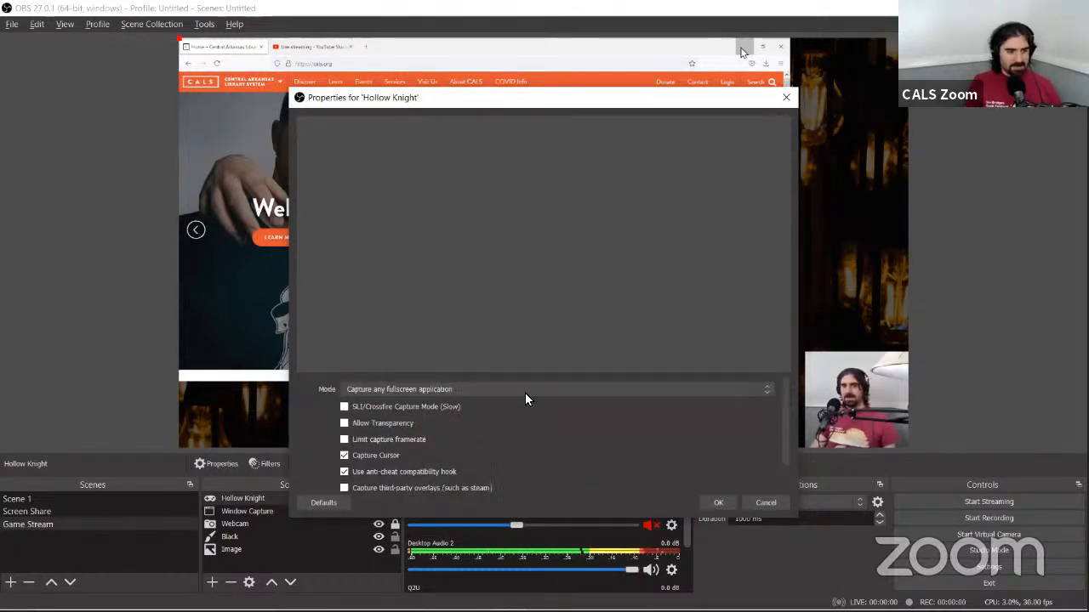
scroll(592, 425, "down", 1)
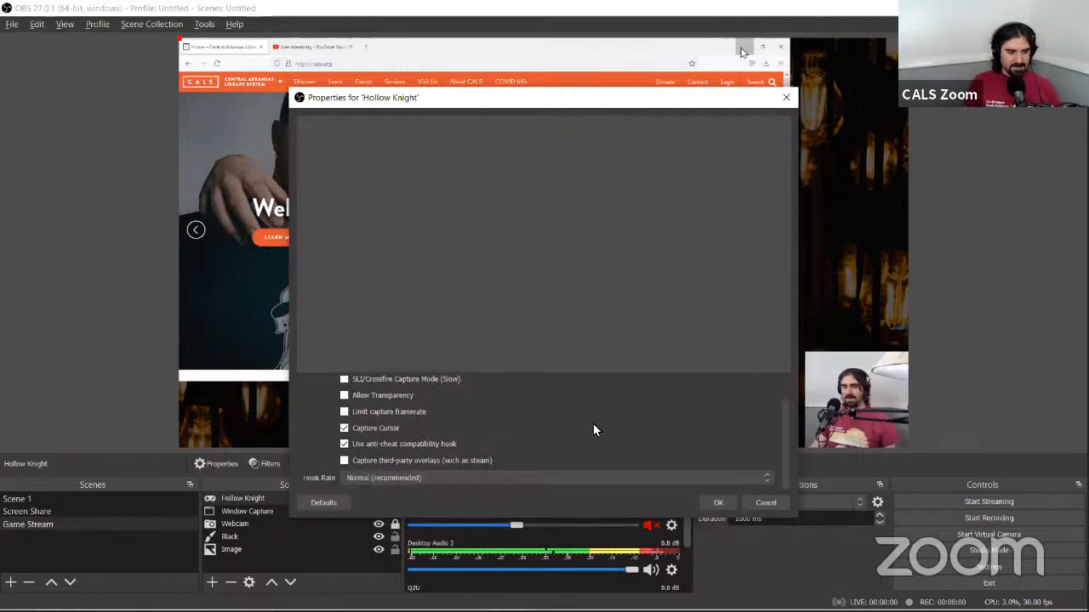
scroll(593, 425, "up", 1)
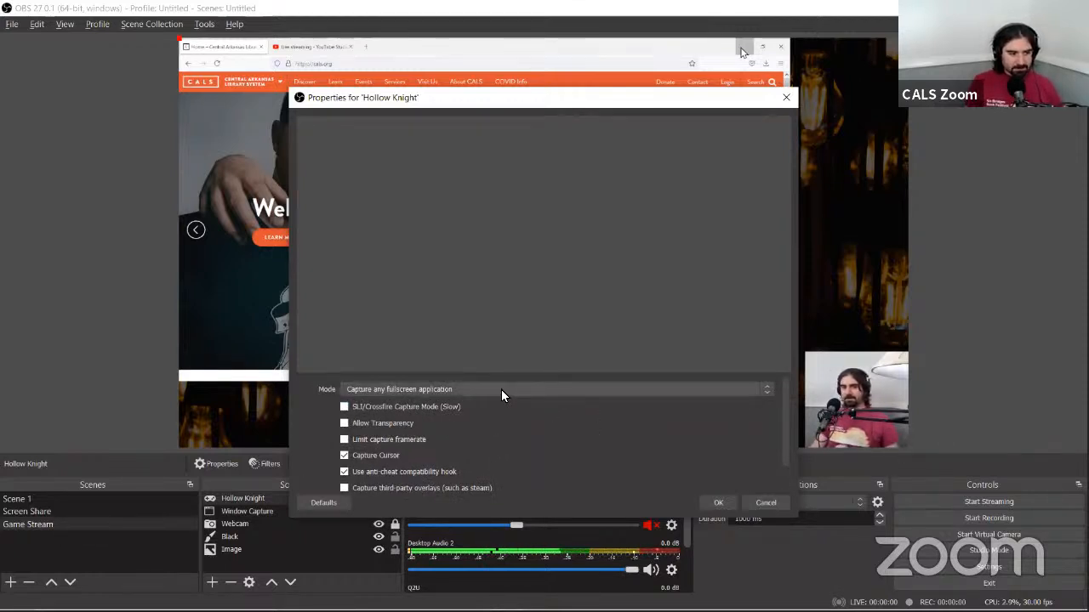
scroll(557, 458, "down", 1)
scroll(531, 444, "up", 1)
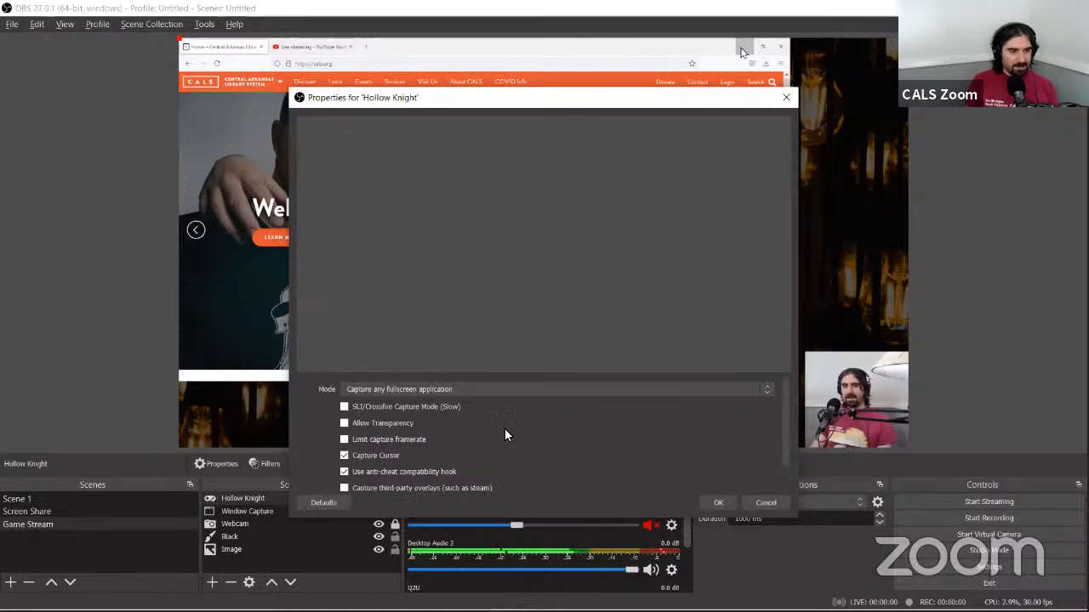
scroll(494, 425, "down", 1)
scroll(484, 424, "up", 1)
left_click(484, 392)
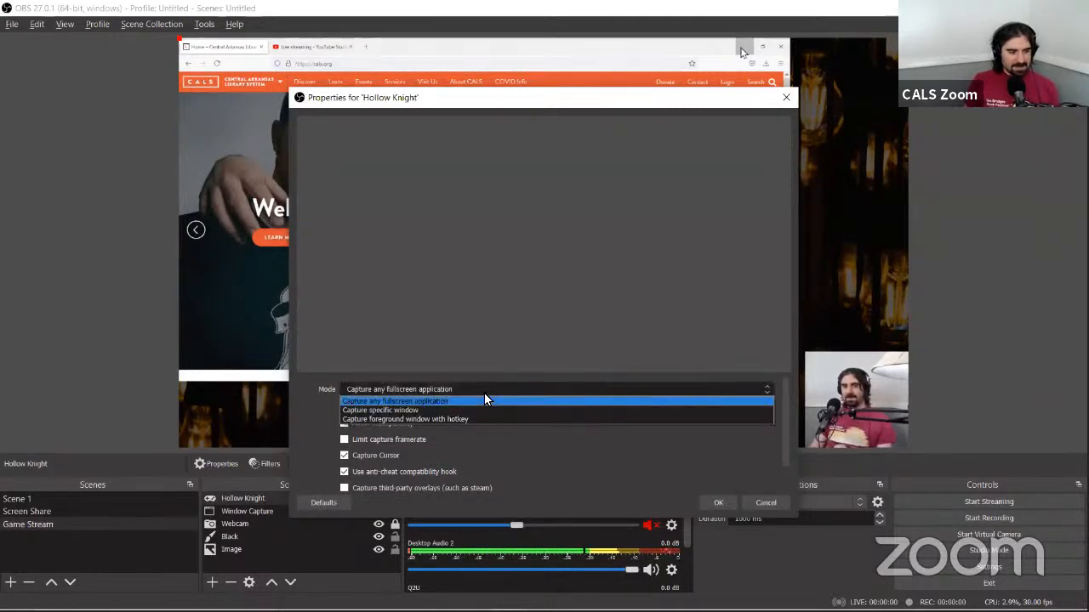
left_click(488, 389)
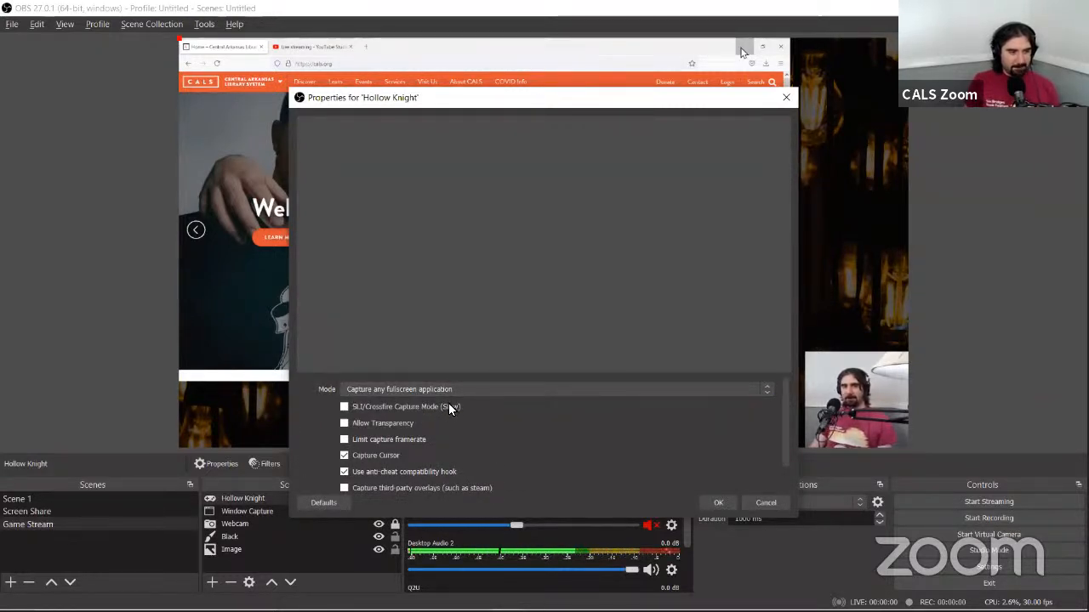
scroll(536, 419, "down", 1)
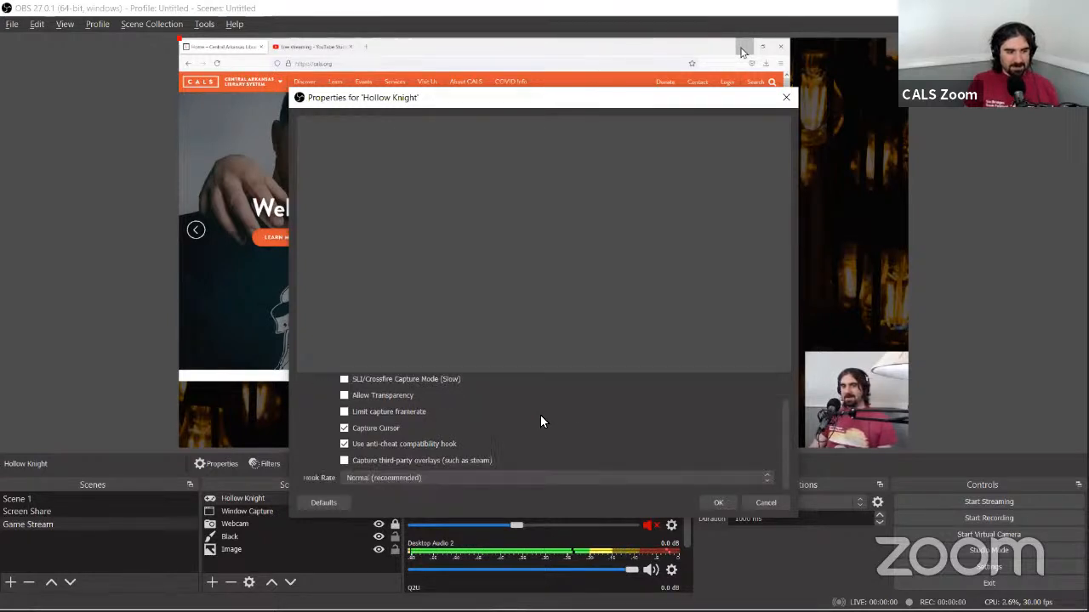
scroll(541, 418, "up", 1)
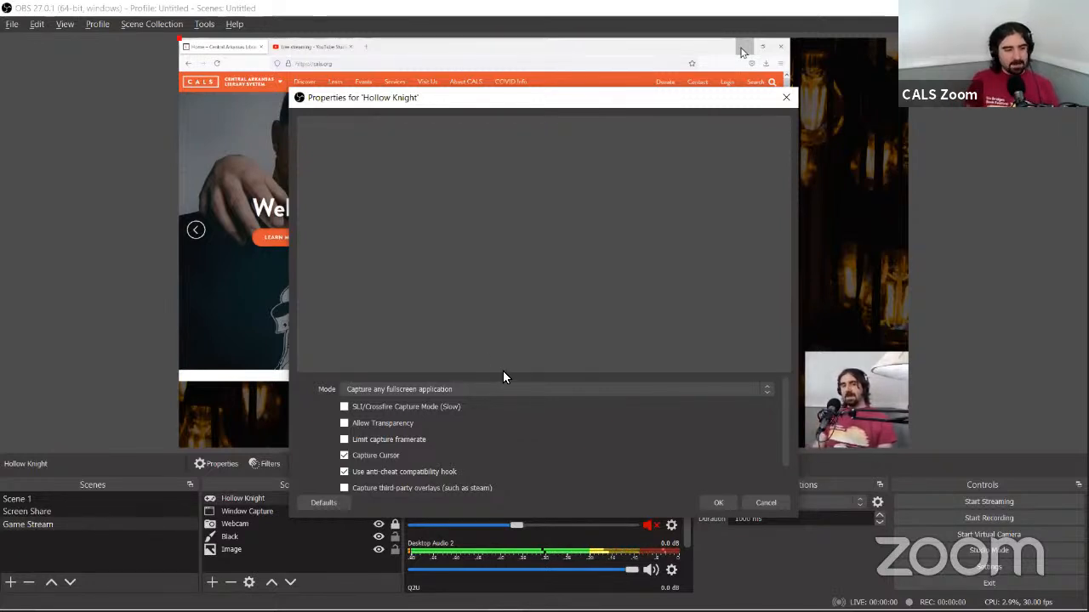
Step: Enable SLI/Crossfire Capture Mode (Slow) for the Hollow Knight source and review its other capture options
left_click(437, 406)
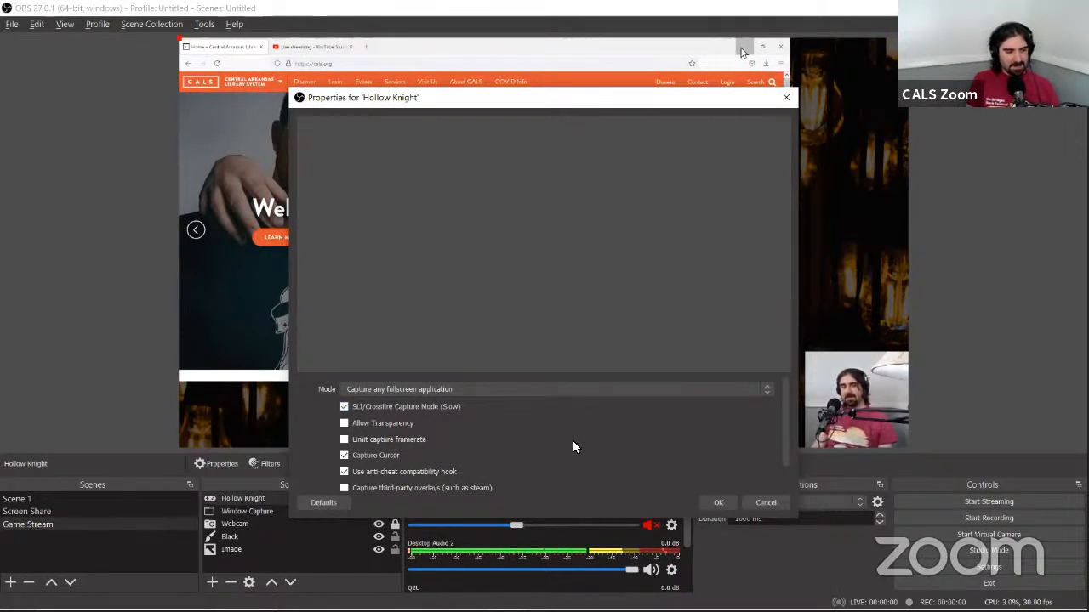
scroll(572, 441, "down", 1)
scroll(572, 441, "up", 1)
scroll(572, 440, "down", 1)
scroll(572, 440, "up", 1)
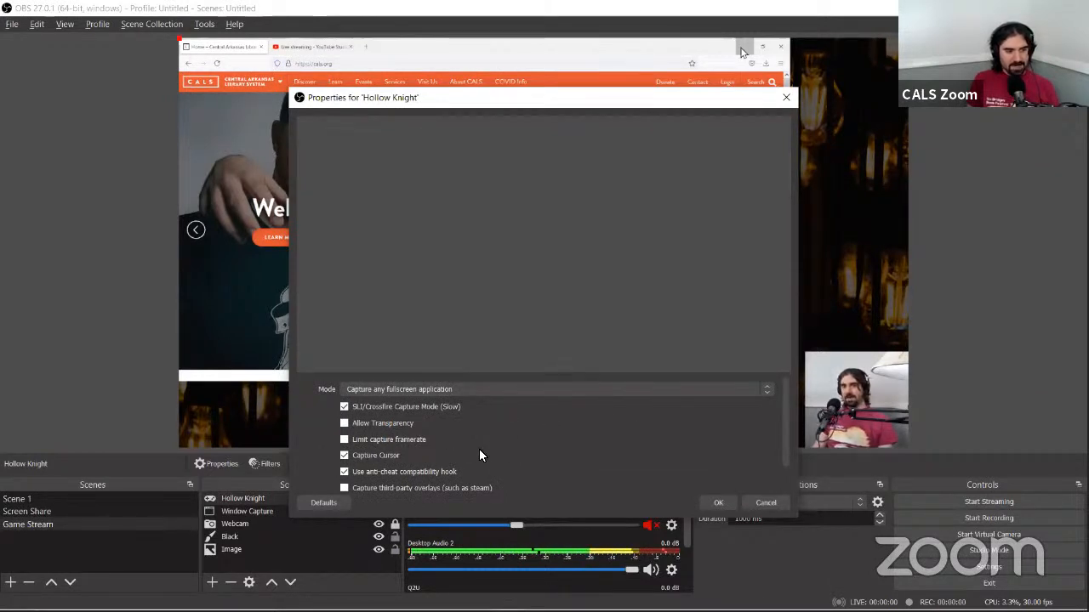
scroll(502, 459, "down", 1)
scroll(547, 412, "up", 1)
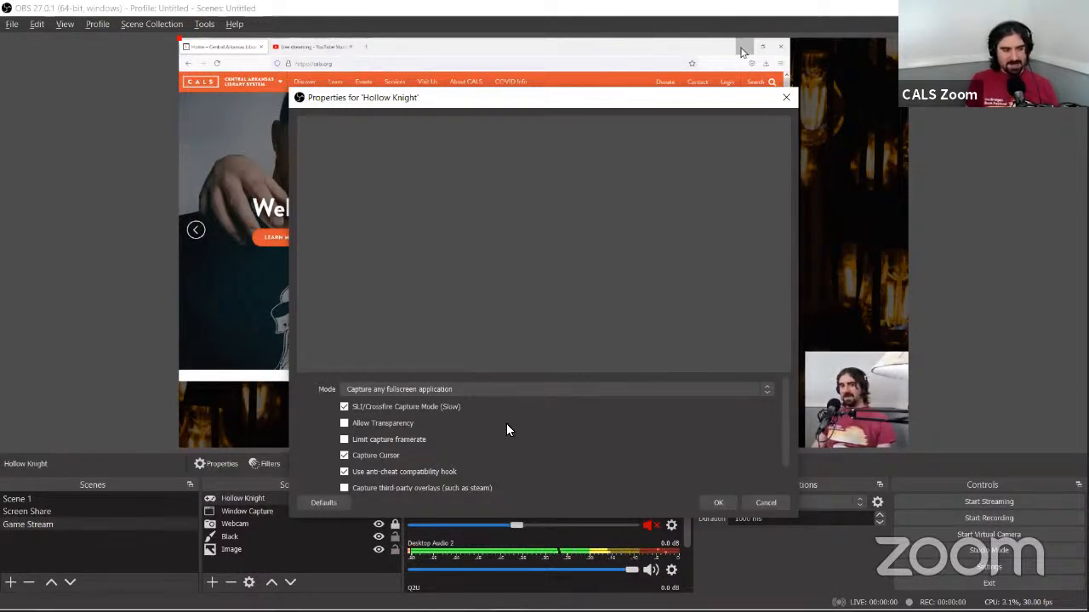
scroll(506, 423, "down", 1)
scroll(506, 423, "up", 1)
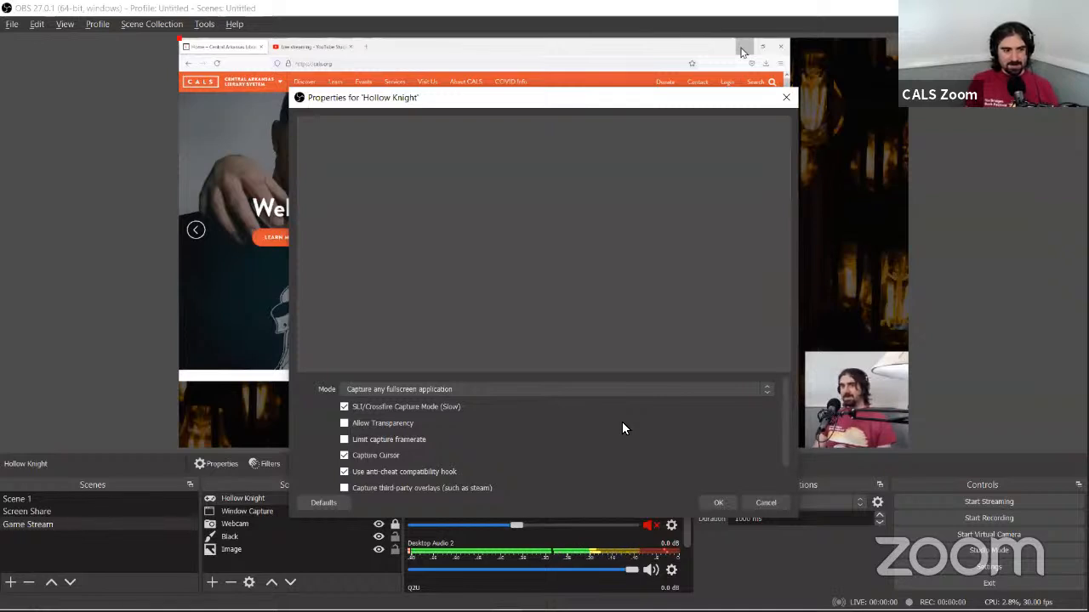
scroll(502, 444, "down", 1)
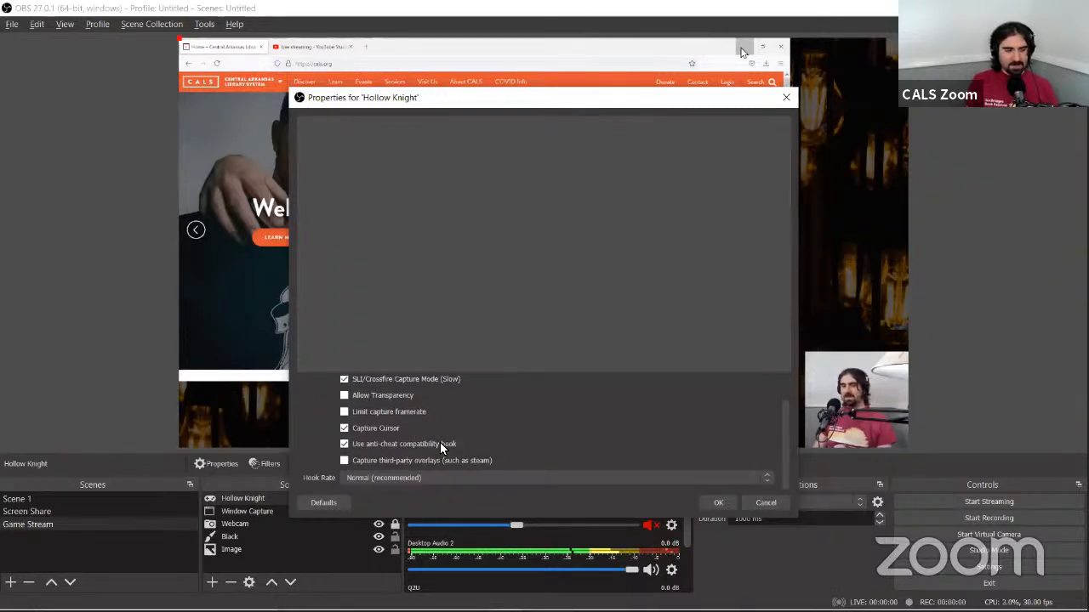
scroll(549, 432, "up", 1)
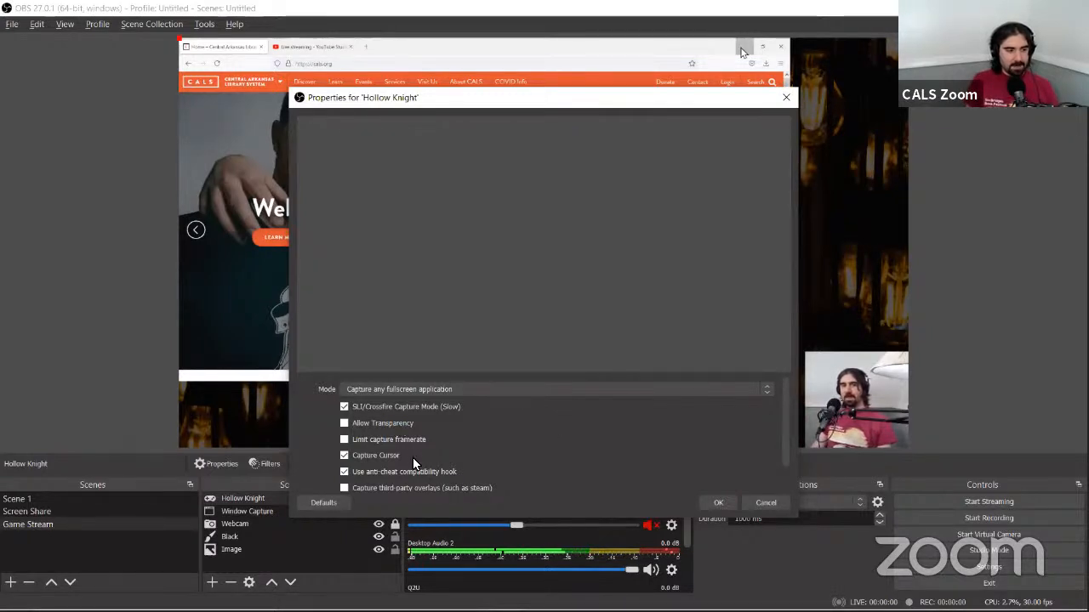
scroll(477, 429, "down", 1)
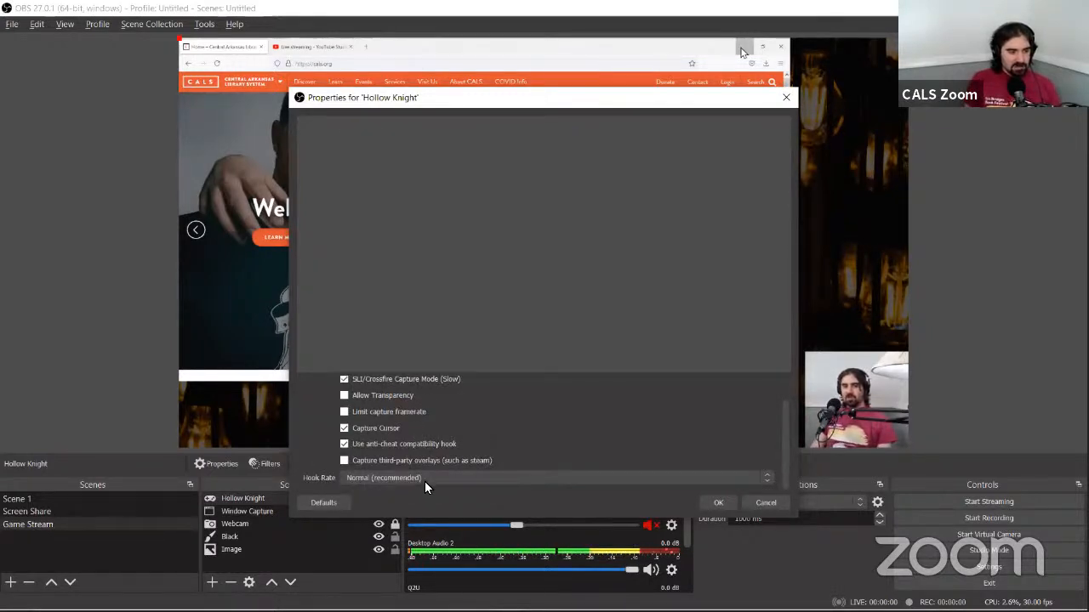
scroll(490, 431, "up", 1)
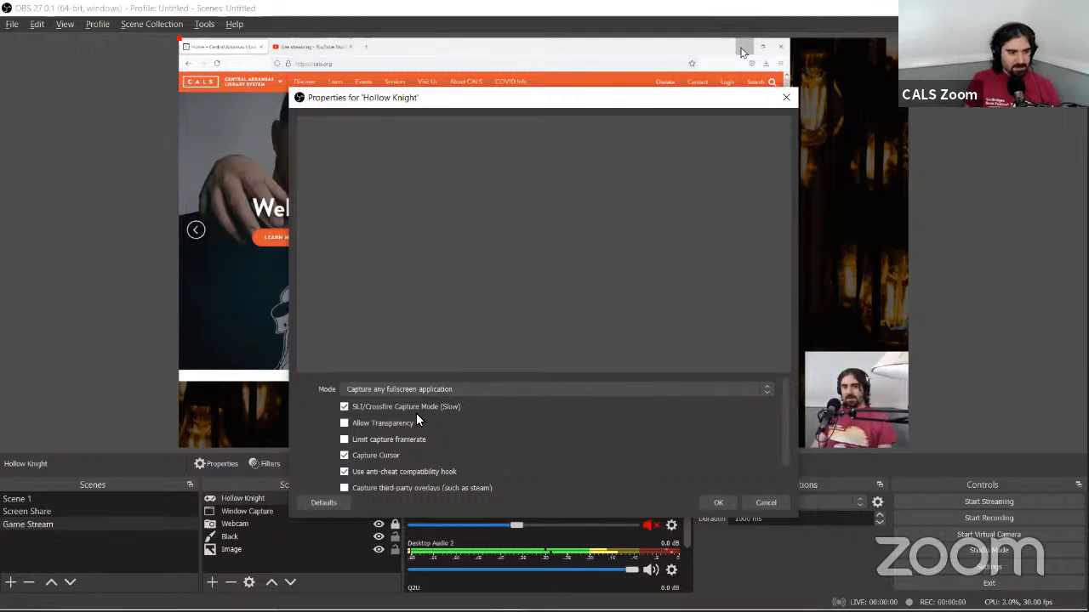
scroll(416, 421, "down", 1)
left_click(419, 444)
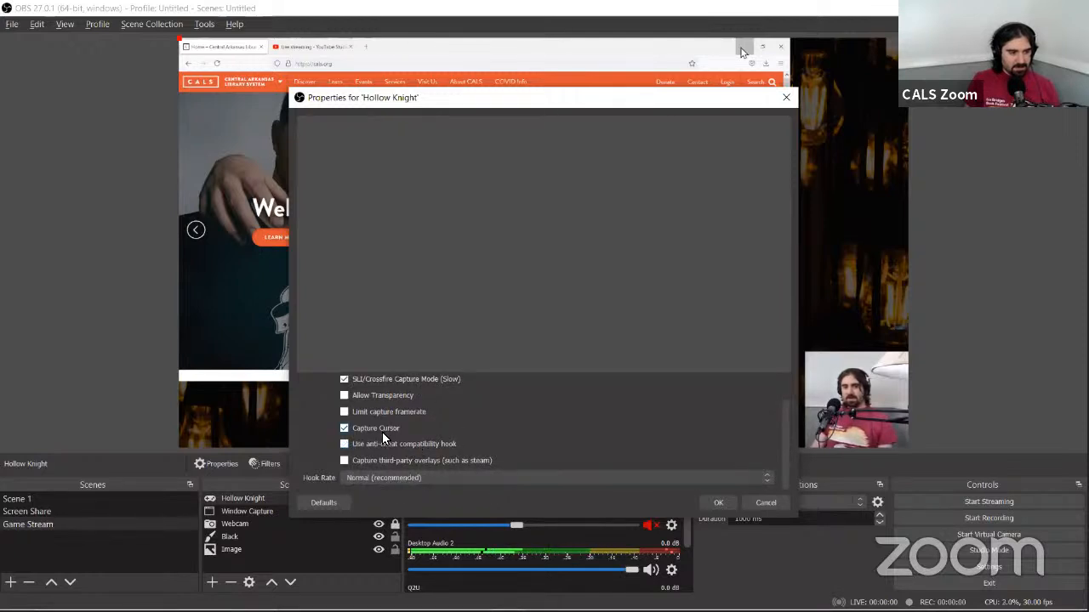
left_click(390, 428)
left_click(389, 444)
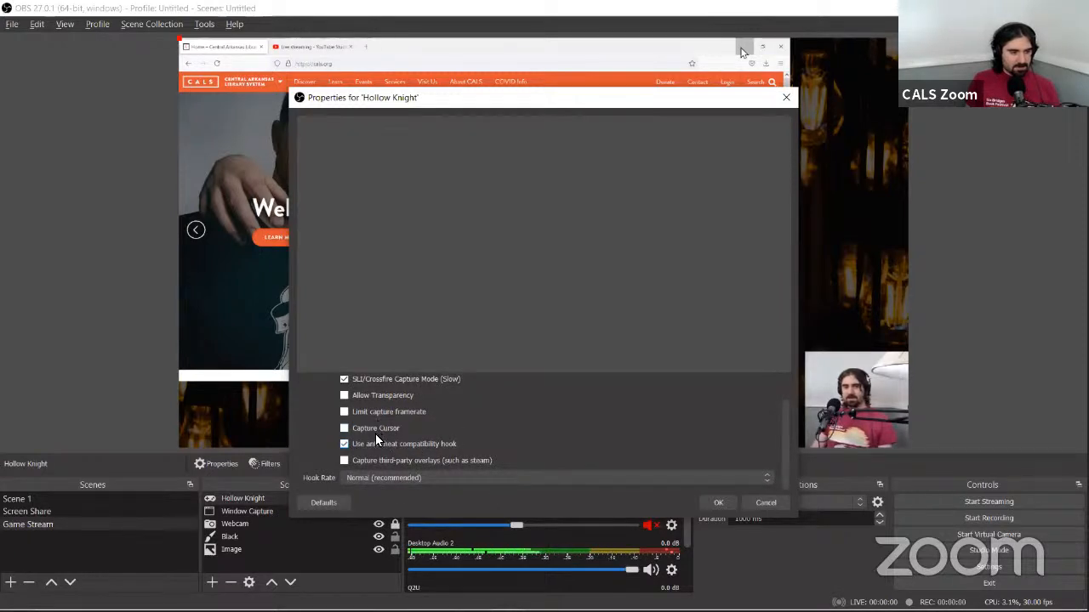
left_click(375, 429)
scroll(375, 430, "up", 1)
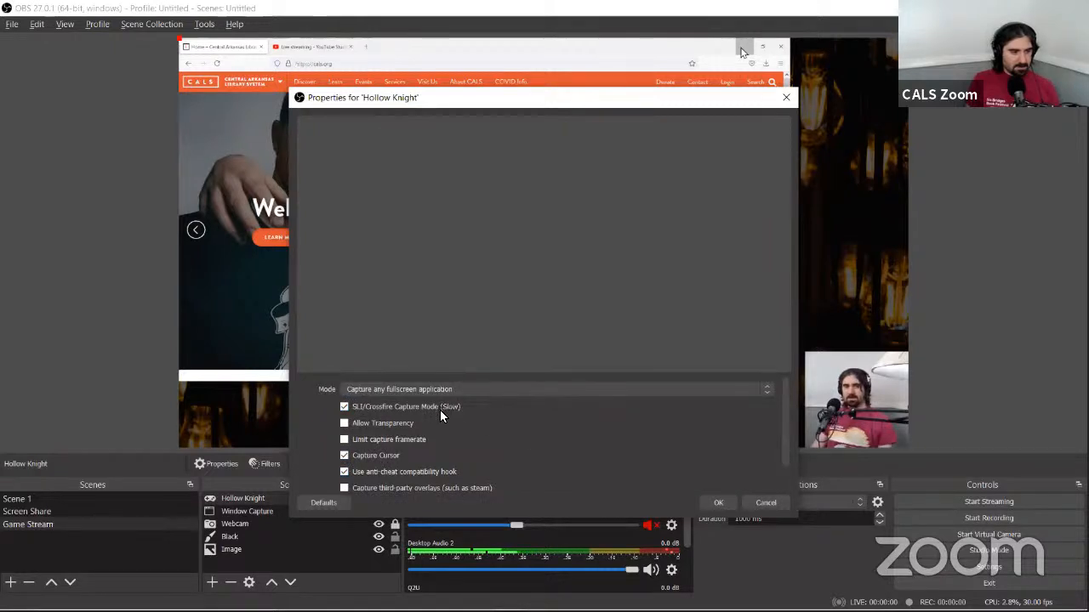
Step: Set the Hollow Knight source's mode to Capture specific window and choose the [Hollow Knight.exe]: Hollow Knight window
left_click(440, 388)
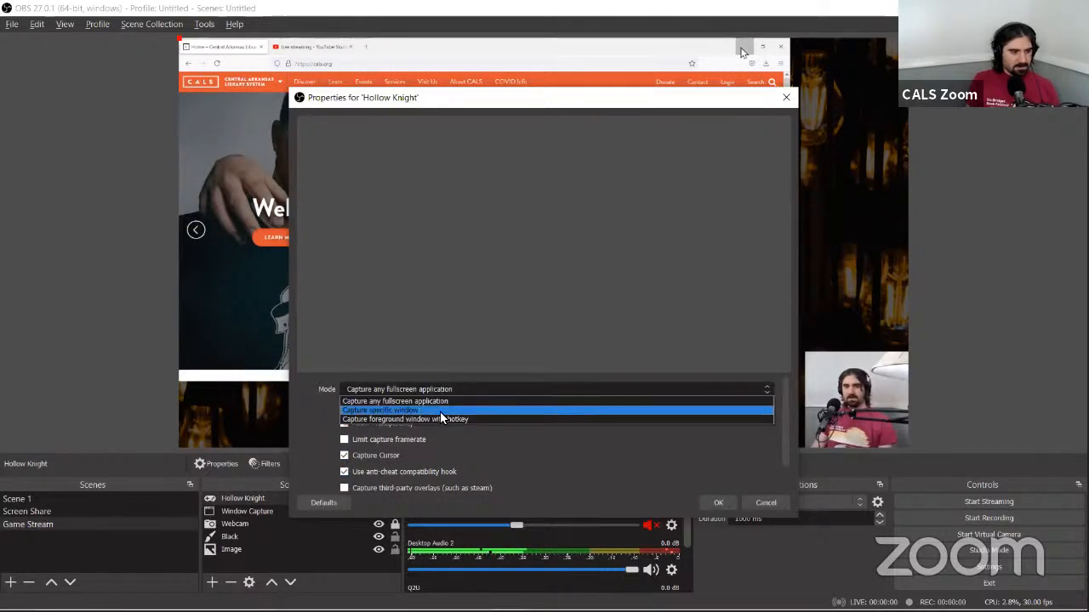
left_click(439, 410)
left_click(450, 380)
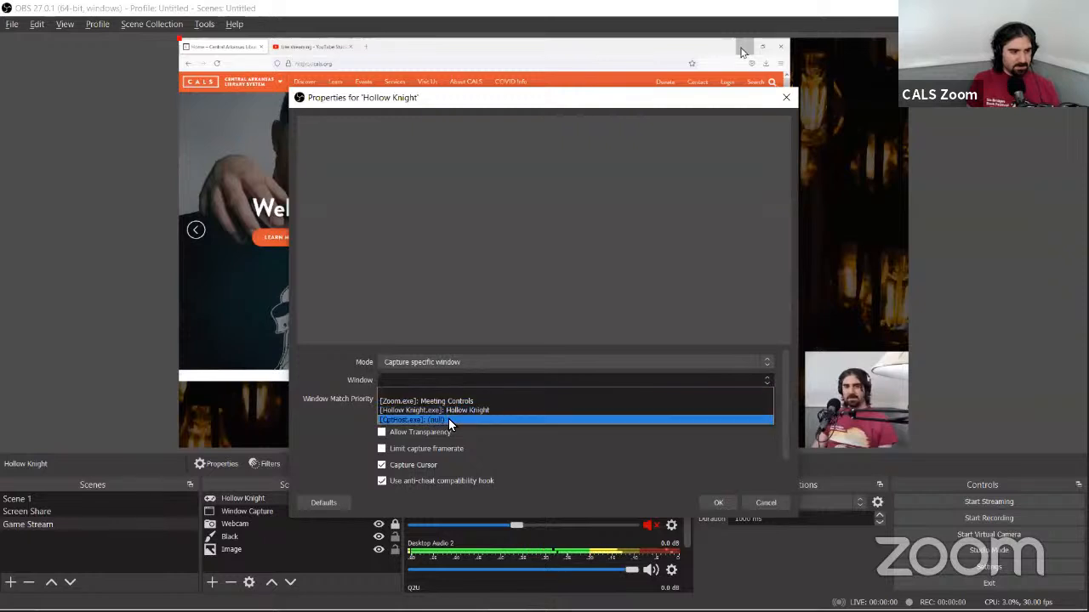
left_click(449, 410)
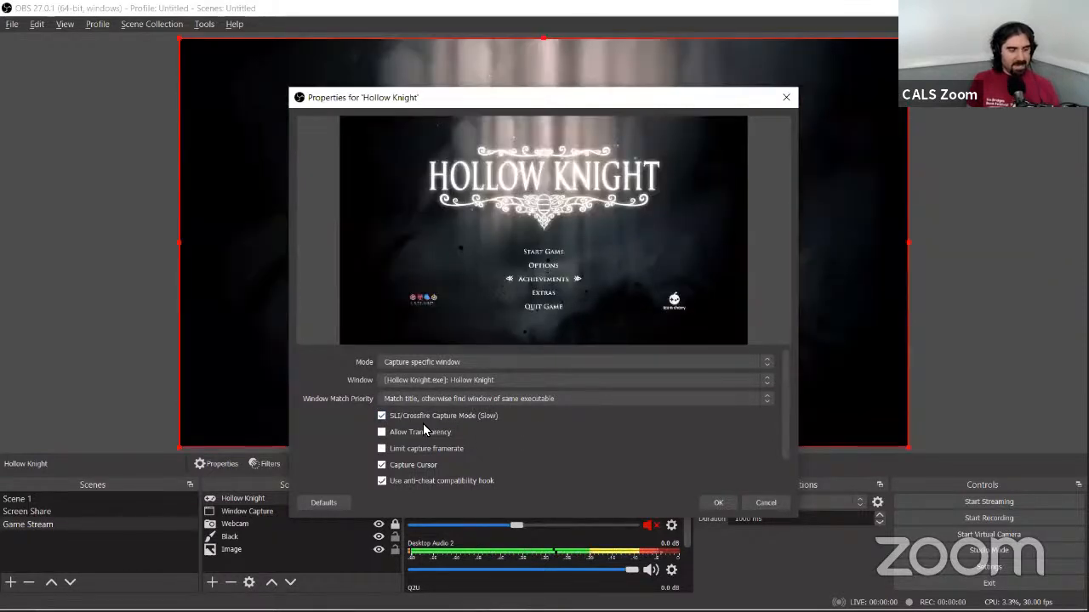
Step: Disable SLI/Crossfire Capture Mode (Slow) for the Hollow Knight source, keep the specific-window capture, and accept its properties
left_click(491, 361)
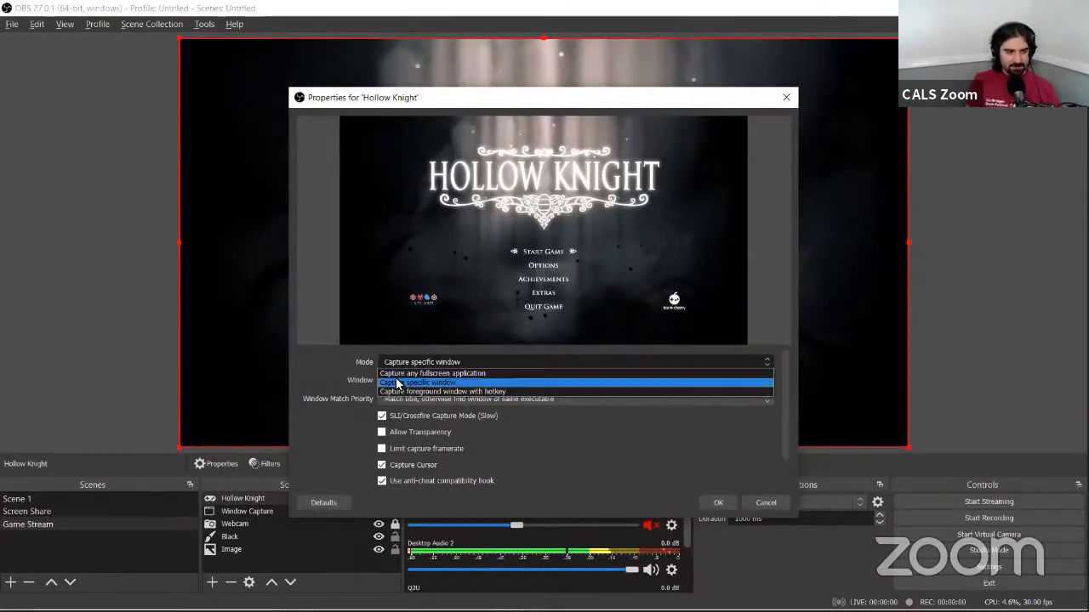
left_click(307, 385)
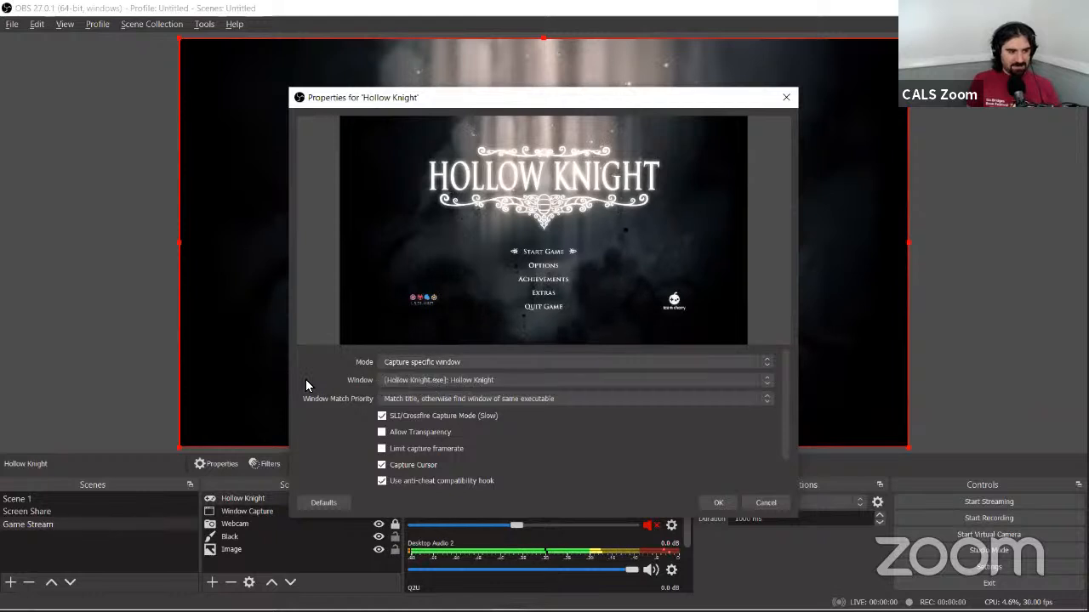
left_click(556, 378)
left_click(450, 408)
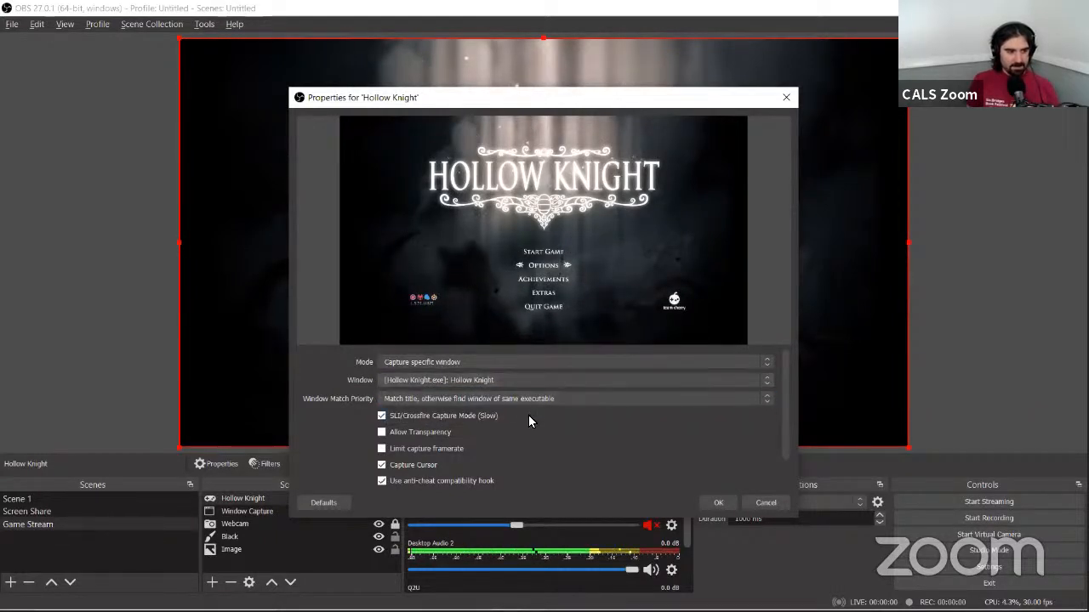
left_click(456, 417)
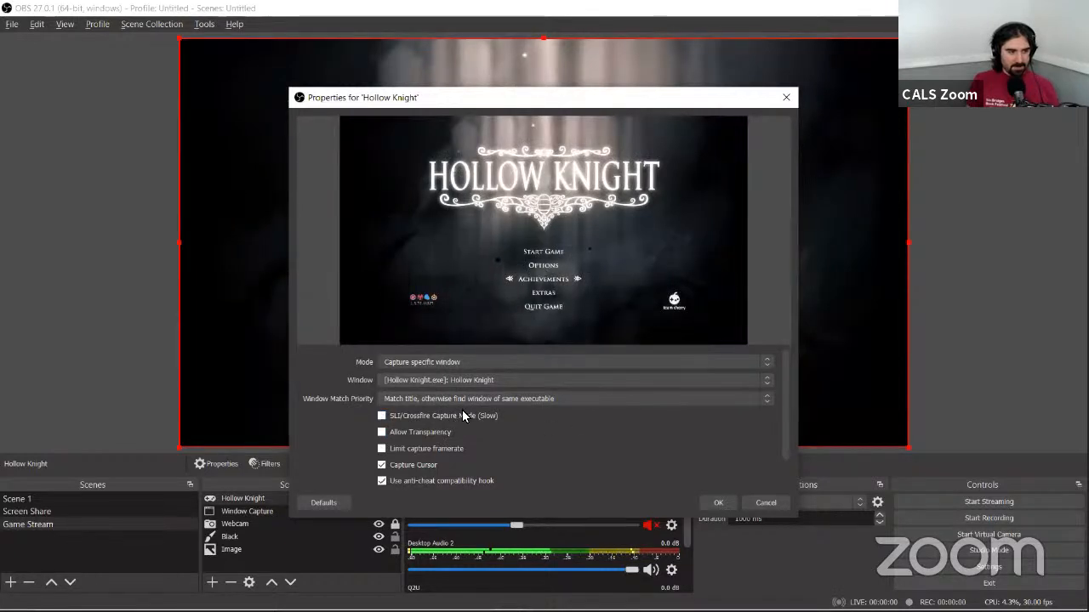
scroll(505, 429, "down", 2)
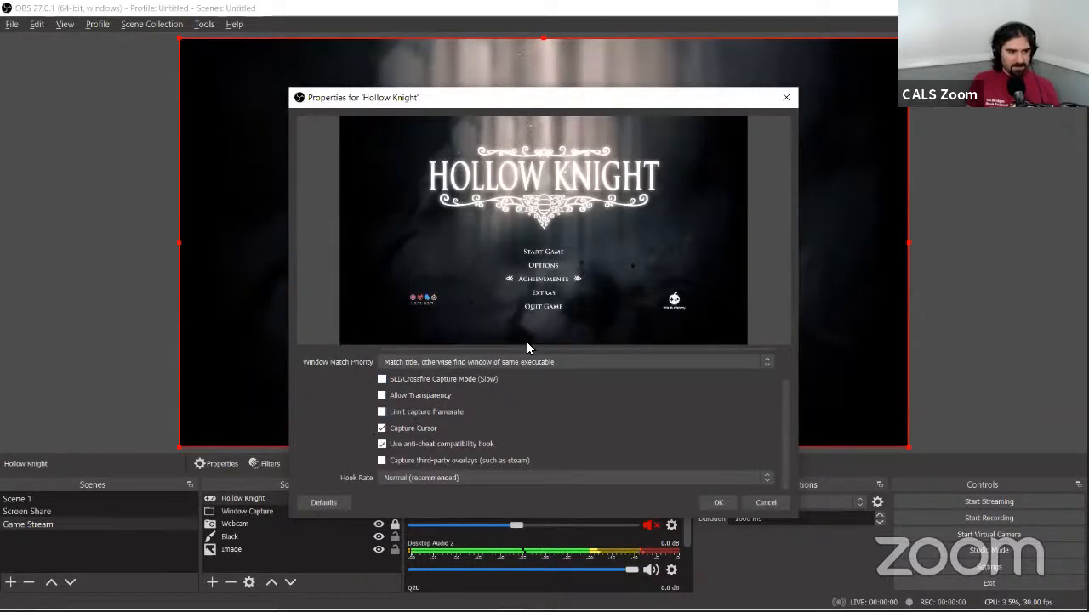
left_click(718, 503)
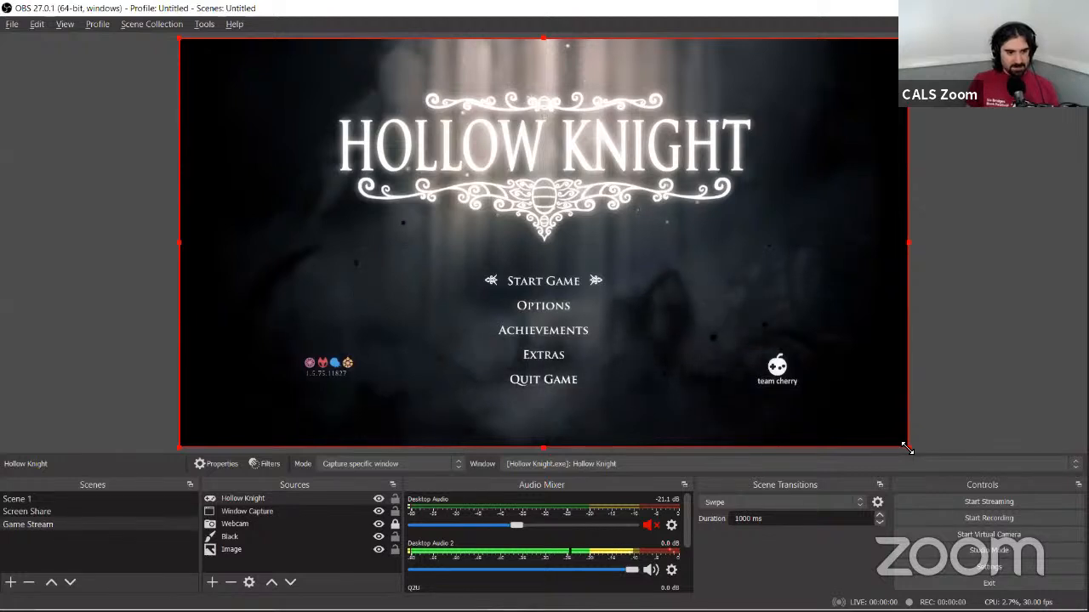
Step: Shrink the Hollow Knight capture from its lower-right corner to uncover the webcam and background, and remove the Window Capture source
left_click_drag(907, 448, 761, 382)
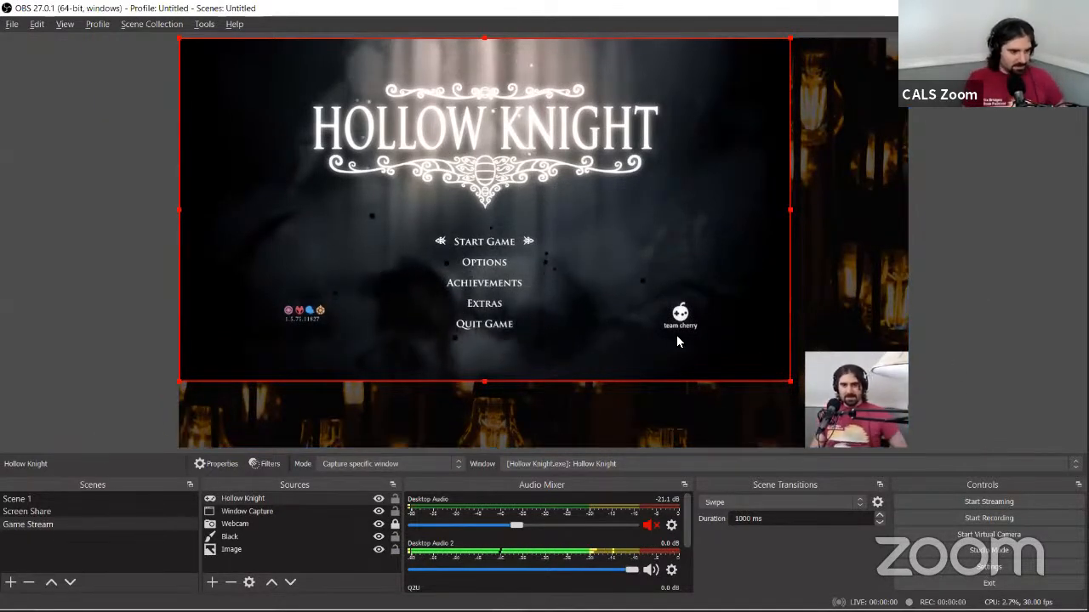
left_click(342, 511)
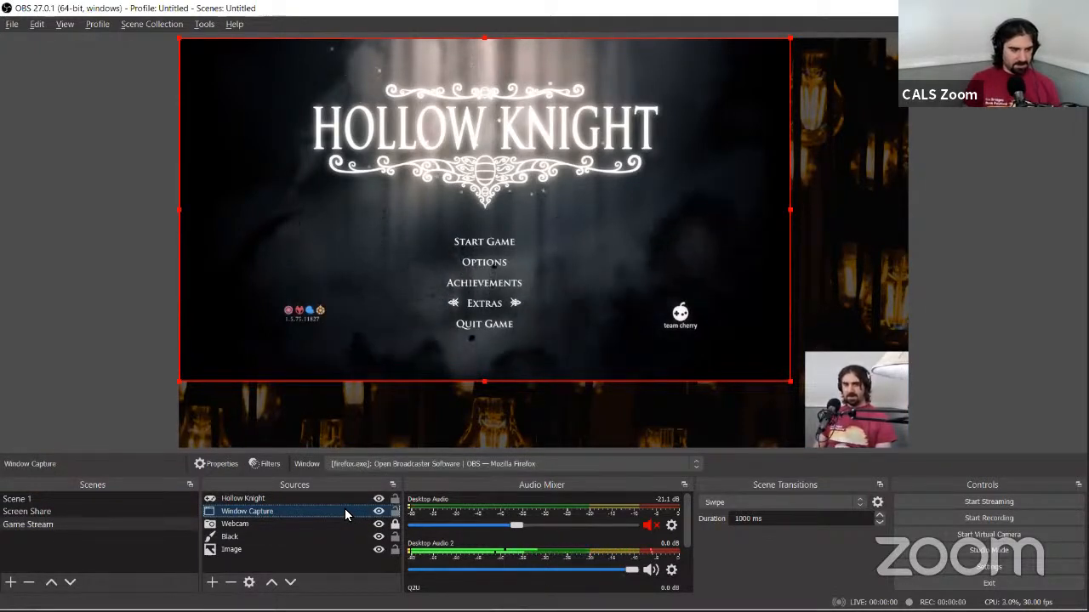
left_click(230, 582)
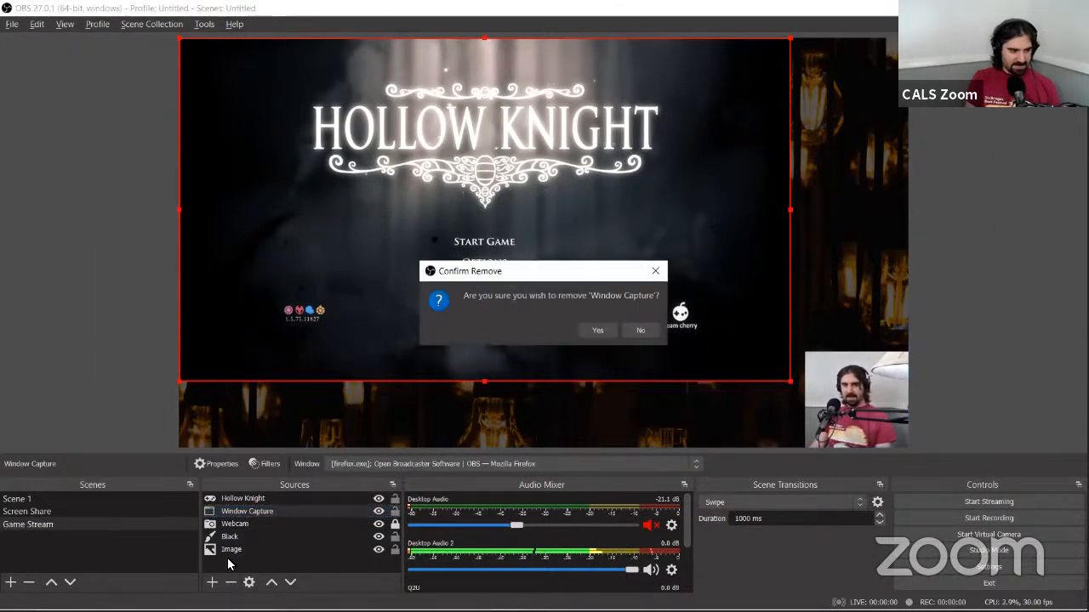
left_click(586, 332)
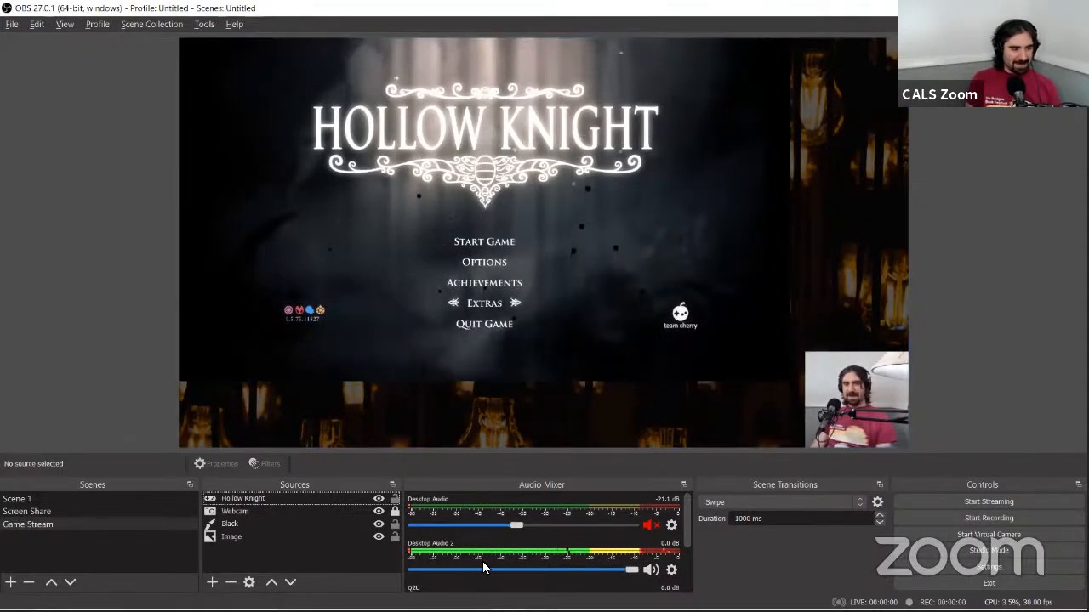
left_click(1045, 254)
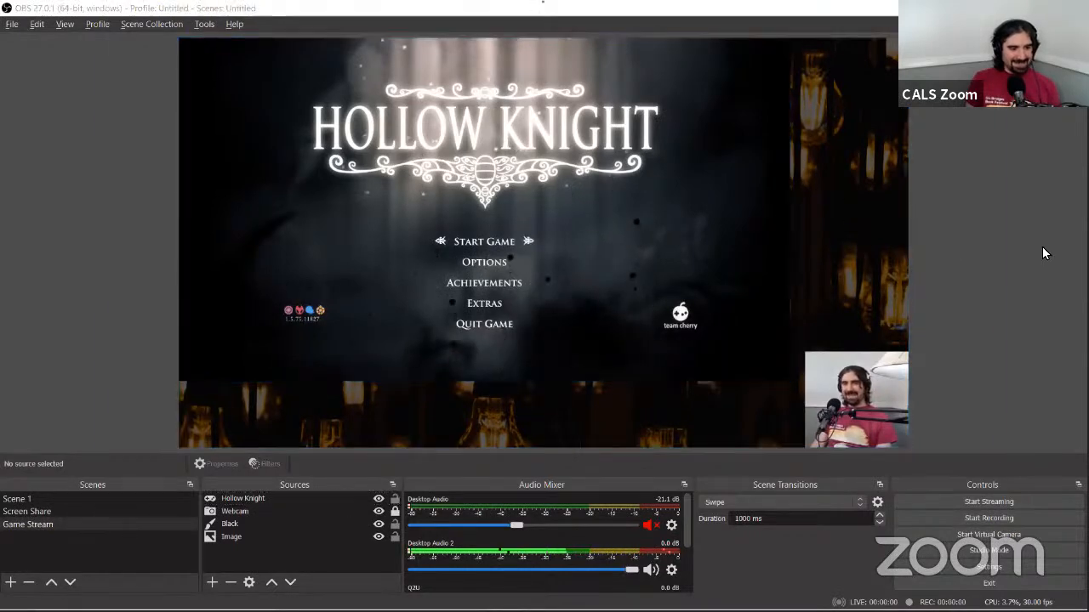
key("alt+Tab")
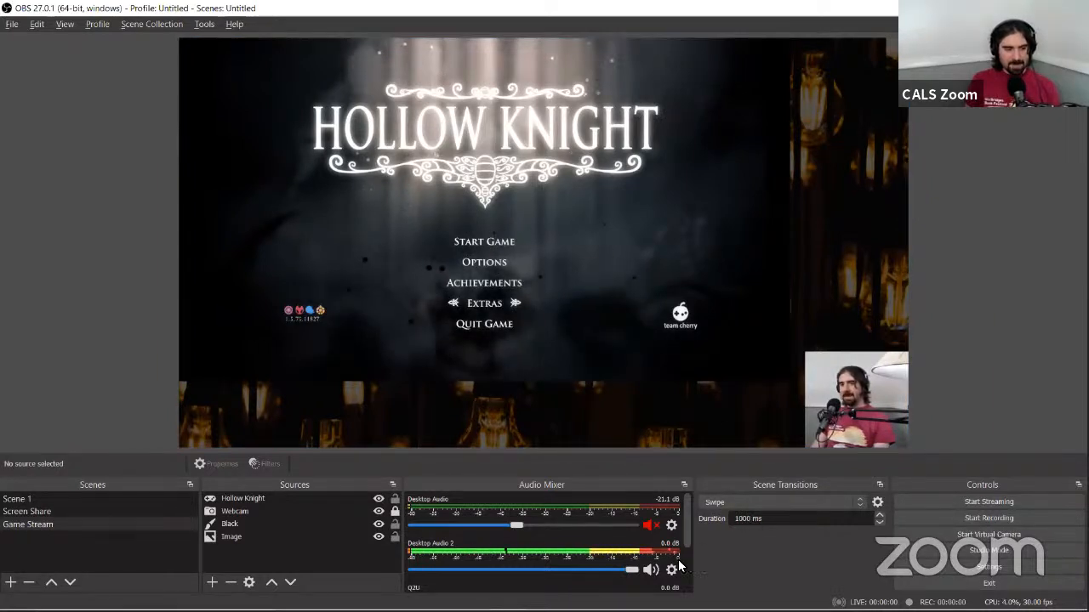
Step: Hide the Q2U channel in the Audio Mixer and check the remaining audio channels
left_click_drag(688, 527, 687, 500)
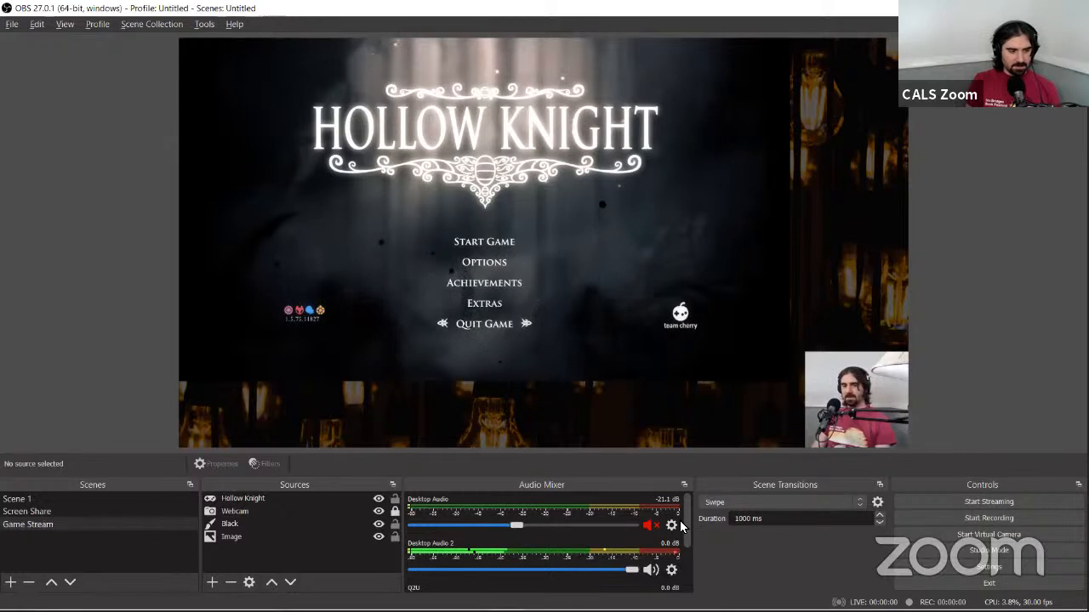
left_click_drag(687, 516, 683, 485)
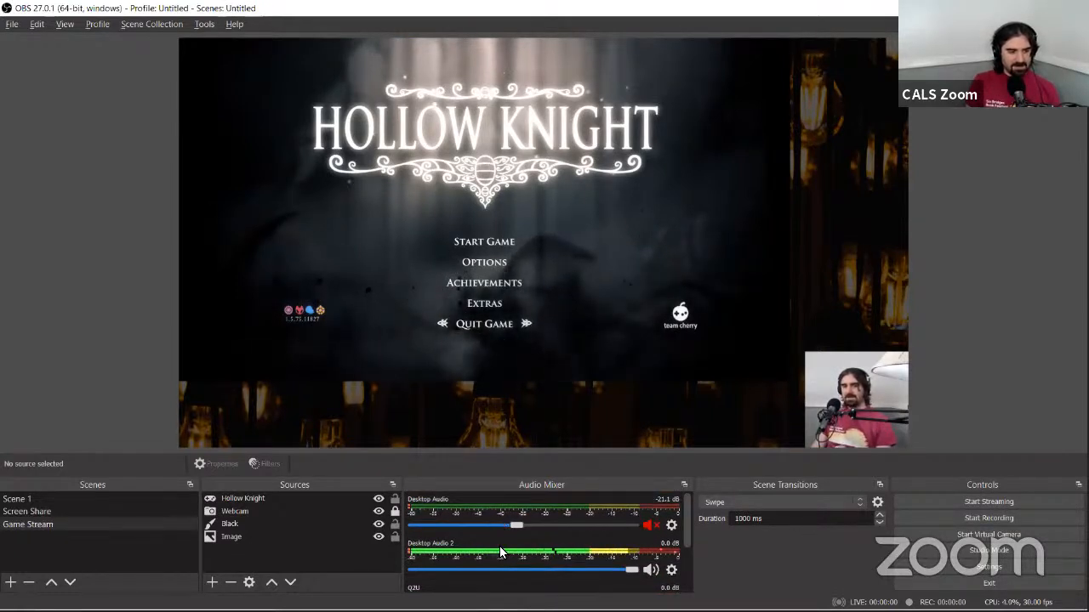
scroll(677, 544, "down", 3)
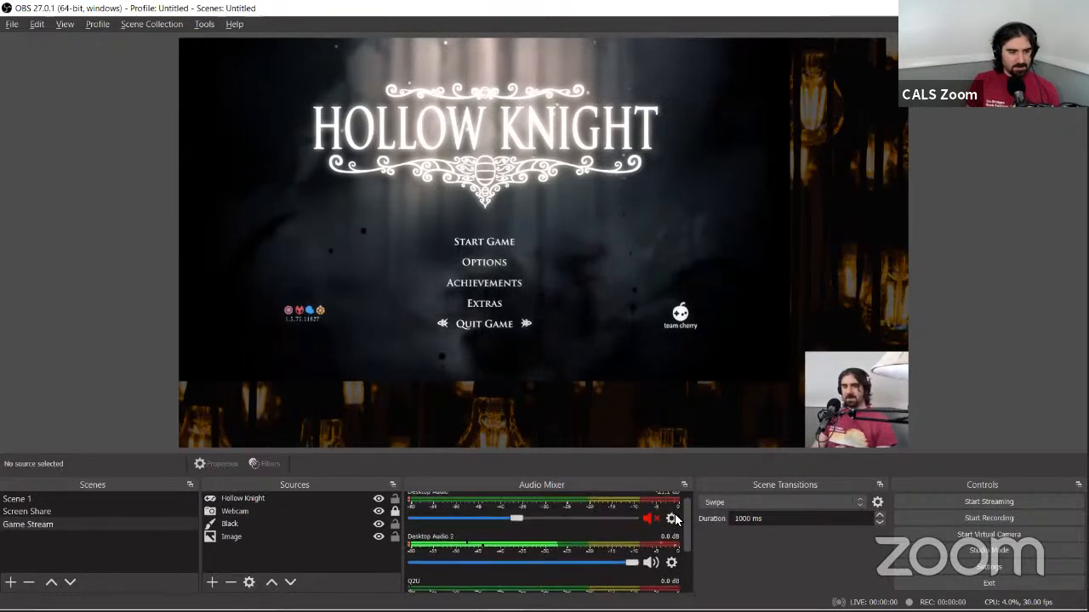
scroll(677, 561, "down", 1)
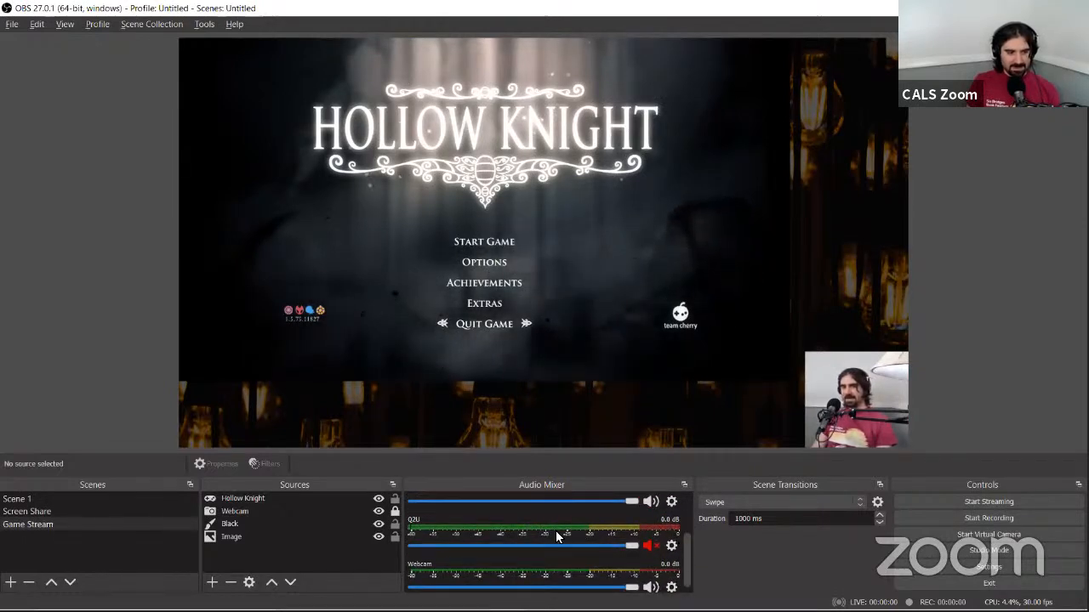
left_click(670, 549)
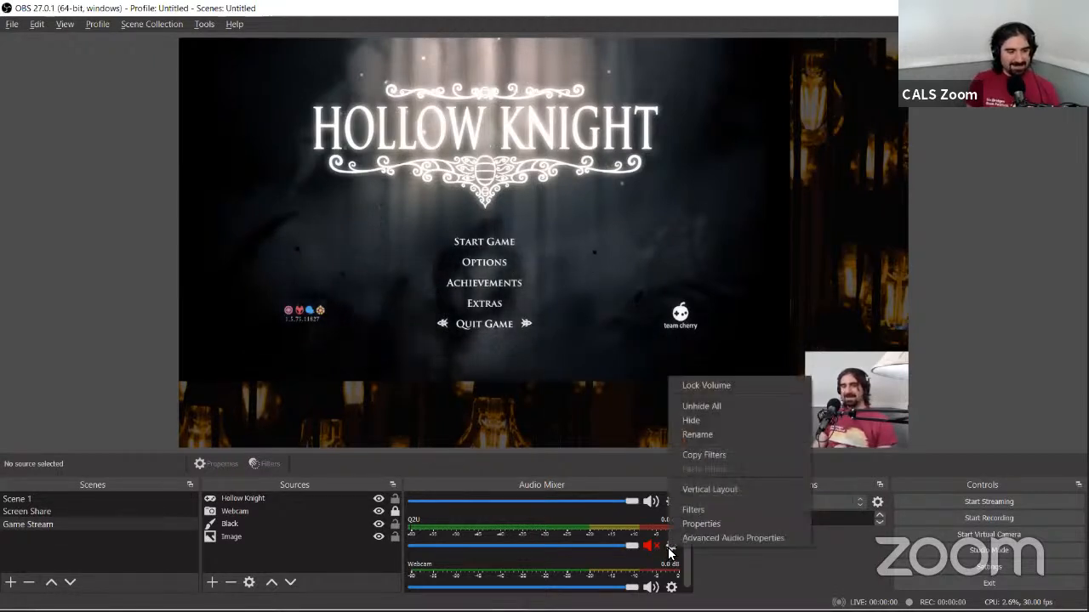
left_click(775, 420)
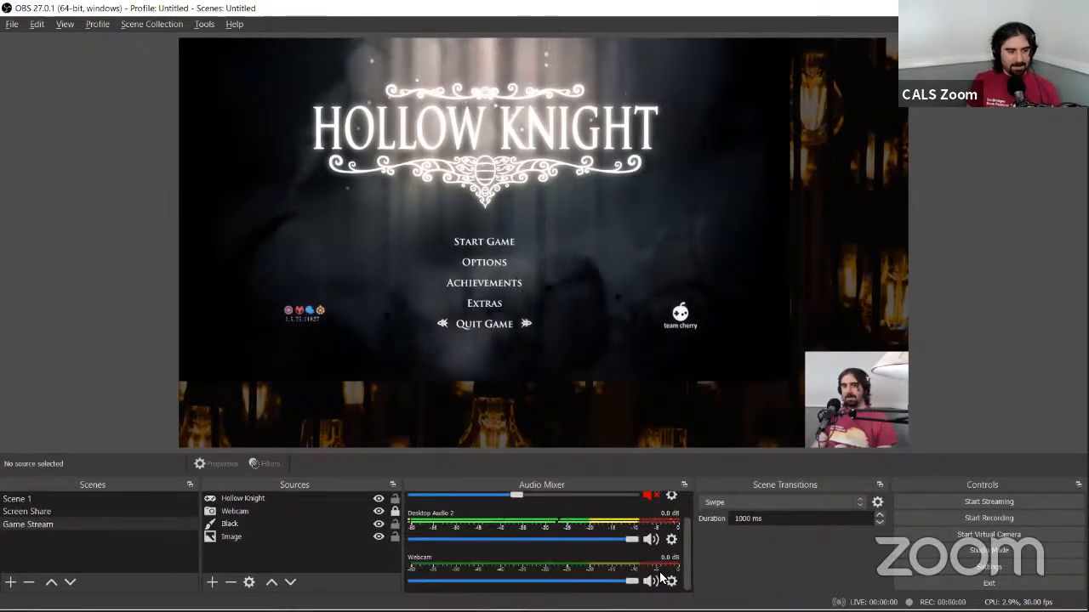
left_click_drag(686, 550, 690, 501)
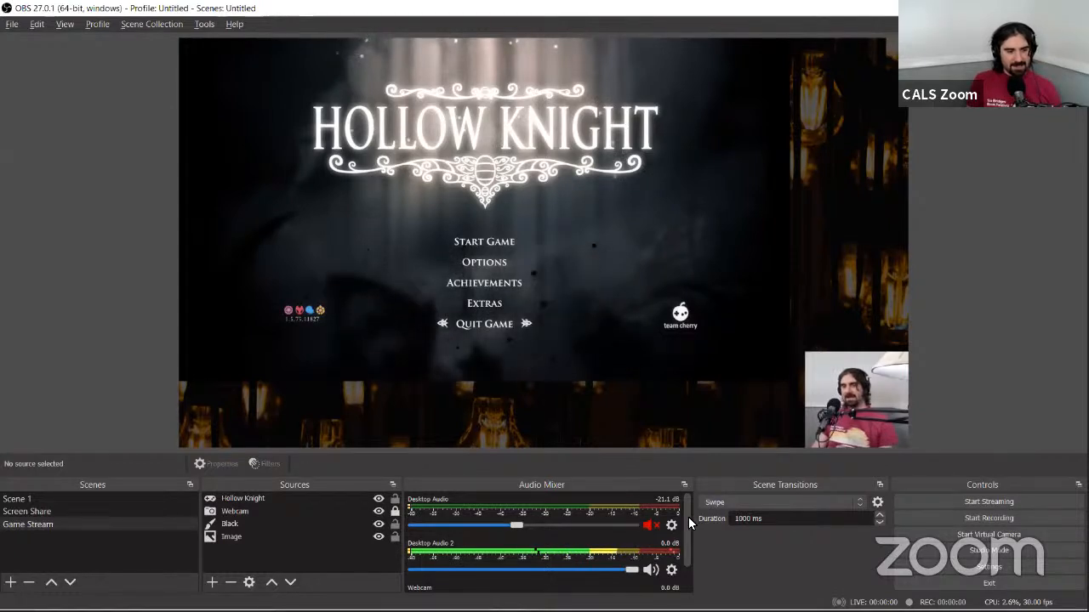
left_click_drag(692, 515, 692, 550)
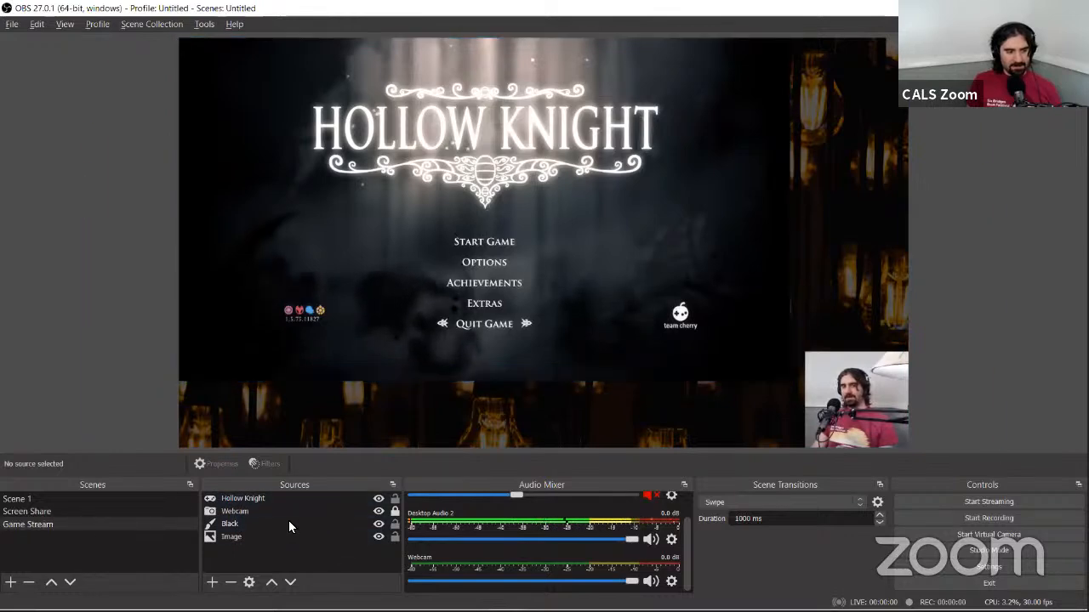
Step: Add a new Audio Input Capture source named Webcam Audio to the Game Stream scene
left_click(212, 583)
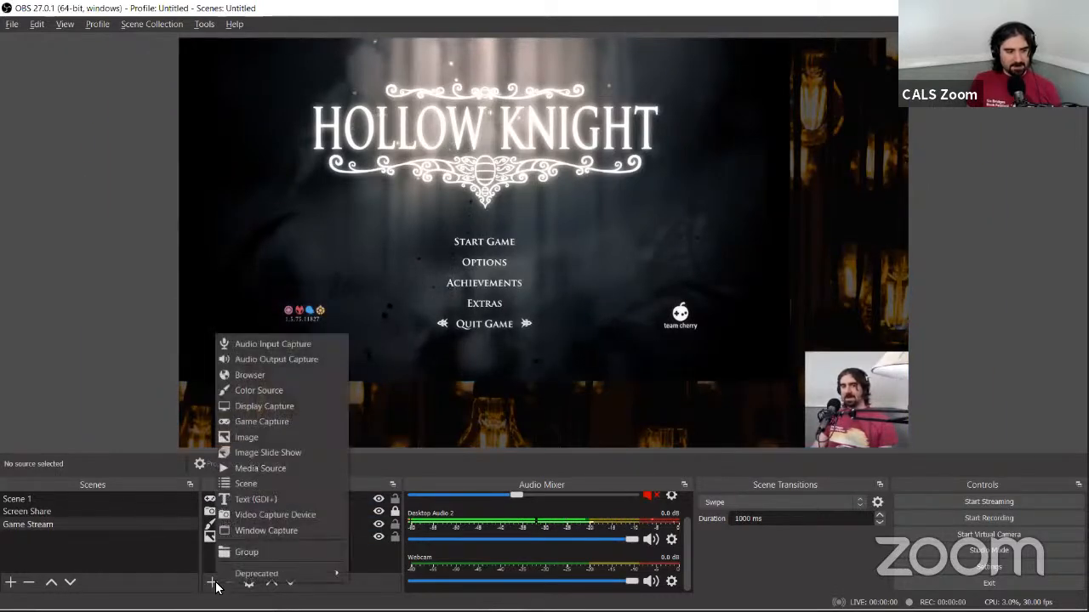
left_click(258, 344)
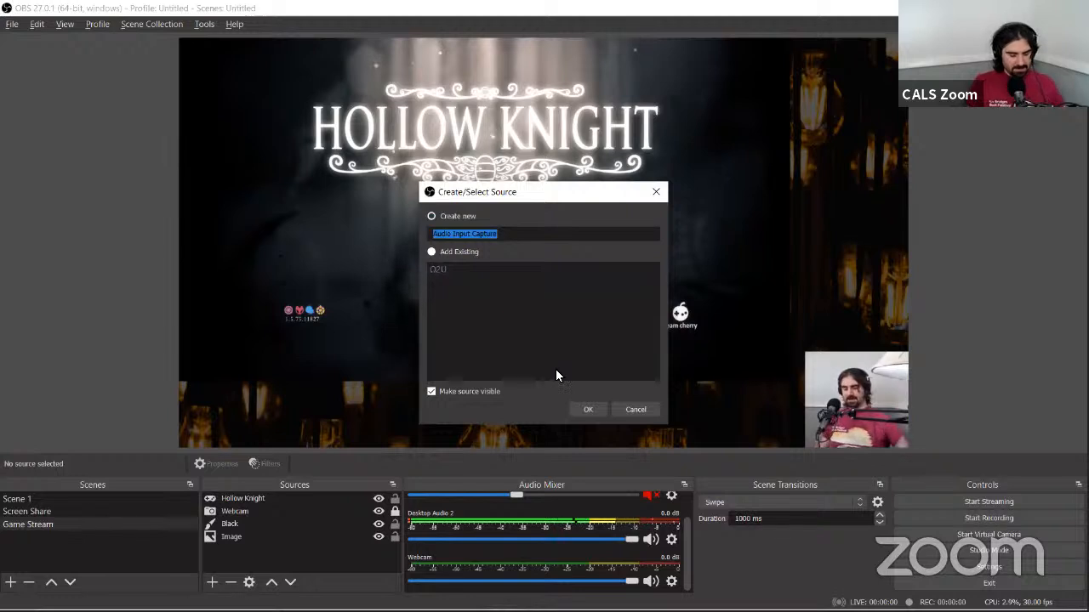
type("Webca")
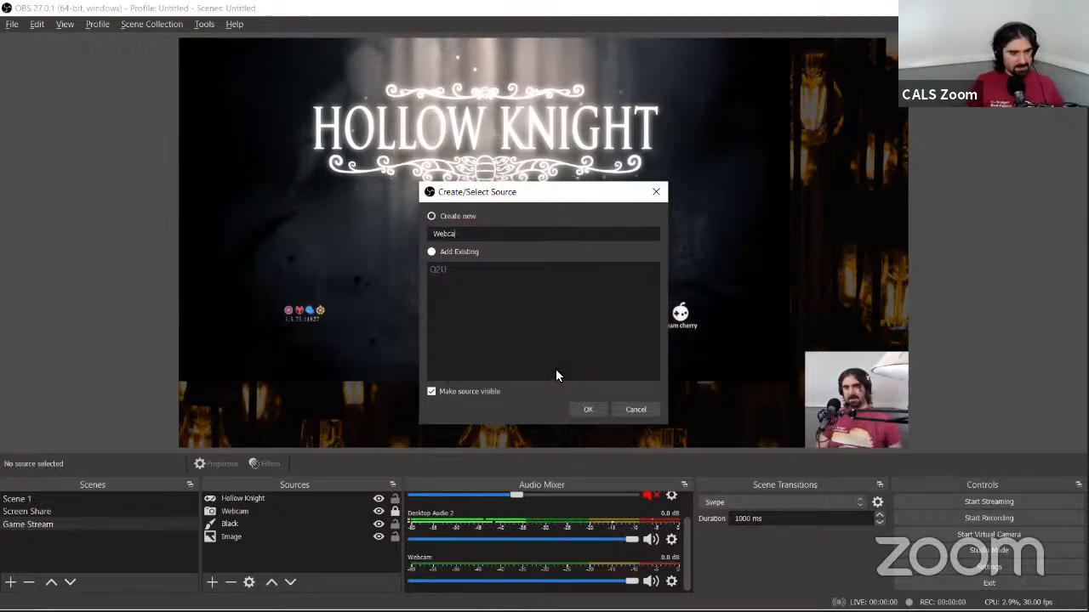
type("m Audio")
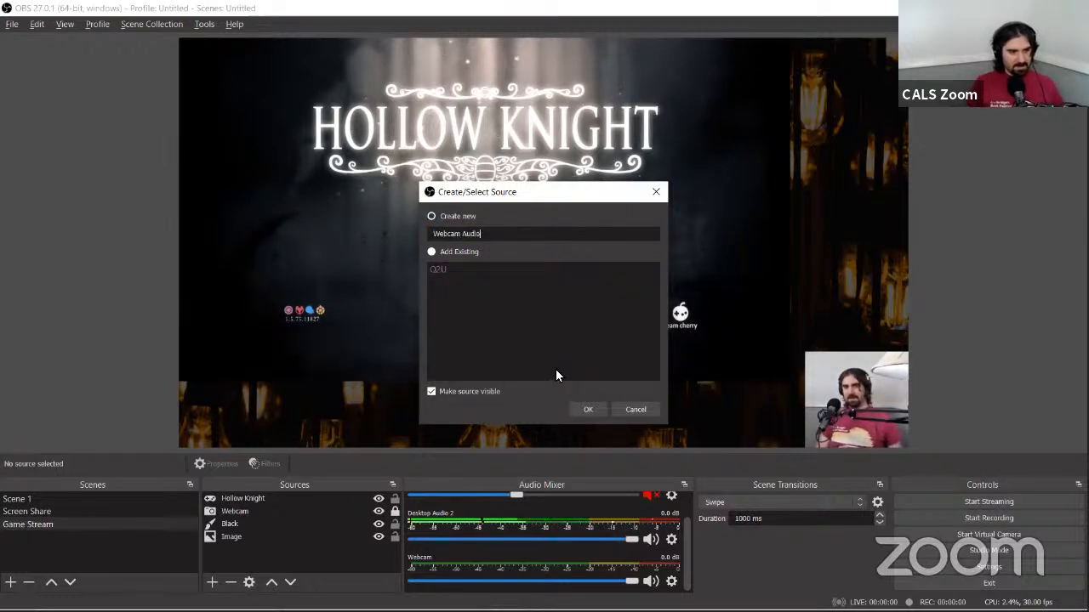
left_click(589, 411)
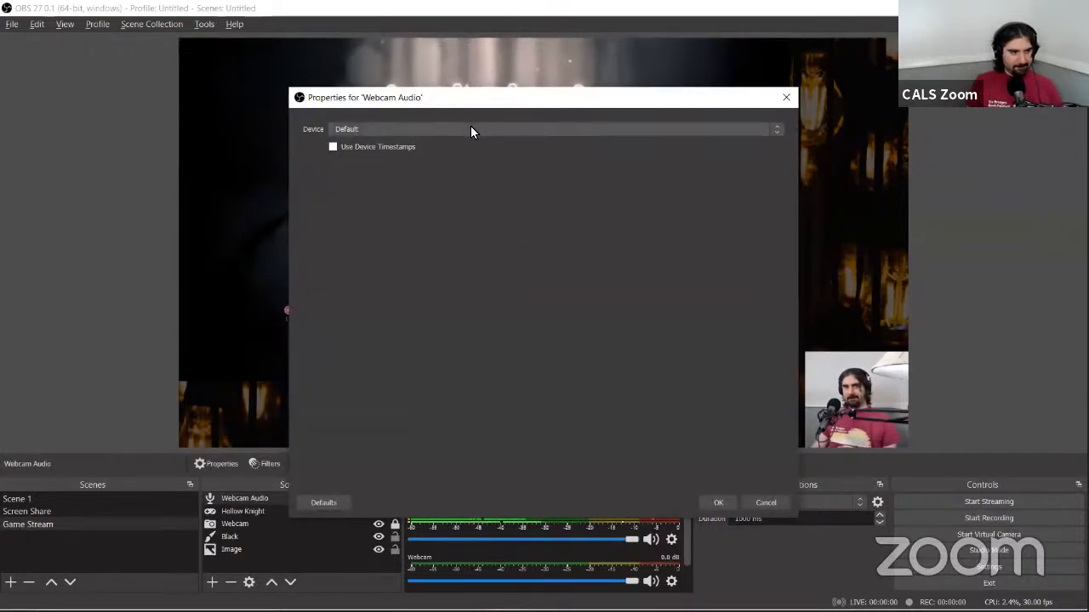
Step: Set the Webcam Audio source's device to Microphone Array (Realtek(R) Audio) and accept its properties
left_click(470, 126)
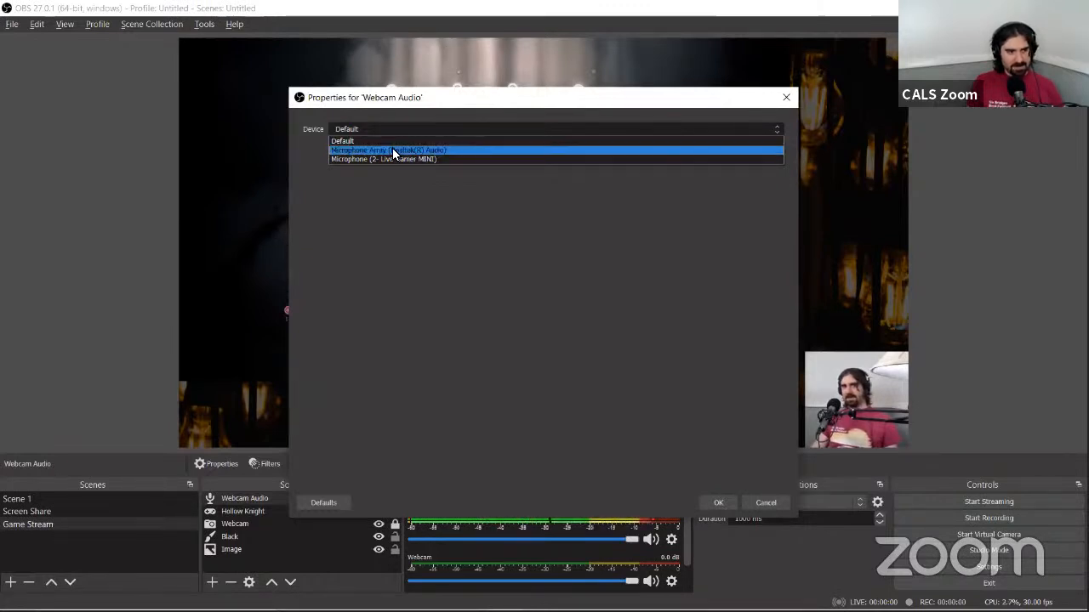
left_click(450, 151)
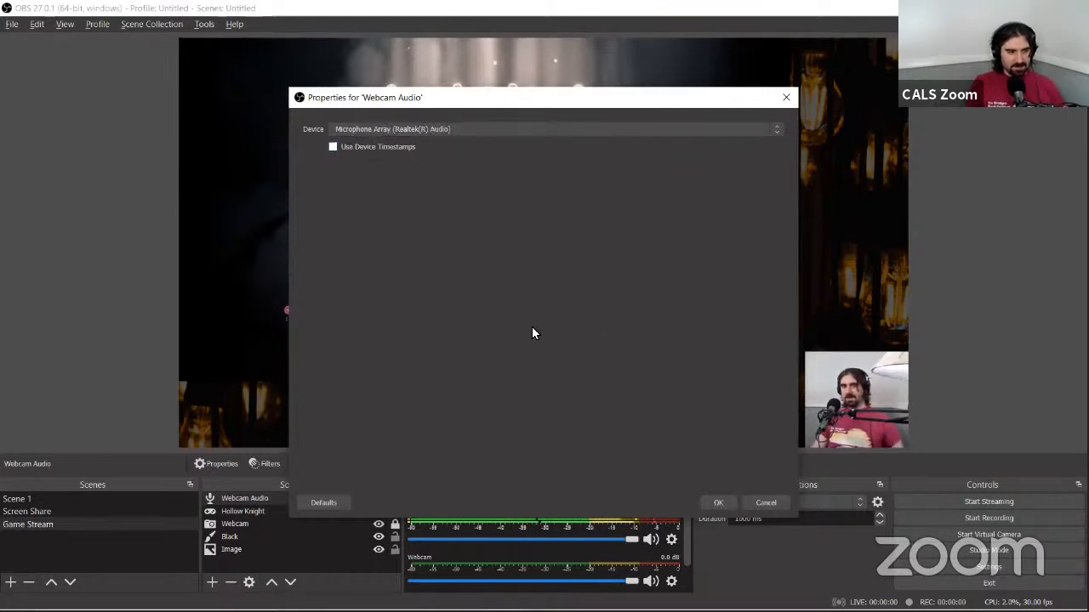
left_click(719, 502)
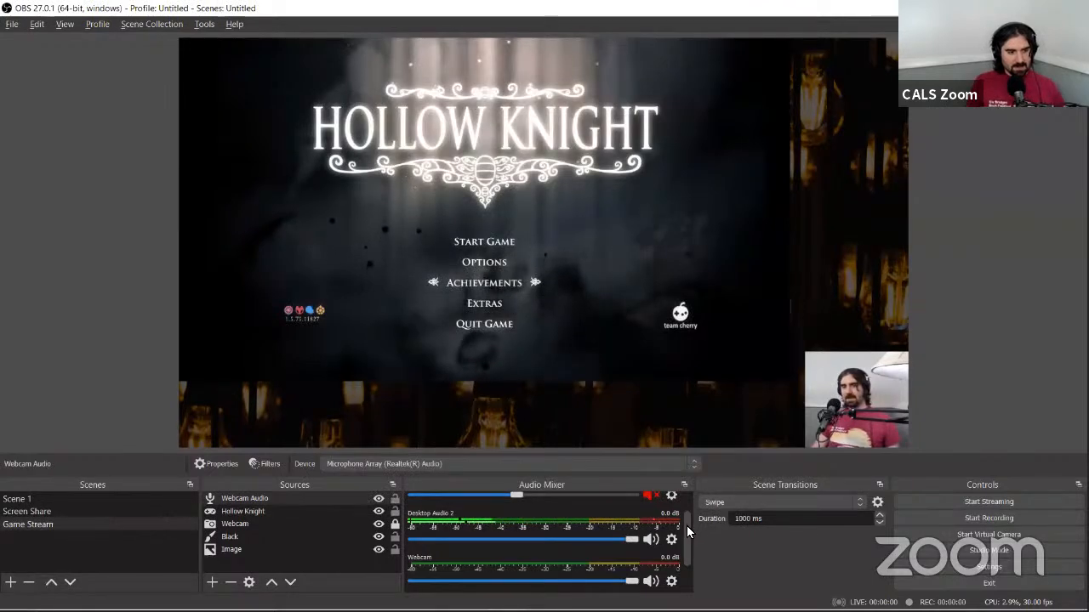
Step: Examine the level meters of the Desktop Audio, Desktop Audio 2, Webcam and Webcam Audio channels in the Audio Mixer
left_click_drag(687, 540, 691, 571)
scroll(684, 558, "up", 3)
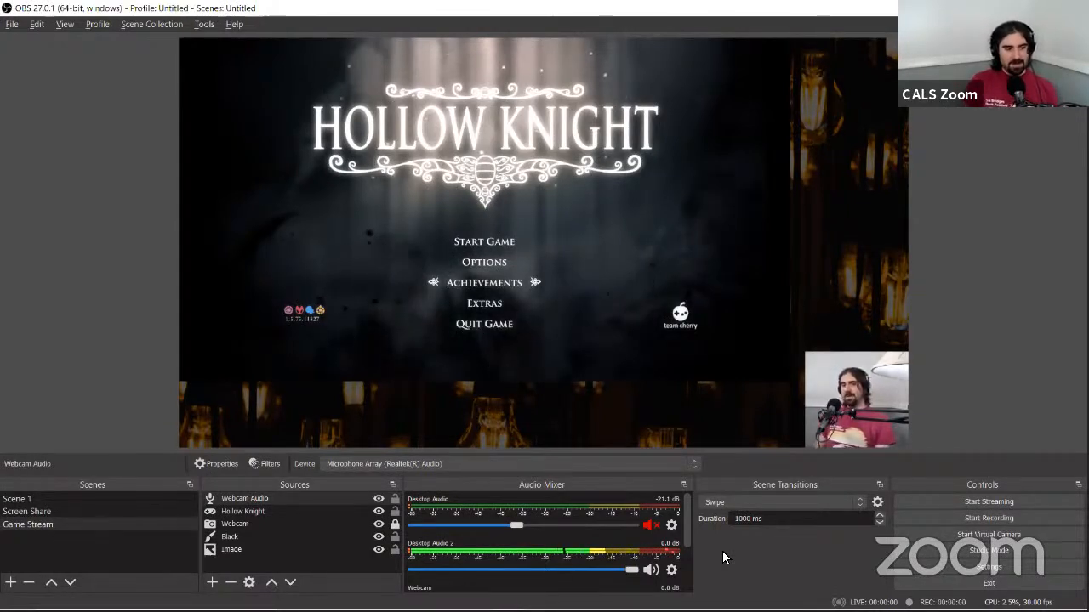
left_click_drag(689, 524, 688, 584)
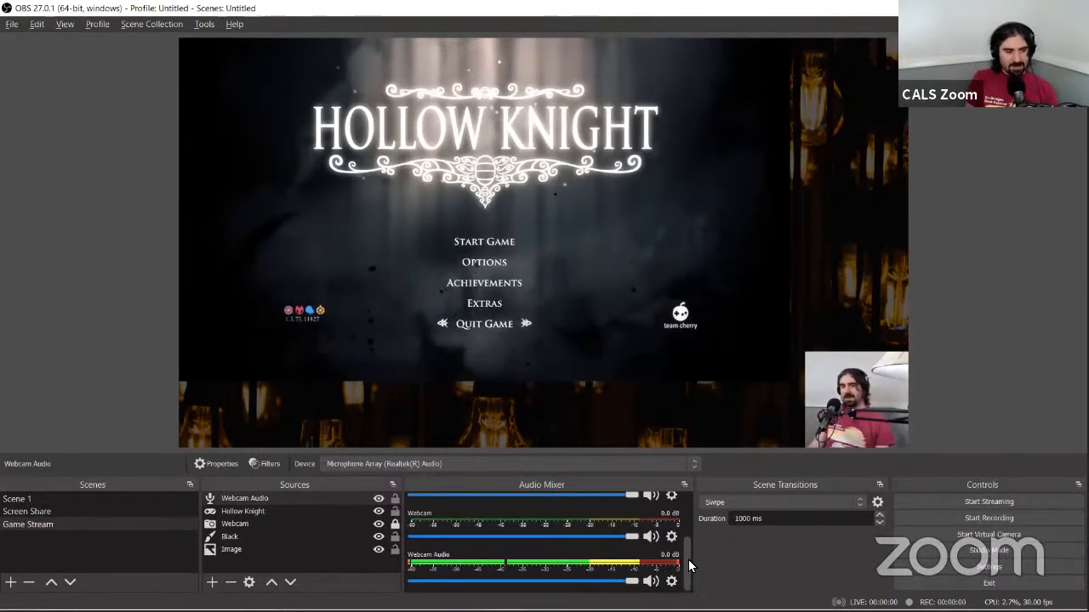
left_click_drag(688, 559, 708, 488)
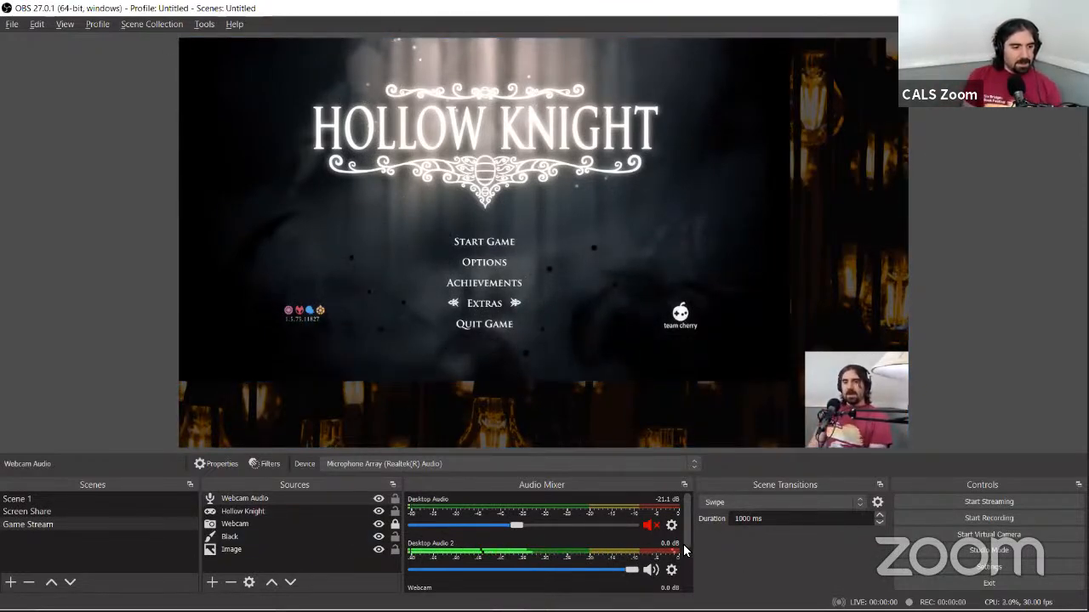
scroll(687, 570, "down", 2)
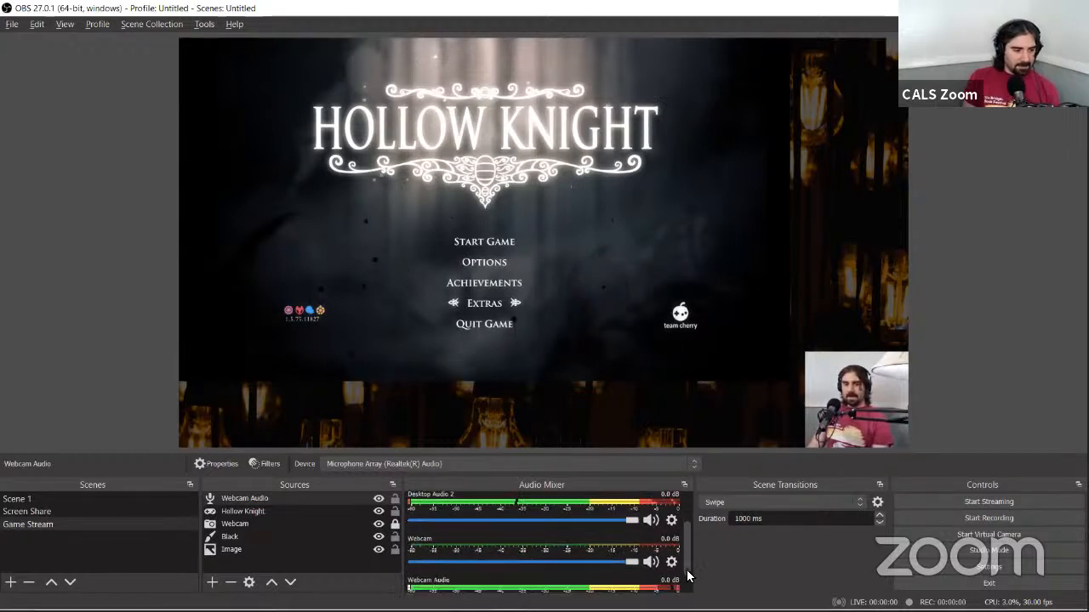
scroll(687, 577, "up", 2)
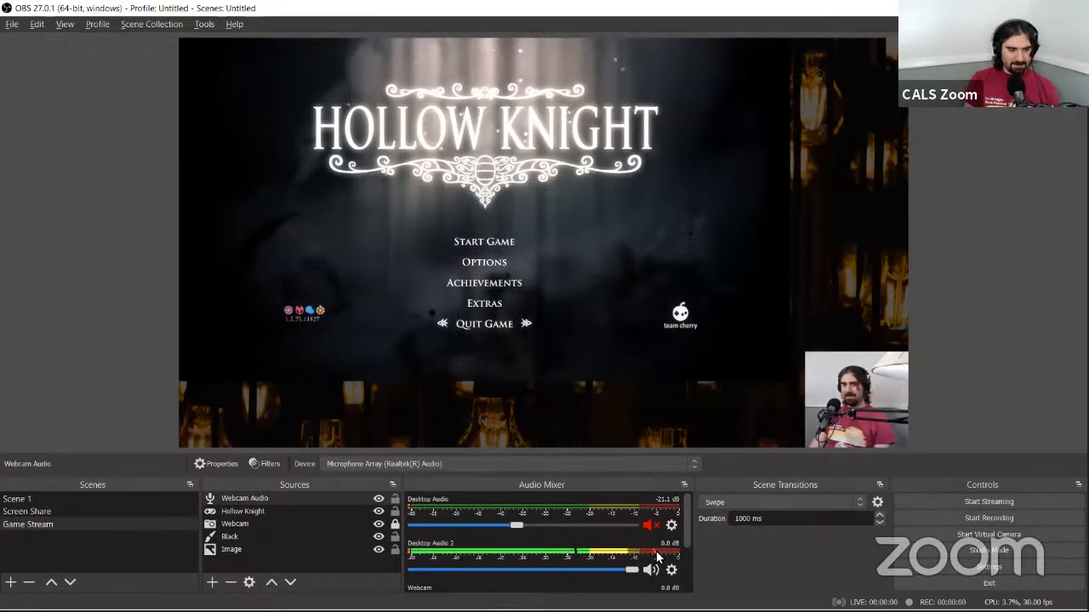
scroll(684, 545, "down", 1)
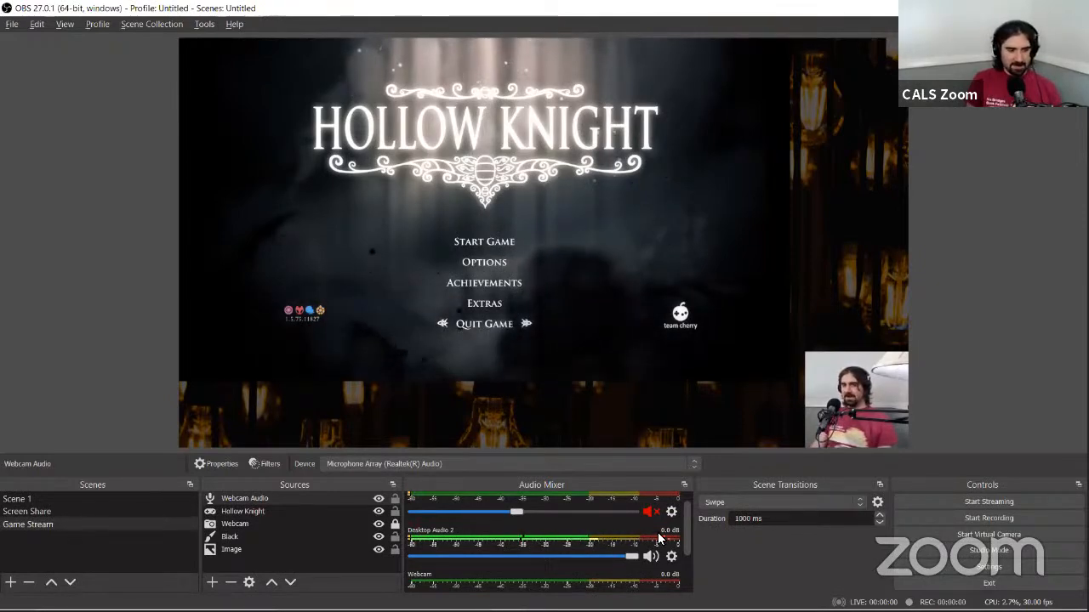
scroll(685, 534, "up", 1)
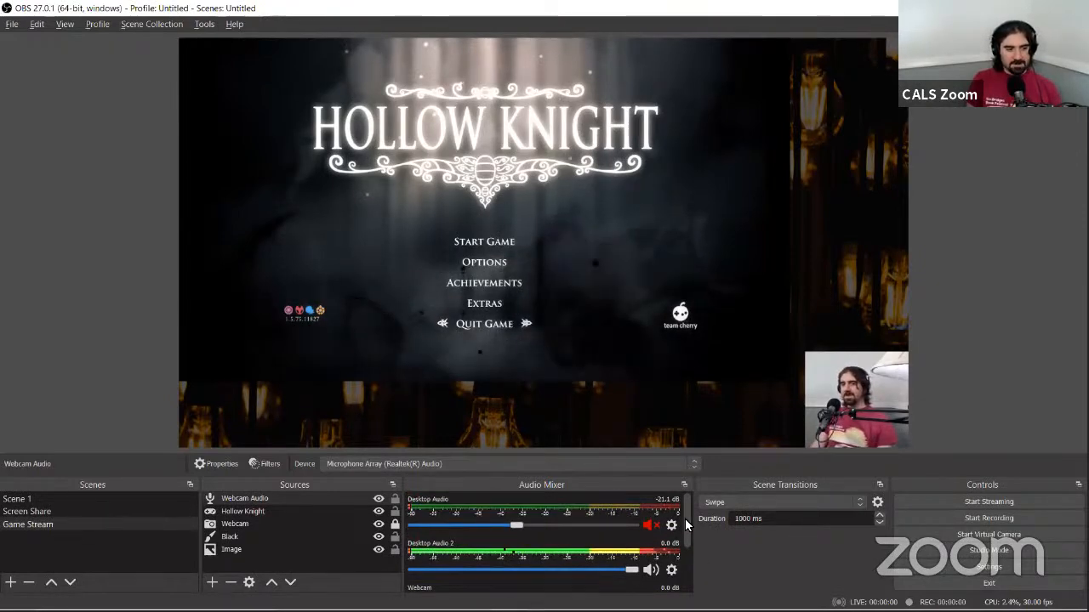
Step: Lower the Webcam Audio channel's volume in the Audio Mixer to -6.0 dB
scroll(685, 535, "down", 1)
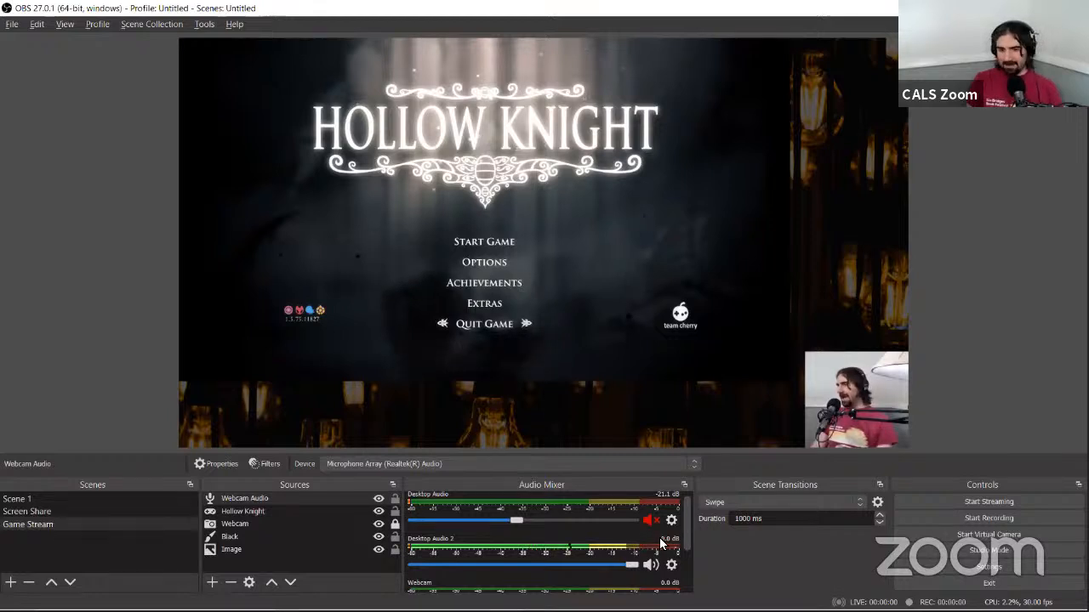
mouse_move(686, 528)
left_mouse_down()
mouse_move(686, 513)
mouse_move(688, 526)
left_mouse_up()
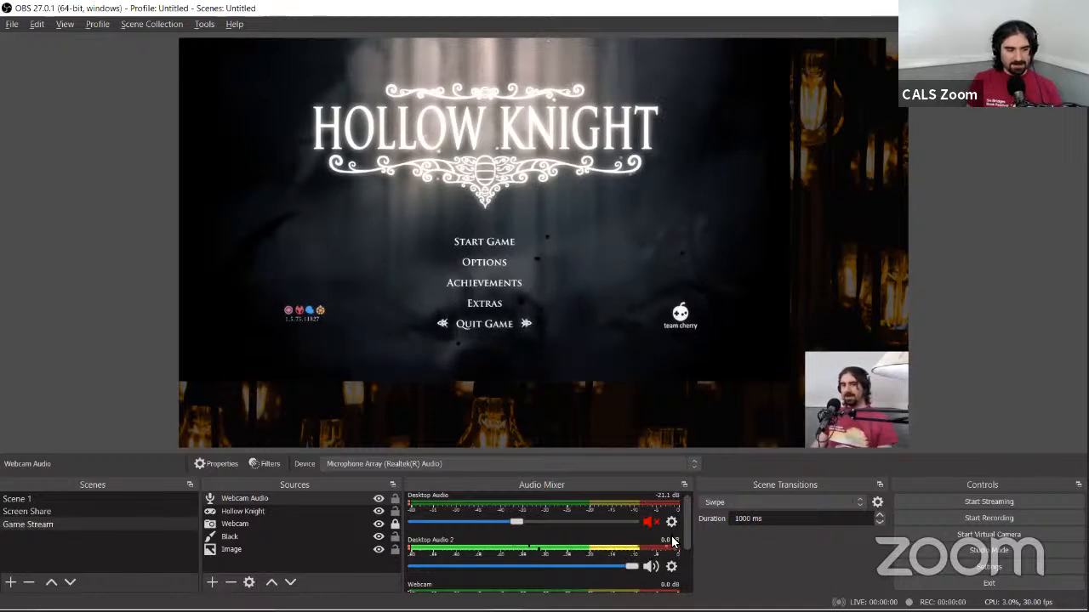
left_click_drag(687, 528, 685, 584)
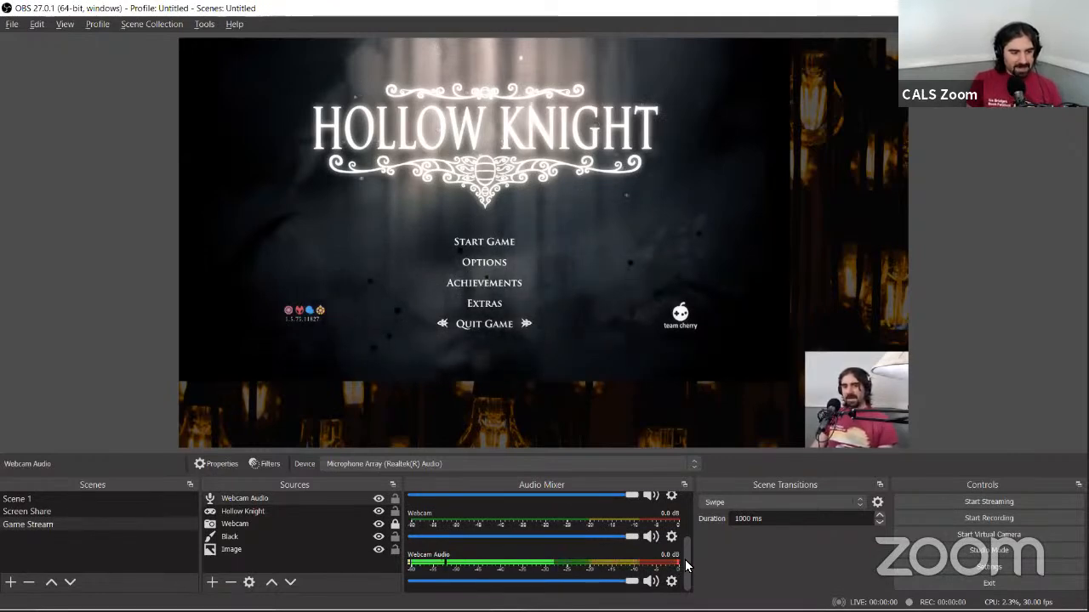
left_click_drag(685, 566, 686, 508)
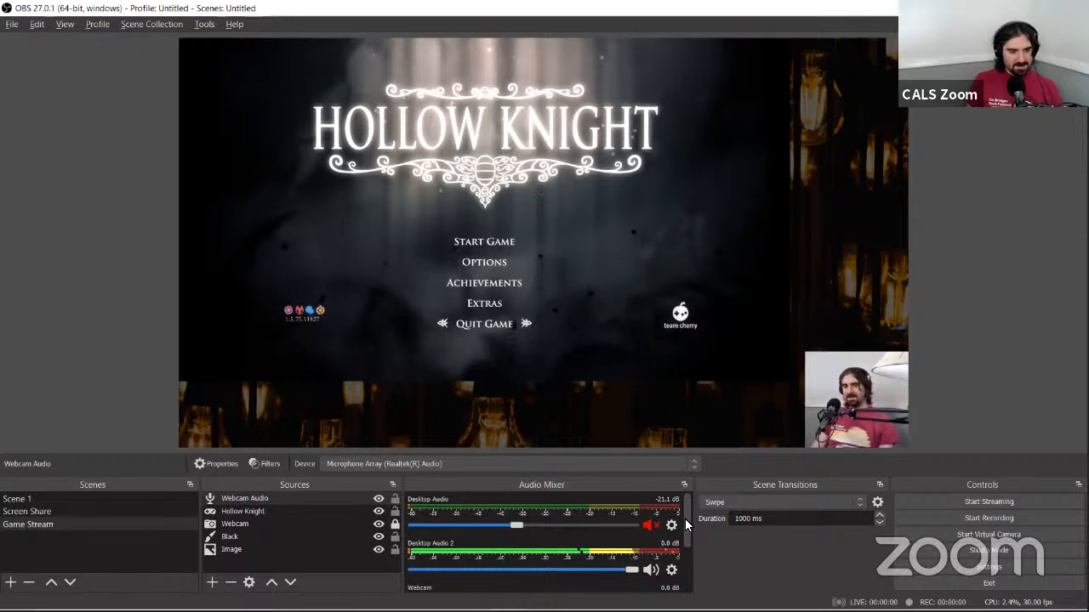
left_click_drag(685, 519, 680, 565)
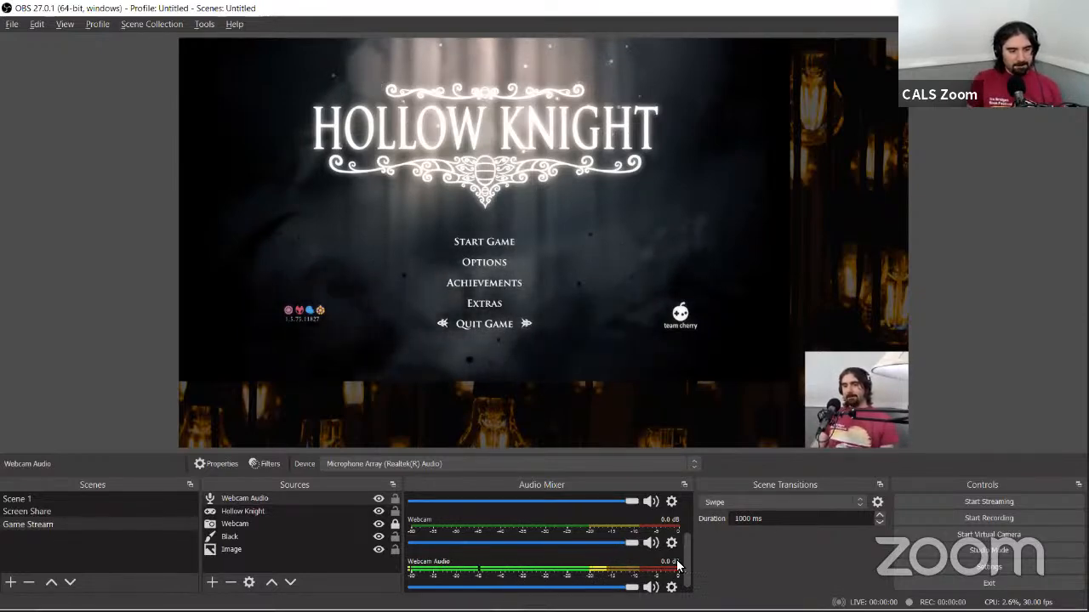
scroll(688, 559, "down", 1)
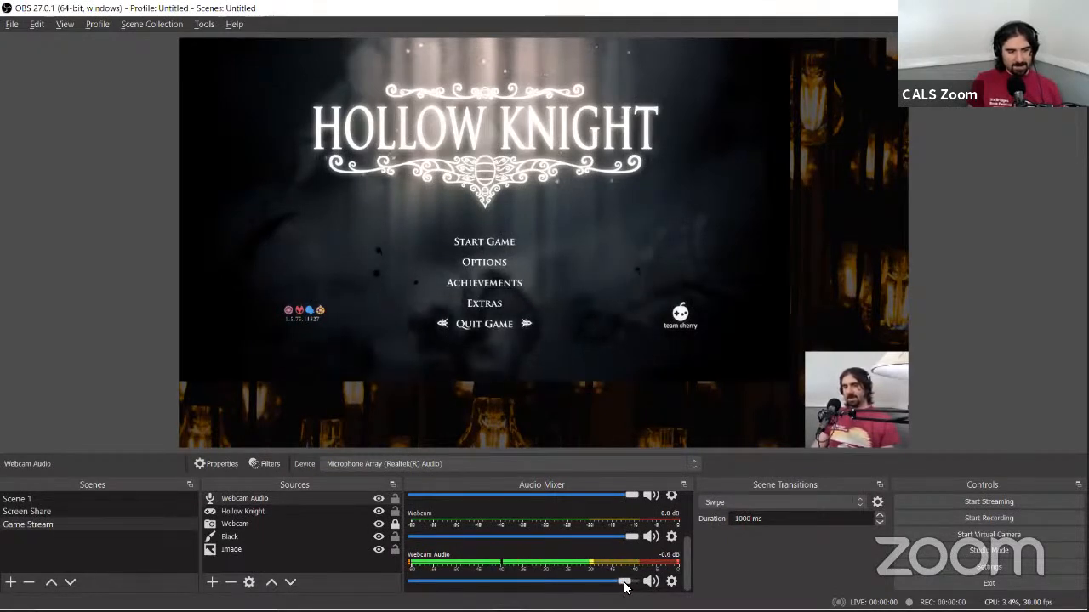
left_click_drag(608, 584, 608, 583)
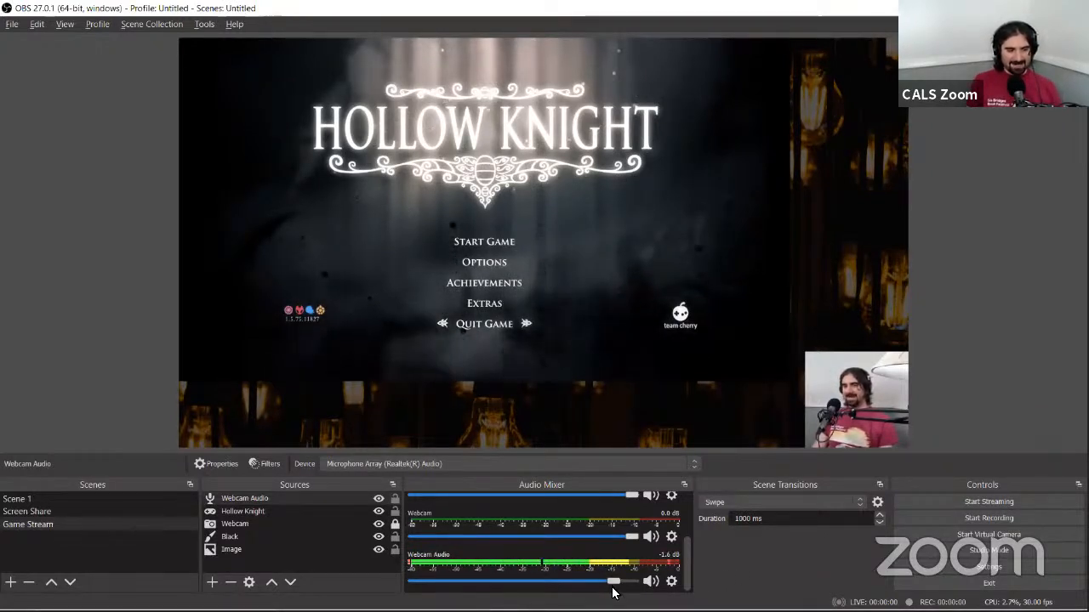
left_click_drag(612, 587, 592, 588)
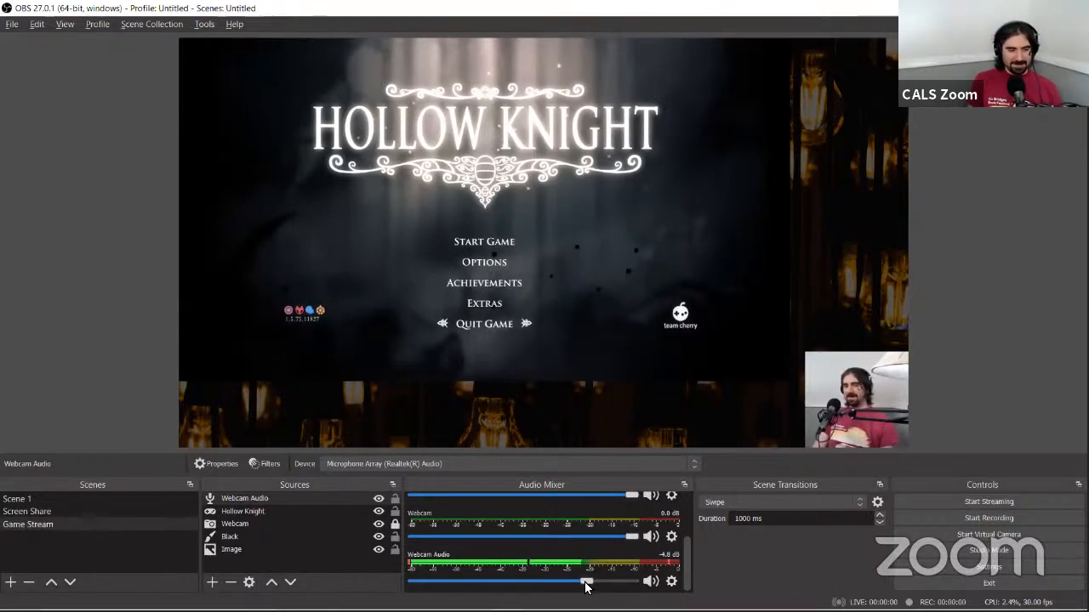
left_click_drag(585, 587, 585, 587)
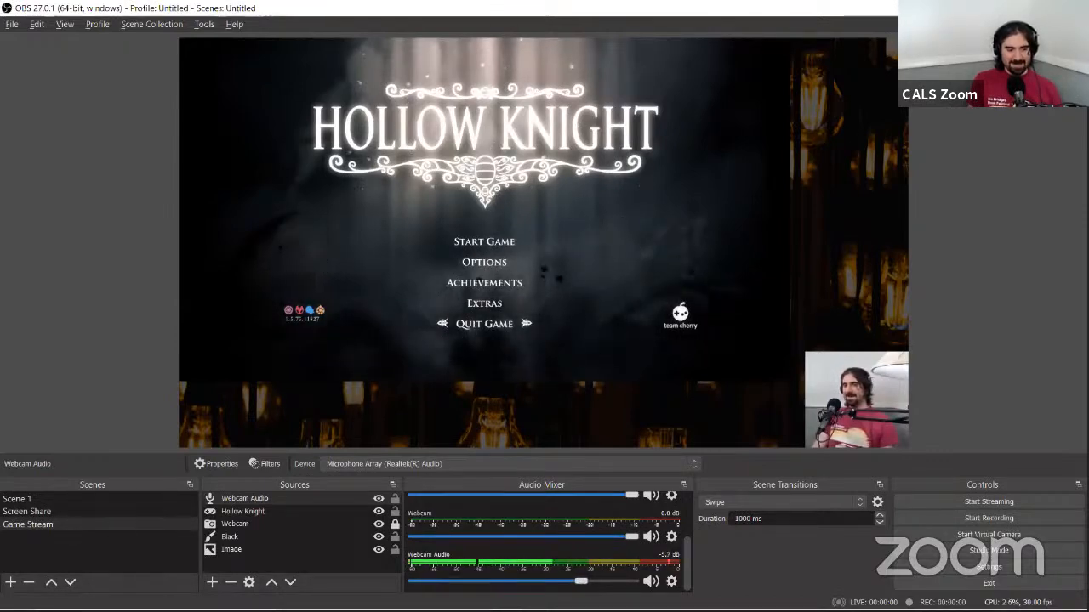
left_click_drag(581, 582, 578, 582)
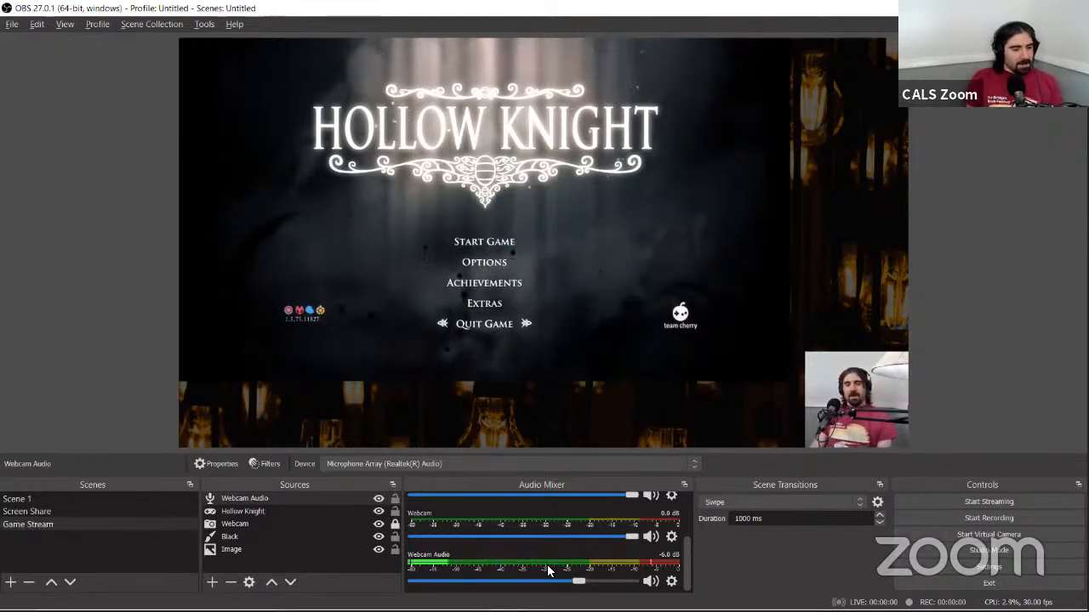
Step: Compare the Webcam Audio level with the Desktop Audio, Desktop Audio 2 and Webcam channels in the Audio Mixer
scroll(678, 524, "up", 4)
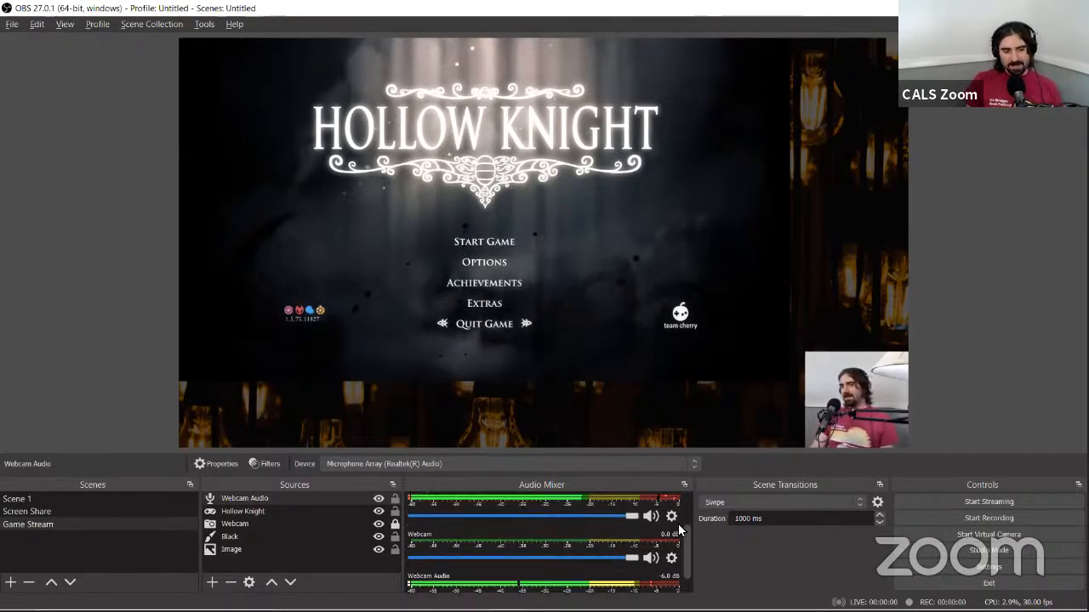
scroll(676, 513, "down", 4)
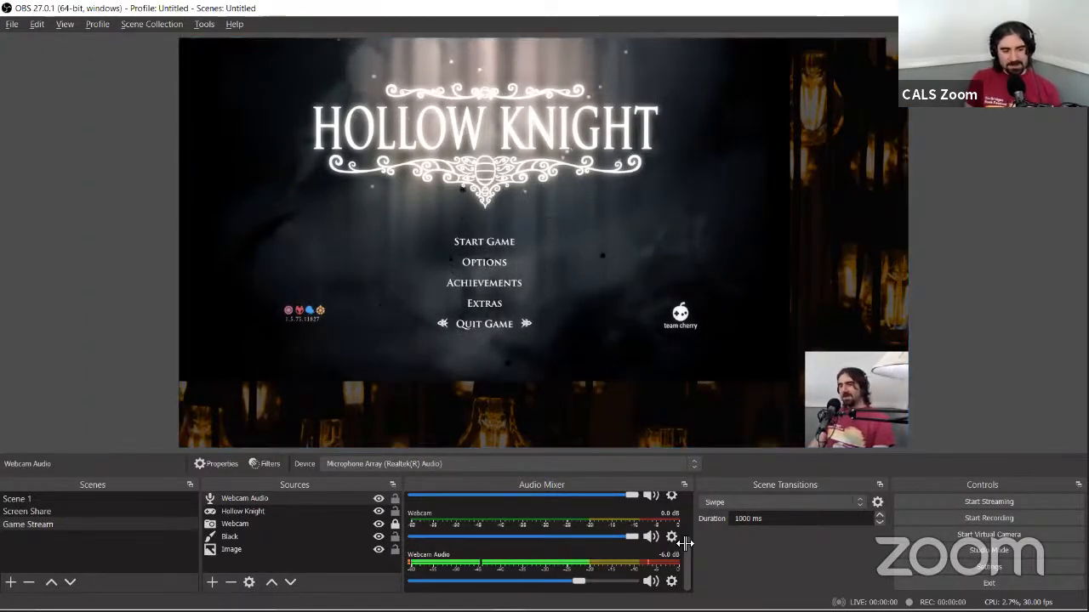
left_click_drag(688, 543, 695, 485)
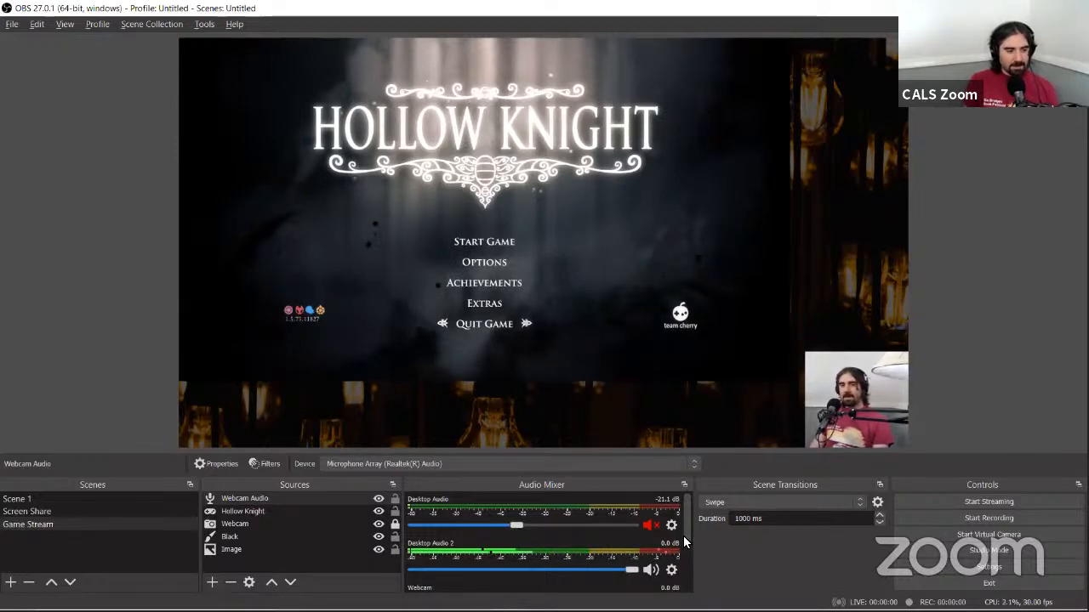
scroll(683, 542, "down", 3)
mouse_move(749, 596)
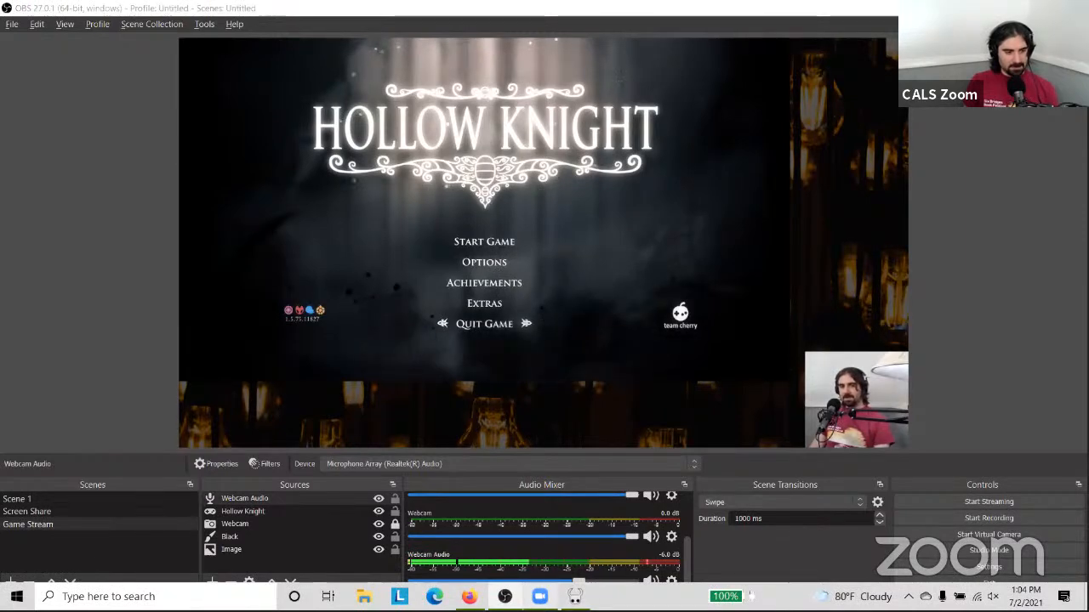
mouse_move(537, 595)
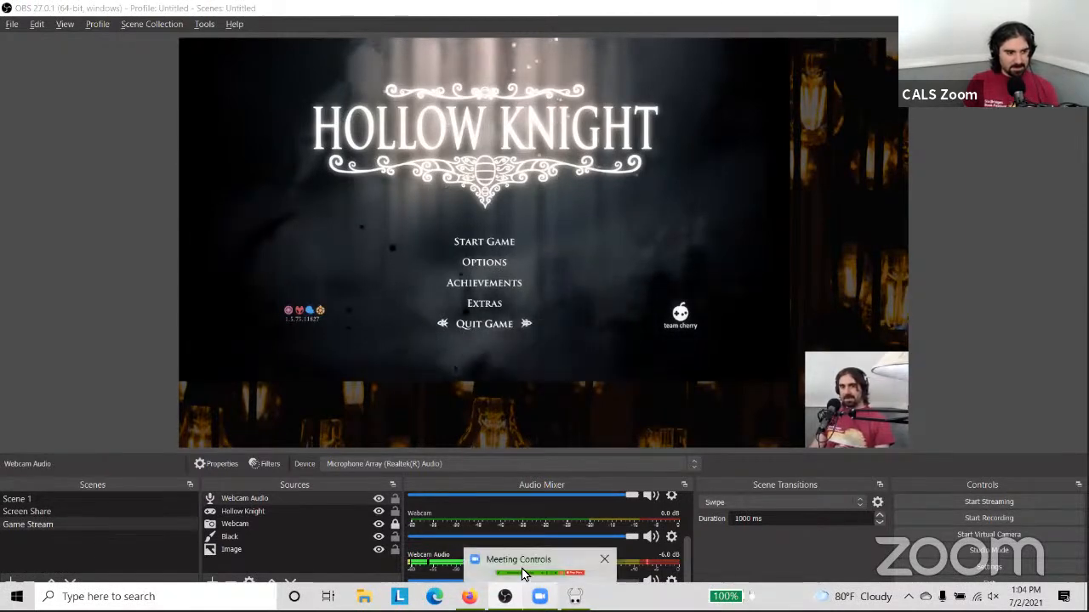
left_click(696, 179)
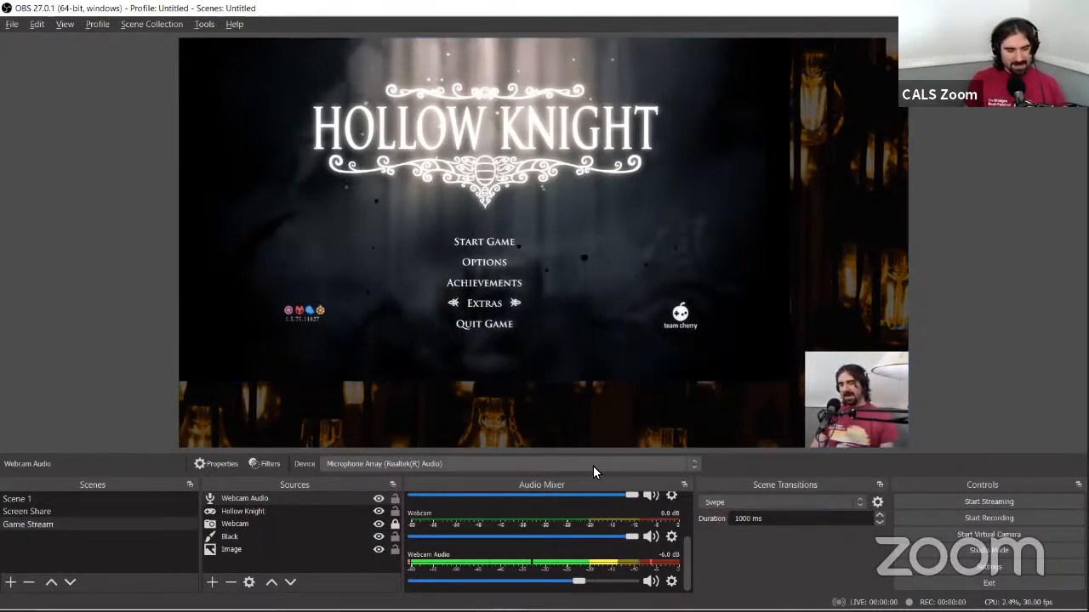
left_click(211, 582)
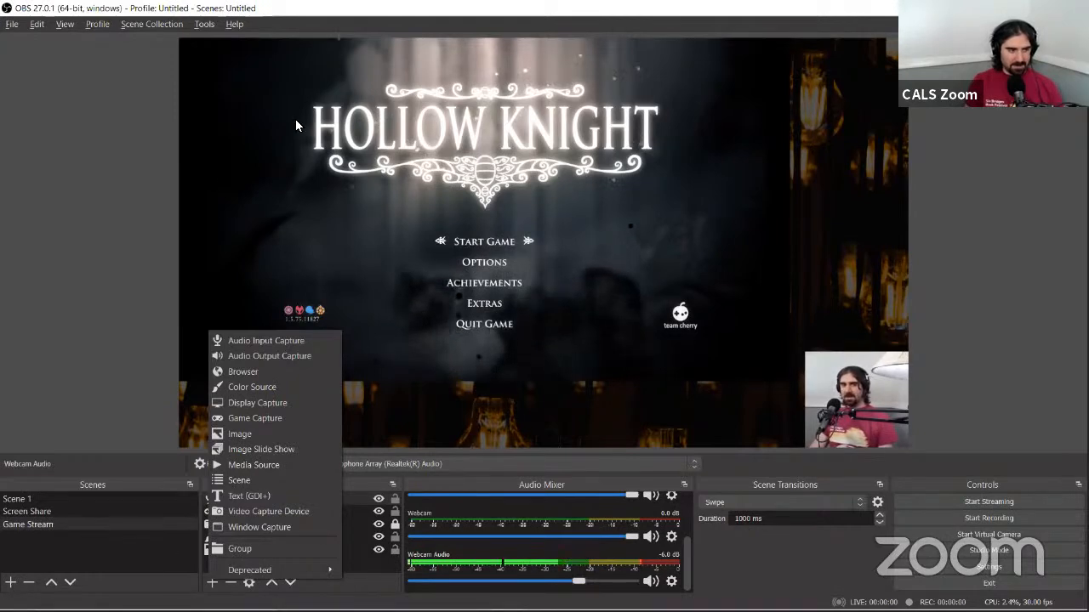
left_click(380, 8)
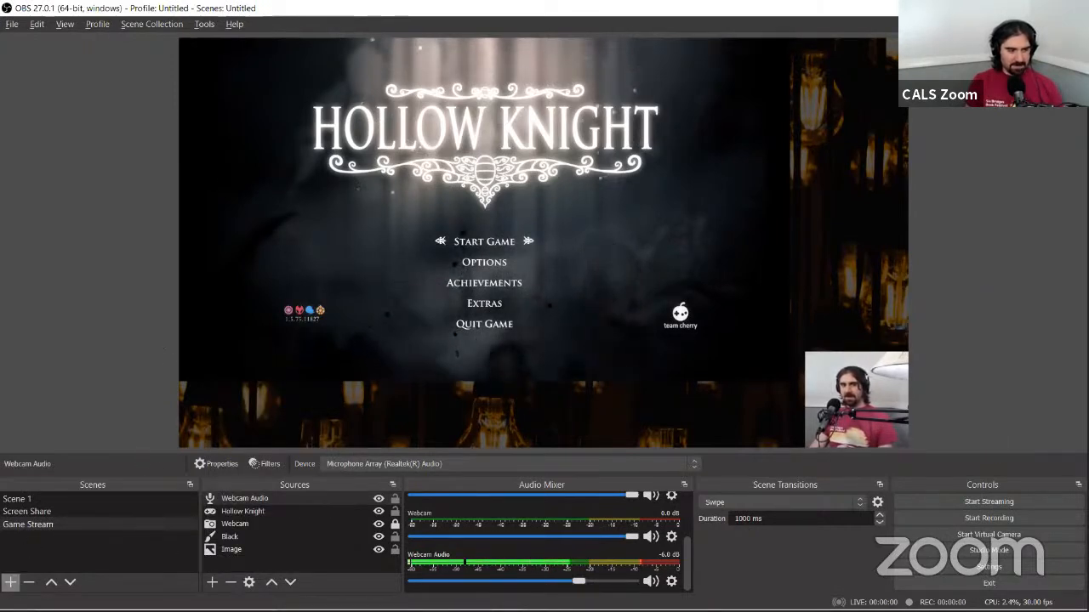
Step: Add a new scene named Video
left_click(10, 582)
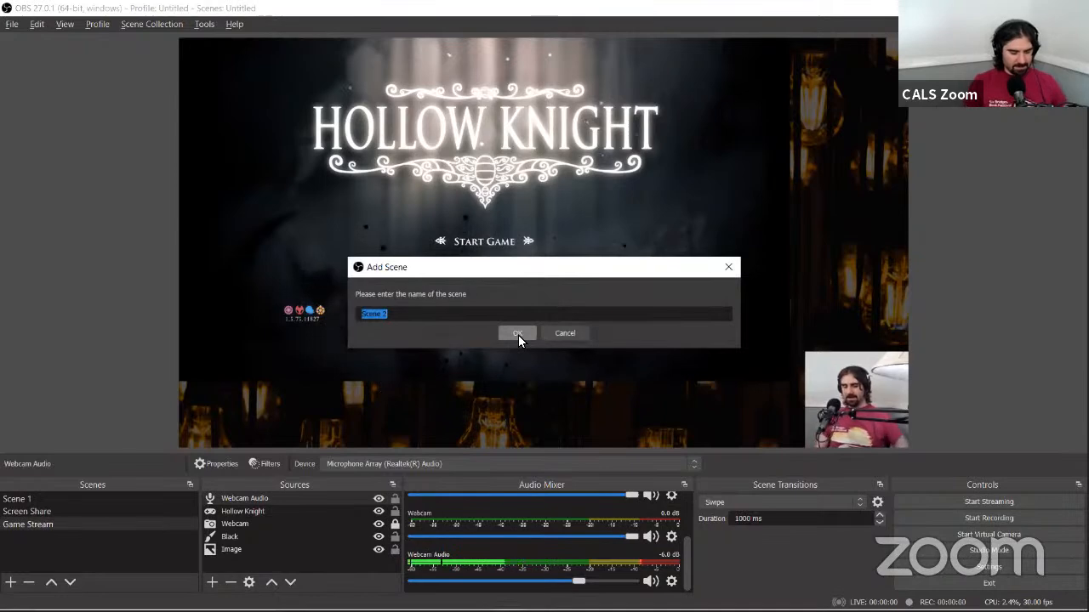
type("Video")
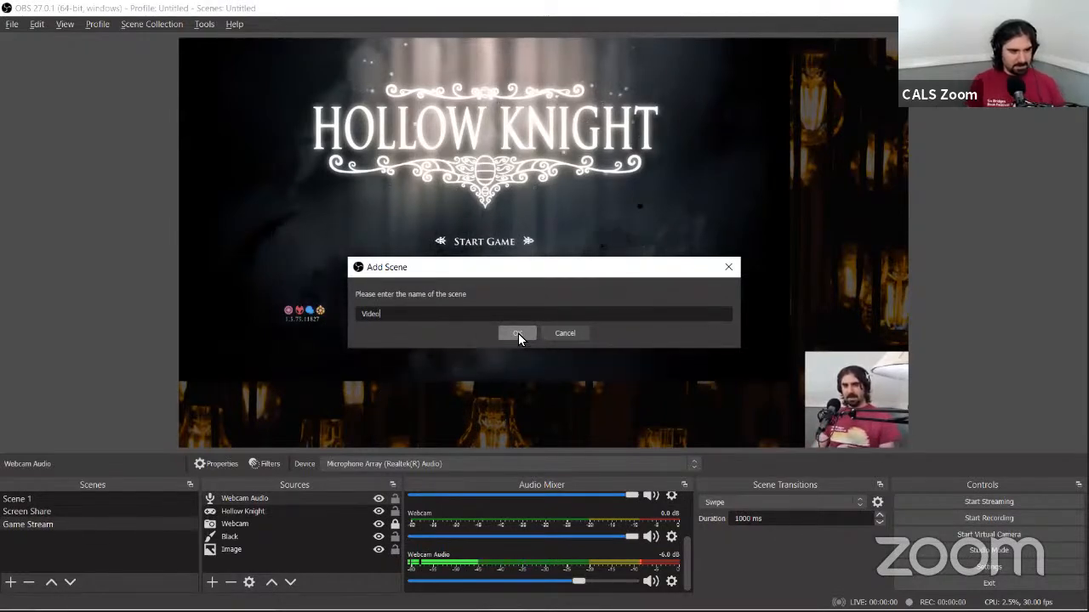
left_click(517, 333)
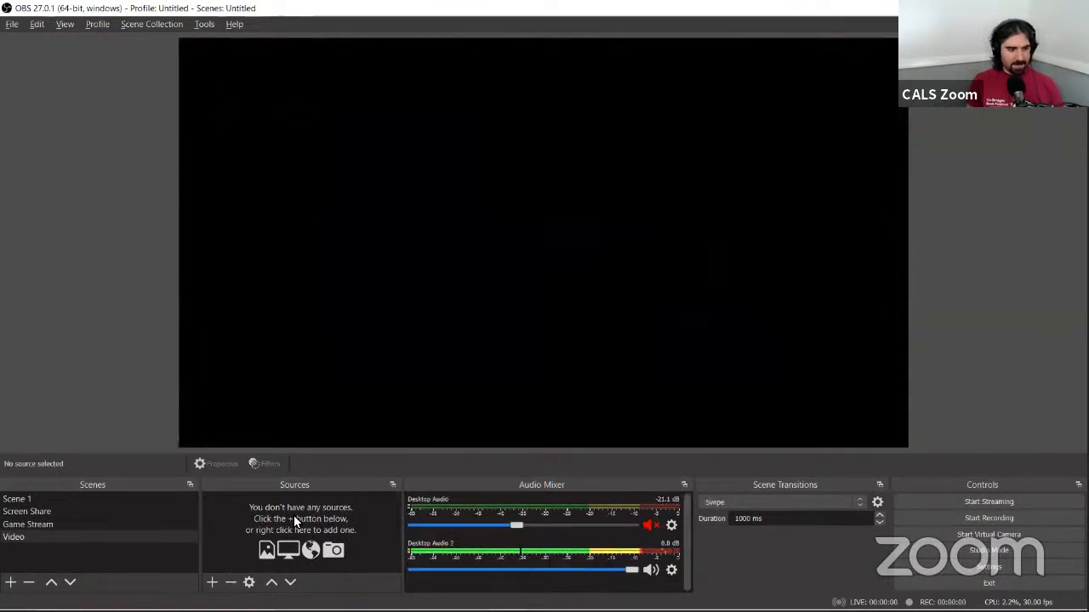
Step: Add a new Media Source named Video file to the Video scene
left_click(218, 586)
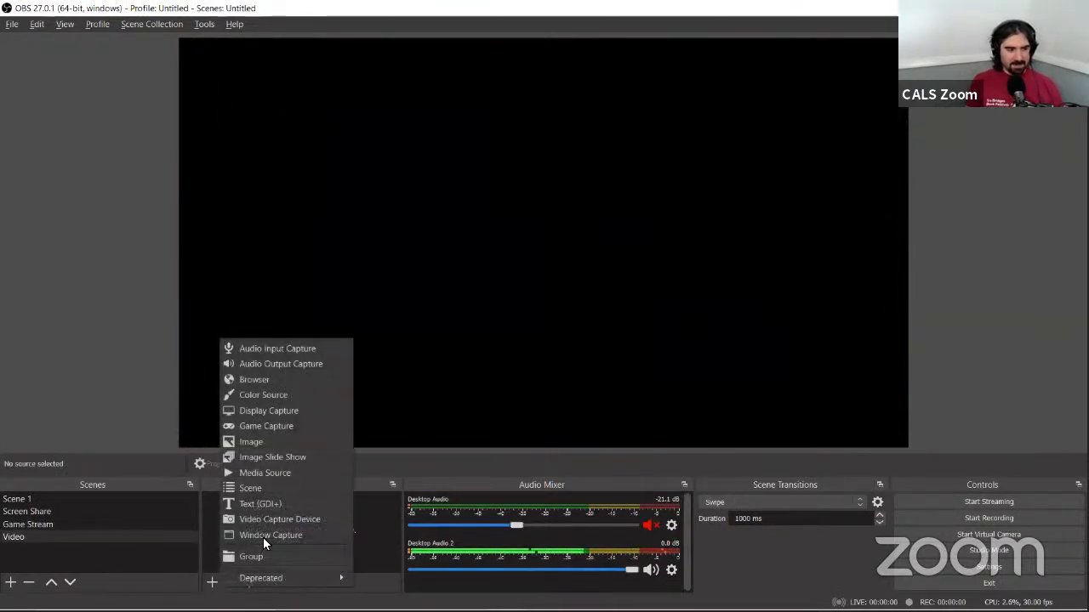
left_click(336, 478)
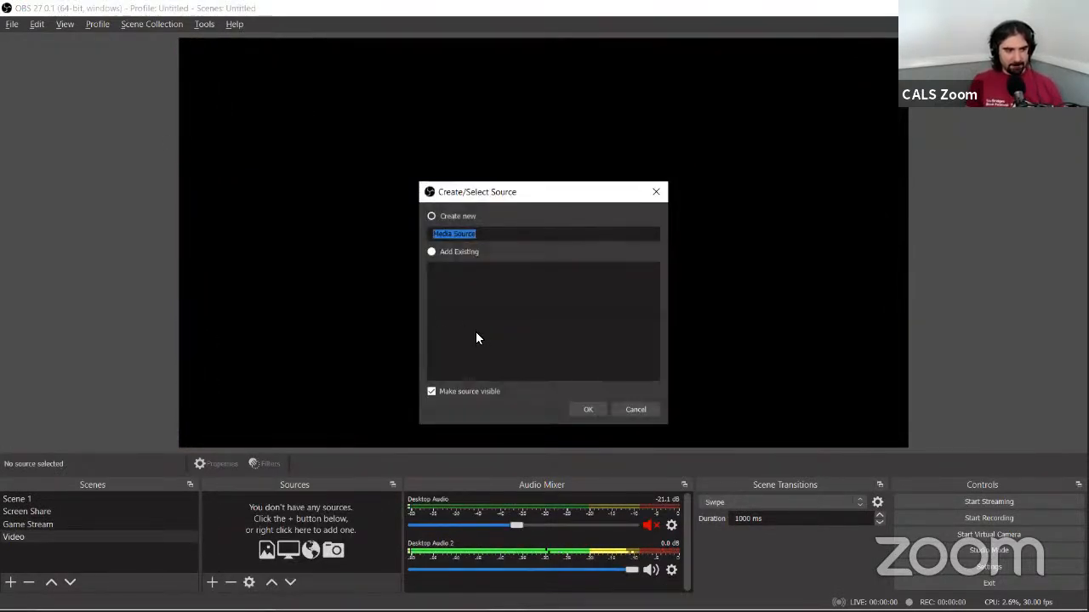
type("Video")
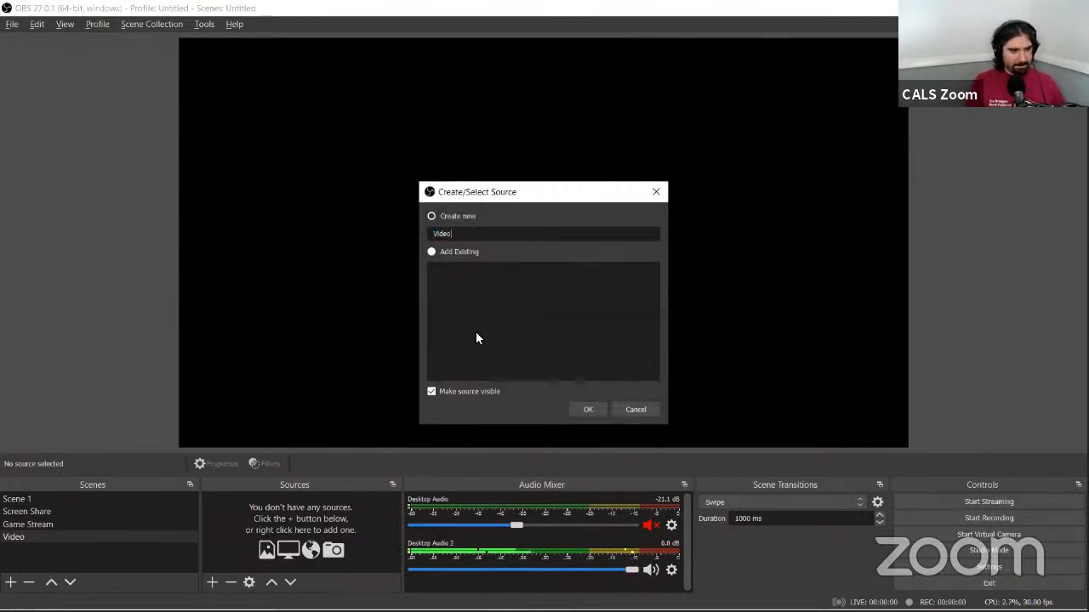
left_click(594, 411)
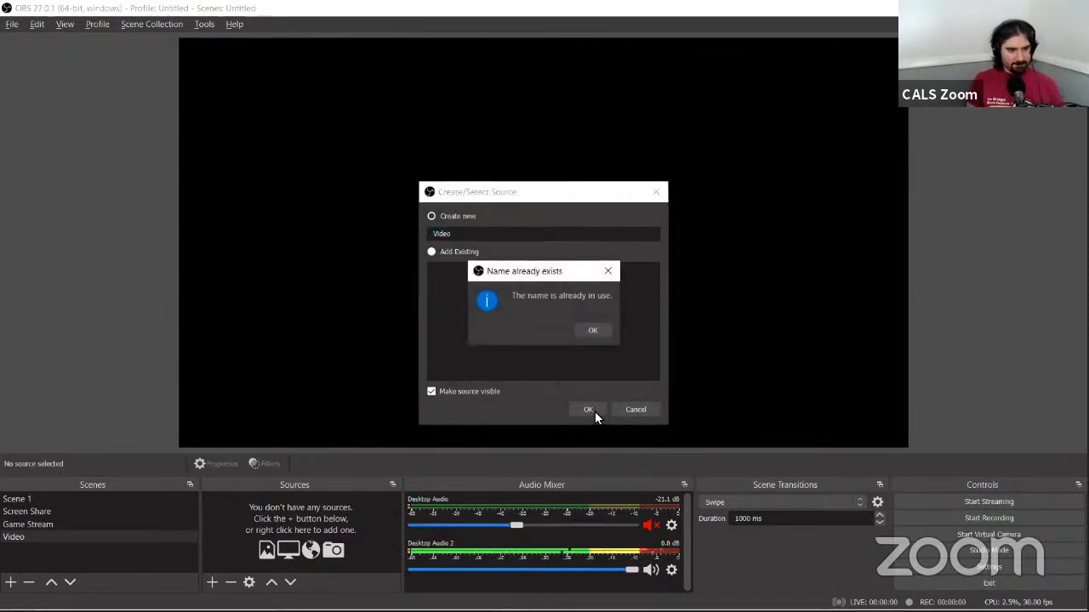
left_click(587, 328)
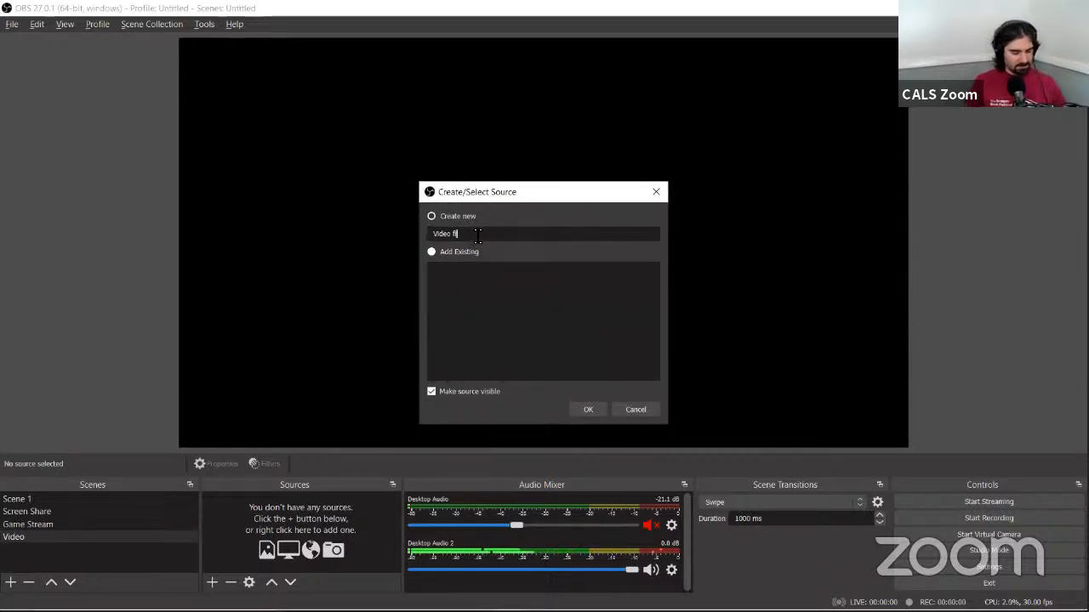
type("file")
left_click(598, 414)
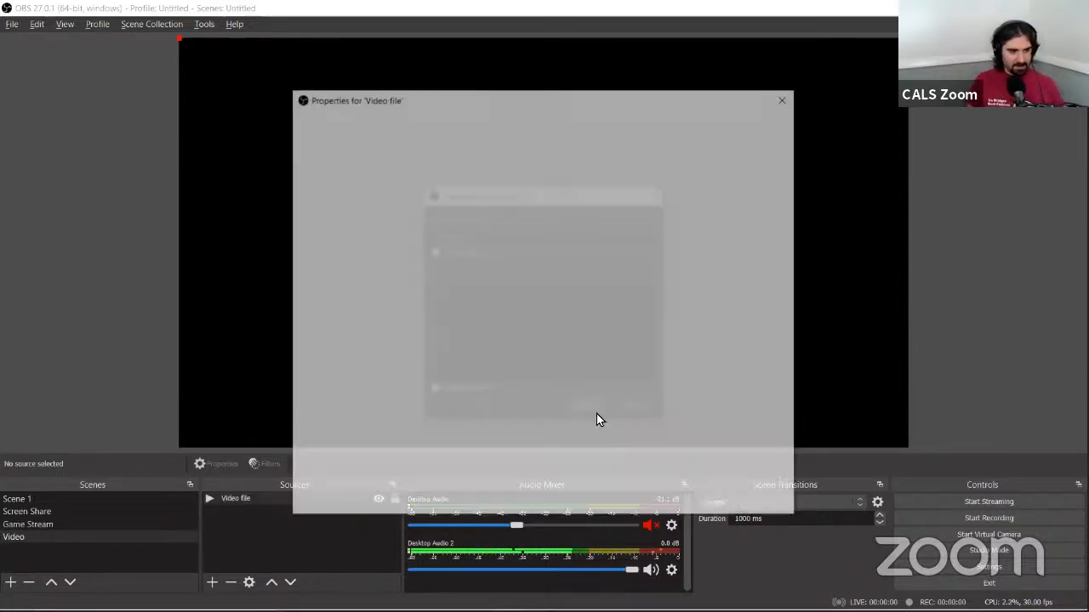
Step: Choose Pexels Videos 2957.mp4 from the Desktop as the Video file source's local file
left_click(753, 388)
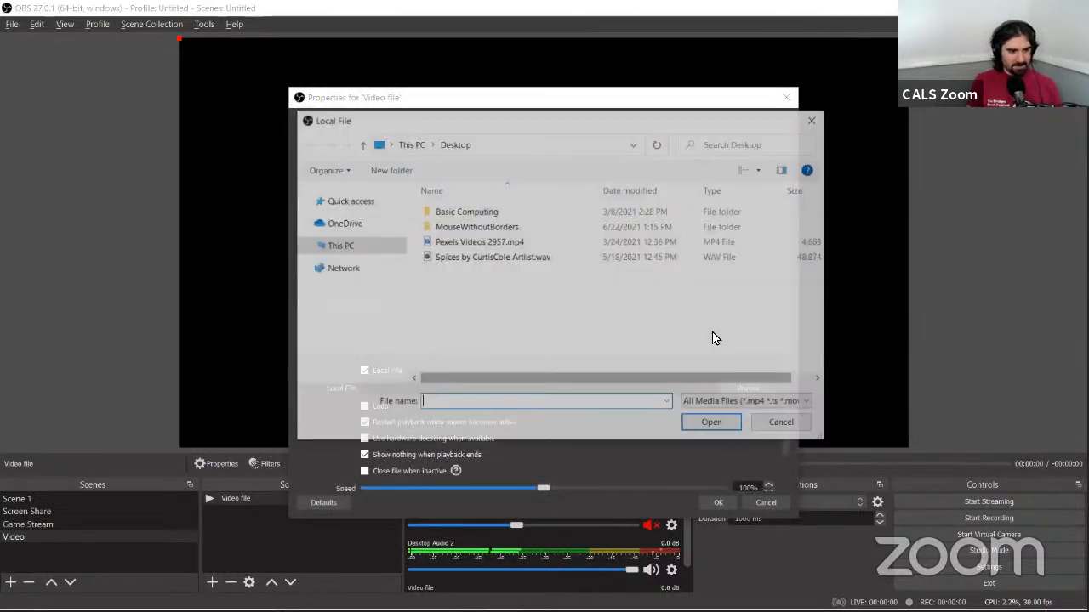
left_click(478, 242)
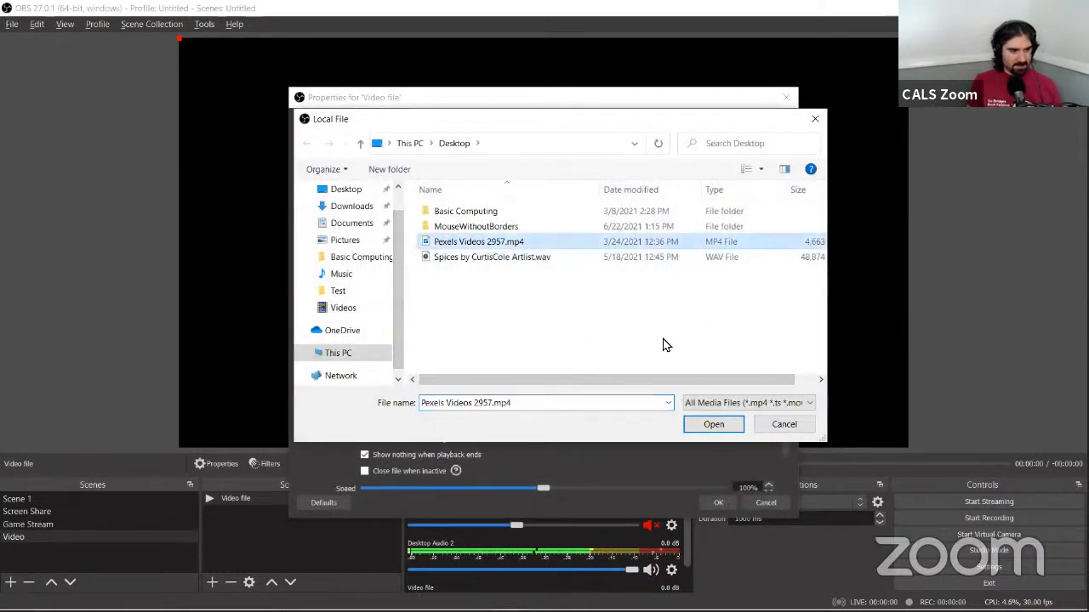
left_click(713, 424)
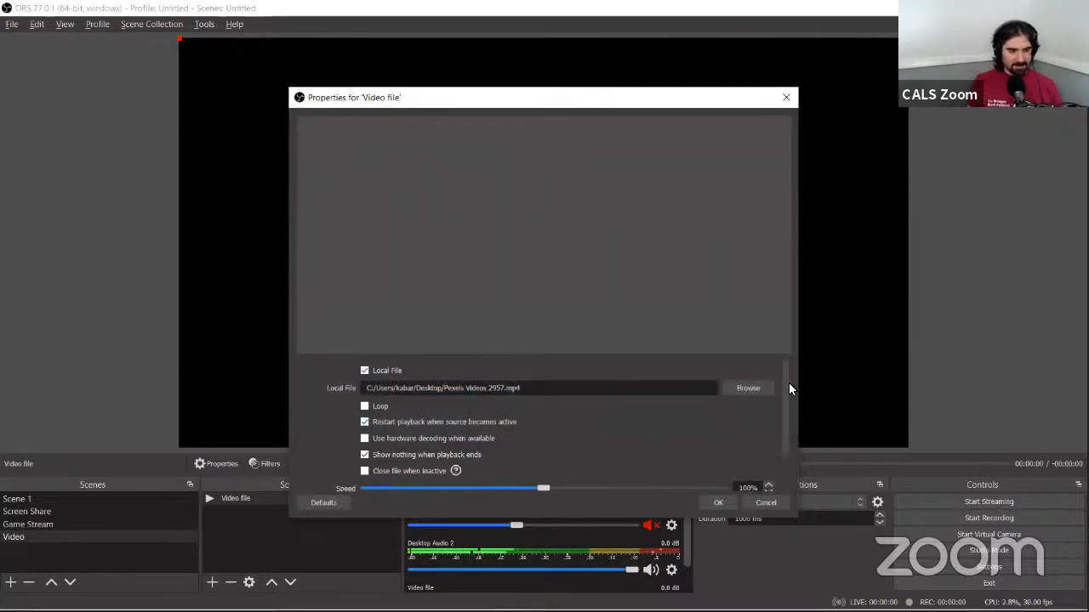
Step: Enable Loop and hardware decoding when available for the Video file source and accept its properties
mouse_move(785, 383)
left_mouse_down()
mouse_move(782, 418)
mouse_move(786, 358)
mouse_move(785, 437)
mouse_move(782, 380)
left_mouse_up()
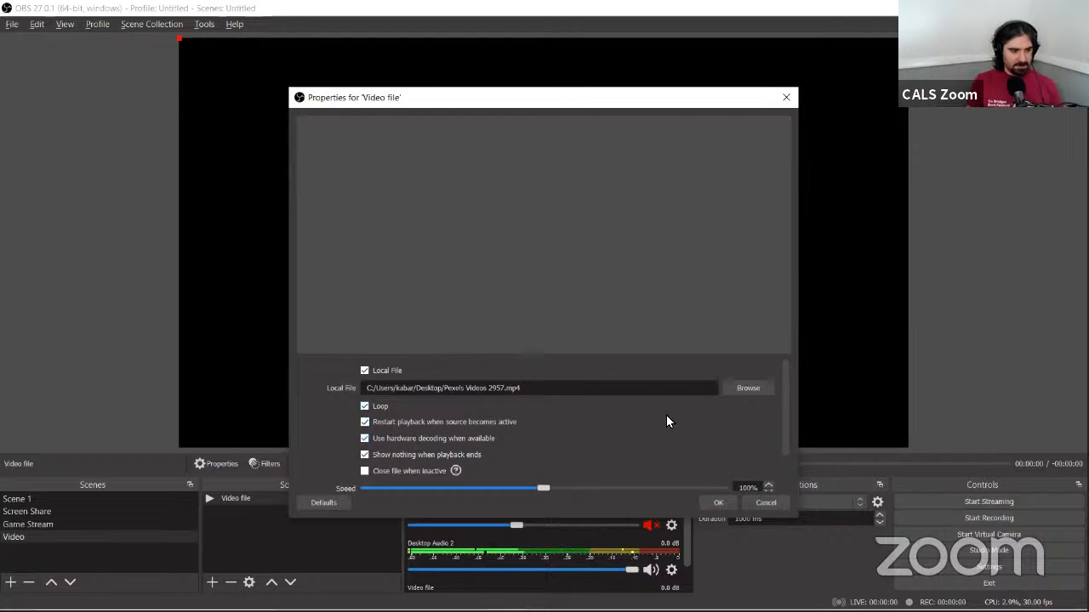
mouse_move(784, 415)
left_mouse_down()
mouse_move(783, 428)
mouse_move(778, 396)
left_mouse_up()
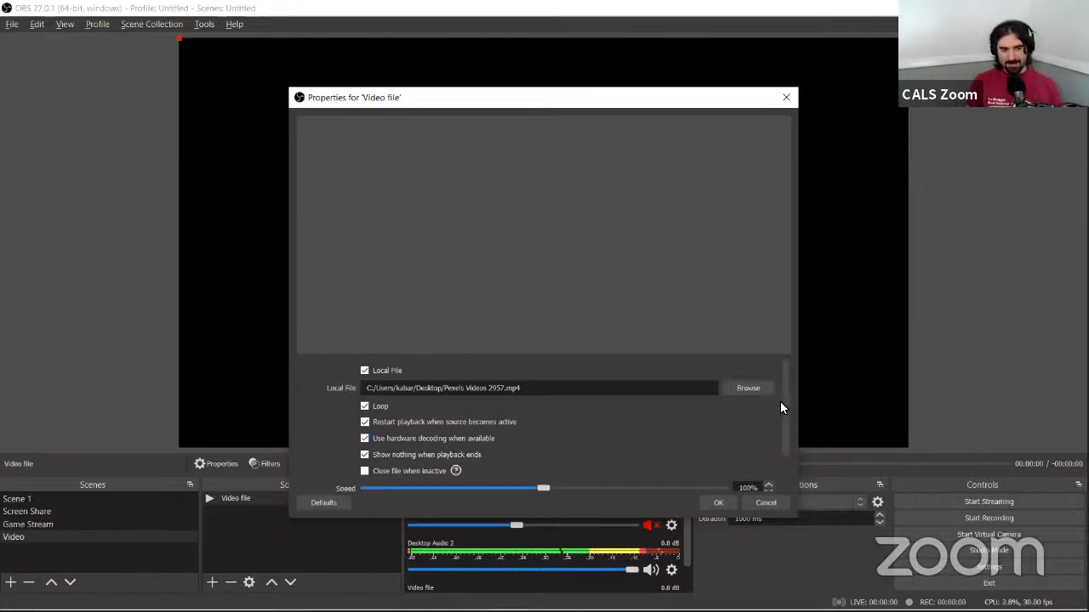
left_click_drag(786, 392, 704, 455)
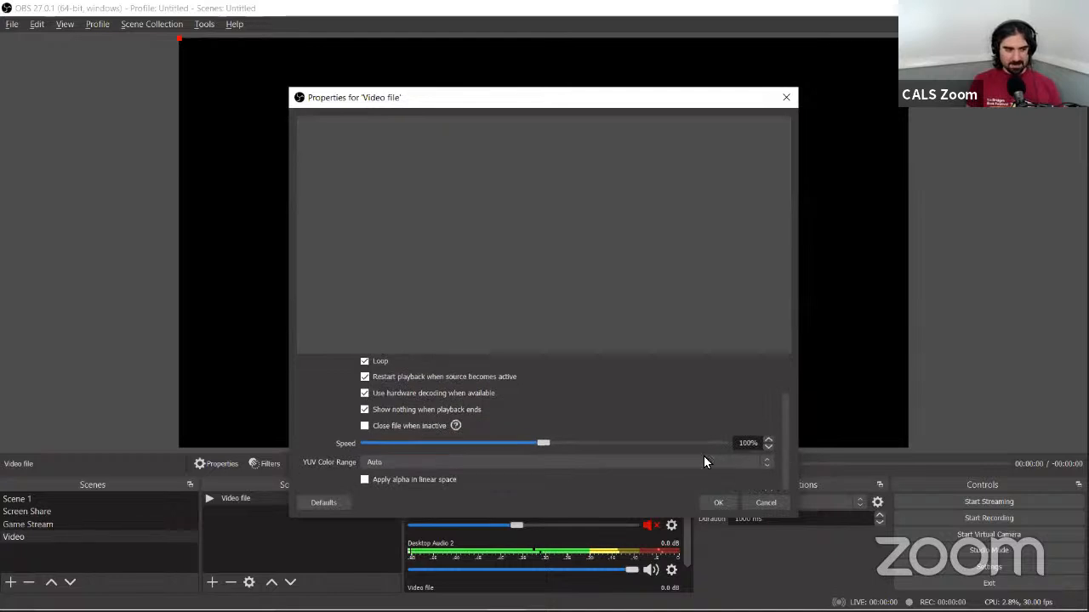
left_click(714, 503)
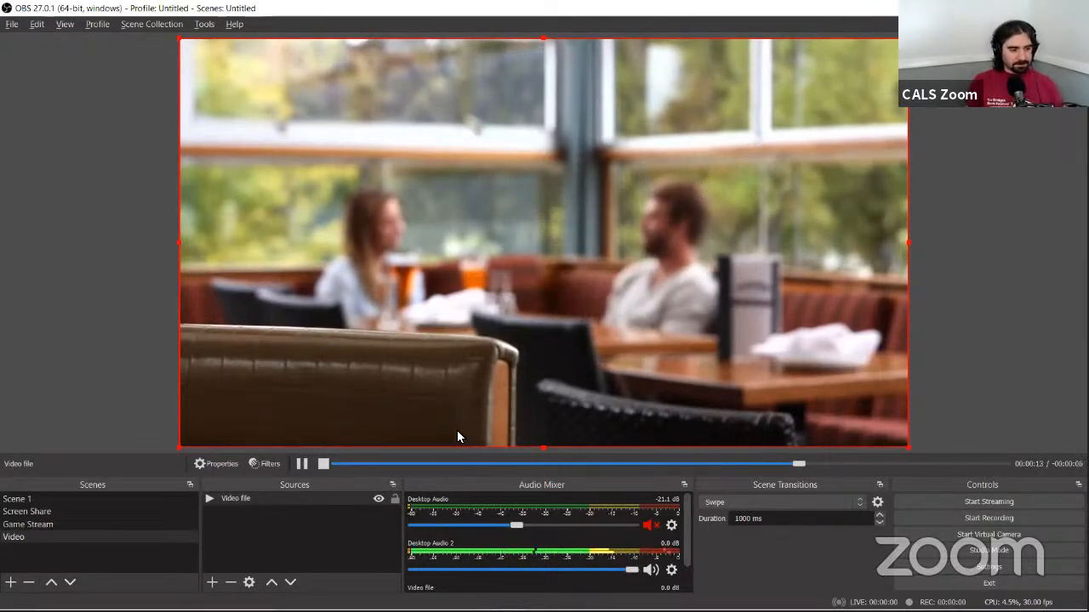
Step: Switch back to the Game Stream scene
left_click(39, 524)
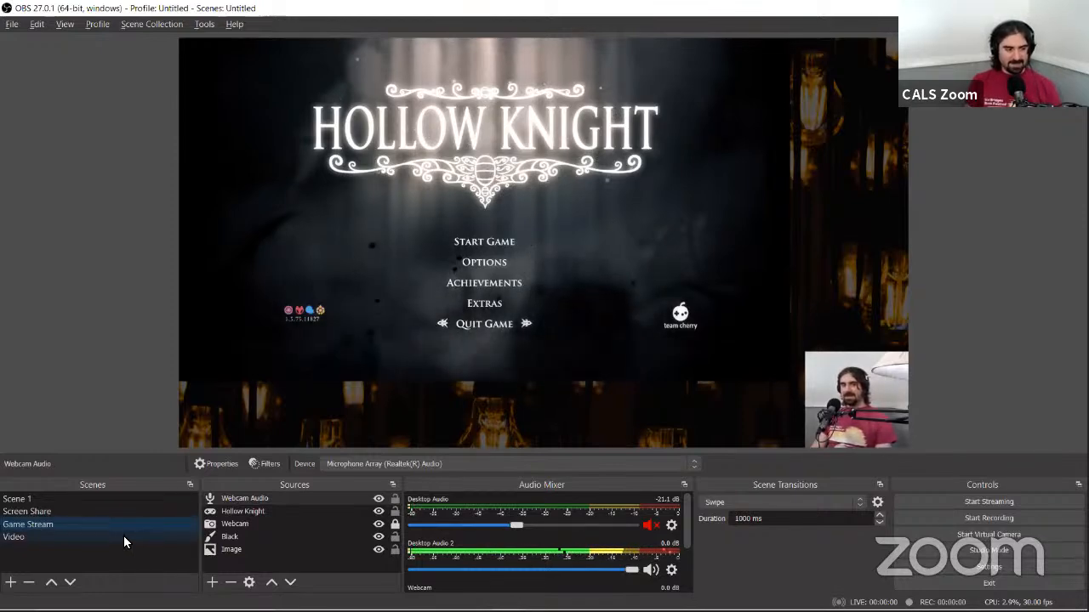
Step: Switch to the Video scene and mute Desktop Audio 2 in the audio mixer
left_click(123, 537)
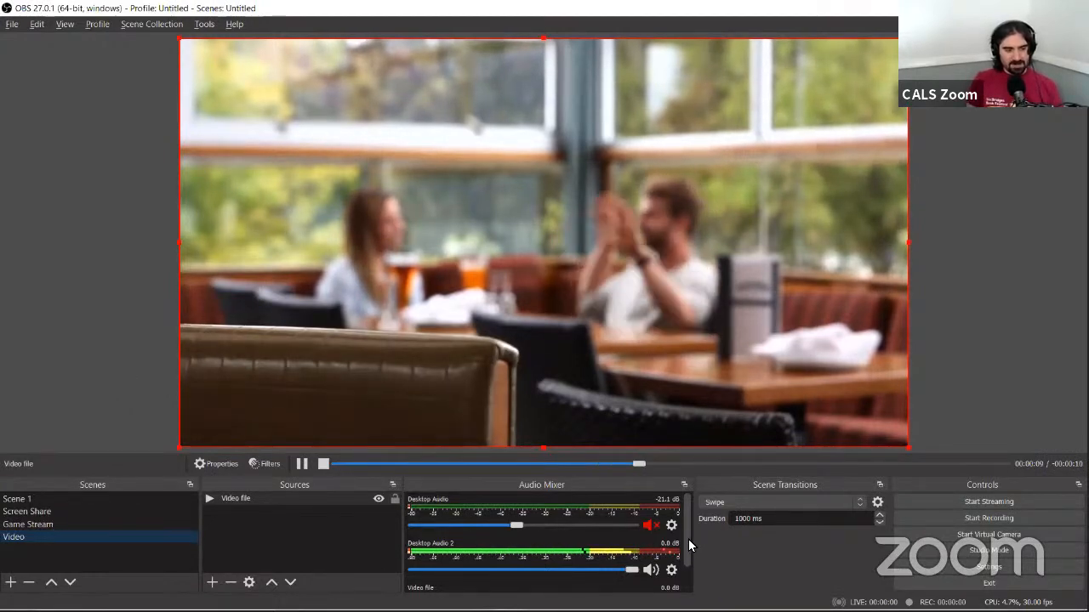
scroll(679, 587, "down", 2)
scroll(681, 557, "up", 2)
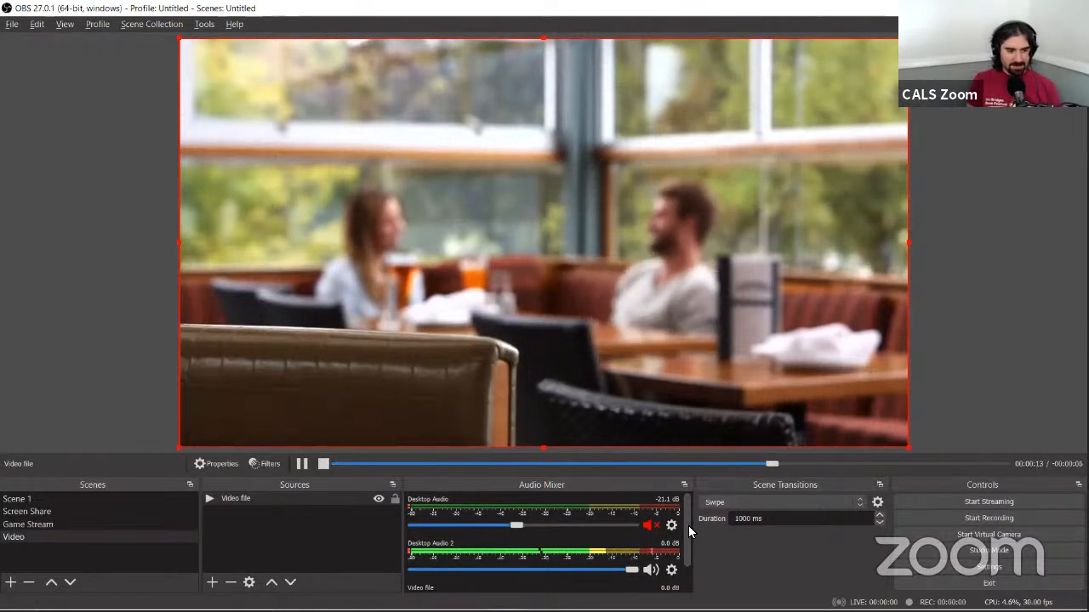
scroll(687, 553, "down", 2)
scroll(681, 529, "up", 2)
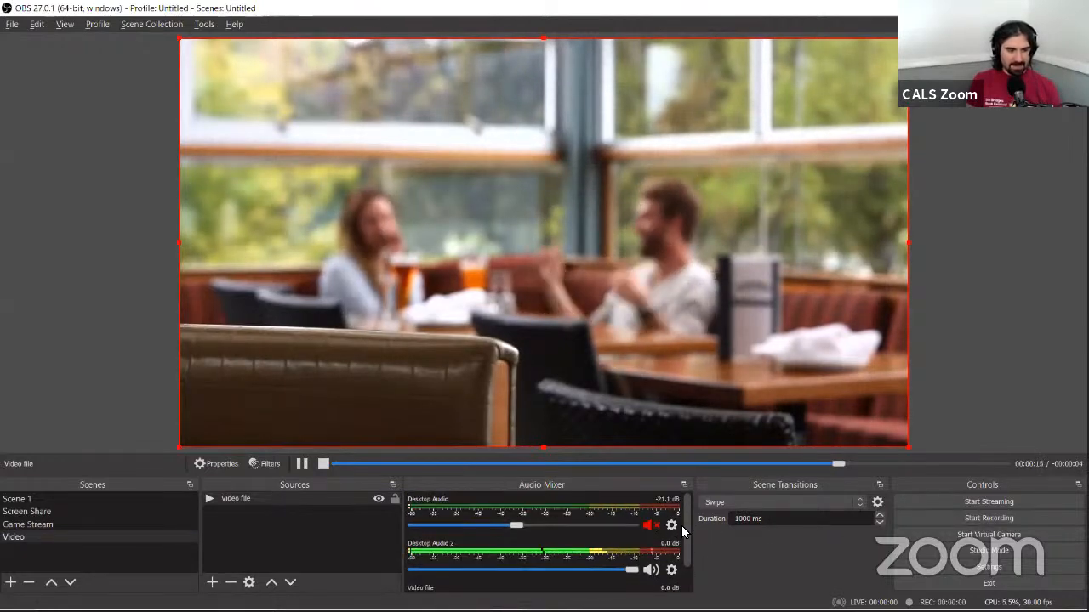
scroll(685, 576, "down", 2)
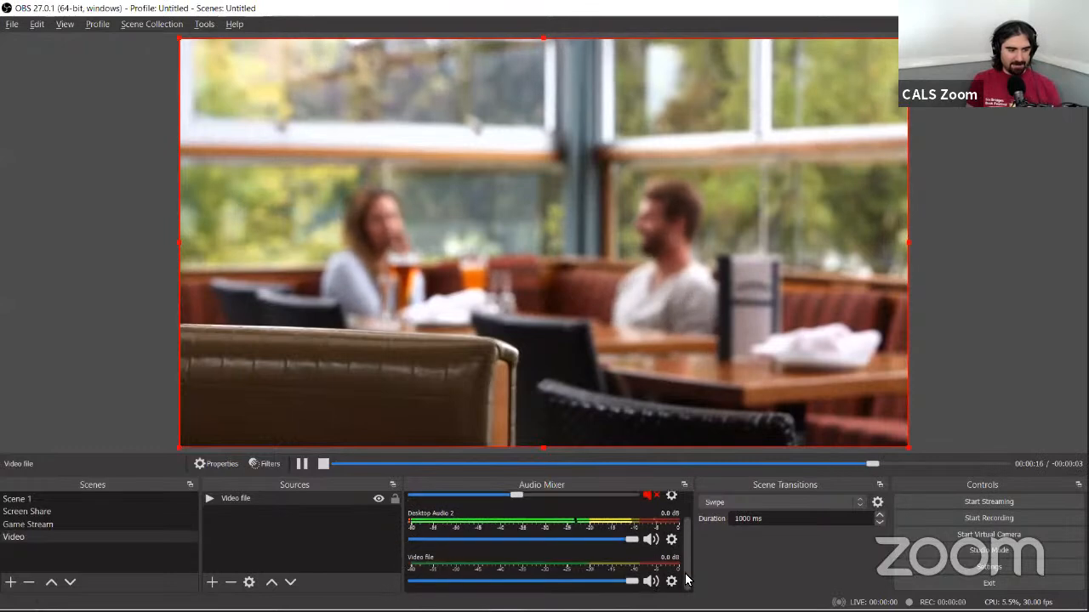
left_click(653, 541)
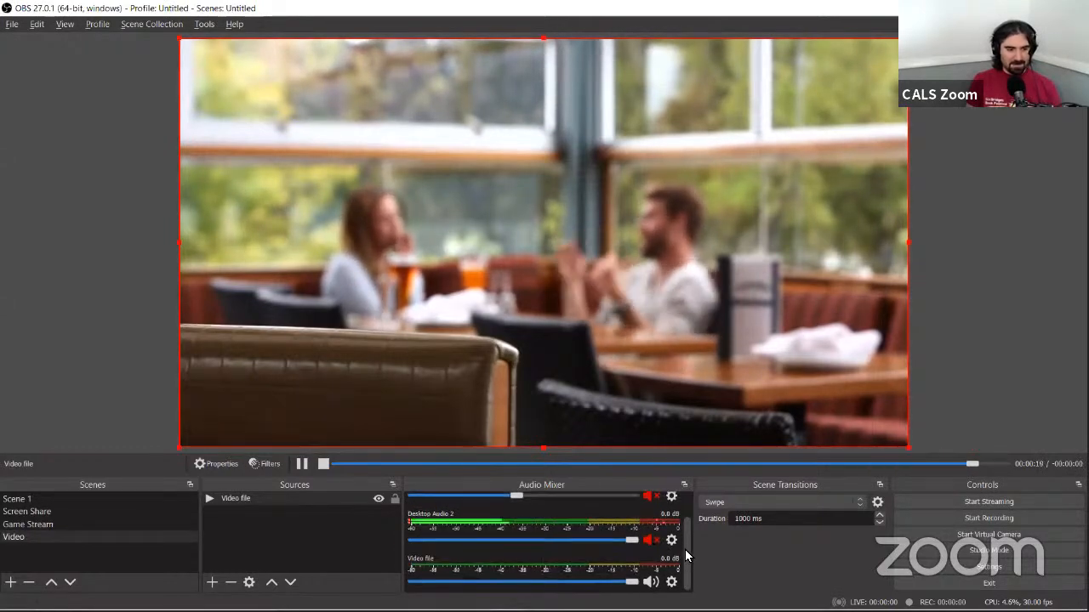
scroll(683, 532, "up", 2)
scroll(685, 540, "down", 2)
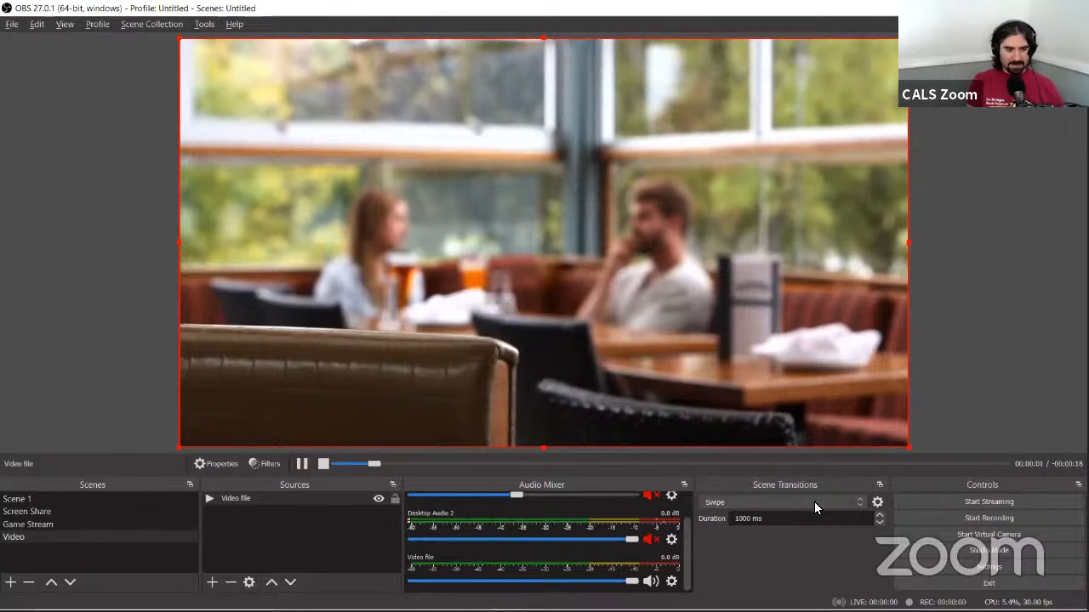
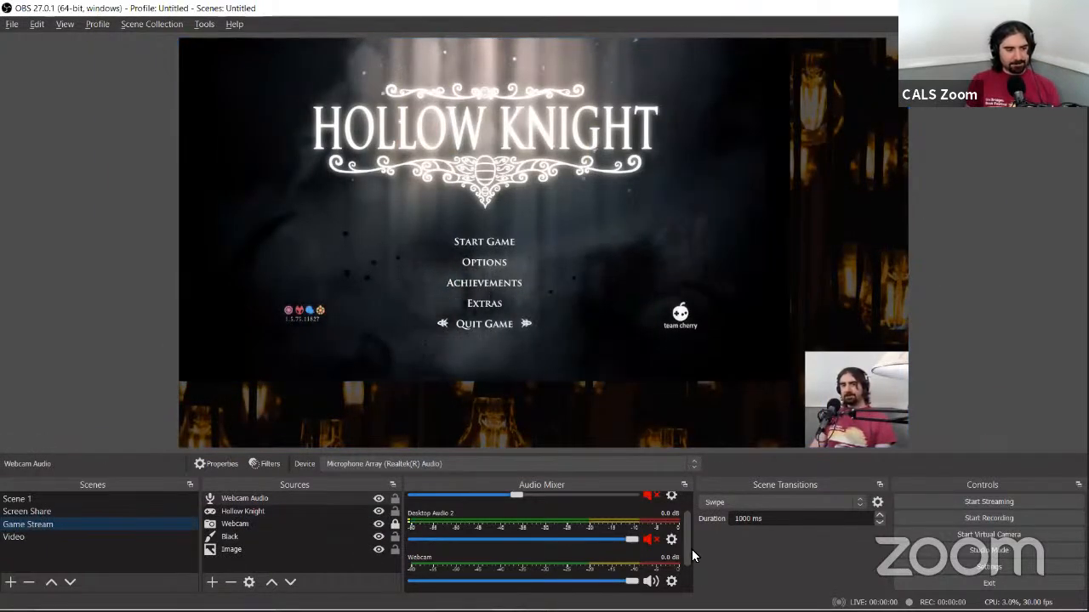
Step: Set the Desktop Audio device to Speakers (Realtek(R) Audio), return it to Default, and accept the properties
left_click_drag(685, 542, 681, 491)
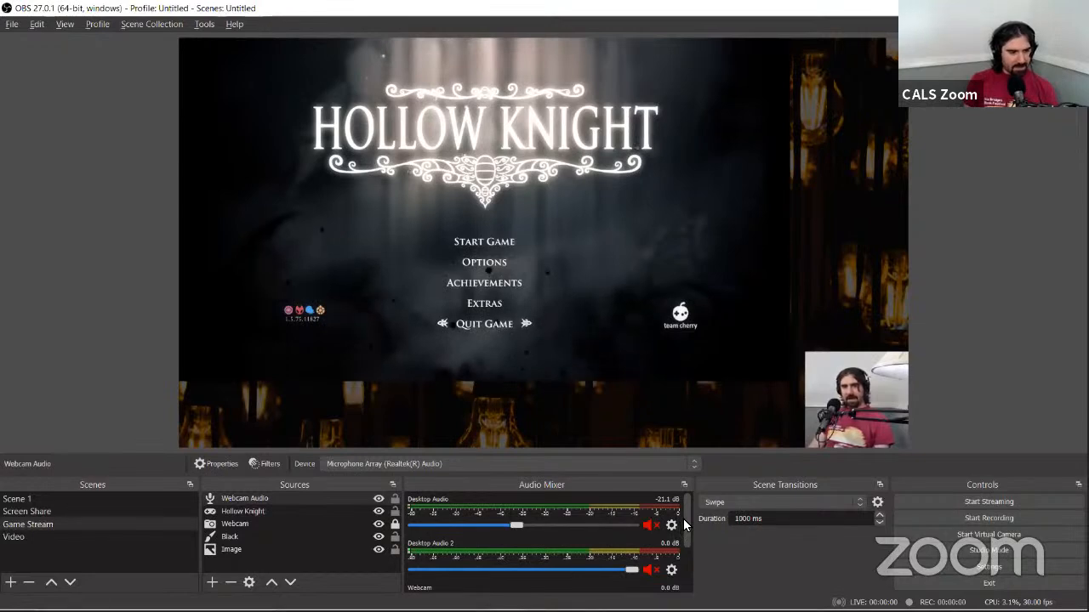
left_click_drag(684, 517, 675, 478)
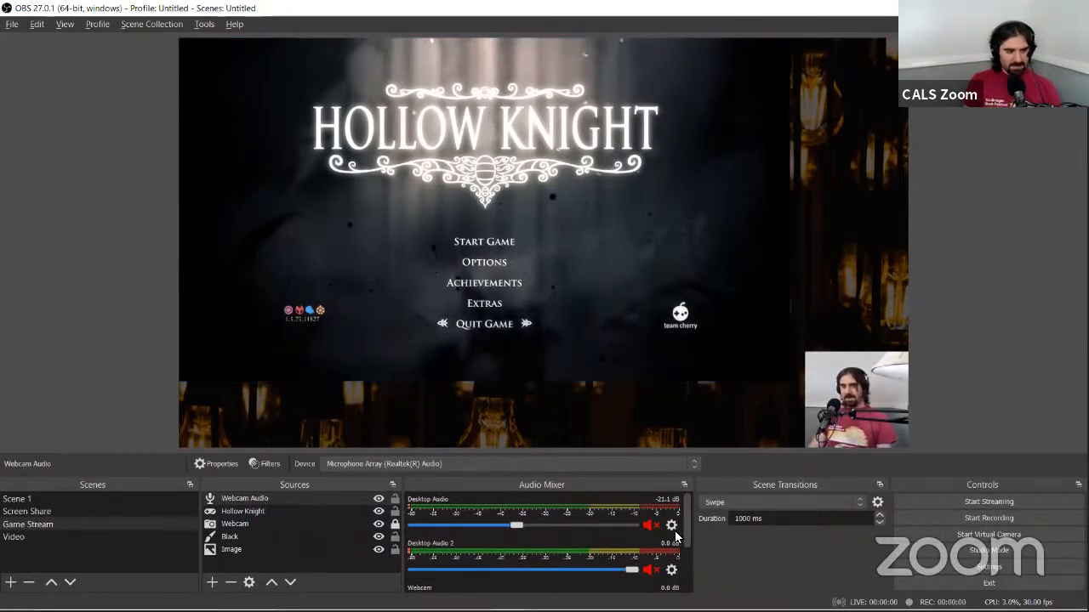
left_click(650, 525)
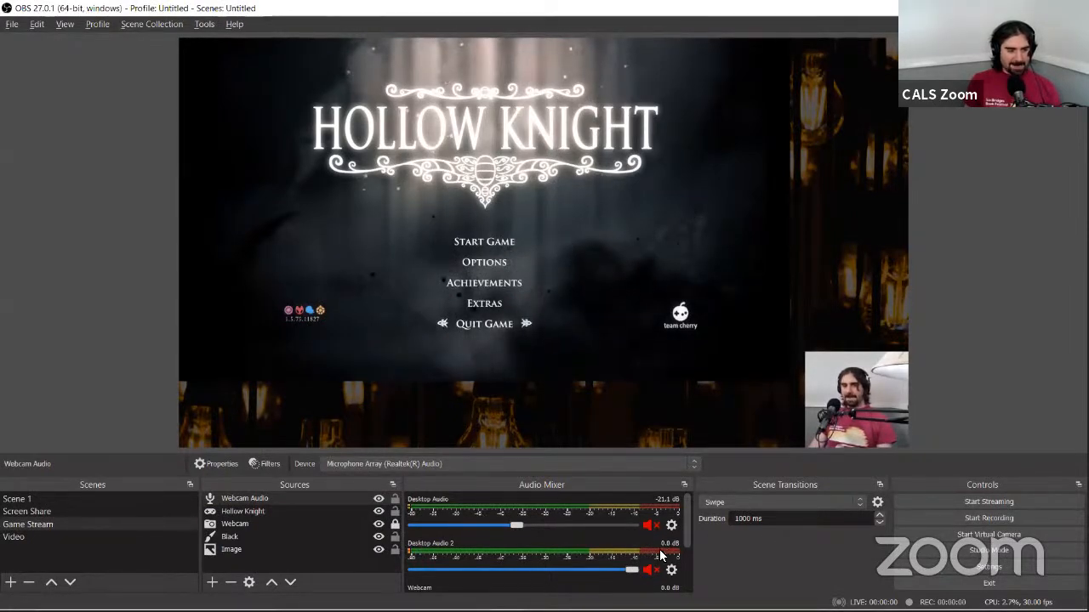
right_click(665, 520)
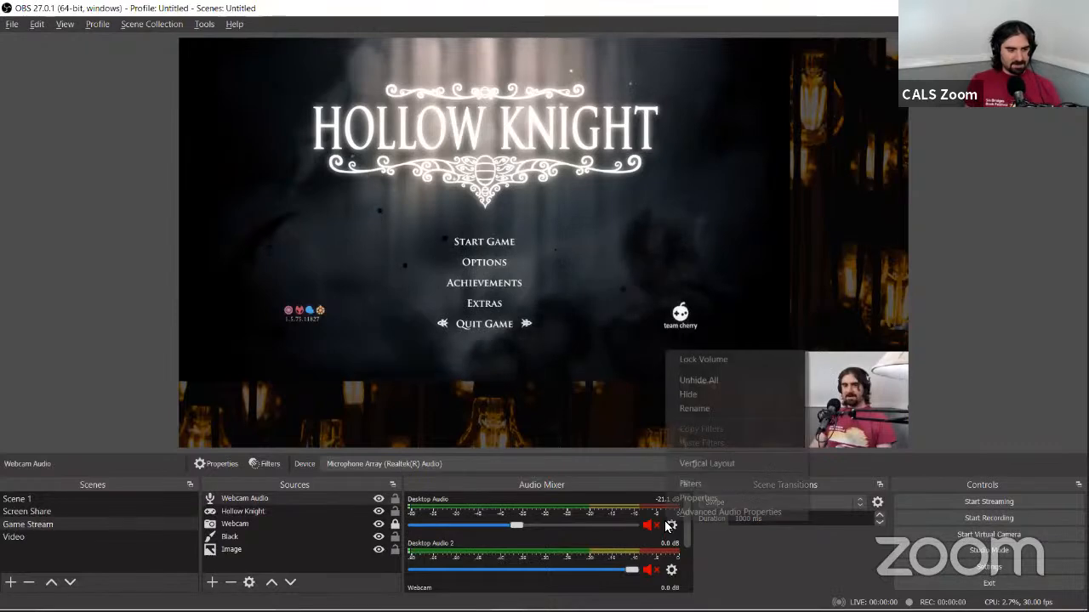
left_click(735, 497)
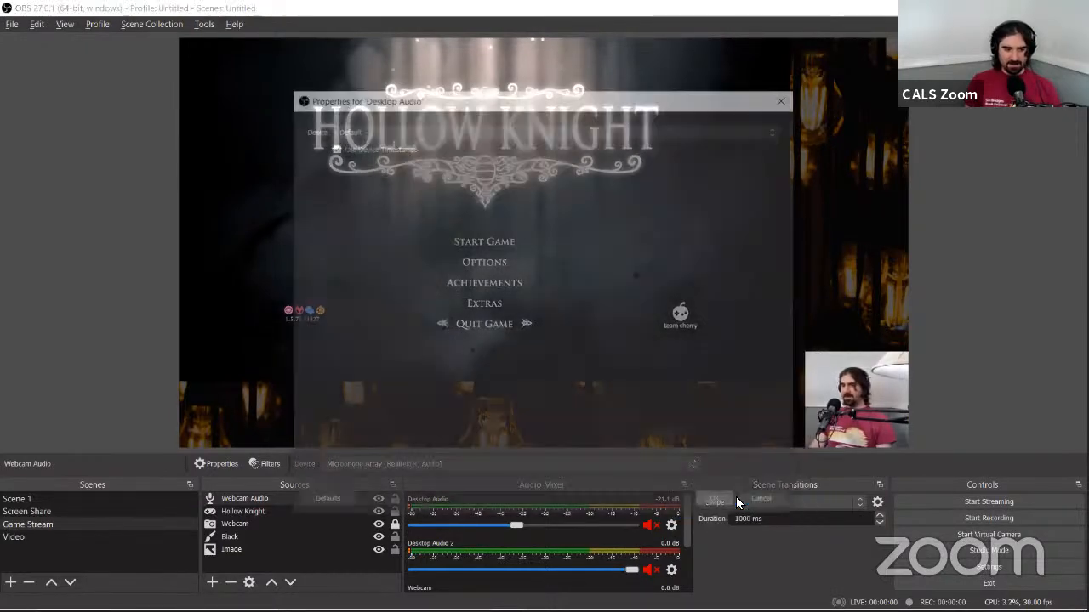
left_click(412, 128)
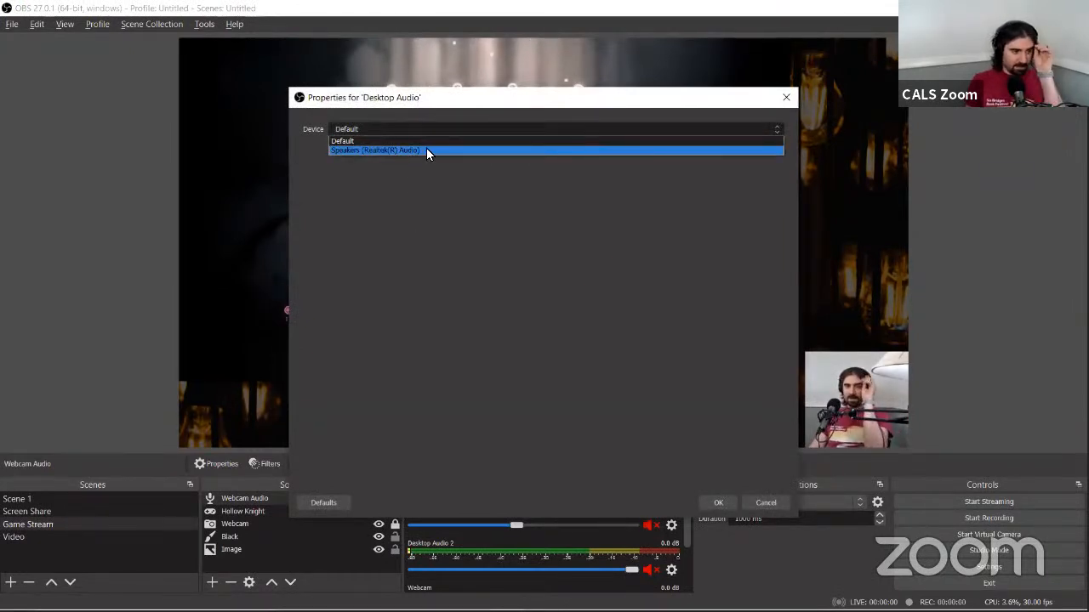
left_click(426, 151)
left_click(410, 129)
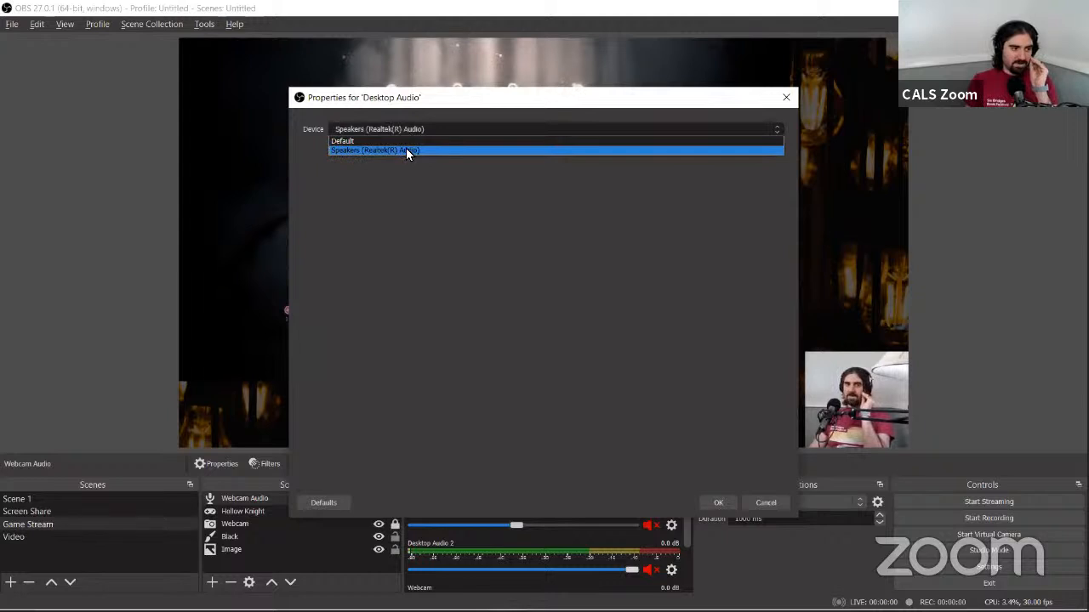
left_click(406, 141)
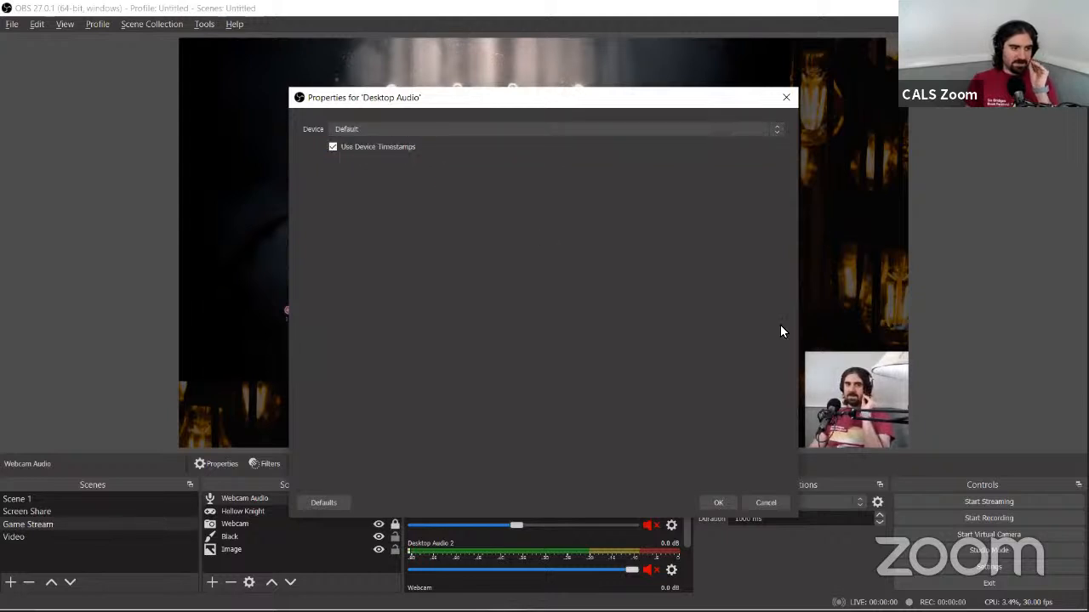
left_click(729, 502)
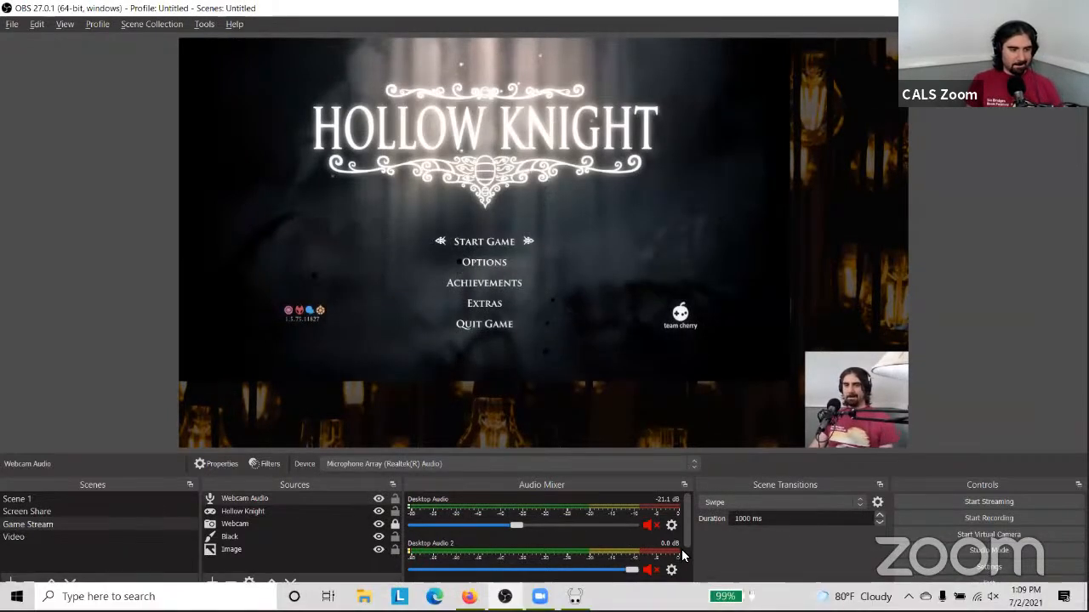
Step: Check the device setting in Desktop Audio 2's properties and close them without changes
left_click(671, 570)
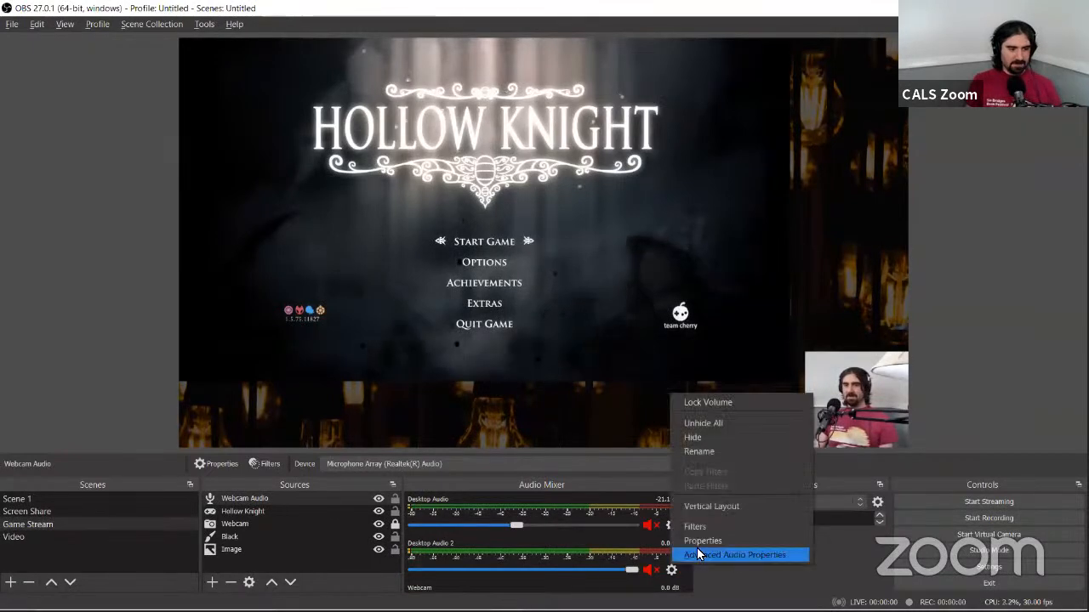
left_click(697, 541)
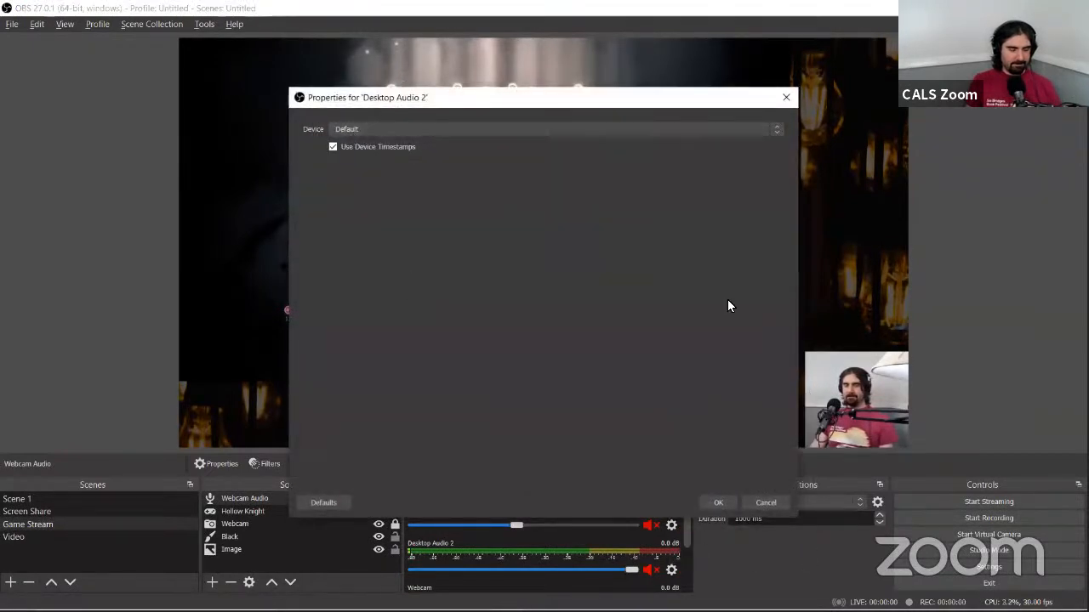
left_click(765, 502)
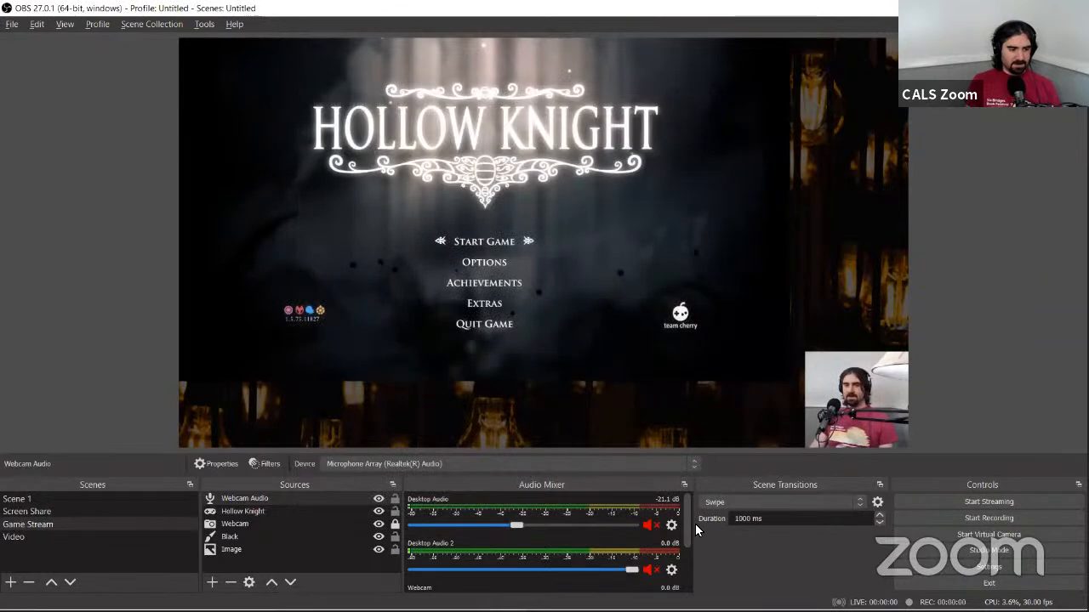
Step: Hide Desktop Audio 2 from the audio mixer and unmute Desktop Audio
left_click(671, 571)
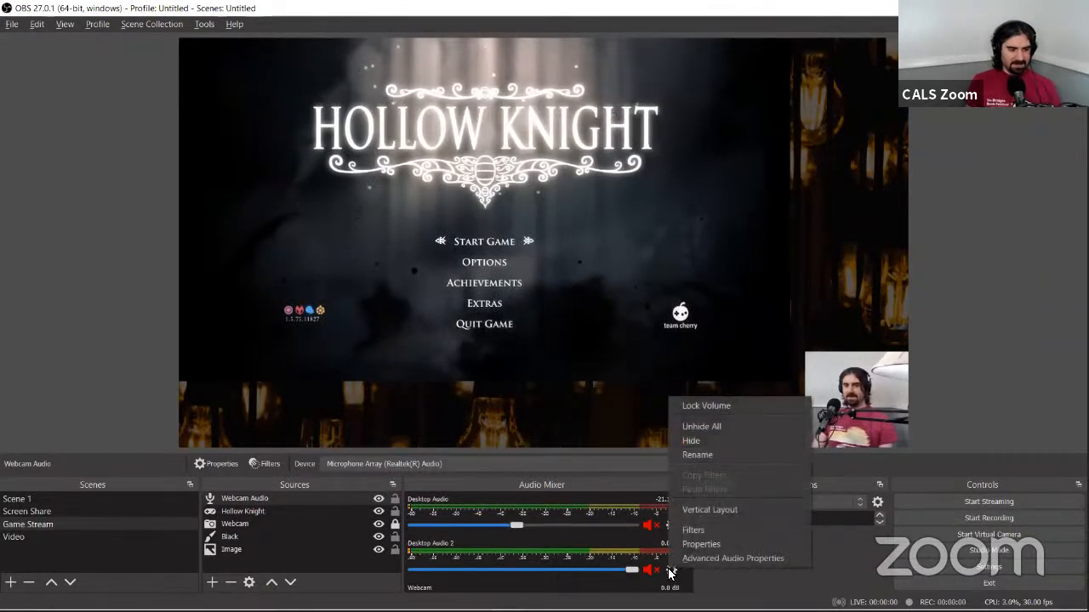
left_click(746, 444)
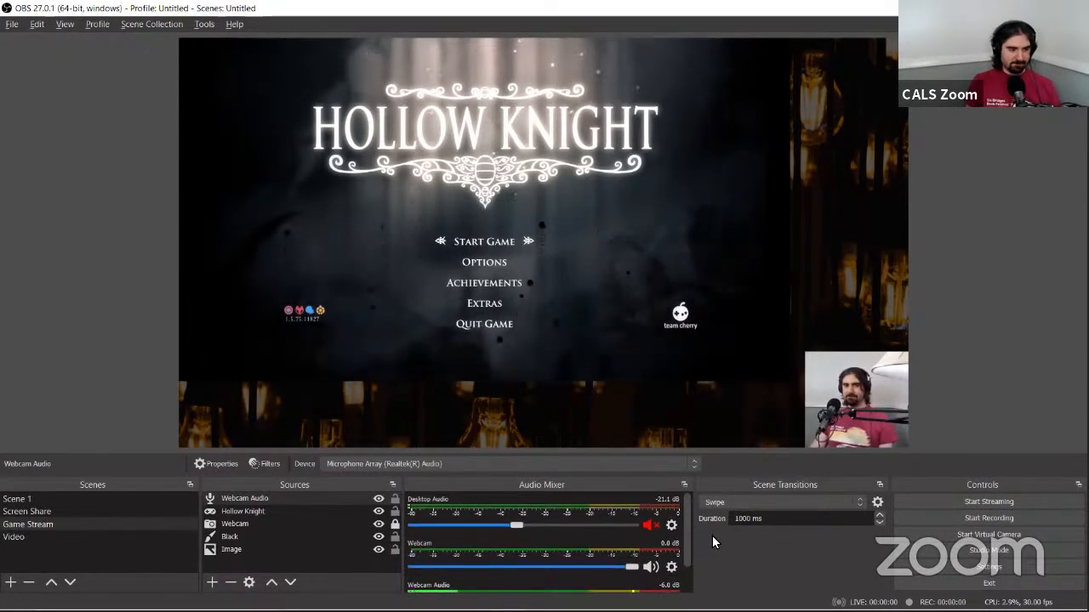
left_click(649, 527)
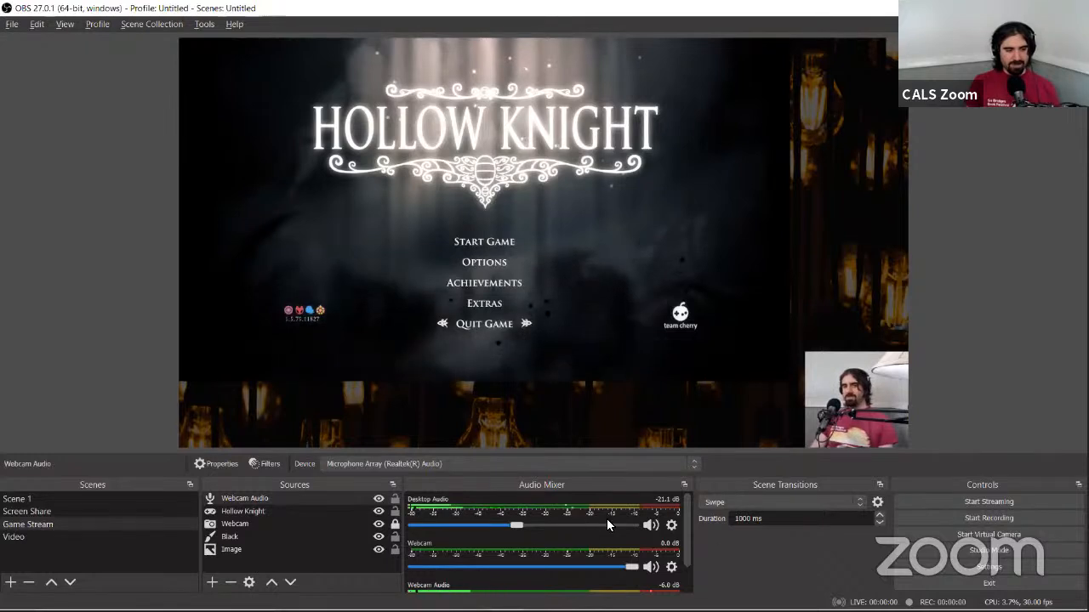
Step: Open the Windows Volume Mixer, lower Zoom Meetings to minimum to unmute it, and raise it back to full volume
mouse_move(750, 595)
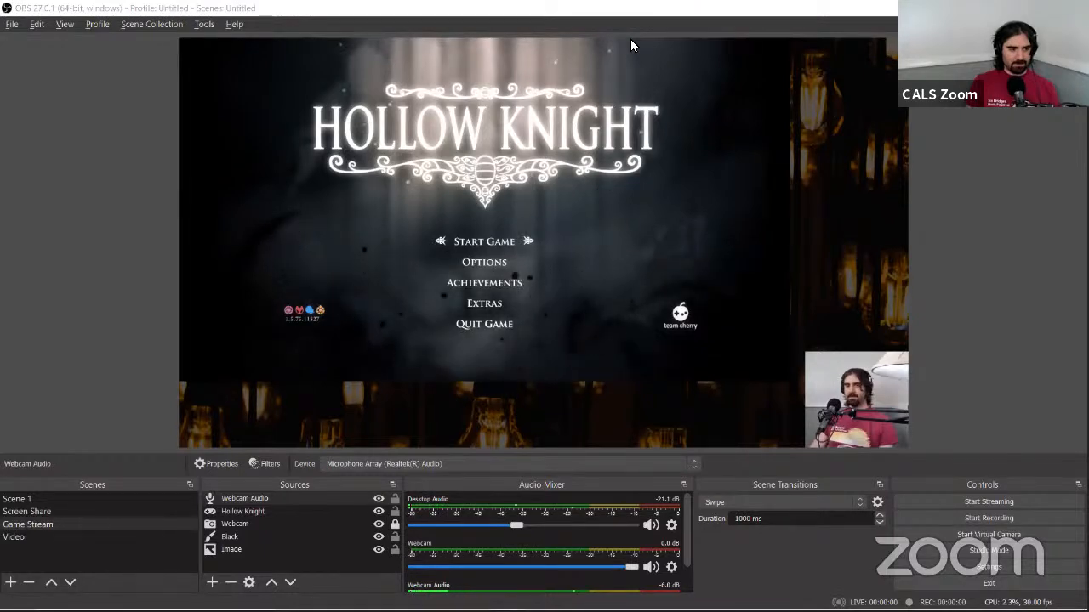
mouse_move(944, 608)
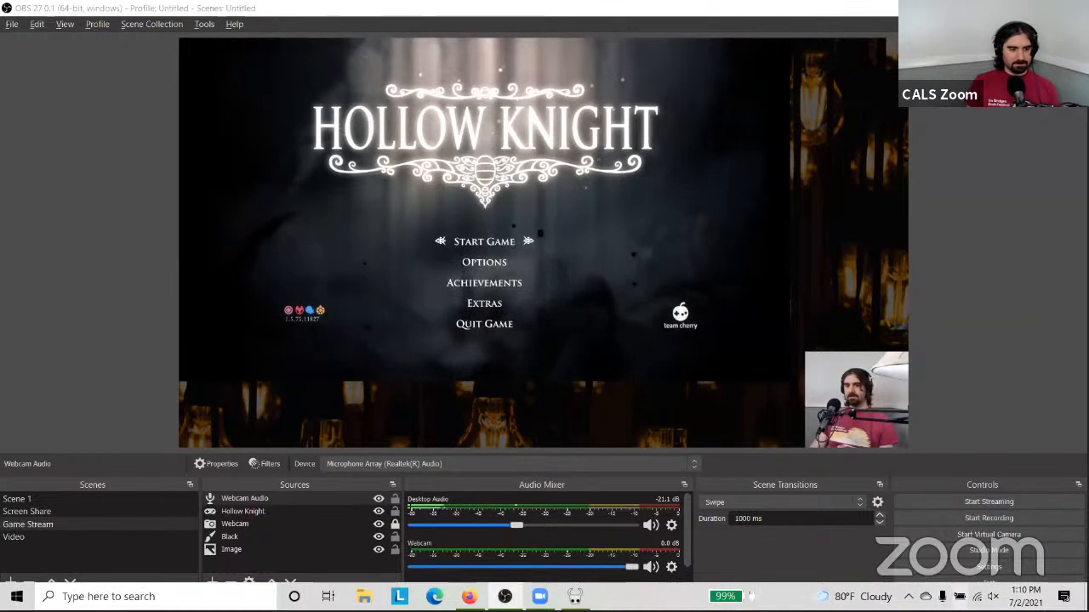
right_click(991, 596)
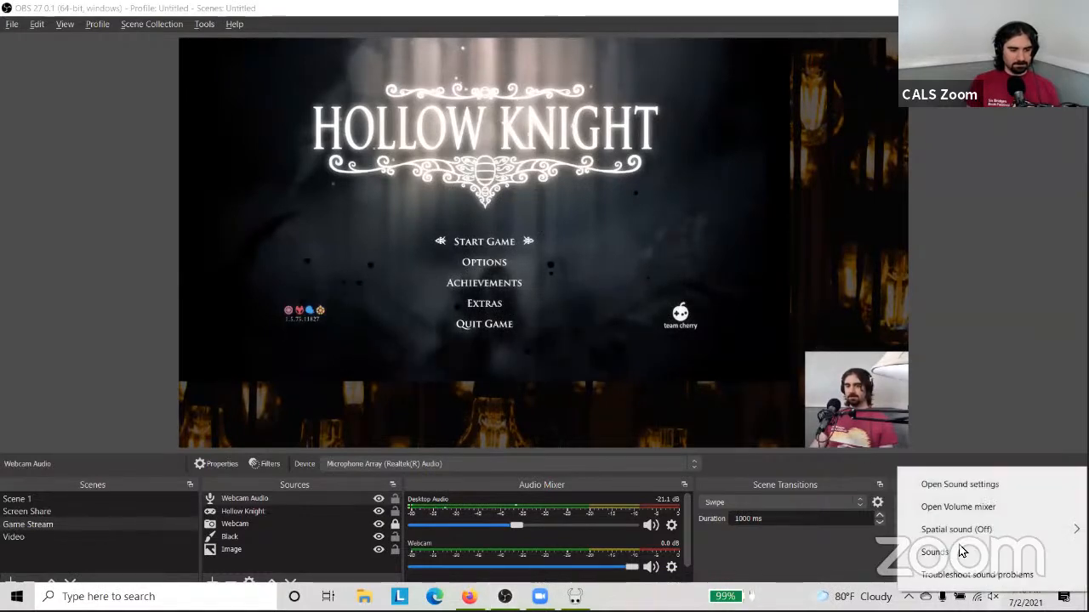
left_click(955, 515)
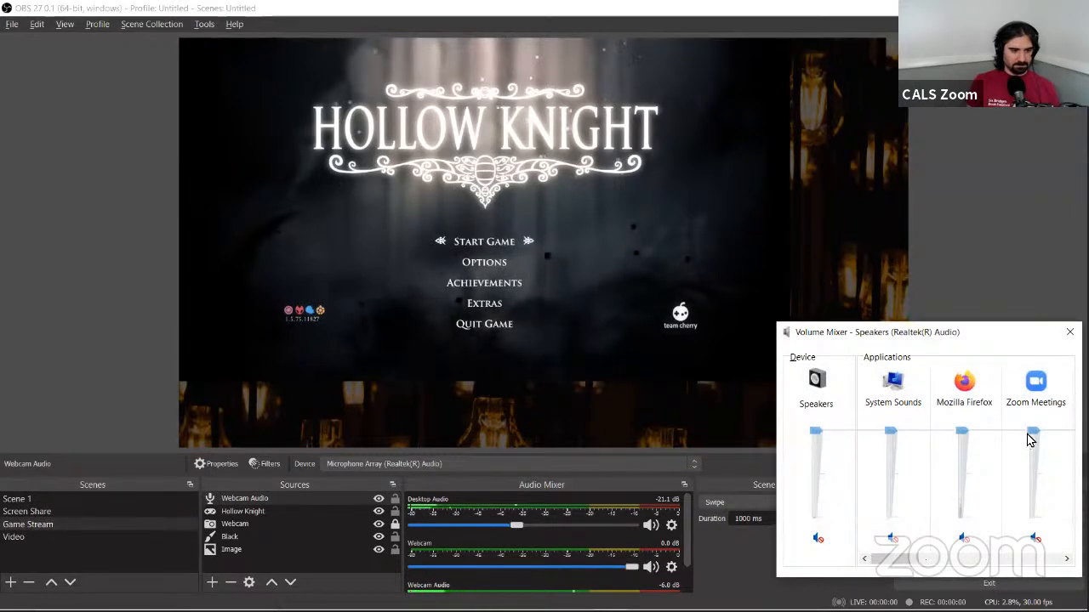
left_click_drag(1032, 434, 1035, 532)
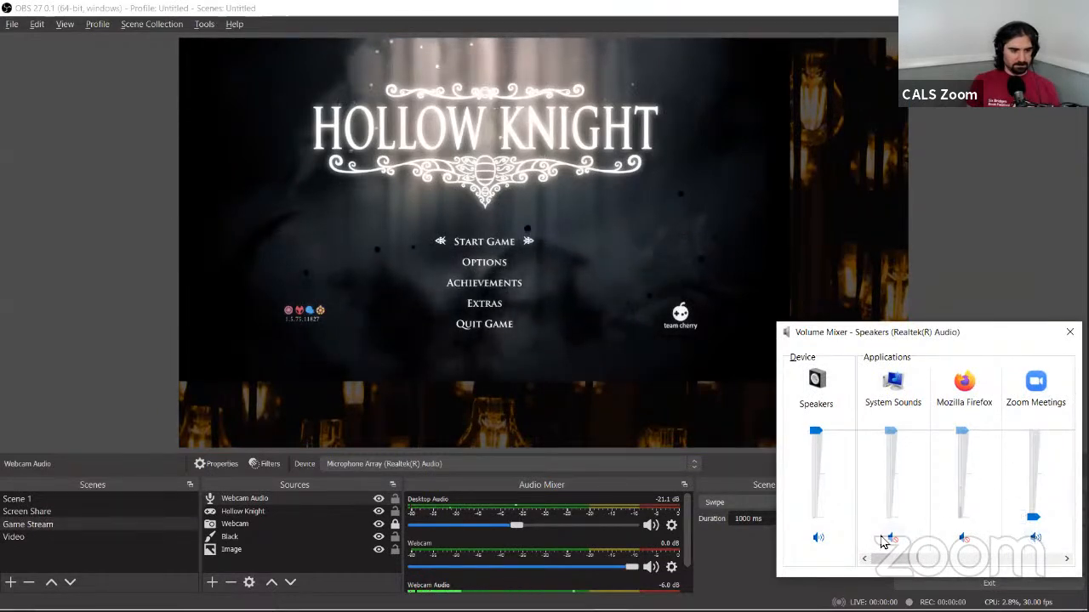
left_click_drag(919, 564, 969, 561)
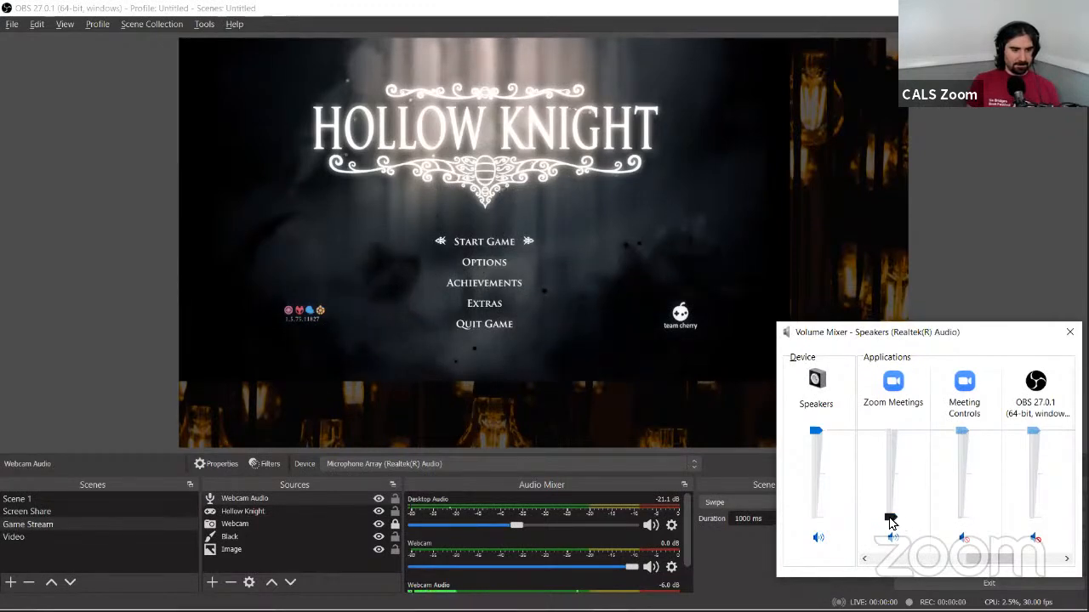
left_click_drag(891, 517, 892, 429)
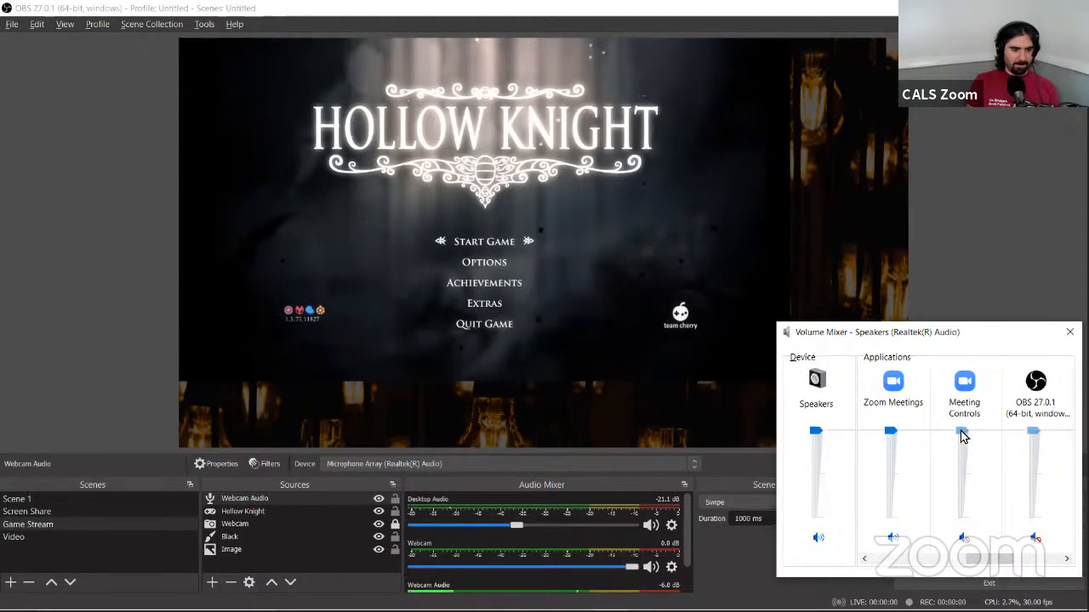
Step: Lower Meeting Controls to minimum volume, mute it, and close the Volume Mixer
left_click_drag(961, 435, 961, 517)
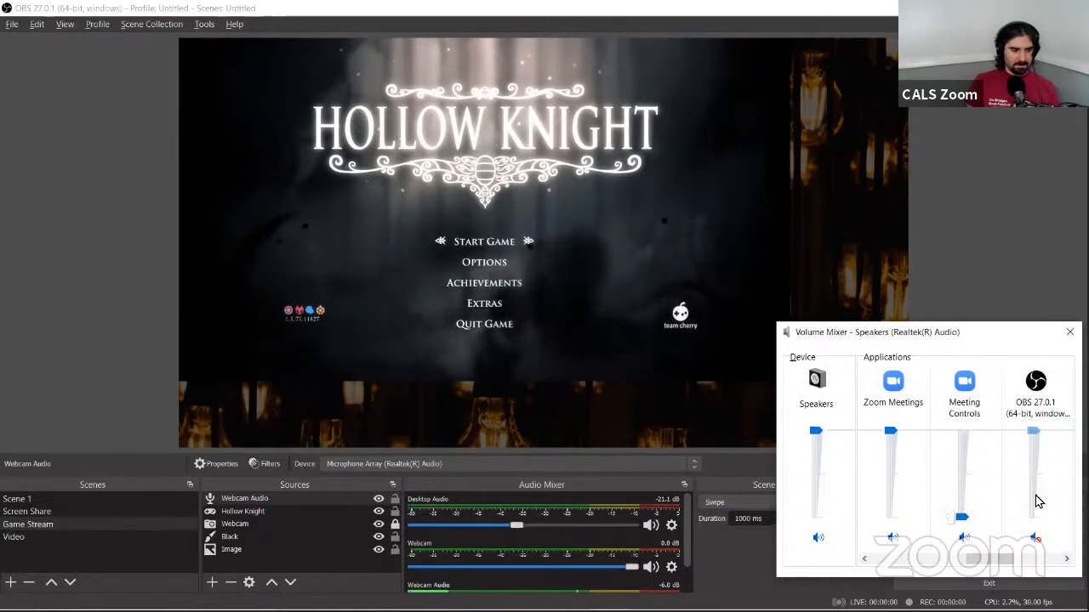
left_click(963, 539)
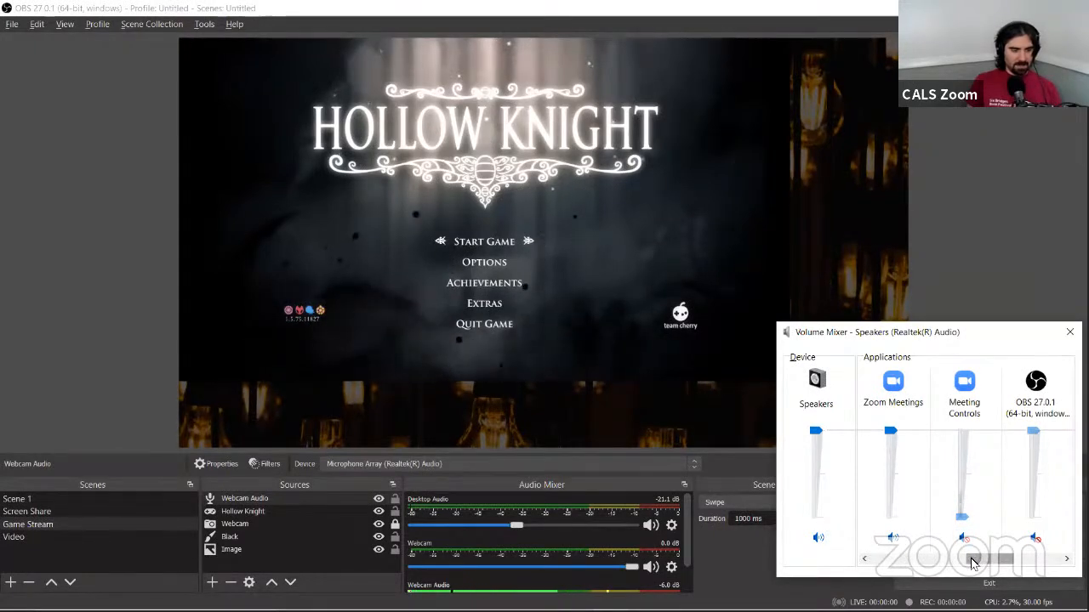
mouse_move(967, 564)
left_mouse_down()
mouse_move(880, 563)
mouse_move(954, 563)
left_mouse_up()
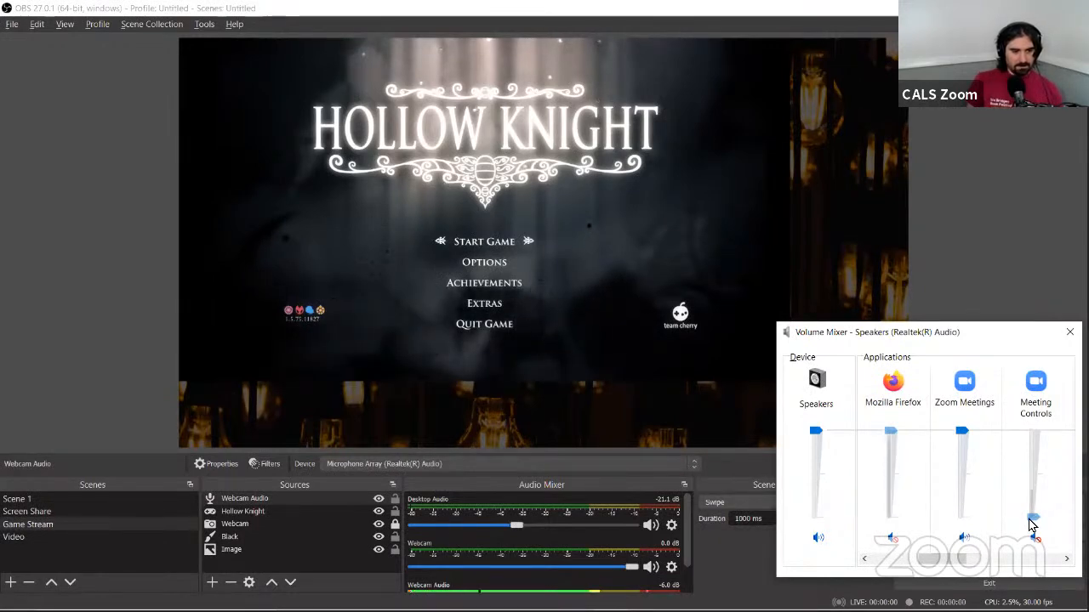
left_click_drag(1032, 523, 1025, 438)
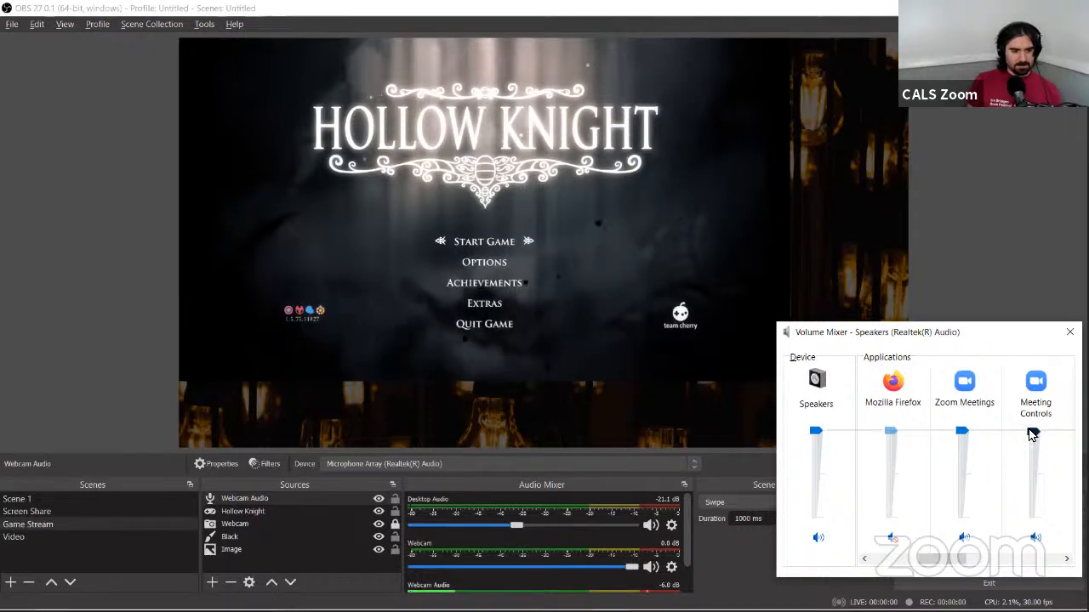
left_click(1039, 539)
left_click_drag(964, 561, 1044, 566)
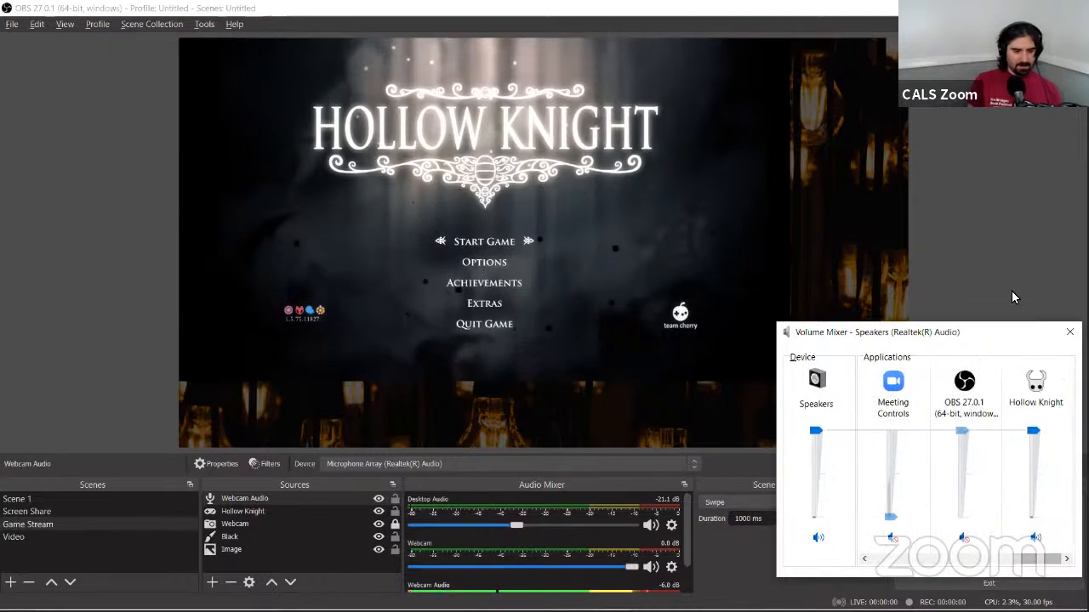
left_click(1069, 332)
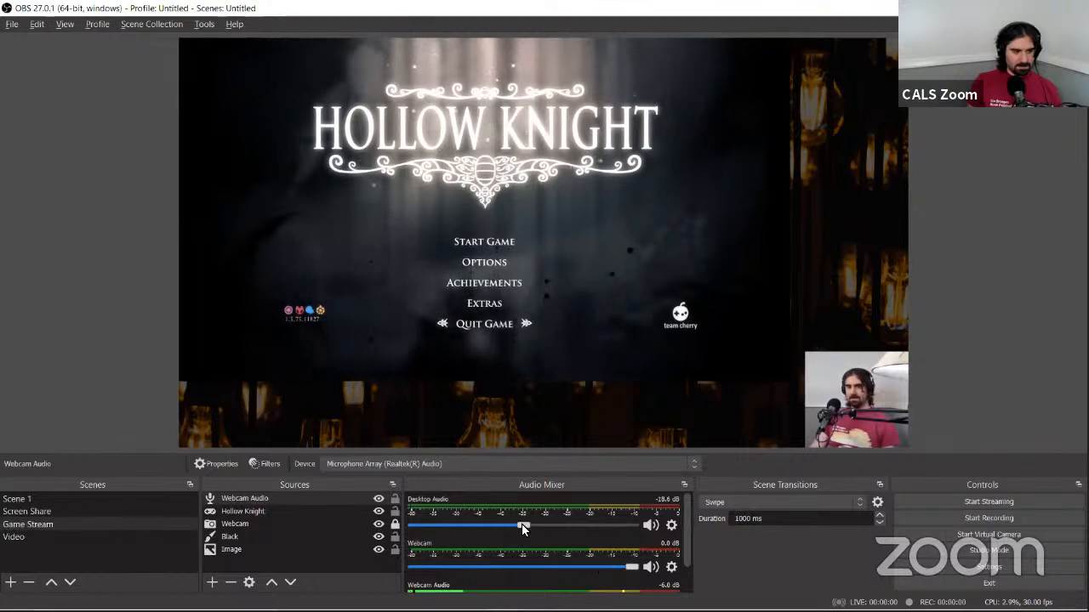
Step: Raise the Desktop Audio volume to -7.1 dB and check its available audio options without changing any
left_click_drag(522, 524, 572, 525)
left_click(670, 526)
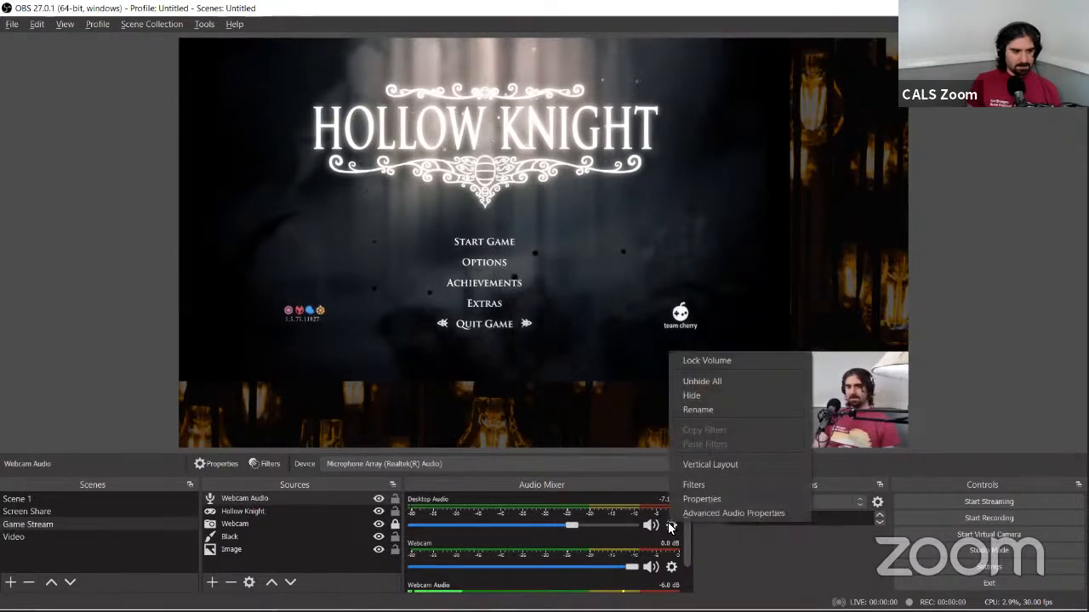
left_click(549, 529)
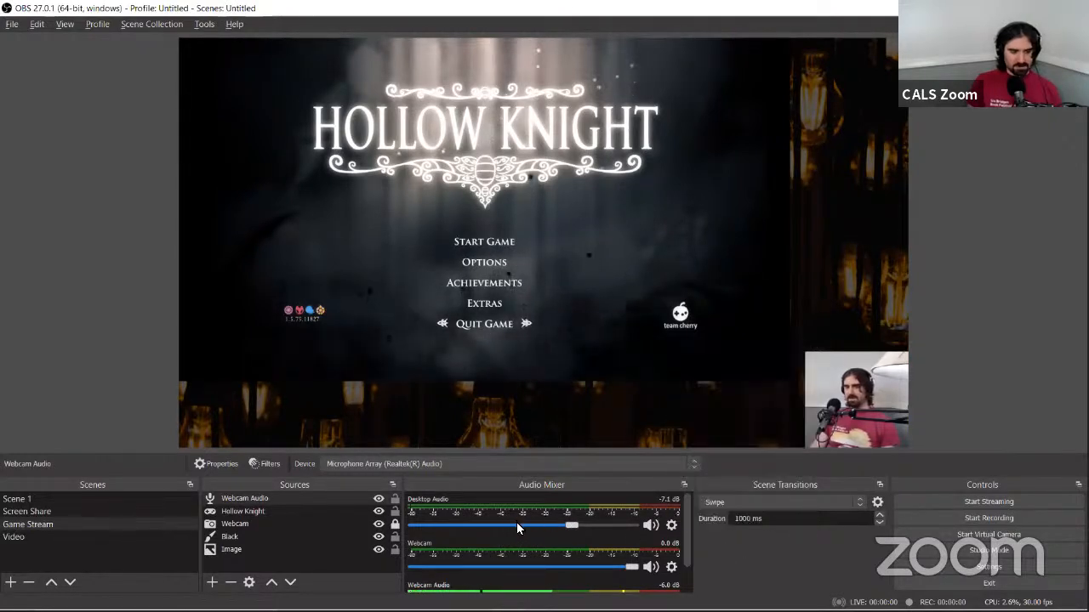
left_click(671, 525)
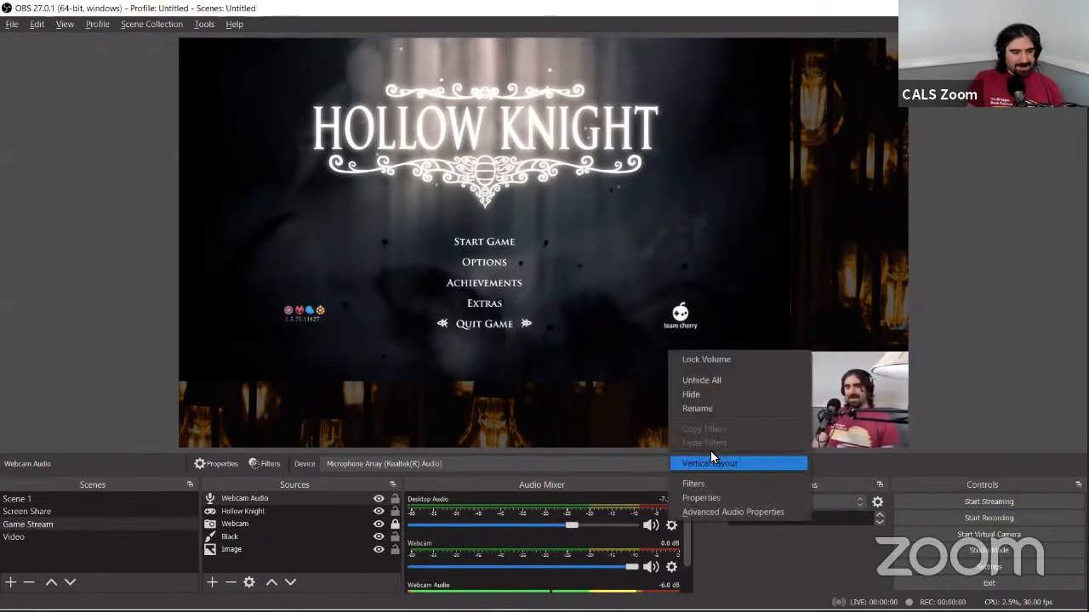
left_click(718, 559)
Step: Switch to the Hollow Knight game window to view its main menu and return to OBS Studio
mouse_move(749, 597)
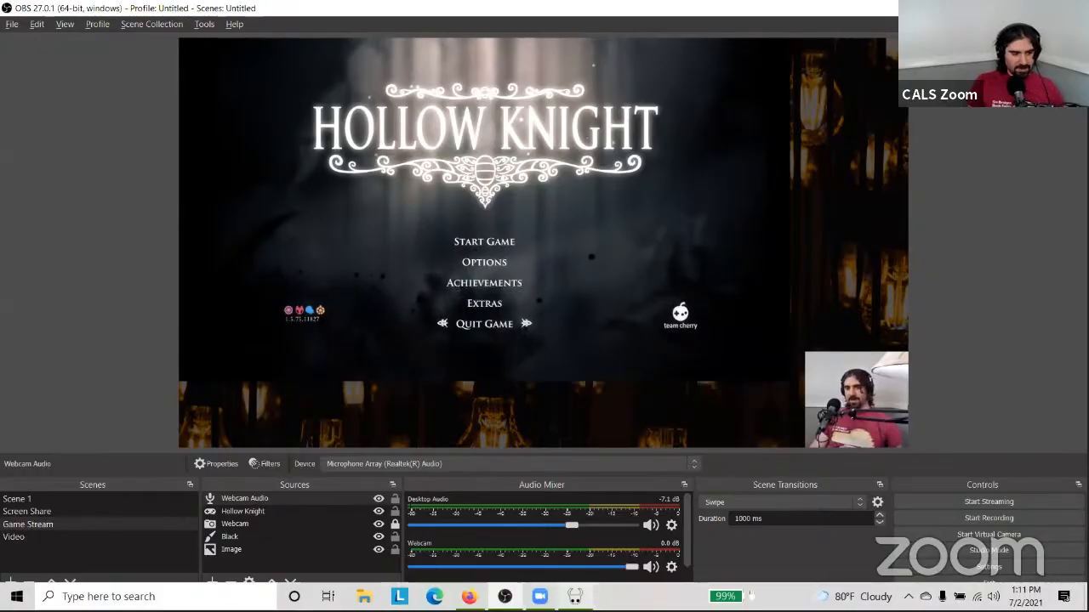
left_click(575, 596)
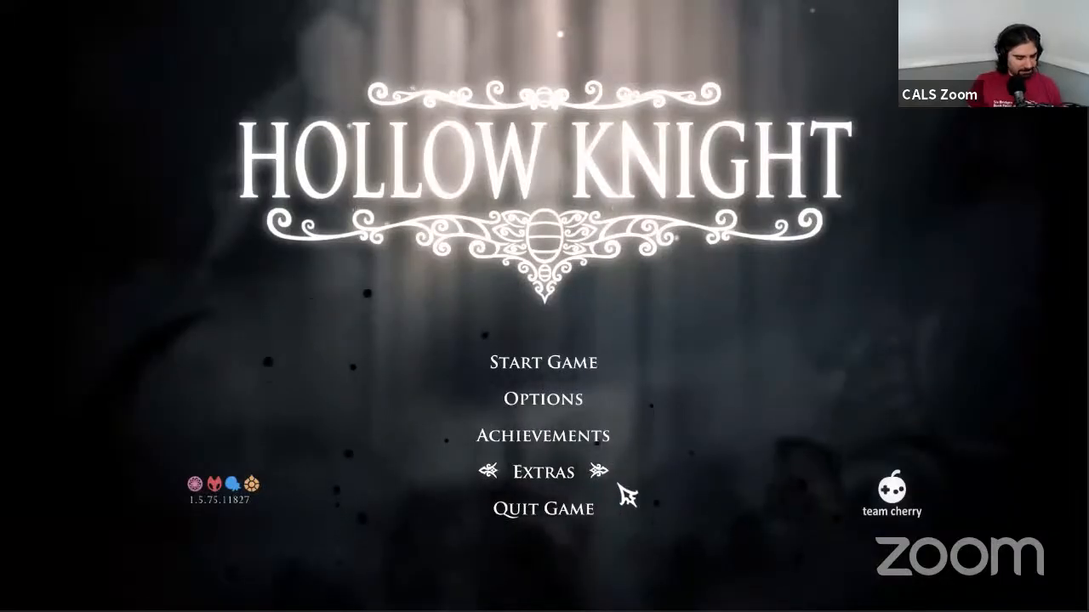
key("alt+Tab")
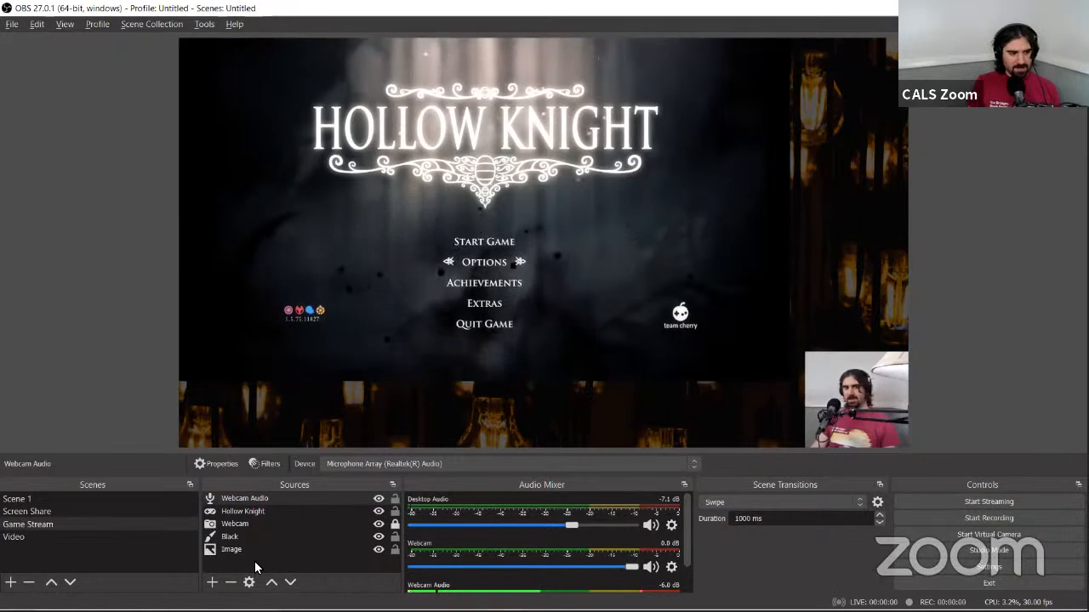
Step: Add a new Video Capture Device source named LGM to the Game Stream scene and check its available devices
left_click(214, 584)
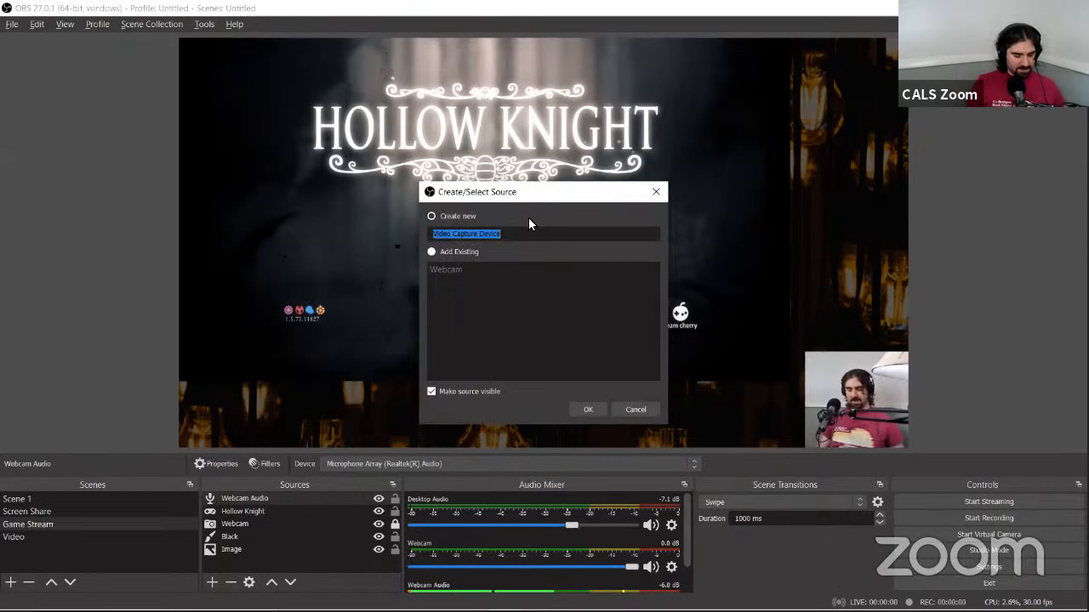
type("LG")
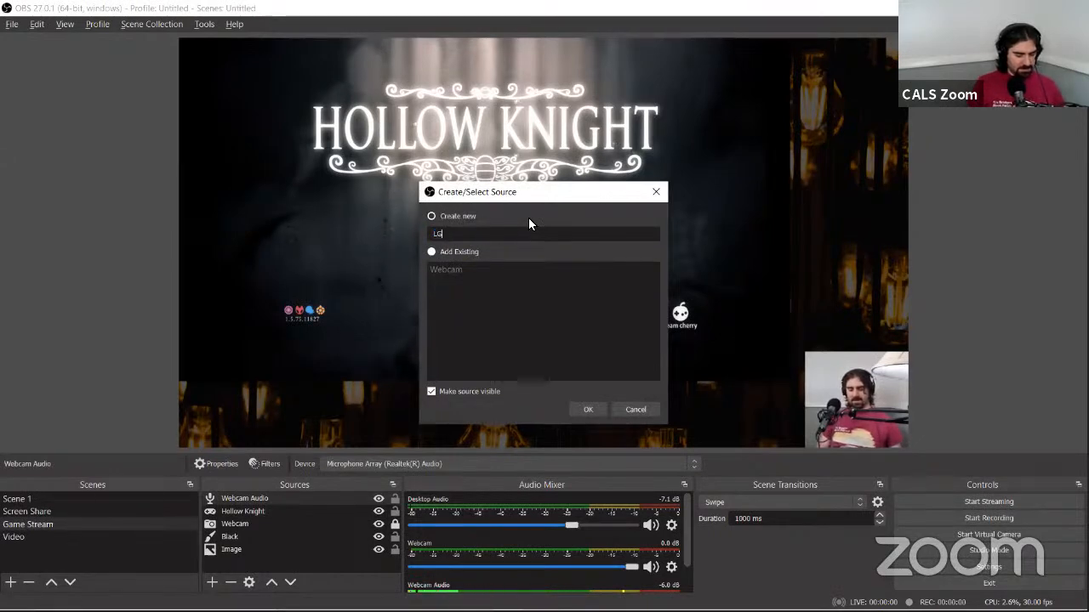
type("M")
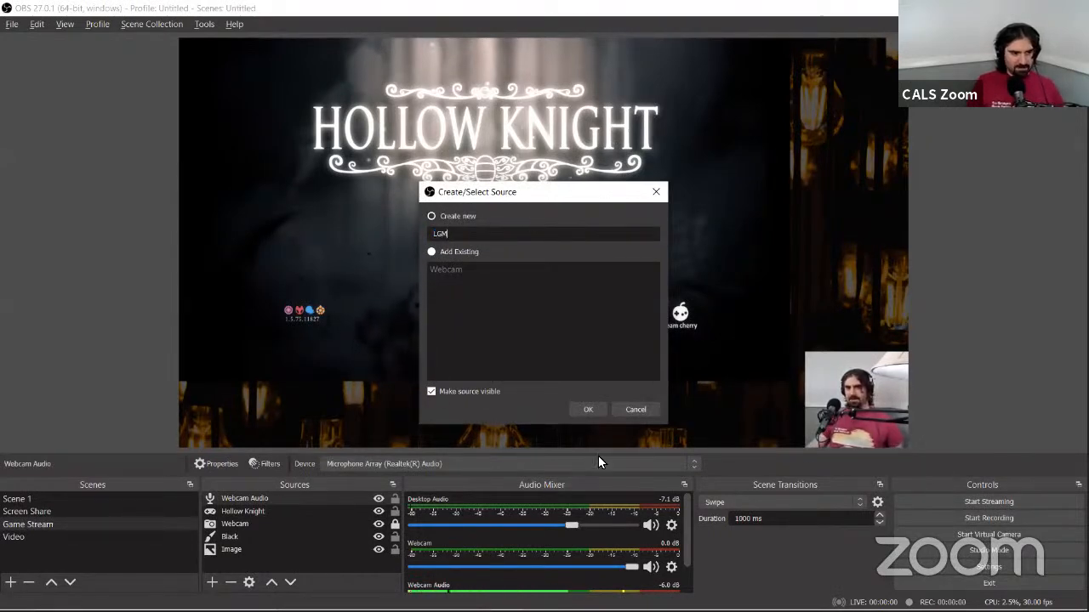
left_click(588, 409)
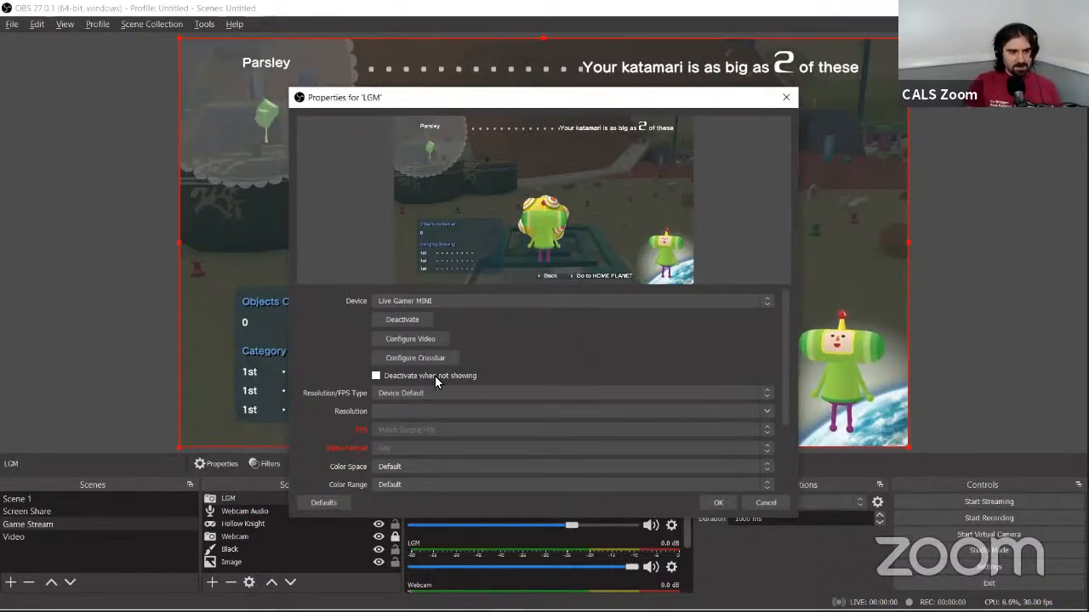
left_click(531, 301)
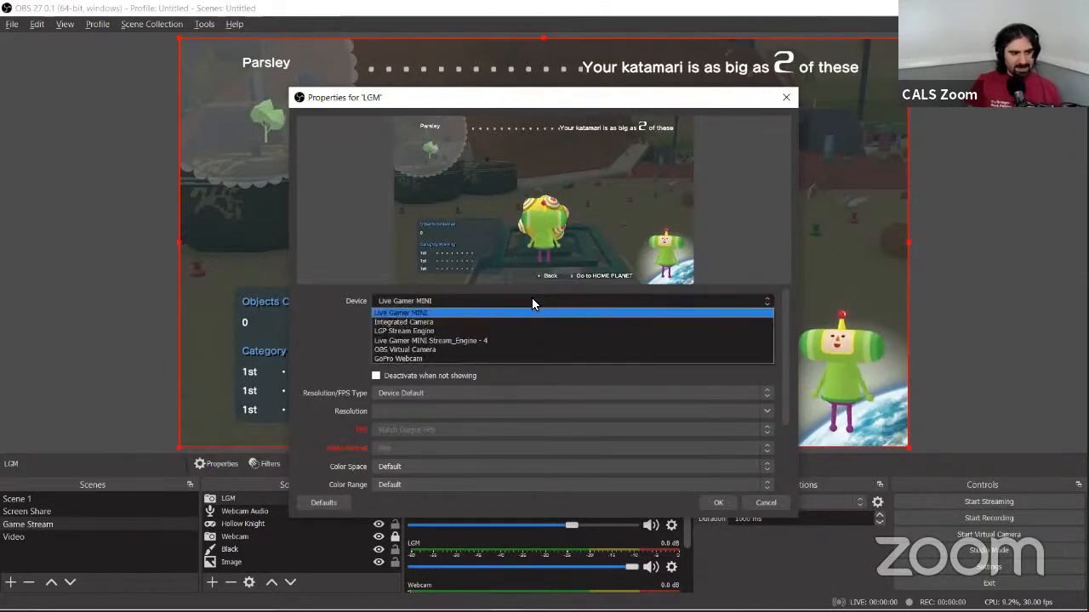
left_click(755, 233)
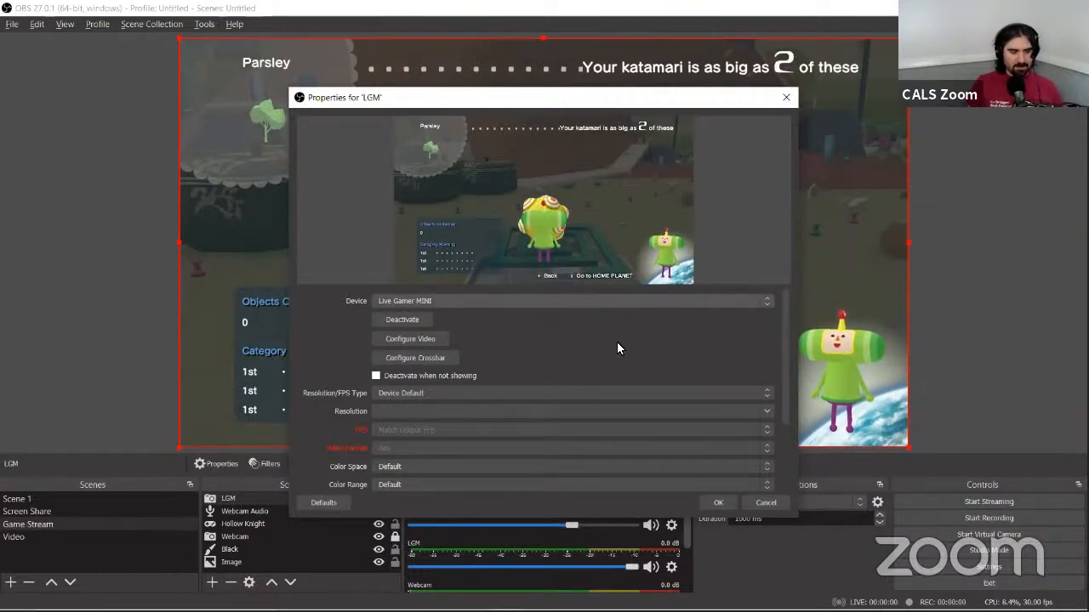
Step: Close the running Hollow Knight game while keeping the LGM source properties open
mouse_move(614, 611)
mouse_move(575, 600)
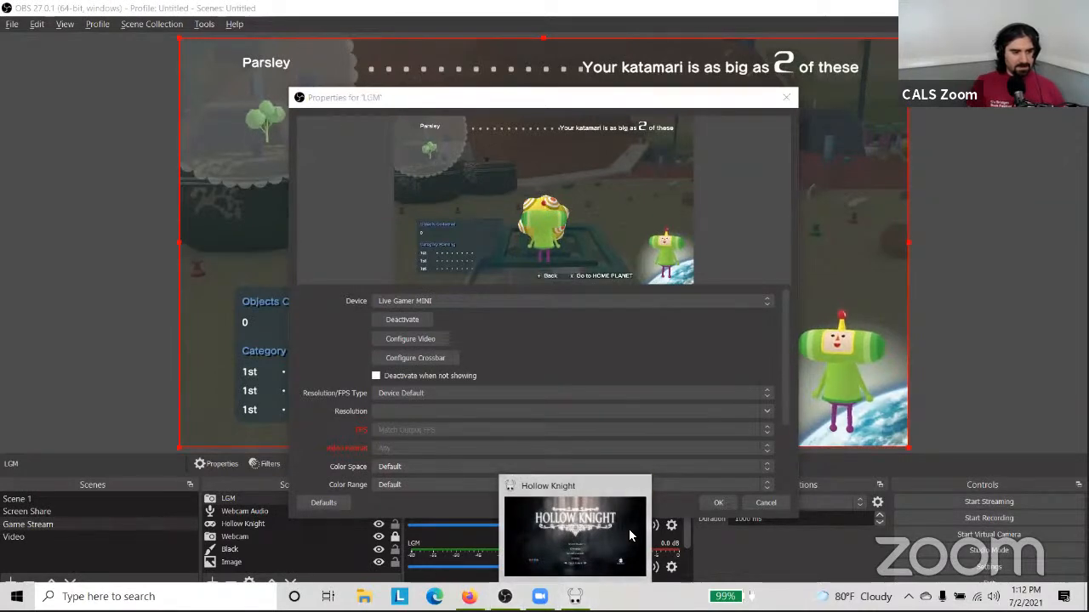
left_click(639, 486)
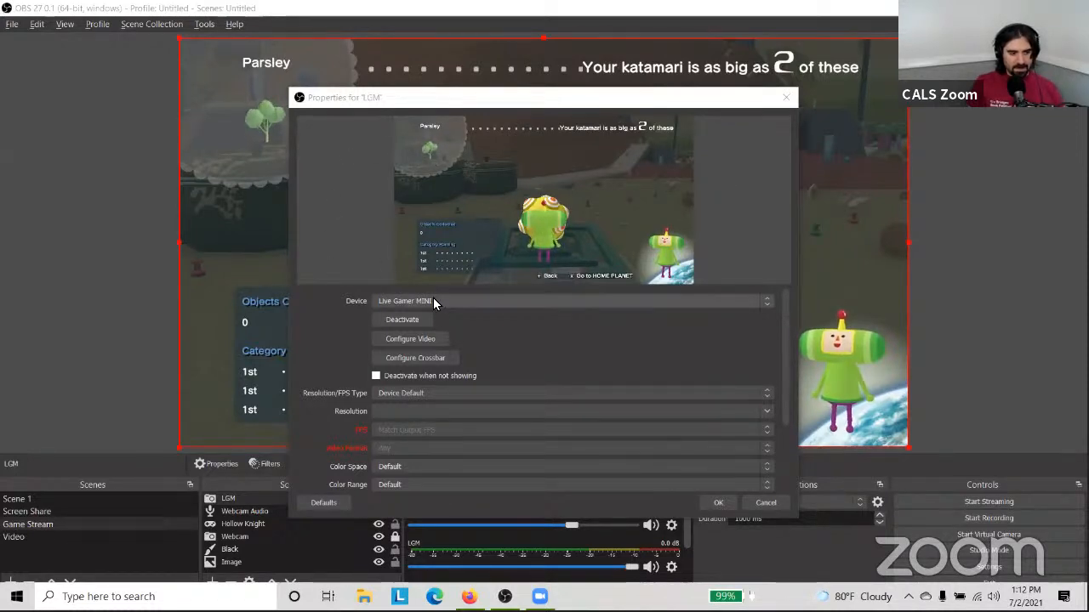
Step: Set the LGM source's device to Live Gamer MINI Stream_Engine - 4 and dismiss the color range reminder
left_click(473, 306)
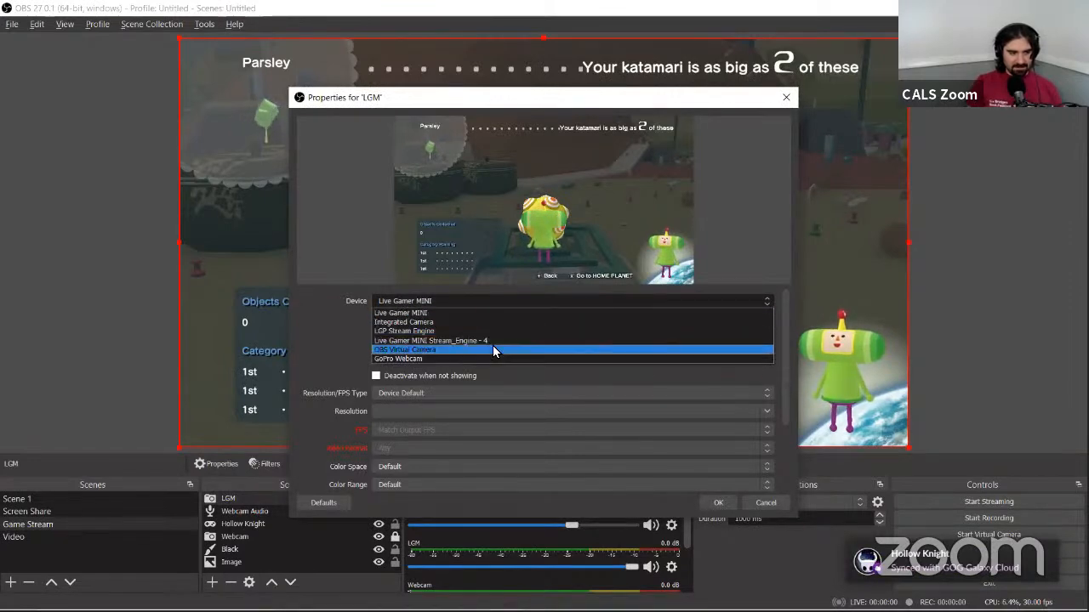
left_click(435, 341)
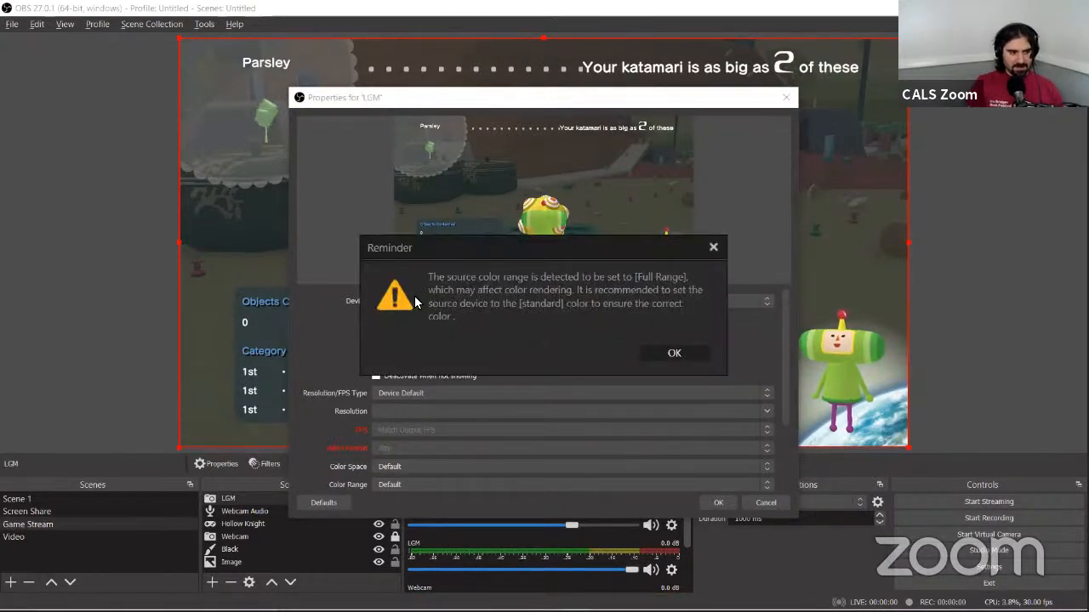
left_click(674, 353)
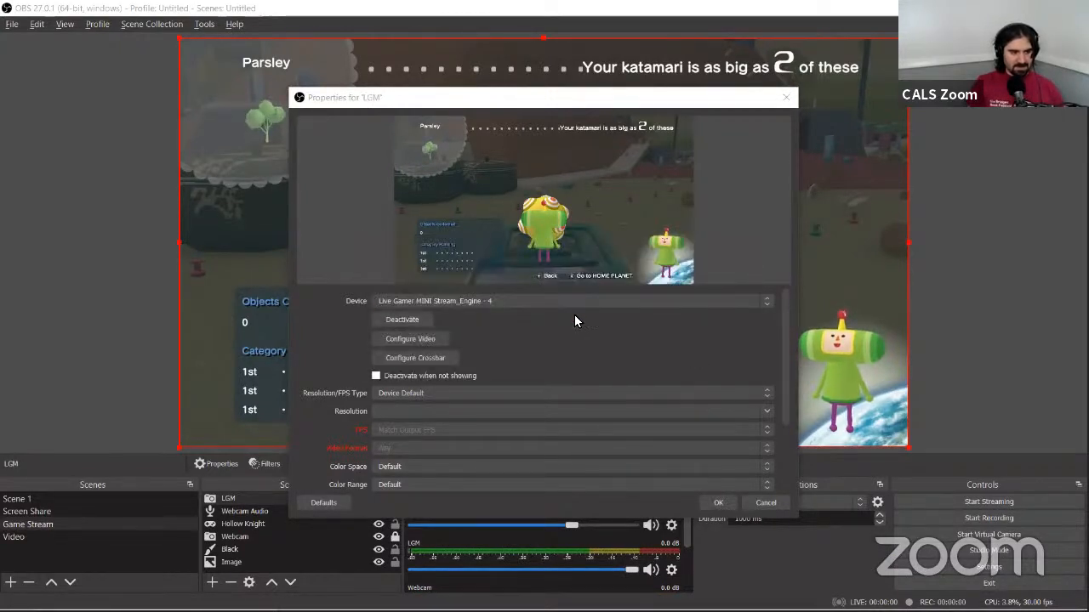
Step: Review the LGM source's resolution, color, buffering and audio output properties
scroll(321, 405, "down", 2)
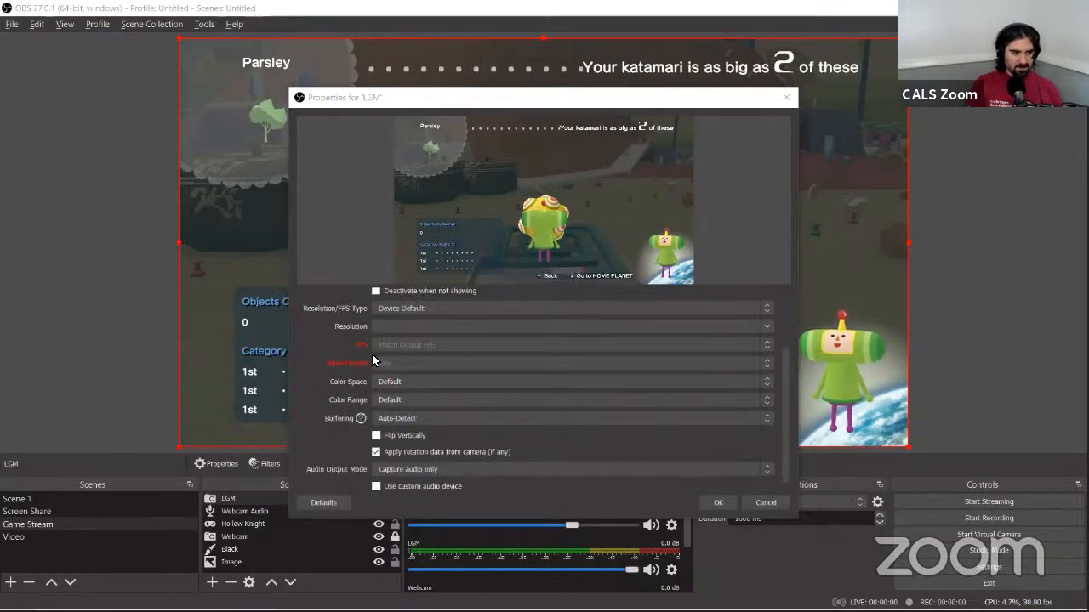
scroll(332, 366, "up", 1)
scroll(391, 343, "up", 1)
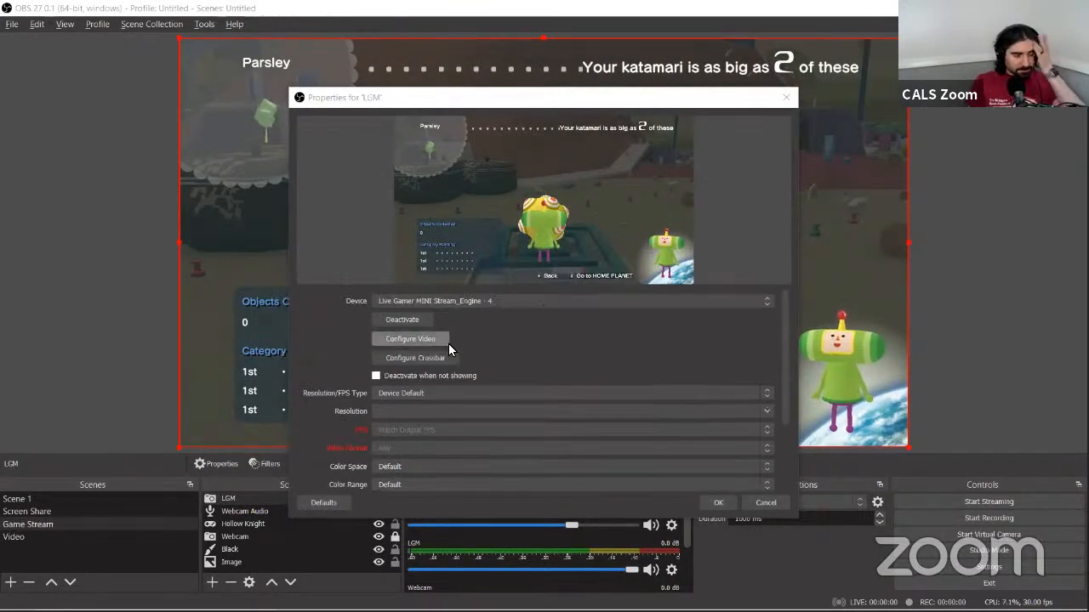
scroll(462, 354, "down", 2)
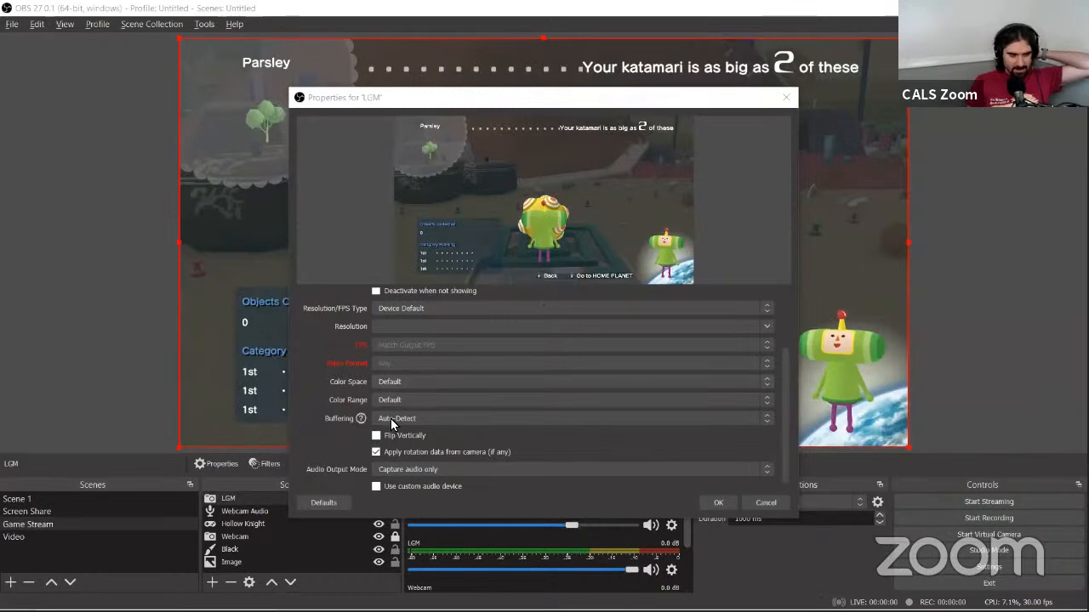
scroll(425, 426, "down", 1)
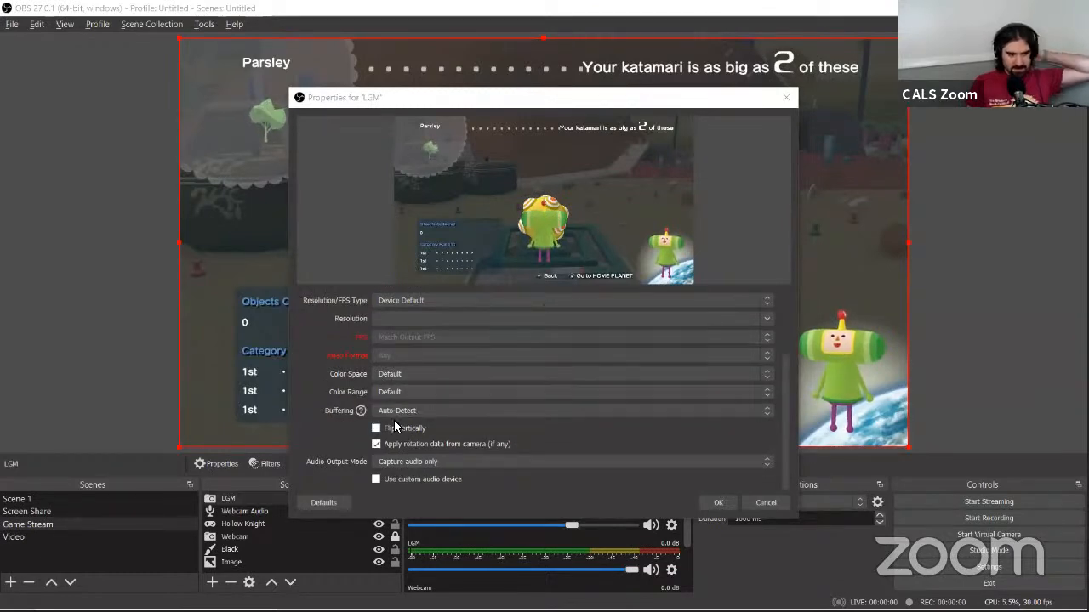
scroll(345, 415, "up", 2)
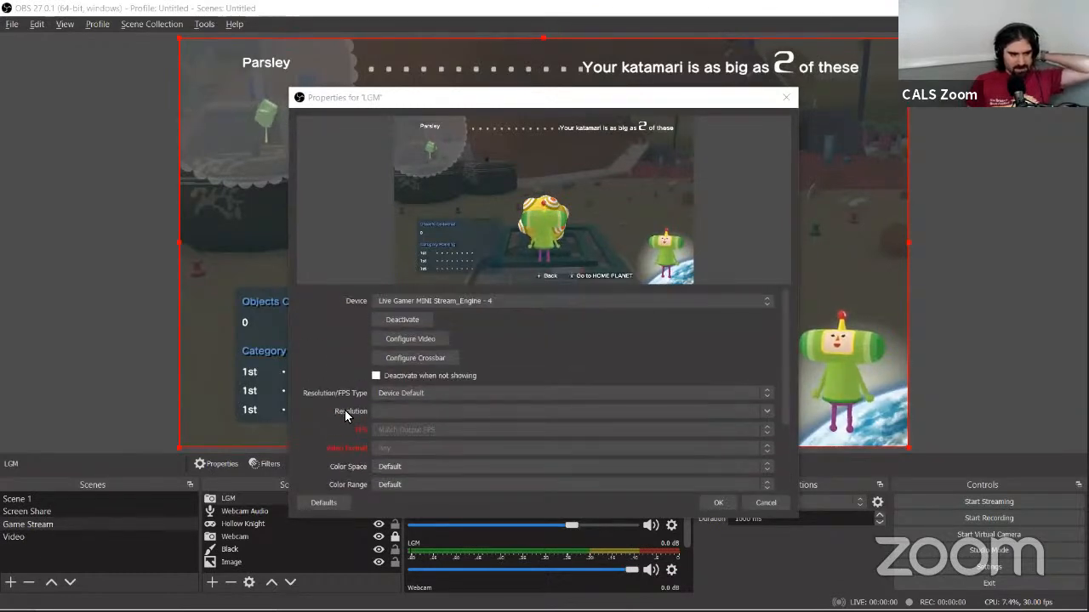
scroll(347, 413, "down", 2)
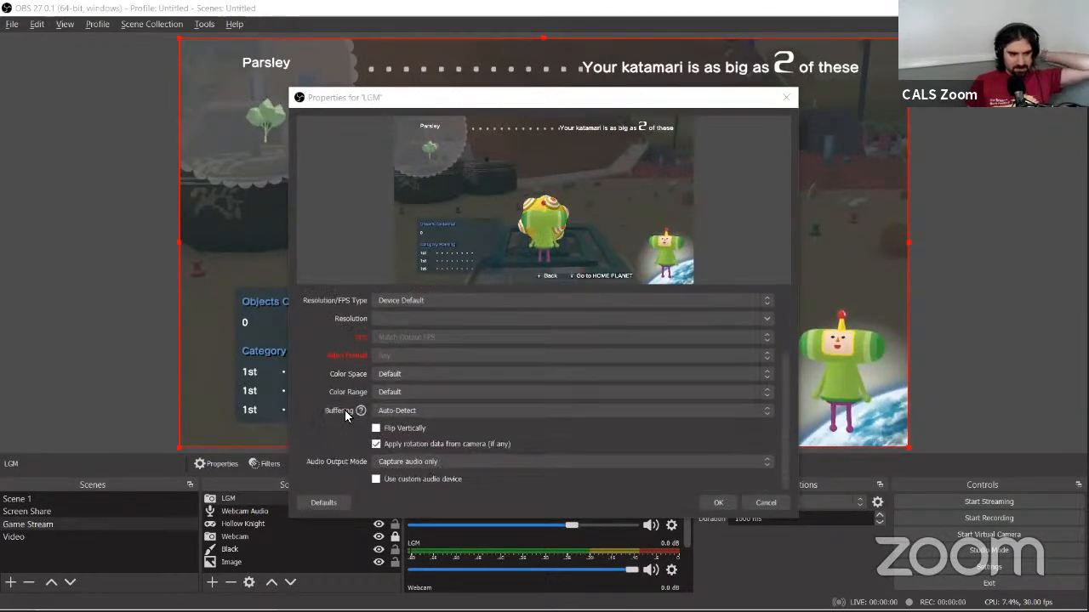
Step: Accept the LGM source properties and shrink its capture toward the canvas's upper-left corner, clear of the webcam picture
left_click(714, 502)
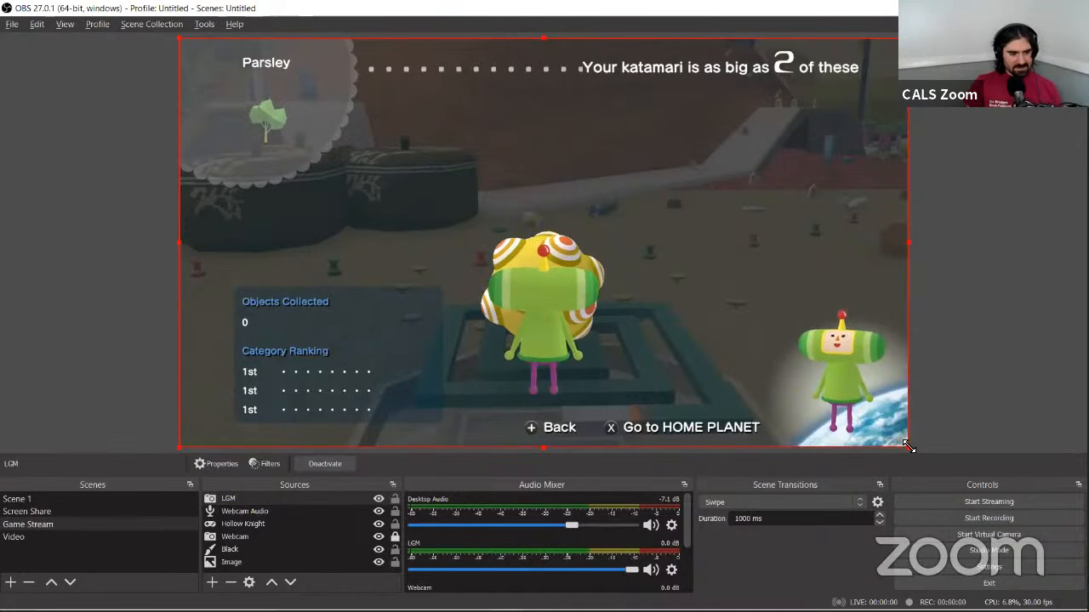
left_click_drag(906, 446, 795, 333)
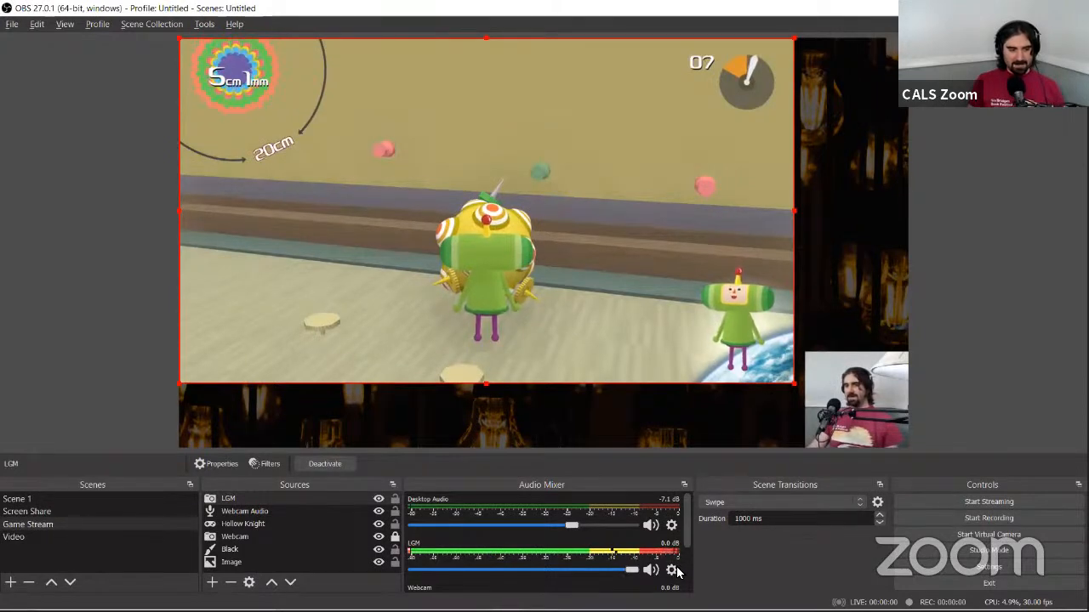
Step: Lower the LGM volume to -3.0 dB and compare its level with Webcam Audio
left_click_drag(635, 572, 606, 575)
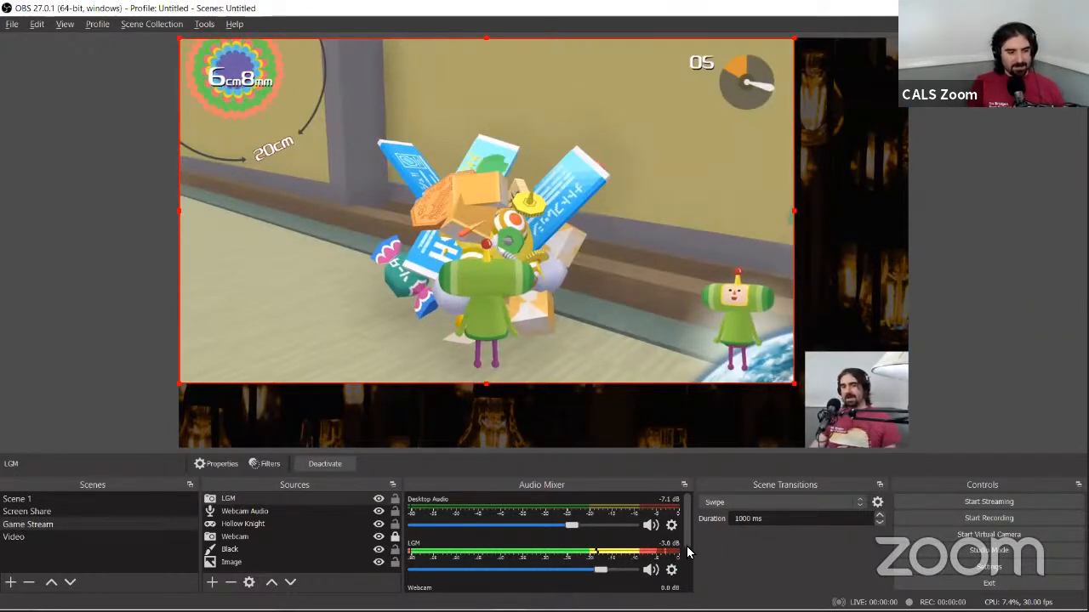
left_click_drag(687, 553, 686, 583)
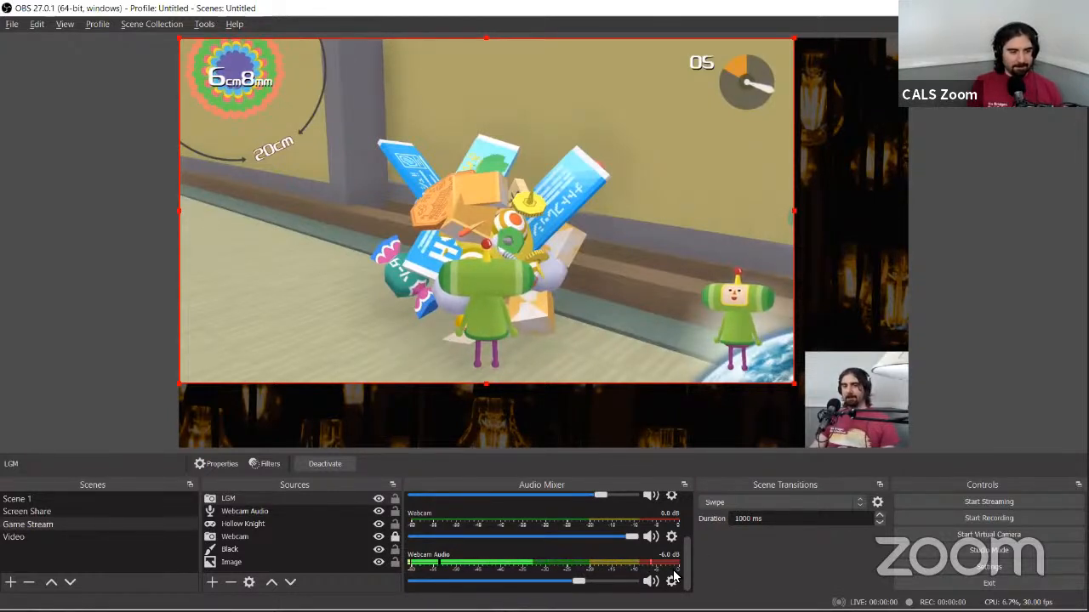
left_click_drag(685, 567, 687, 505)
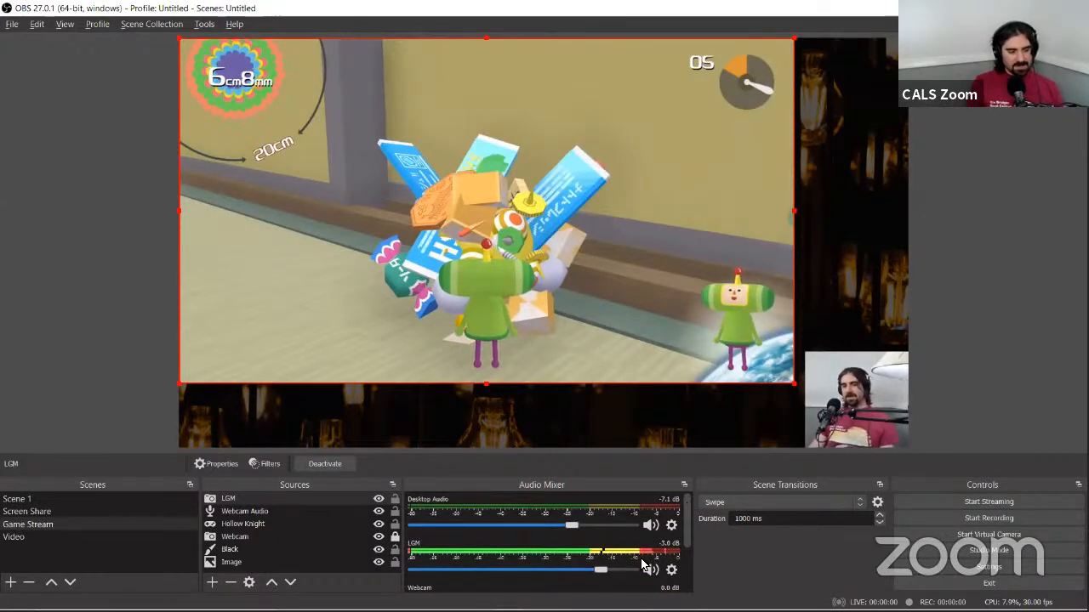
Step: Lower the LGM volume to -14.1 dB in the audio mixer
scroll(689, 524, "down", 1)
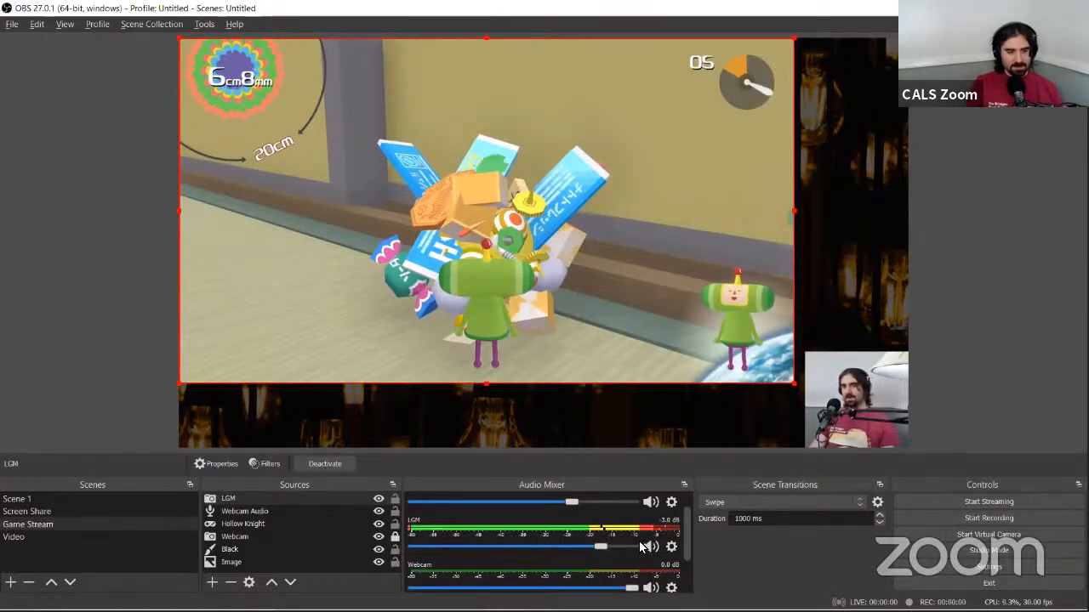
scroll(680, 545, "down", 3)
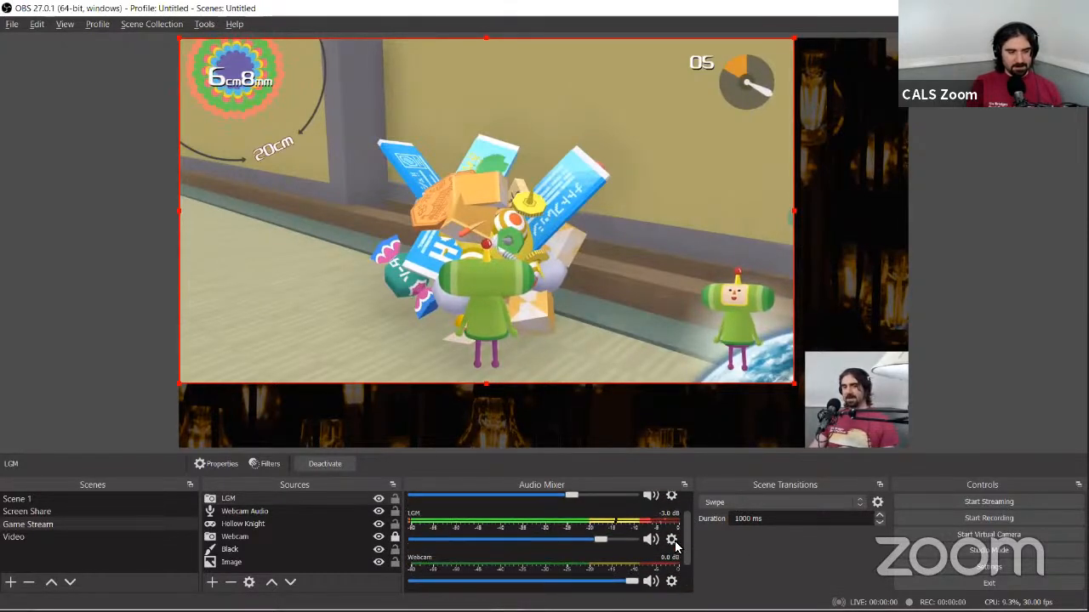
scroll(673, 570, "up", 2)
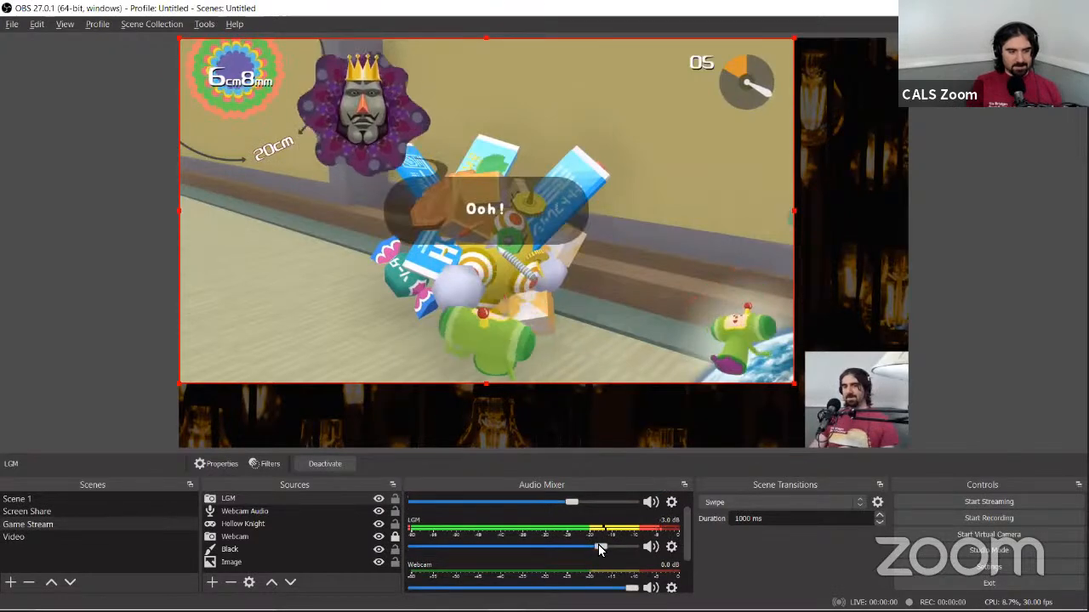
left_click_drag(598, 544, 537, 556)
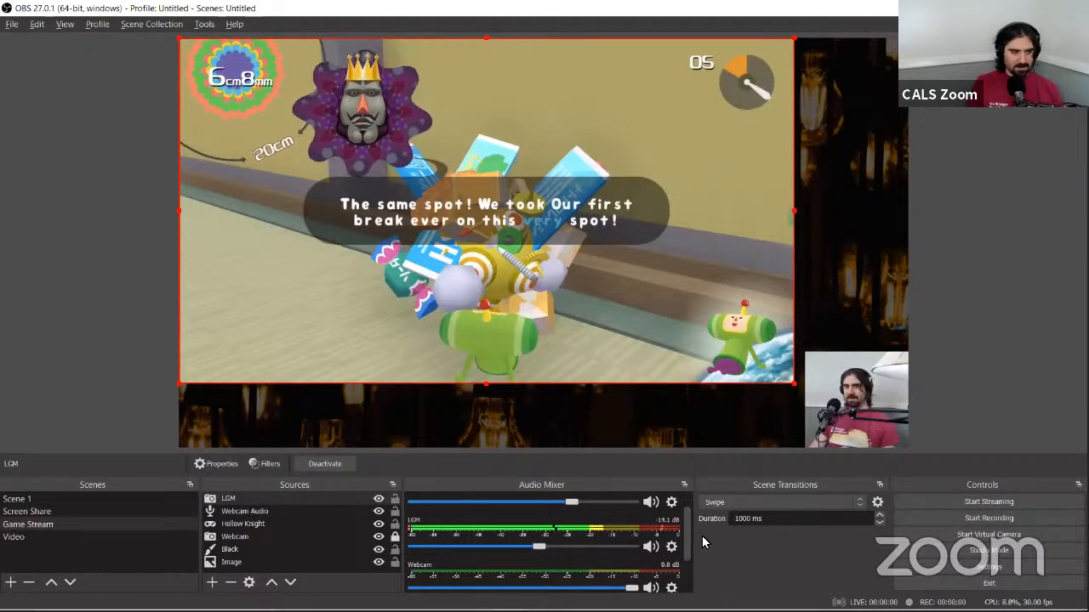
Step: Raise the Webcam Audio volume to -1.1 dB and check the LGM level again
scroll(682, 587, "down", 3)
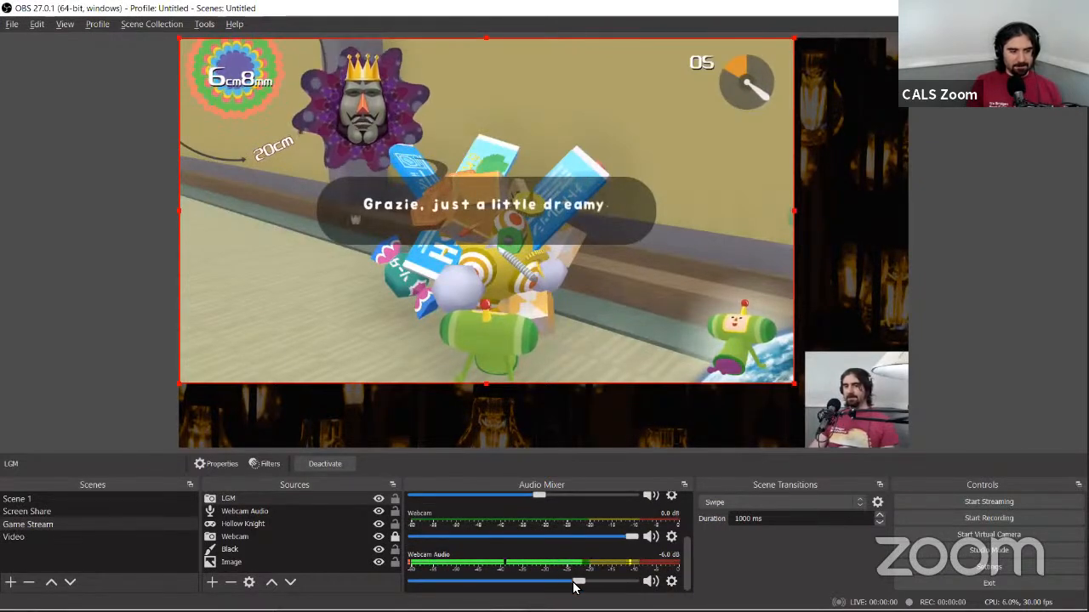
left_click_drag(574, 585, 619, 581)
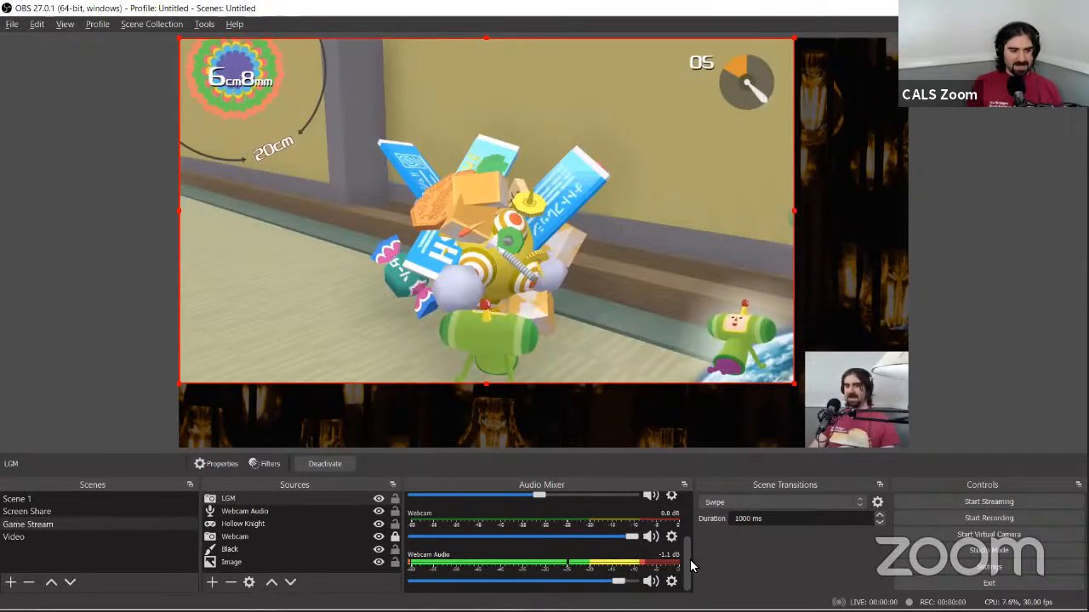
left_click_drag(686, 561, 688, 525)
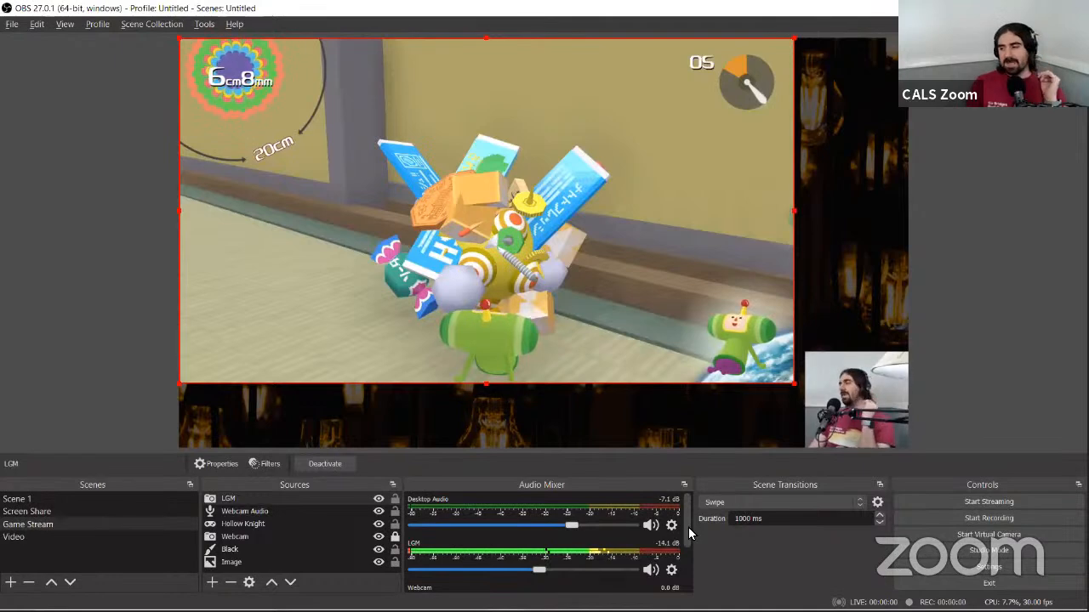
Step: Open the LGM source's filters and examine the available audio/video and effect filter types
left_click(670, 570)
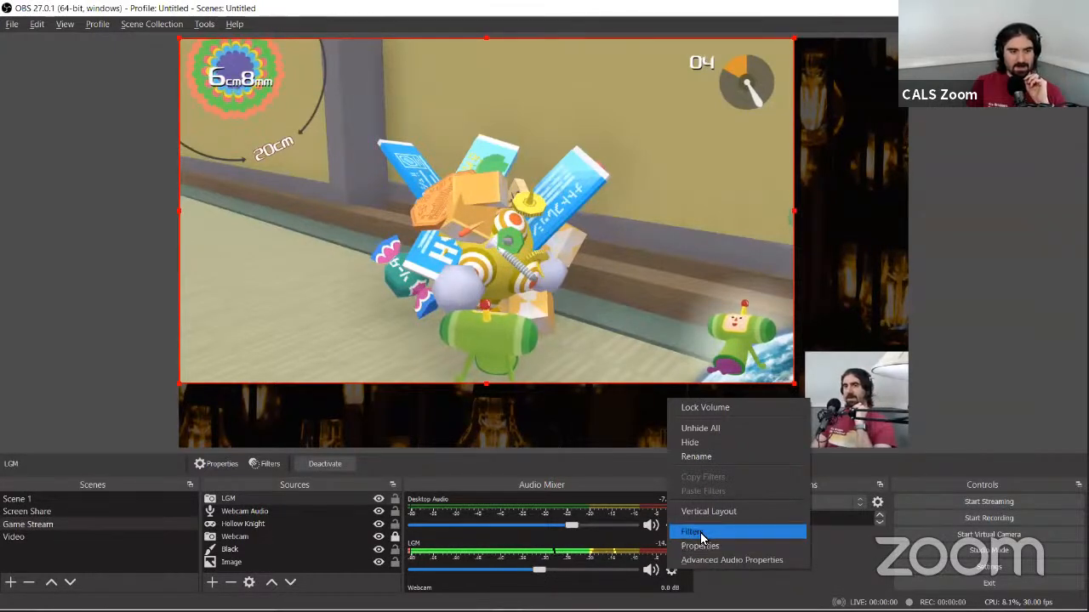
left_click(700, 533)
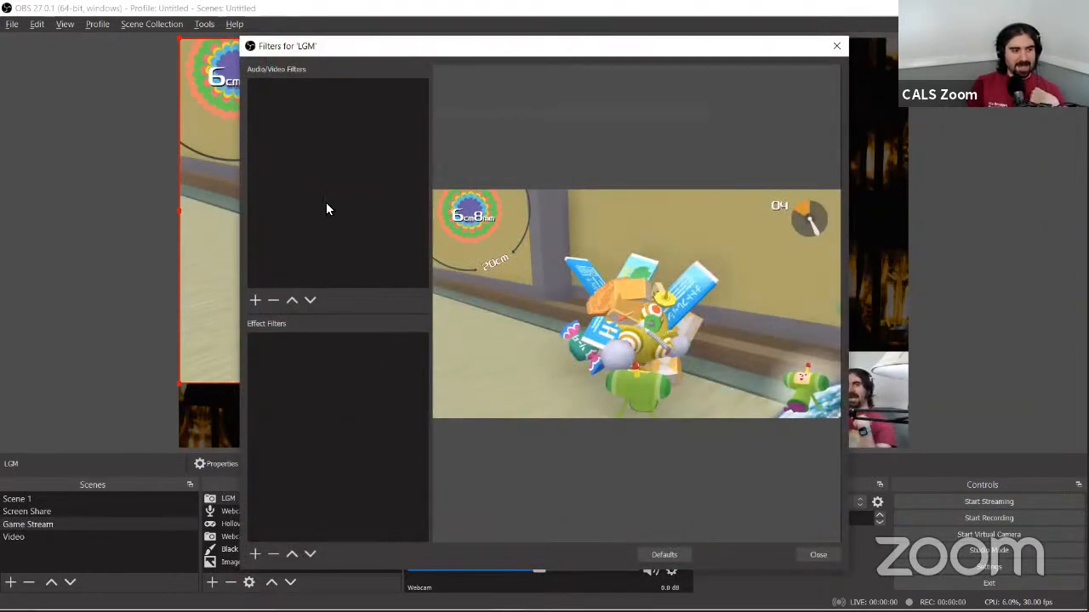
left_click(256, 301)
left_click(315, 475)
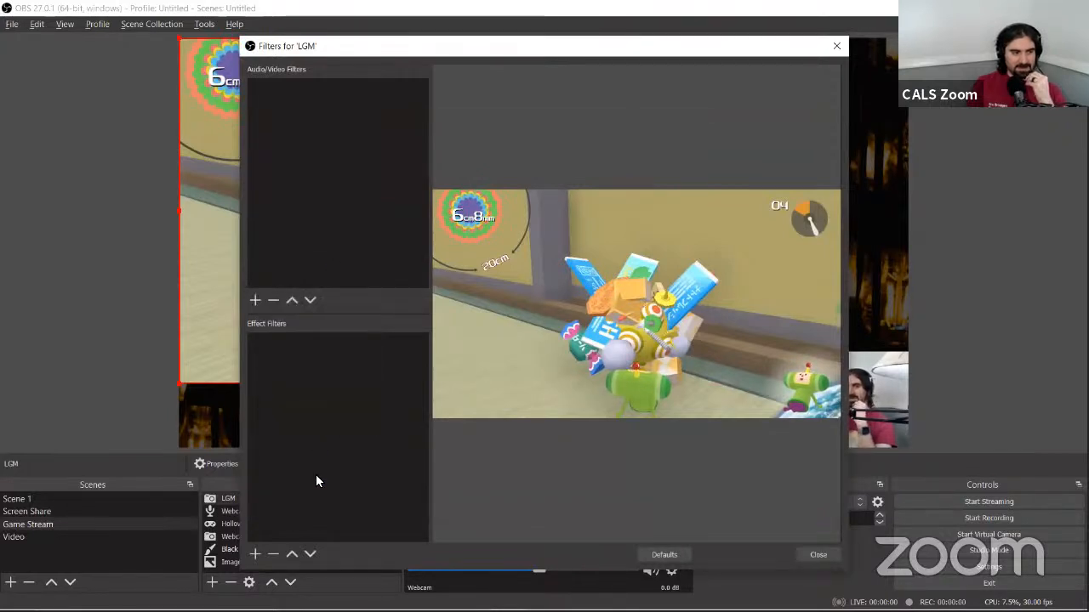
left_click(254, 553)
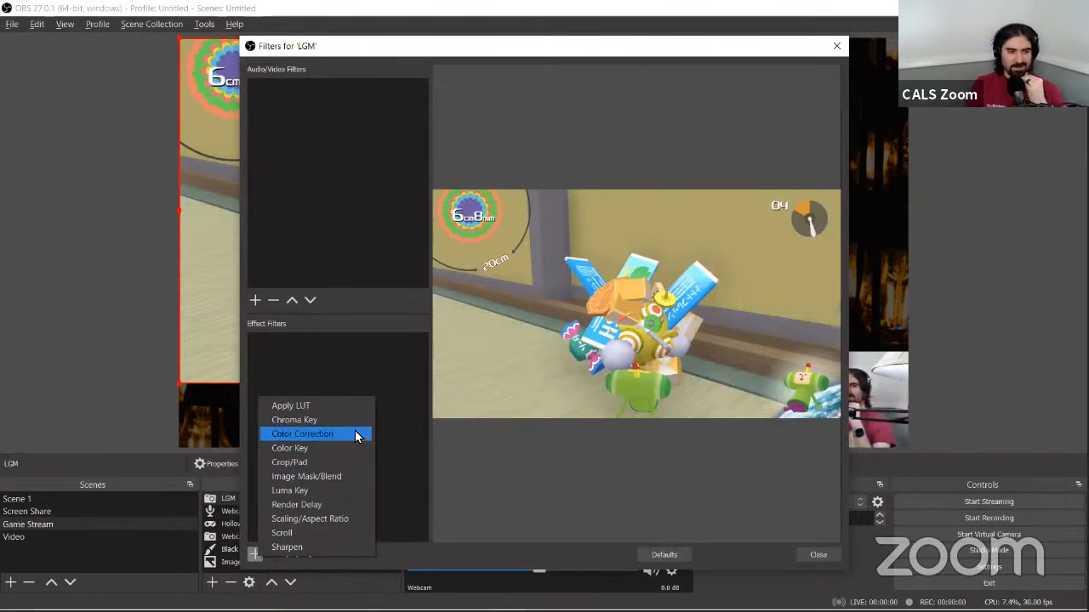
left_click(354, 383)
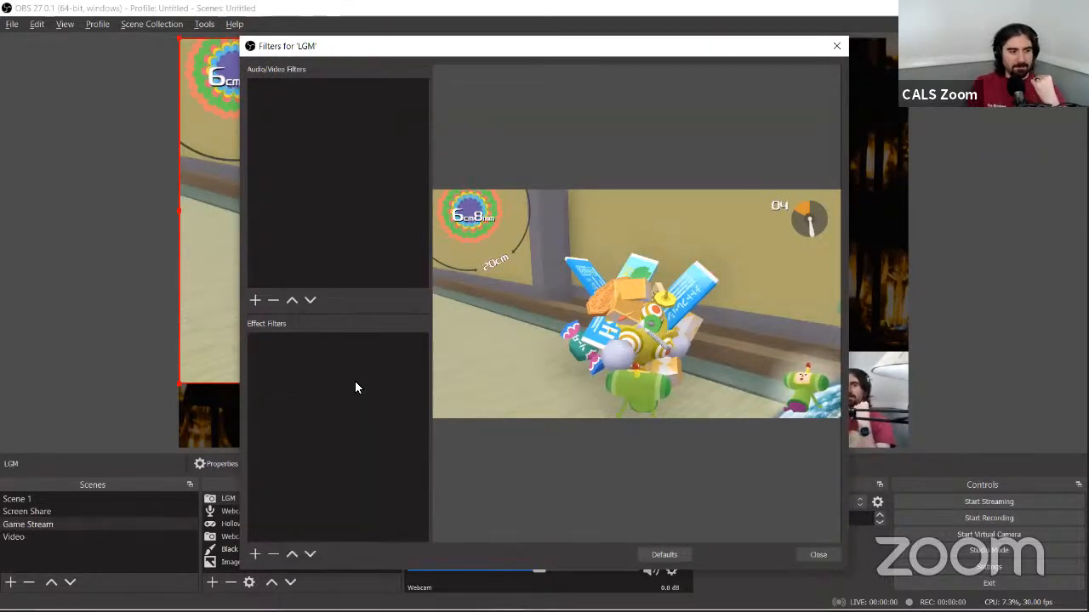
Step: Add a Compressor audio filter named "Ducking" to the LGM source
left_click(254, 300)
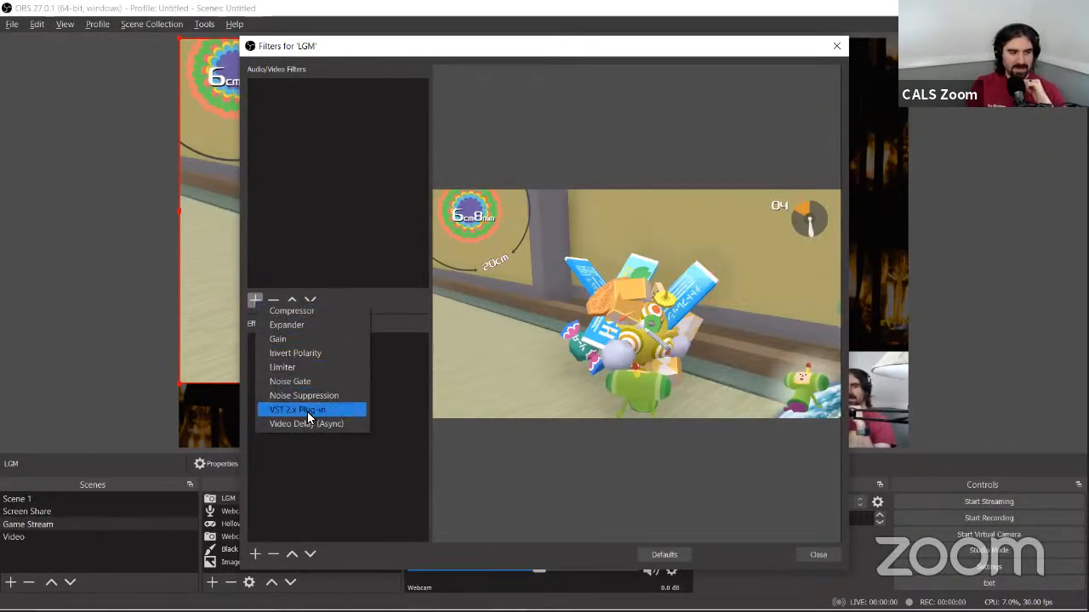
left_click(307, 314)
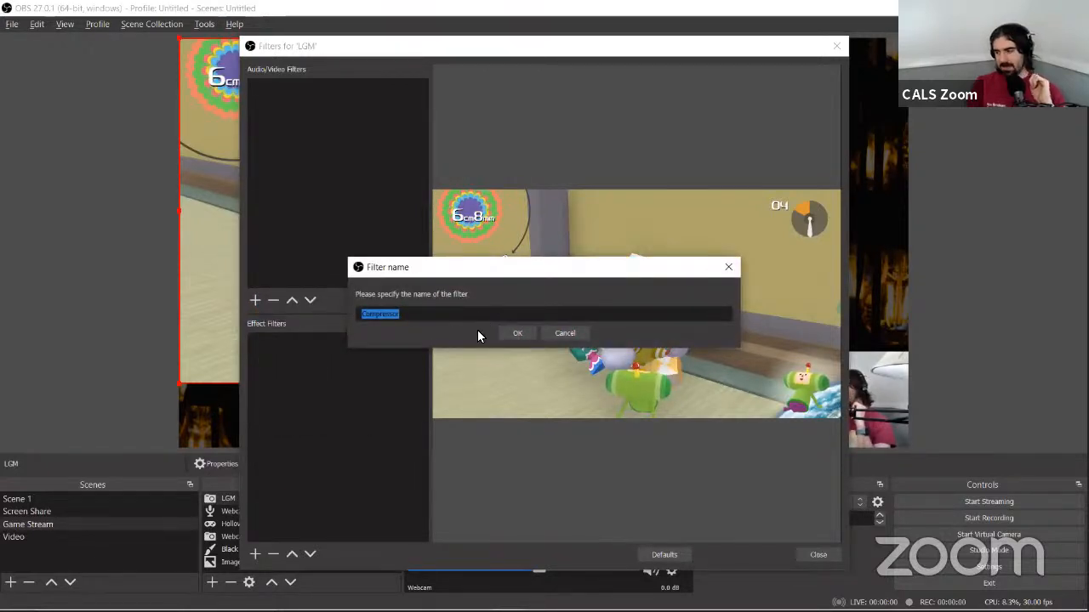
type("Duck")
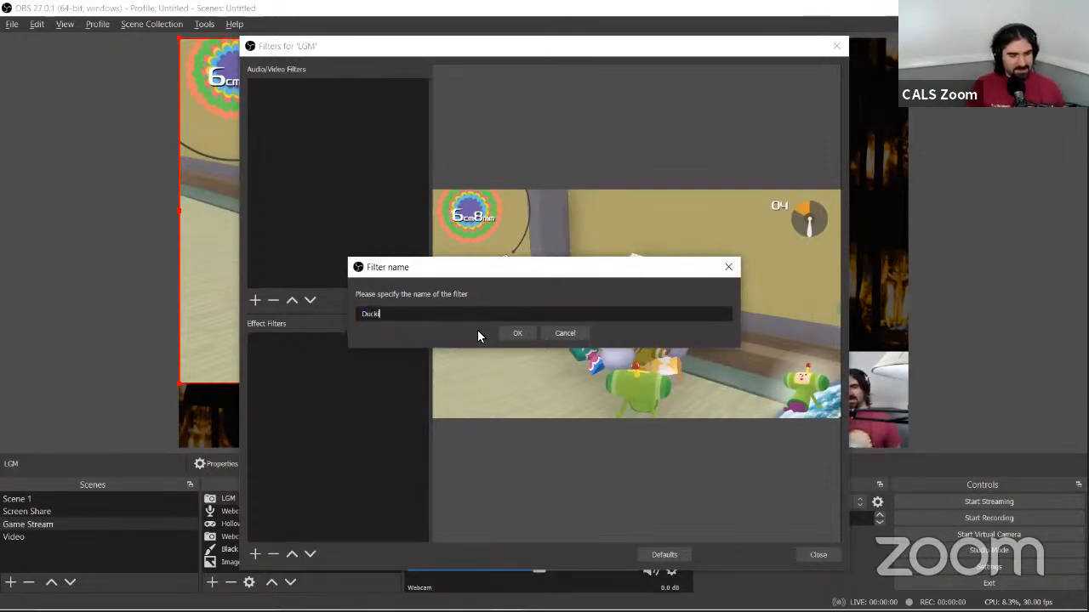
type("ing")
left_click(521, 333)
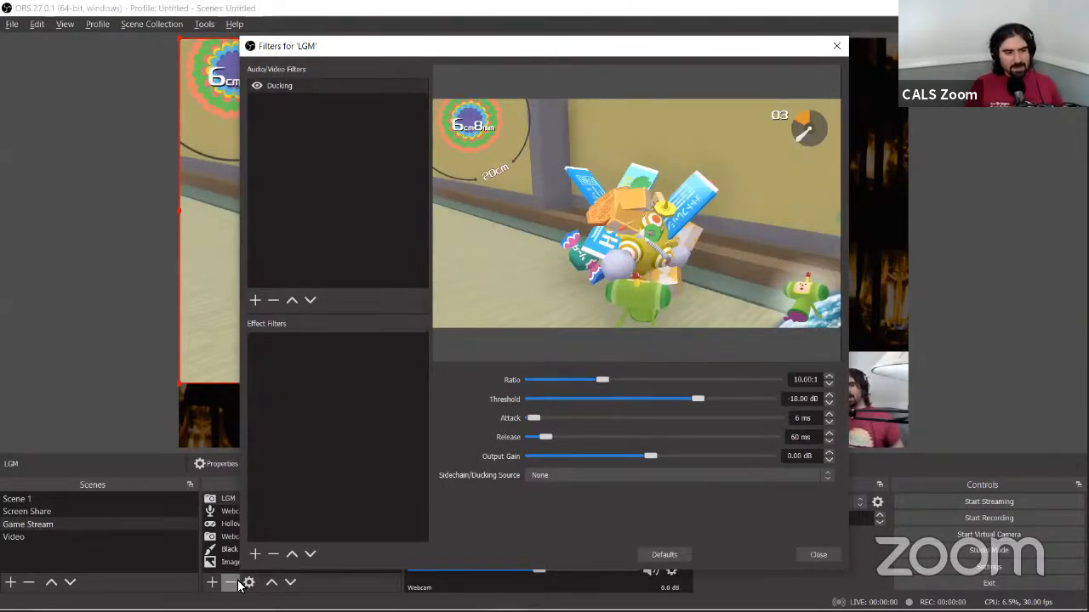
Step: Set the Ducking filter's sidechain source to Webcam Audio, close the filters and check the LGM level in the mixer
left_click(254, 553)
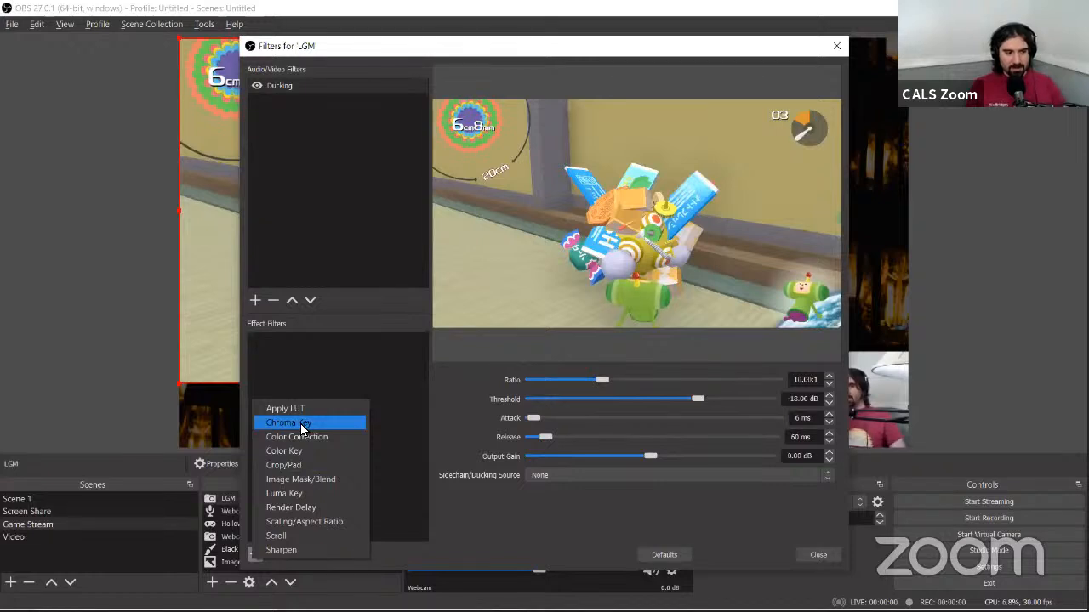
left_click(405, 449)
left_click(317, 86)
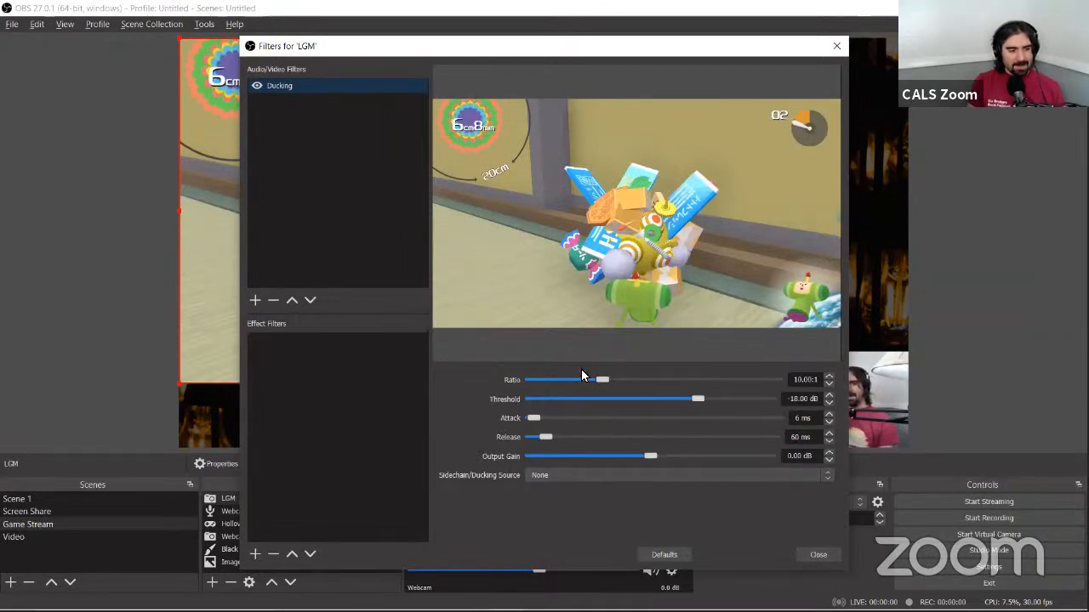
left_click(530, 474)
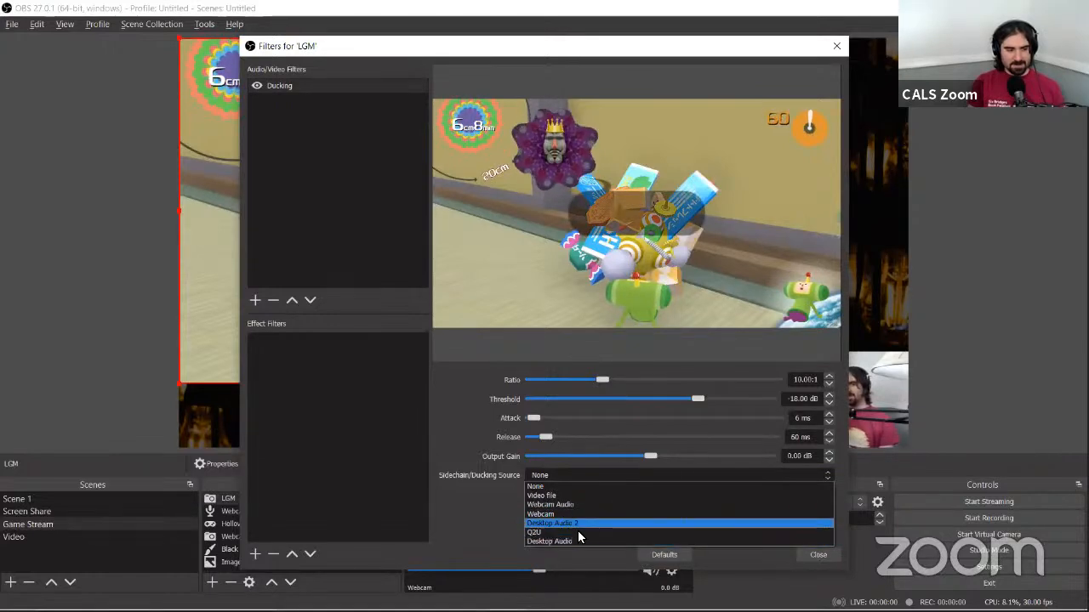
left_click(578, 507)
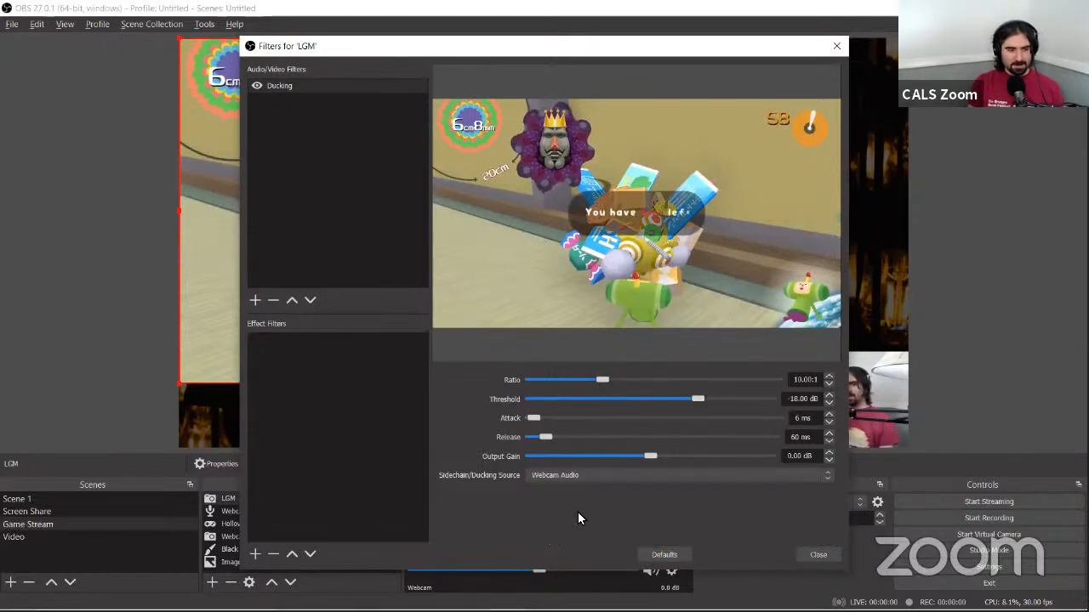
left_click(816, 555)
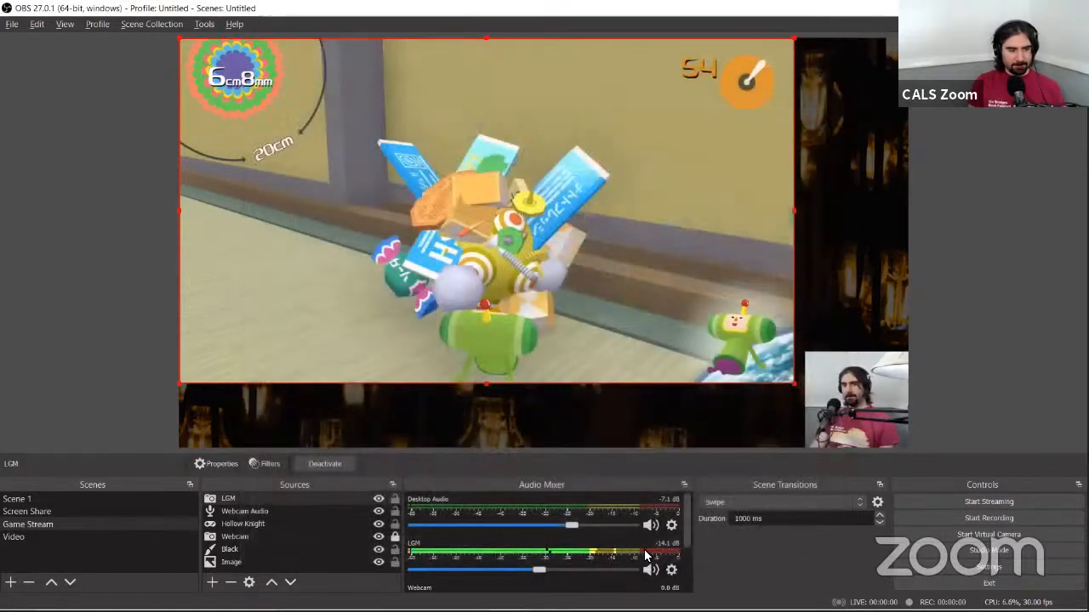
left_click_drag(687, 506, 685, 540)
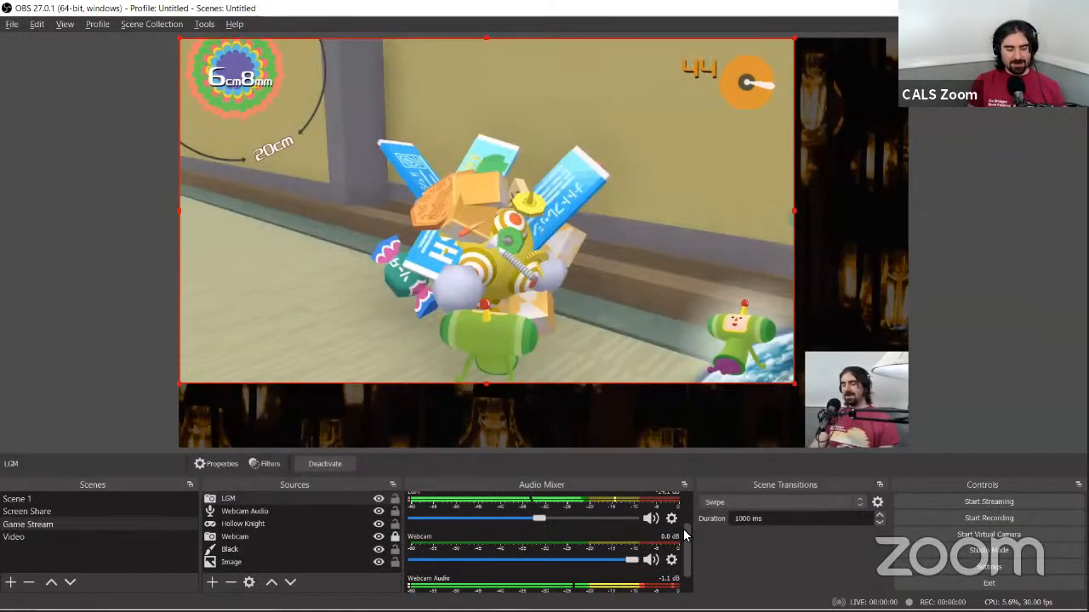
scroll(683, 529, "up", 1)
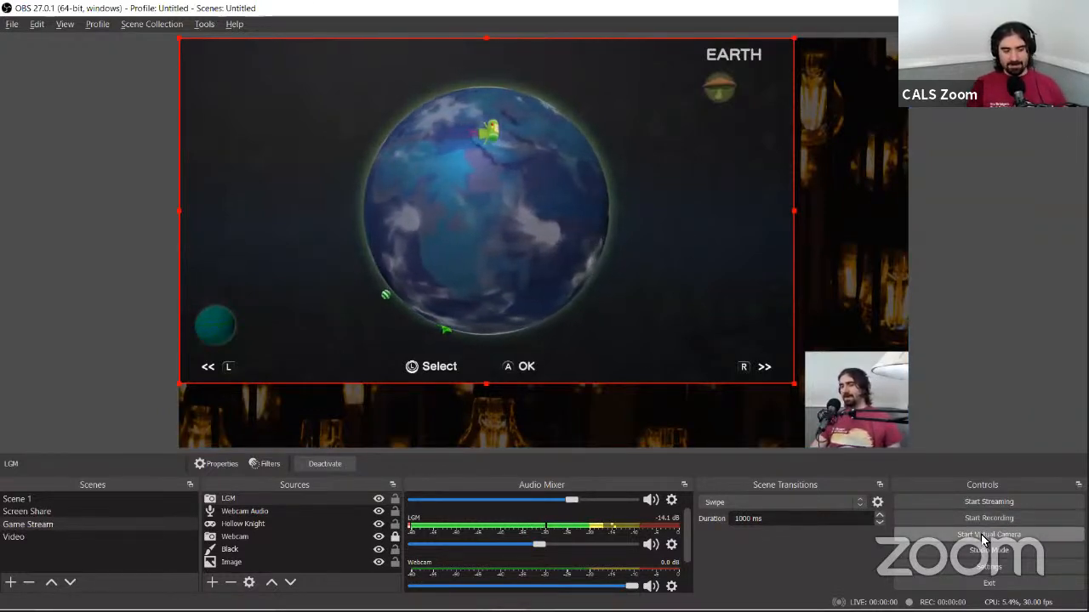
Step: Start the virtual camera, view its feed in the Windows Camera app, and close that app
left_click(954, 529)
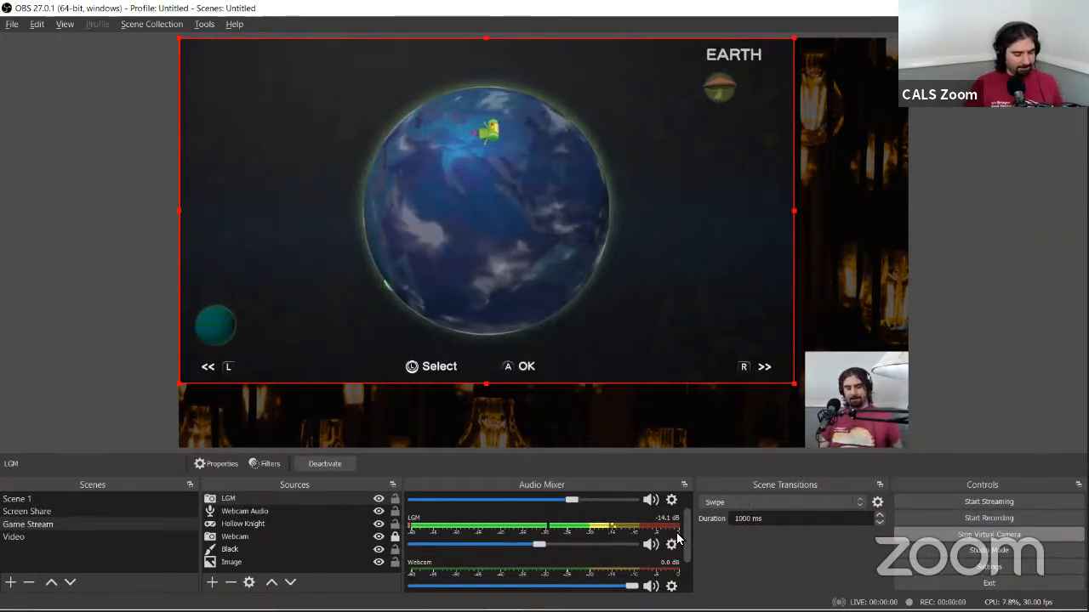
key("super")
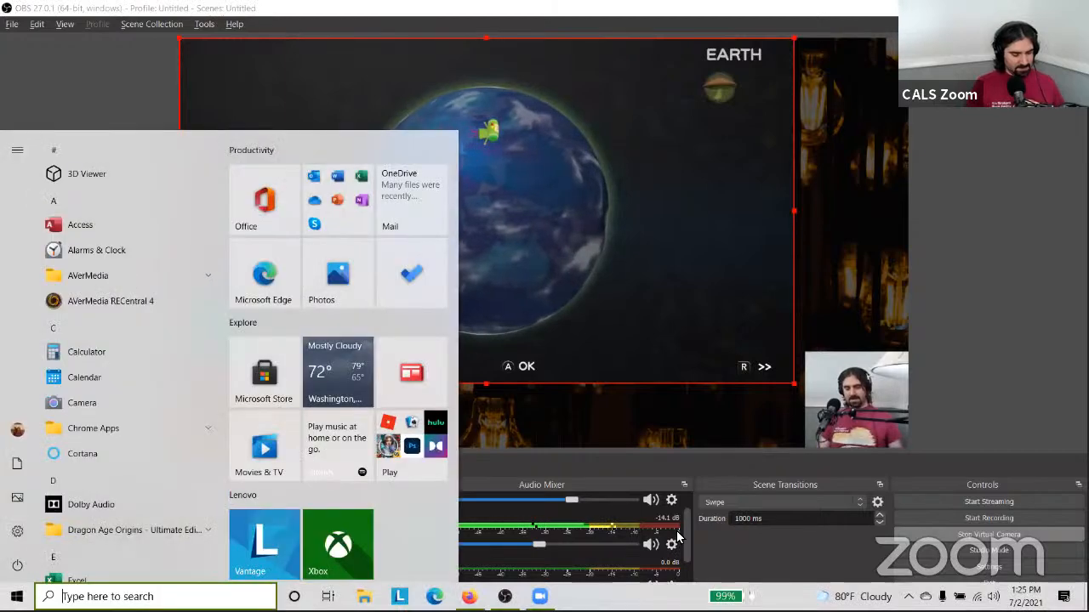
type("came")
key("Return")
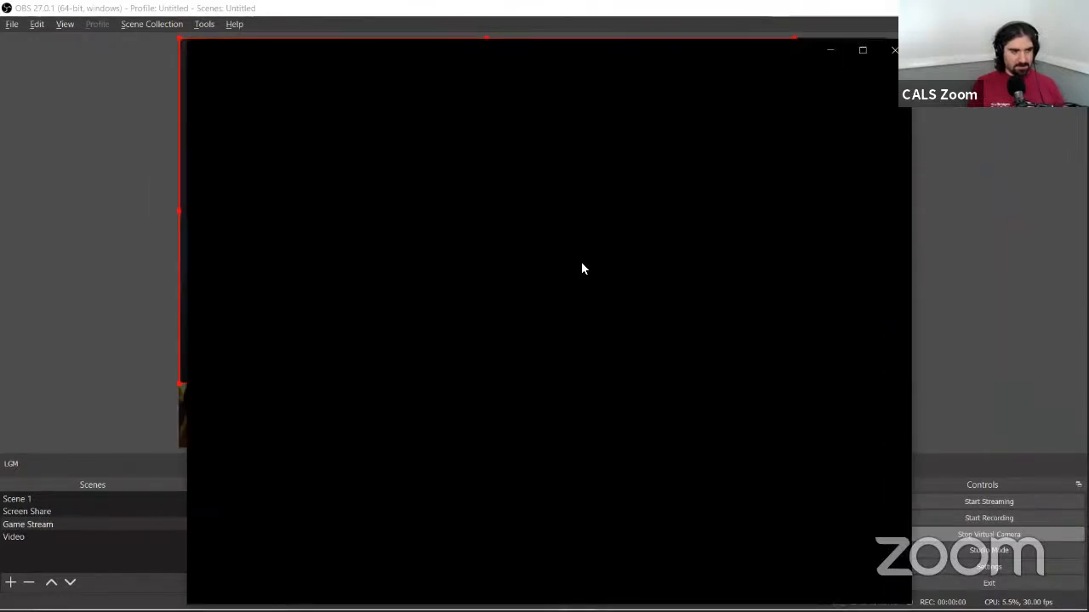
left_click(891, 52)
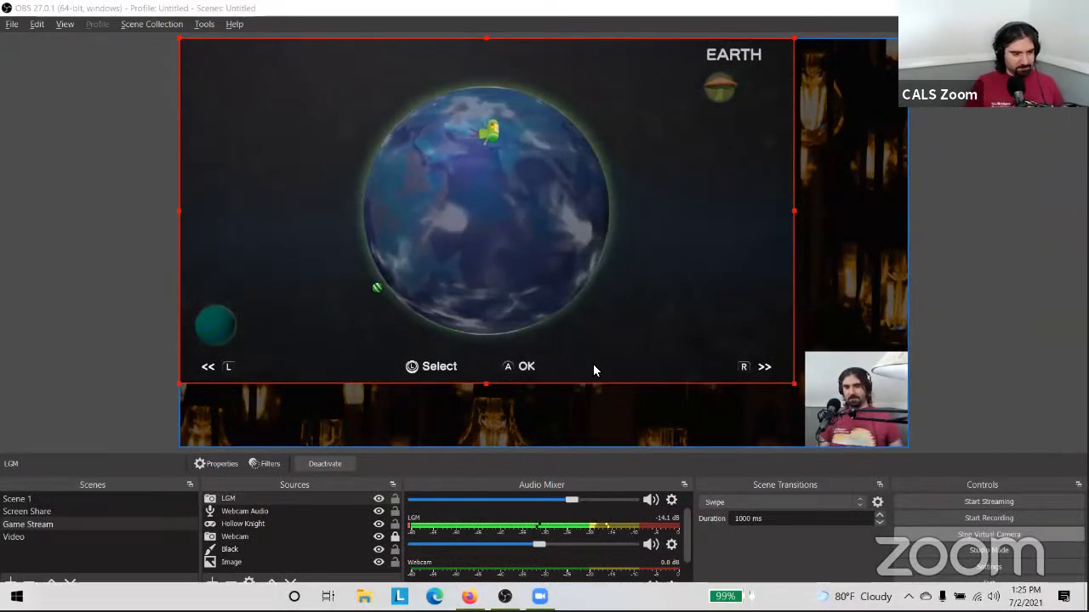
Step: Reopen the Windows Camera app to check the feed again, close it and stop the virtual camera
key("super")
scroll(115, 377, "down", 3)
scroll(123, 356, "up", 2)
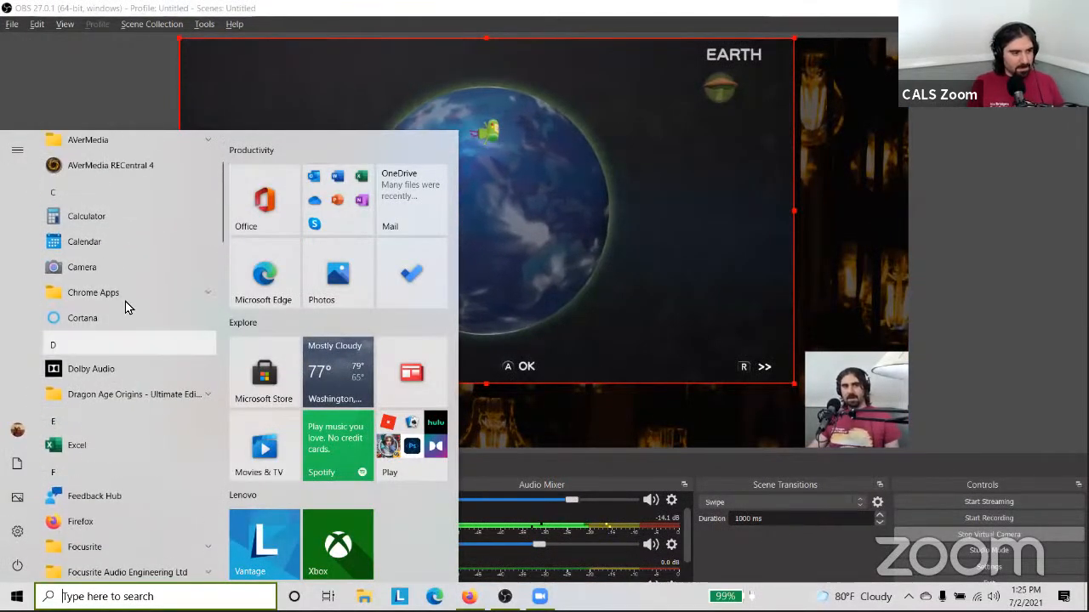
left_click(125, 270)
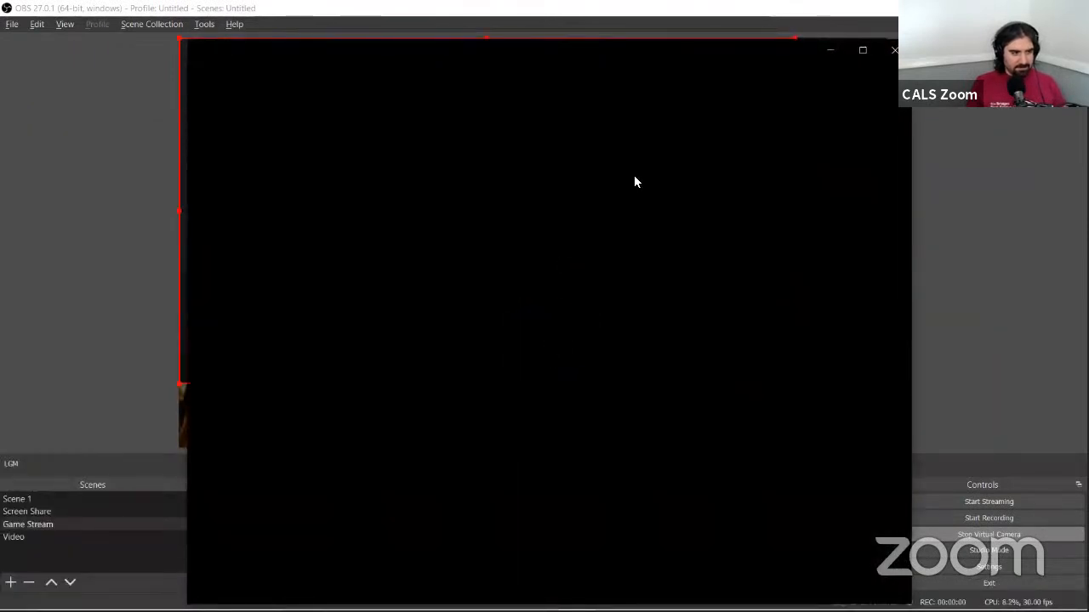
left_click(891, 51)
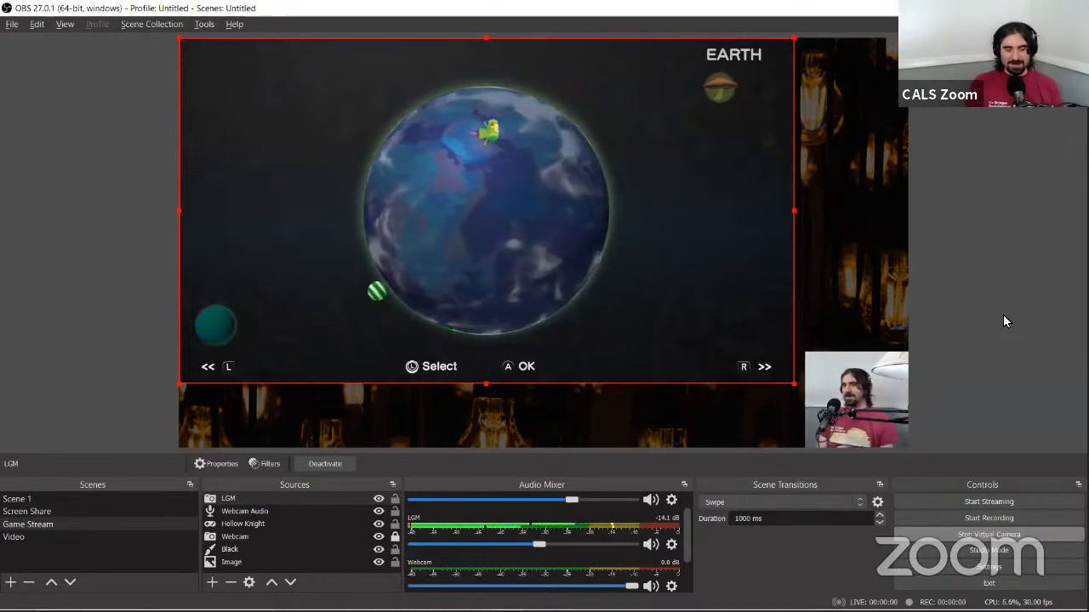
left_click(955, 532)
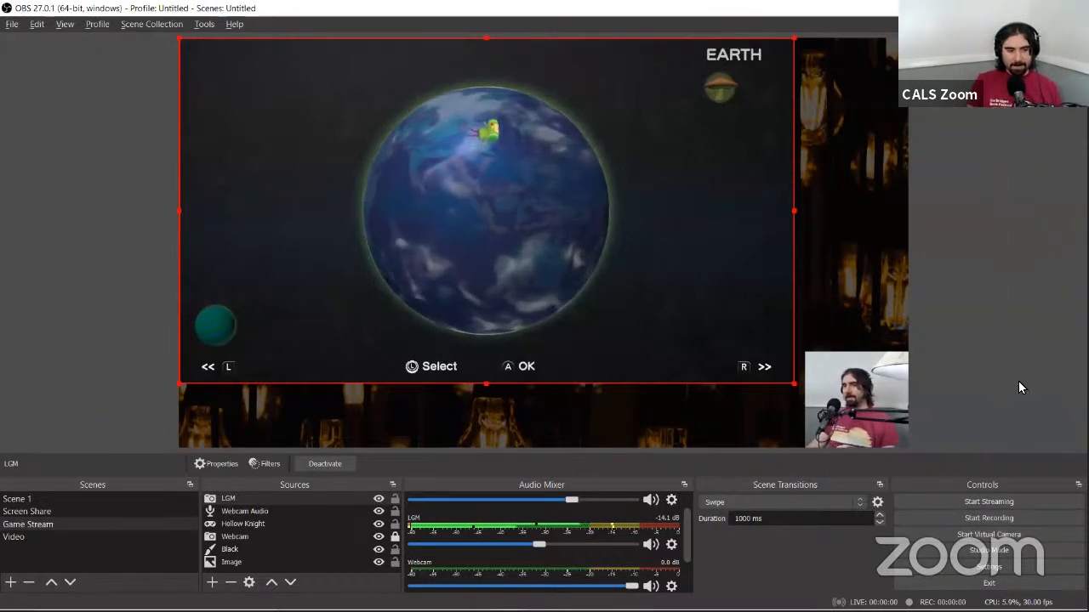
Step: Enable Studio Mode and load the Video scene into the preview
left_click(972, 555)
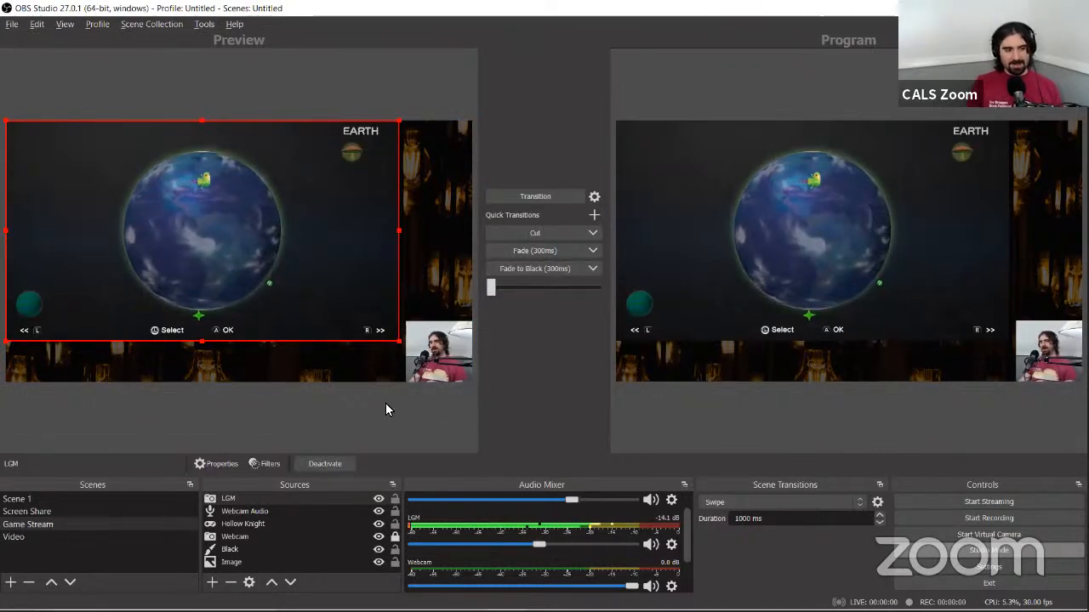
left_click(126, 524)
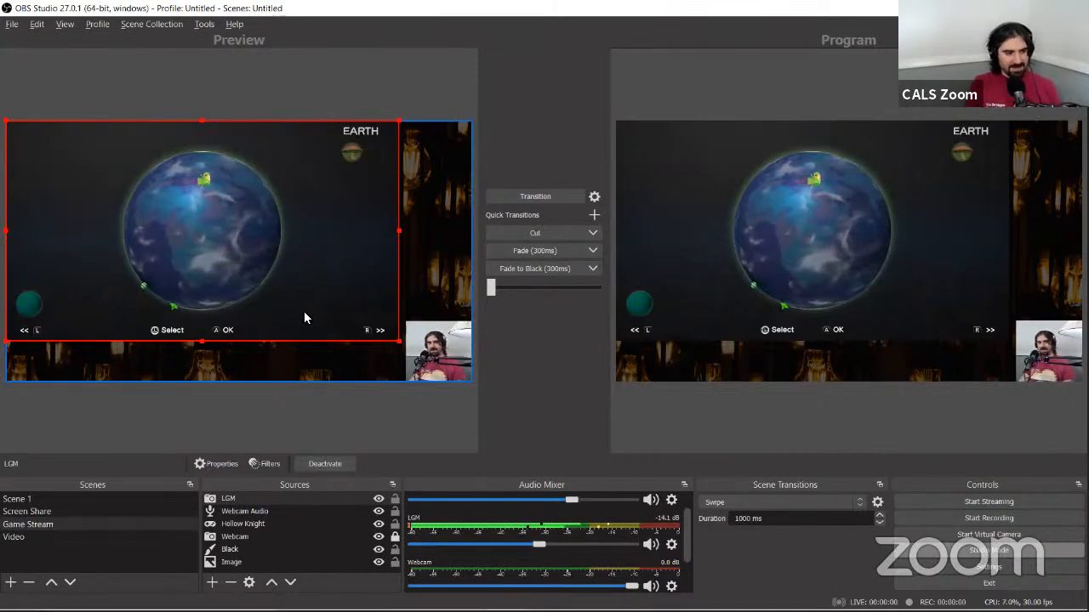
left_click(74, 537)
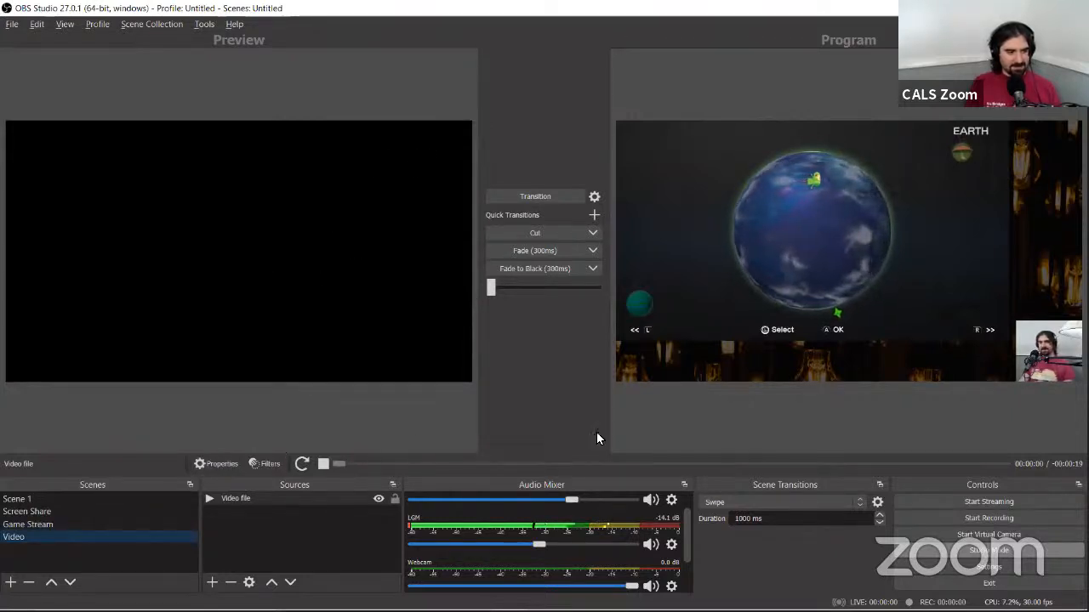
Step: Play the Video file source in the preview, scrub it back to the start and stop playback
left_click(299, 464)
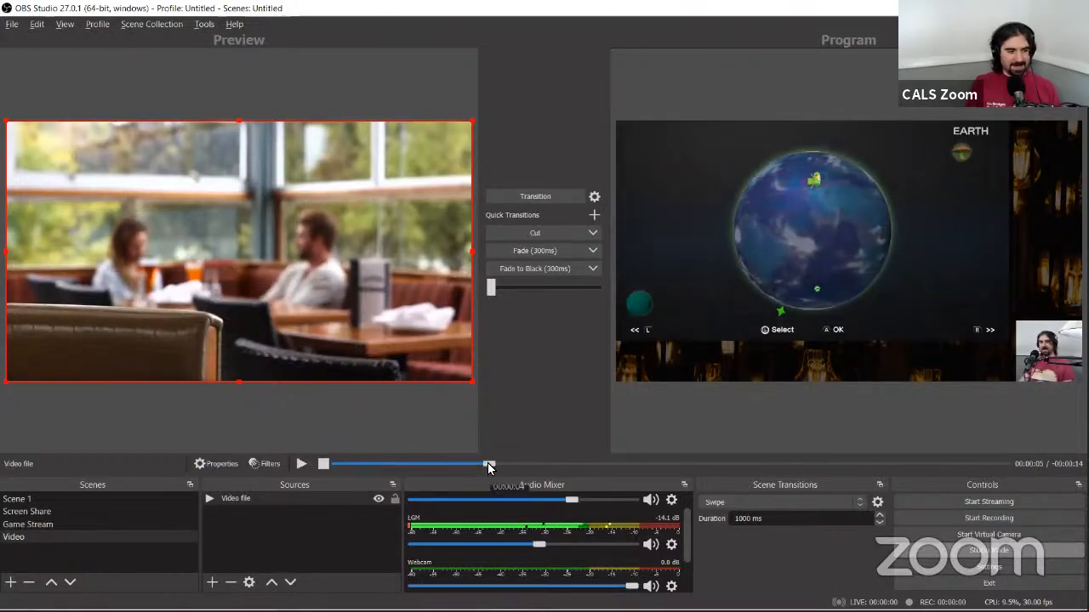
left_click_drag(487, 464, 265, 469)
left_click(320, 465)
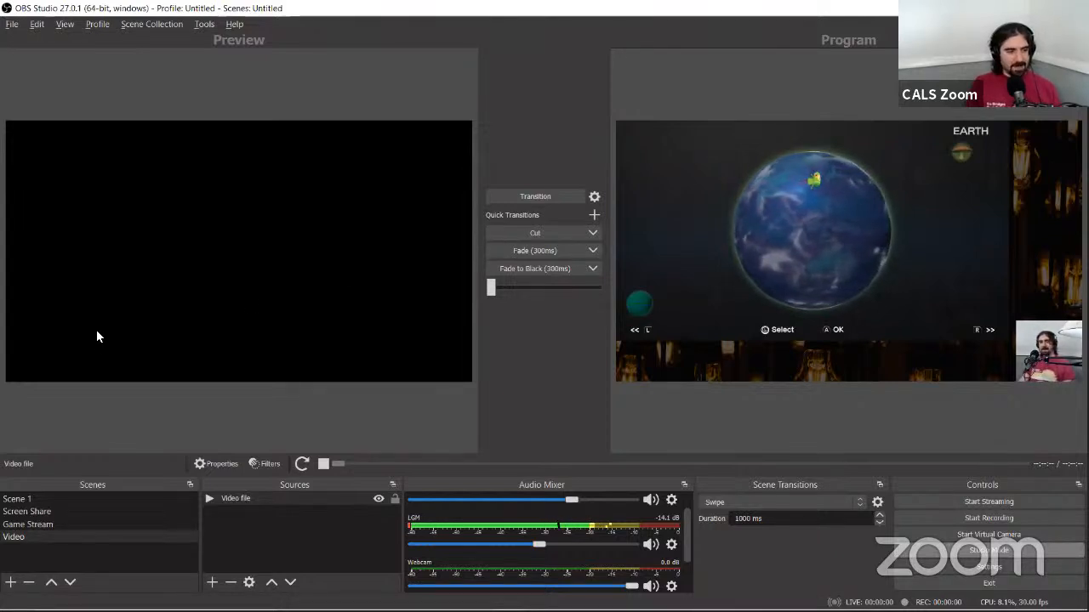
Step: Preview the Screen Share scene, load Scene 1 into the preview and transition it to the program output
left_click(156, 511)
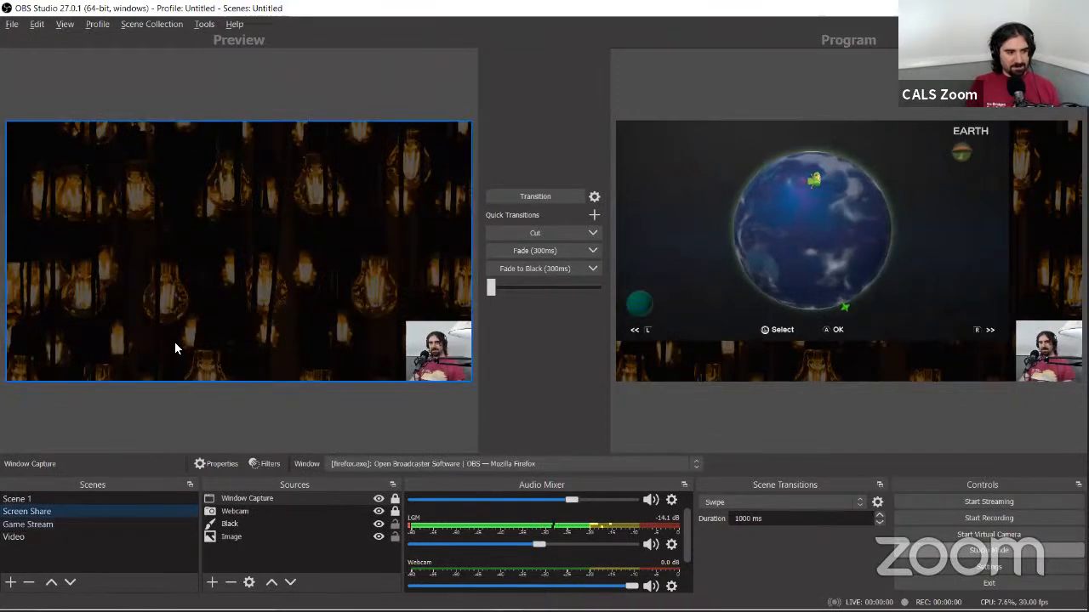
left_click(138, 498)
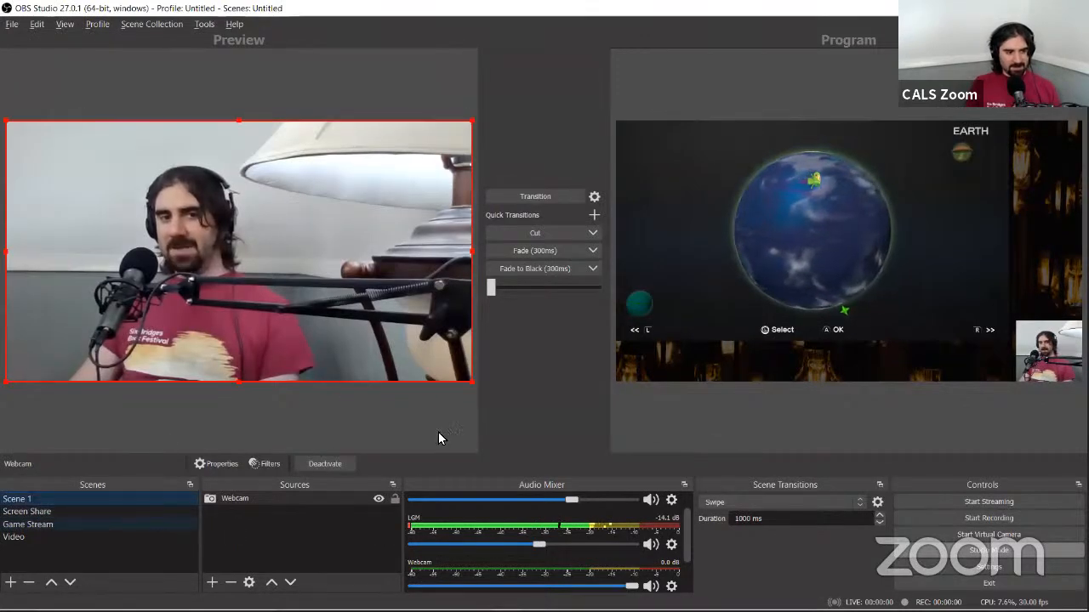
left_click(537, 196)
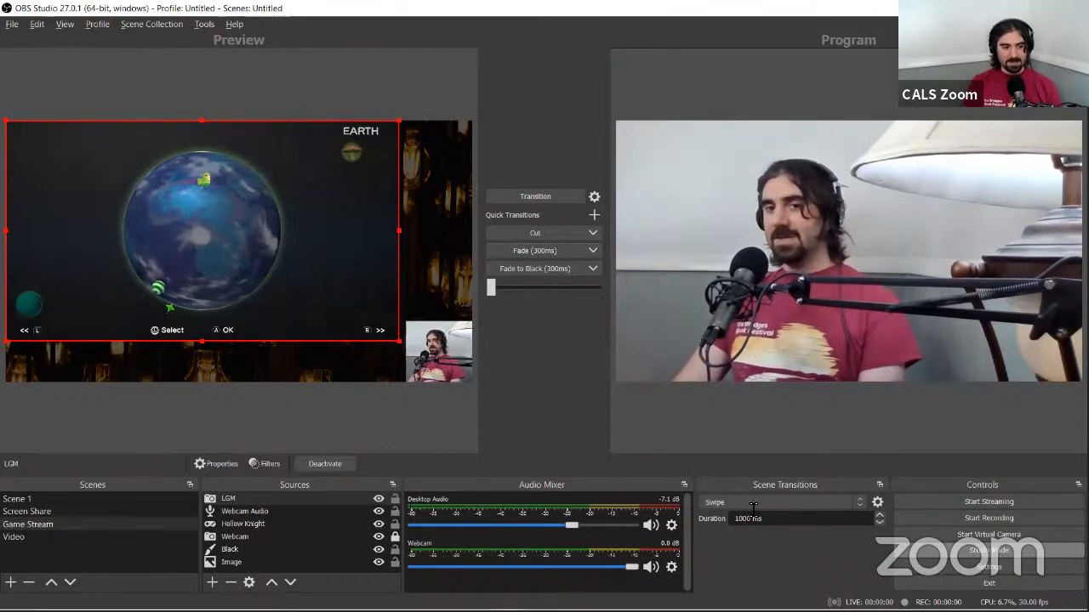
Step: Look through the scene transition types and apply the Fade to Black (300ms) quick transition to the program output
left_click(857, 504)
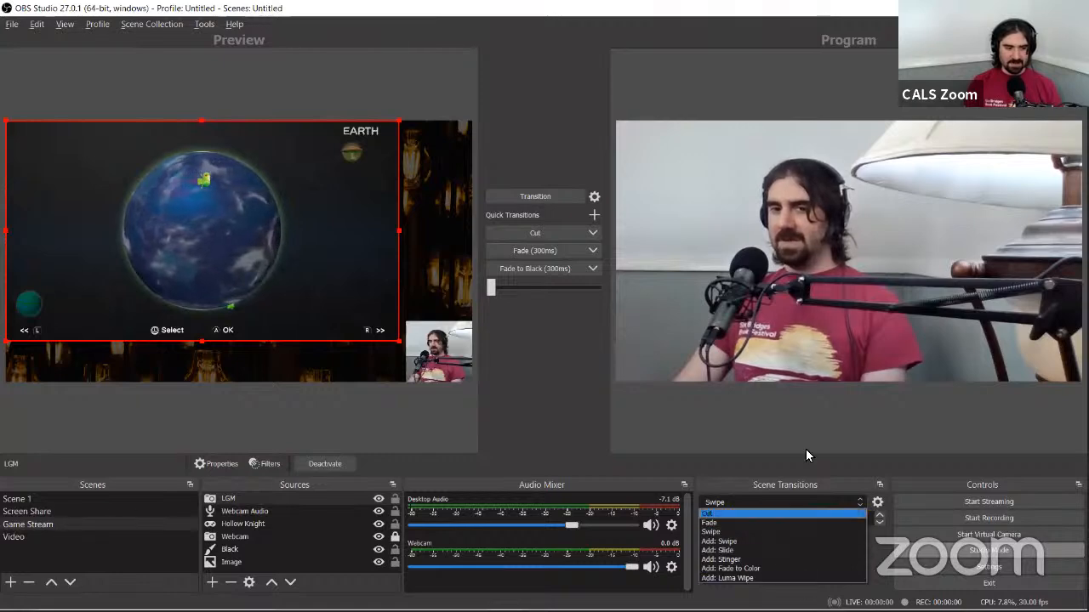
left_click(589, 444)
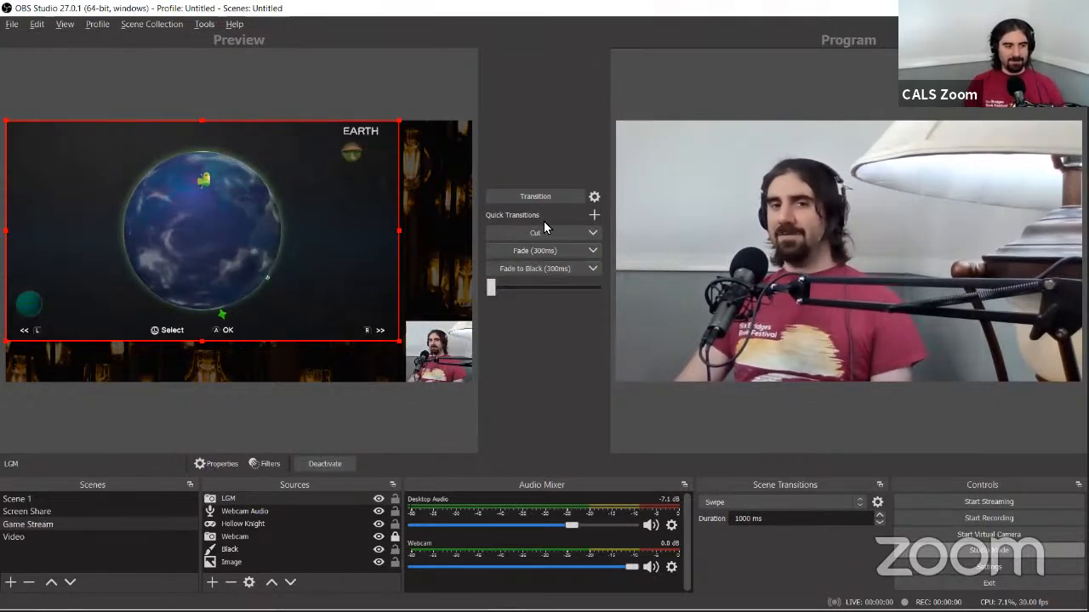
left_click(540, 268)
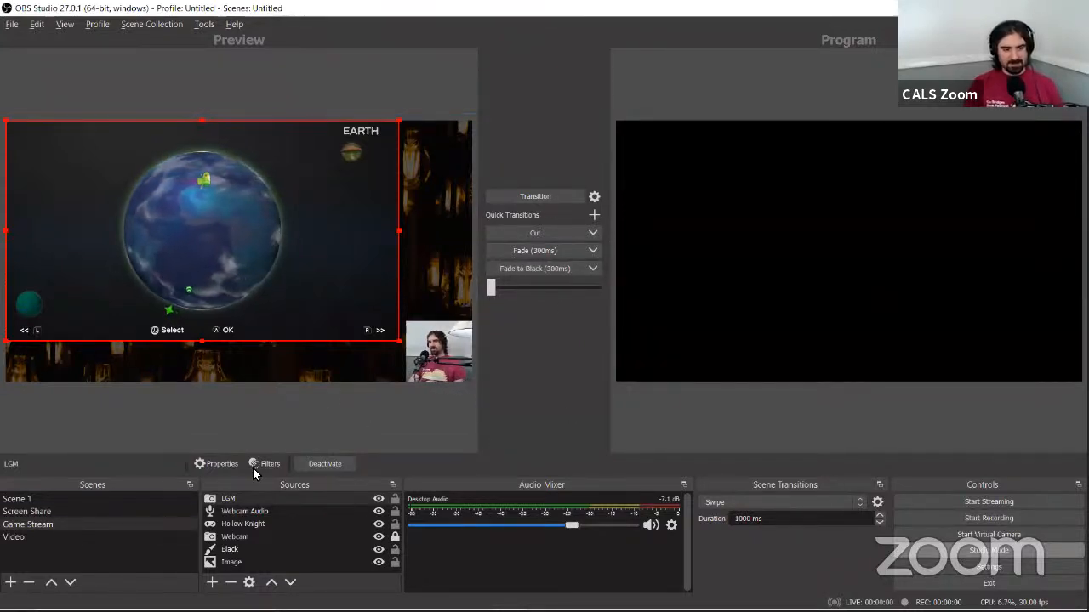
Step: Look through the Video, Game Stream and Screen Share scenes in the preview, and transition Scene 1 to the program output
left_click(103, 536)
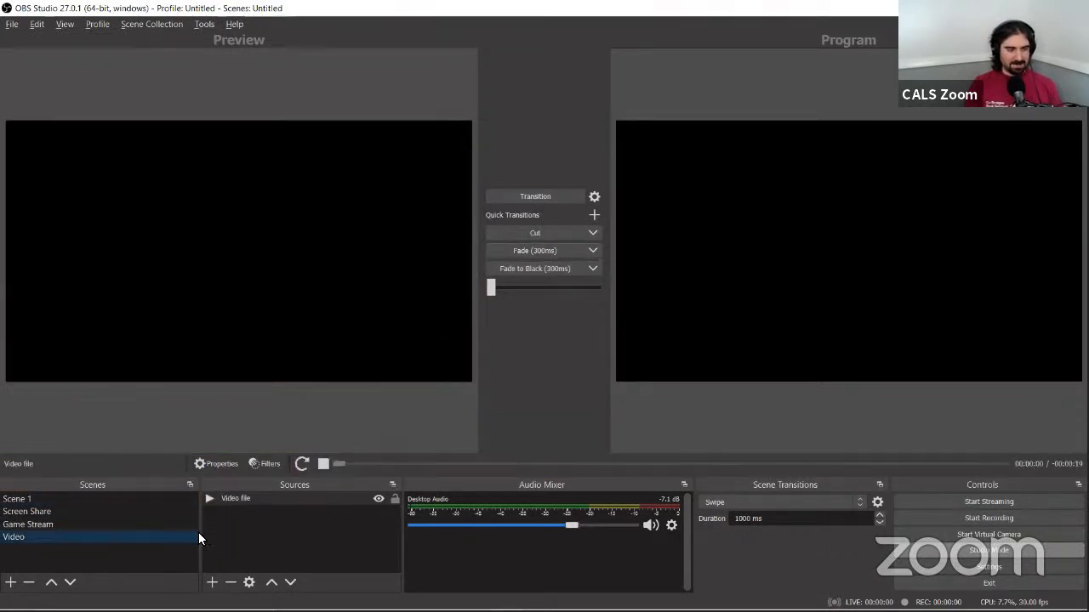
left_click(142, 522)
left_click(142, 511)
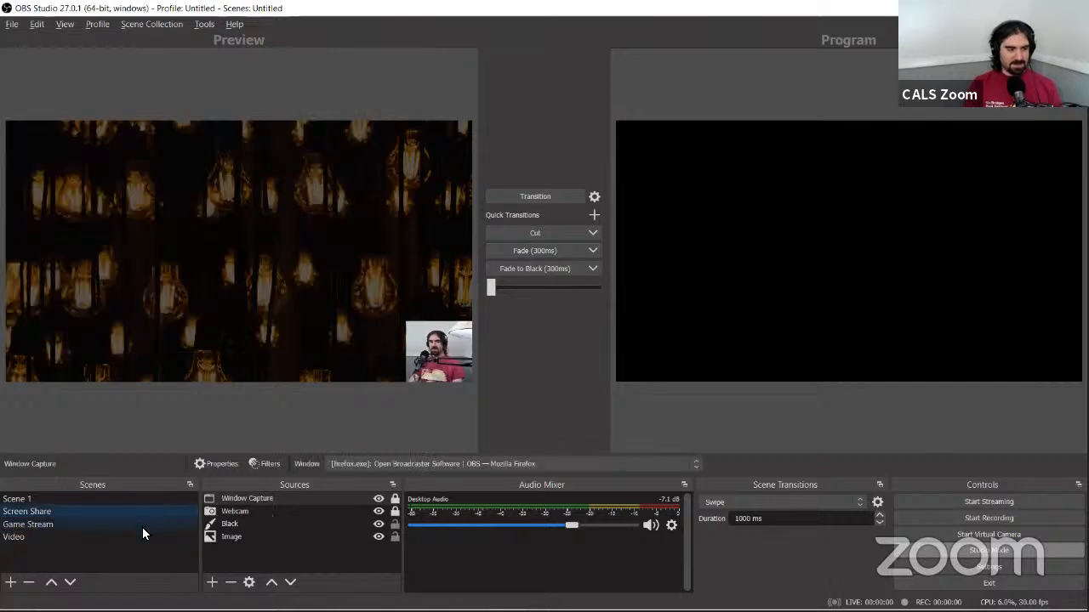
left_click(134, 501)
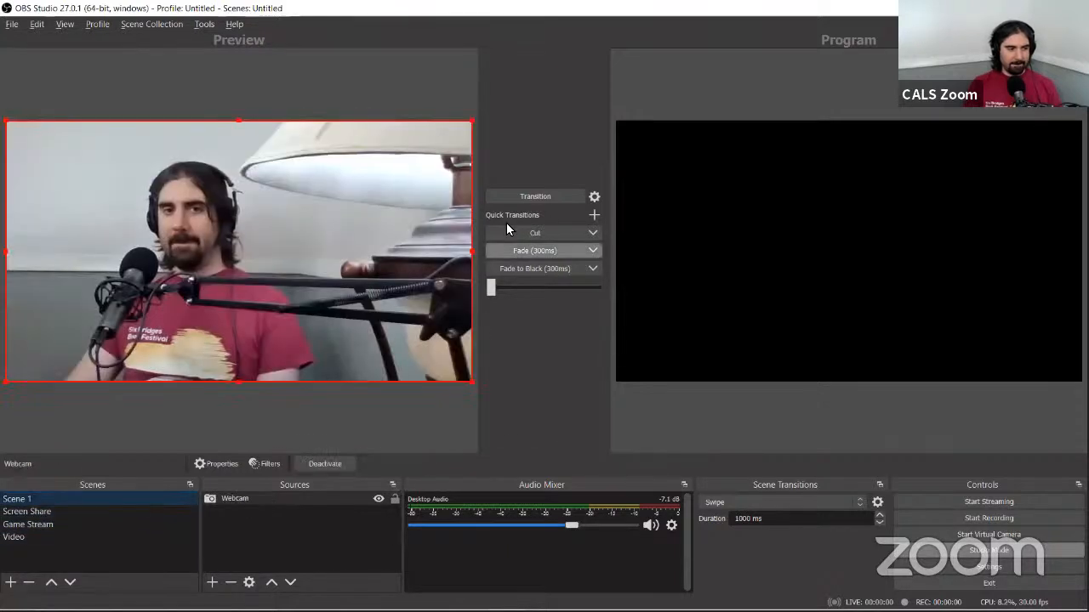
left_click(535, 197)
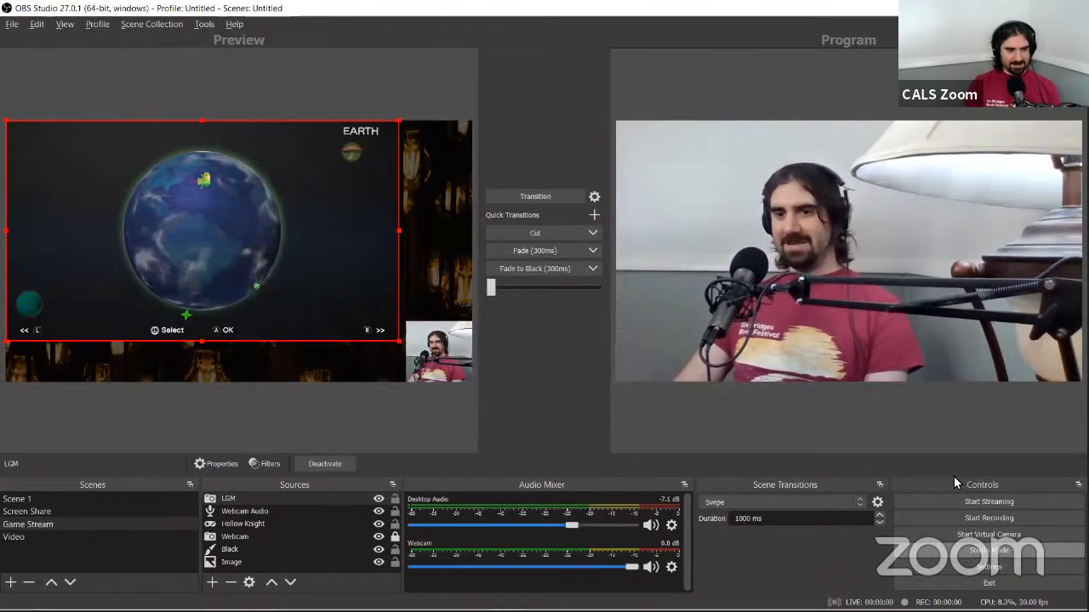
Step: Turn off Studio Mode and switch to the Game Stream scene
left_click(969, 550)
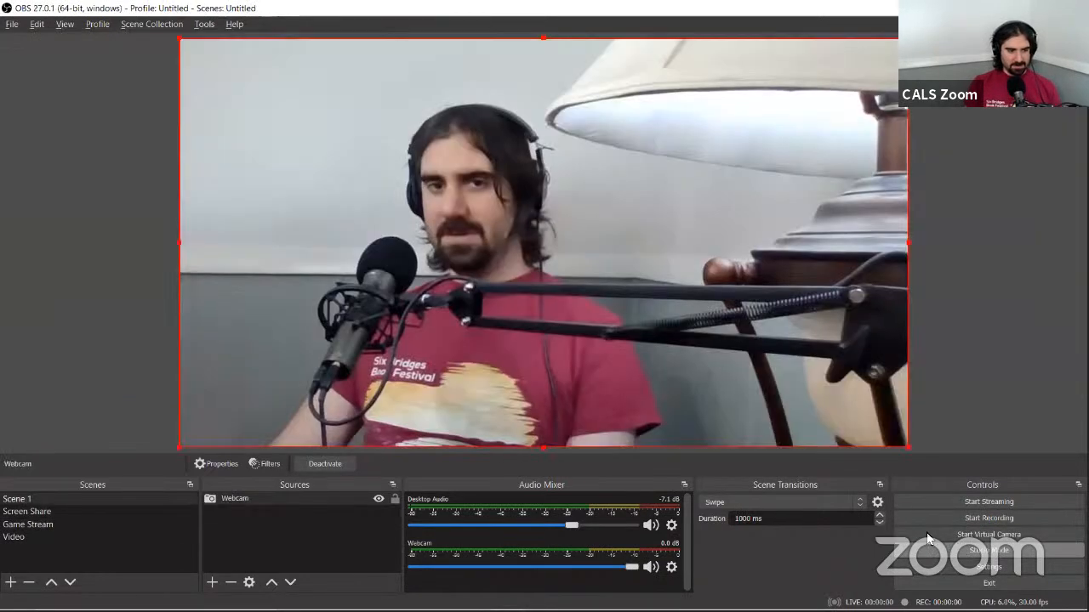
left_click(152, 525)
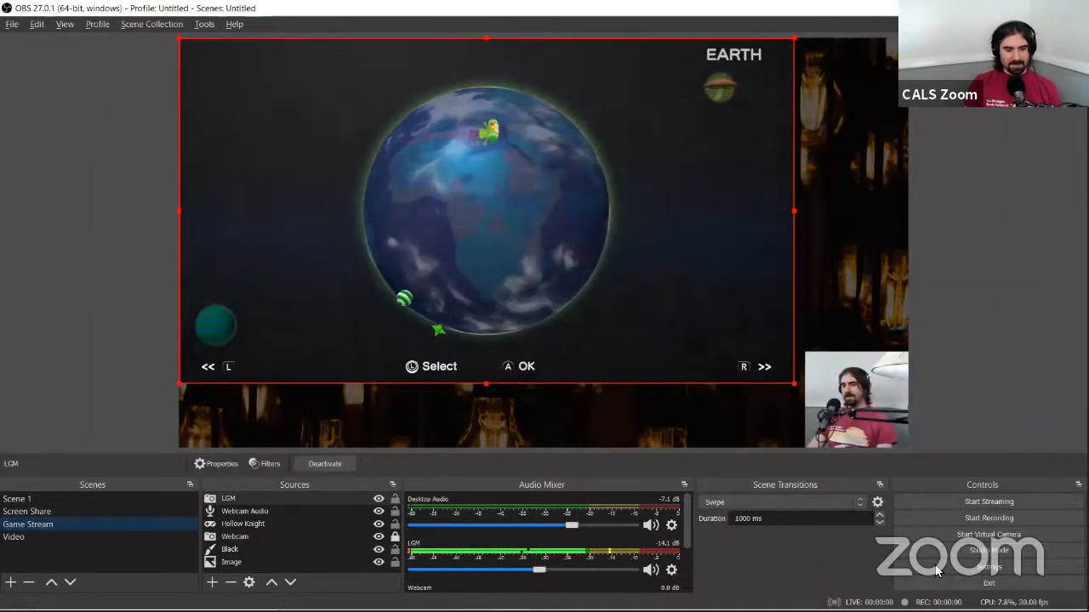
Step: Switch to the YouTube Studio live streaming page in Firefox, display the stream settings and copy the stream key
mouse_move(749, 595)
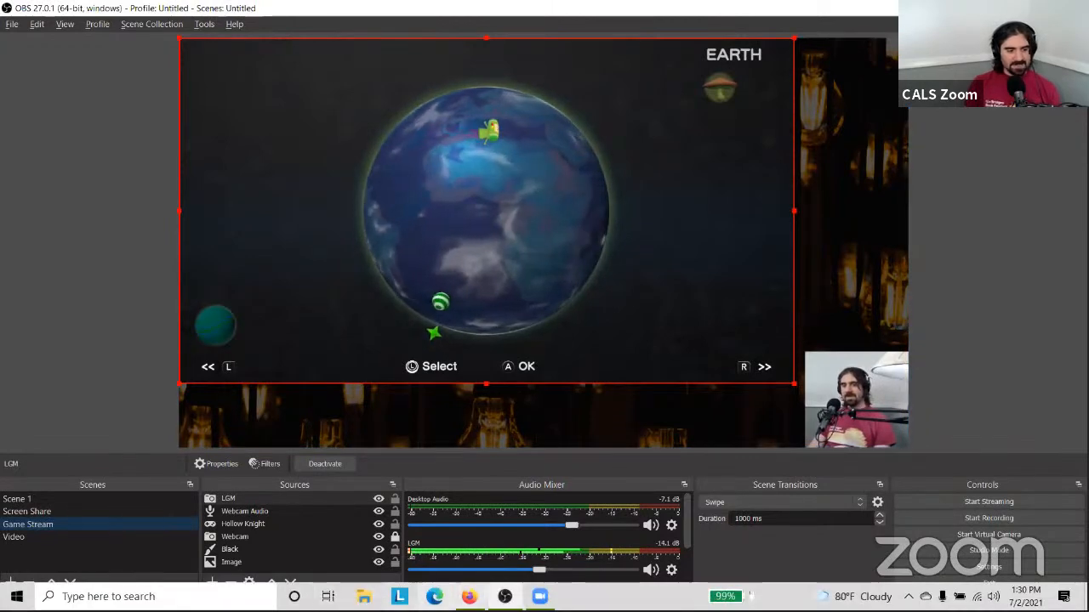
left_click(469, 596)
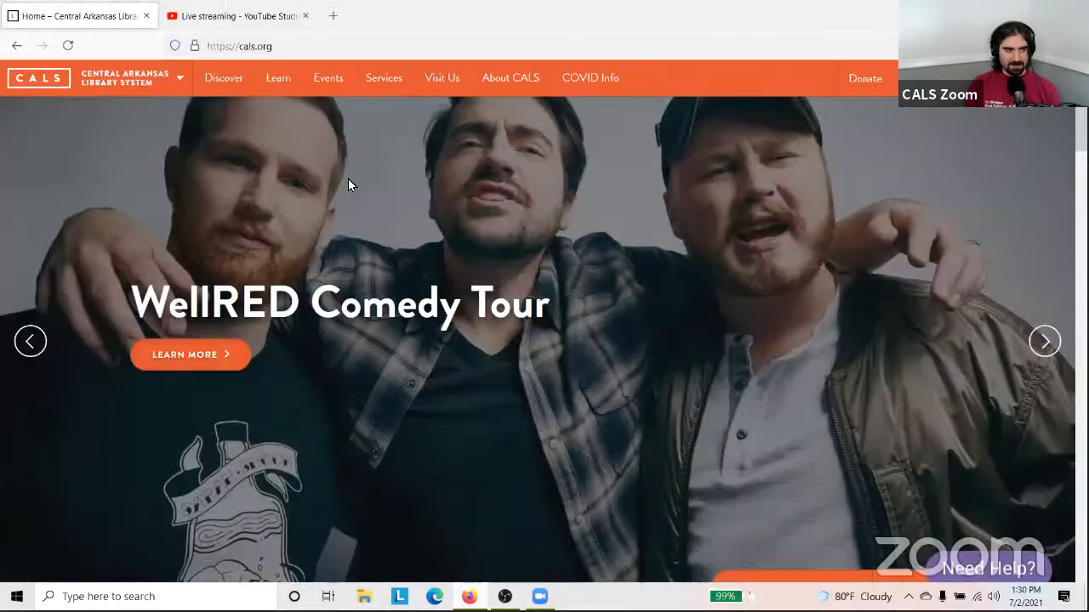
left_click(220, 17)
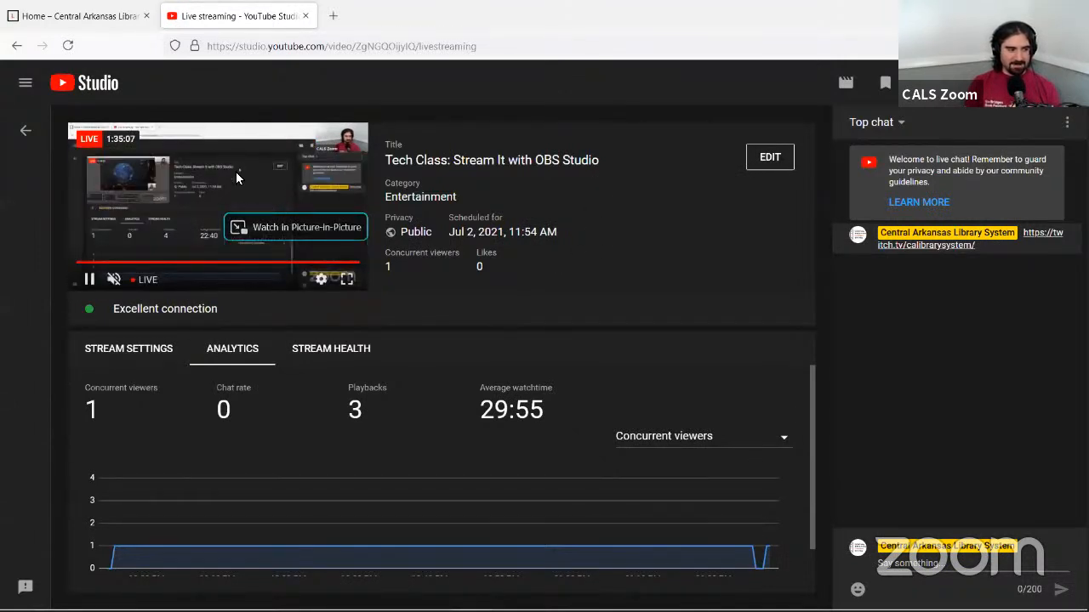
left_click(169, 349)
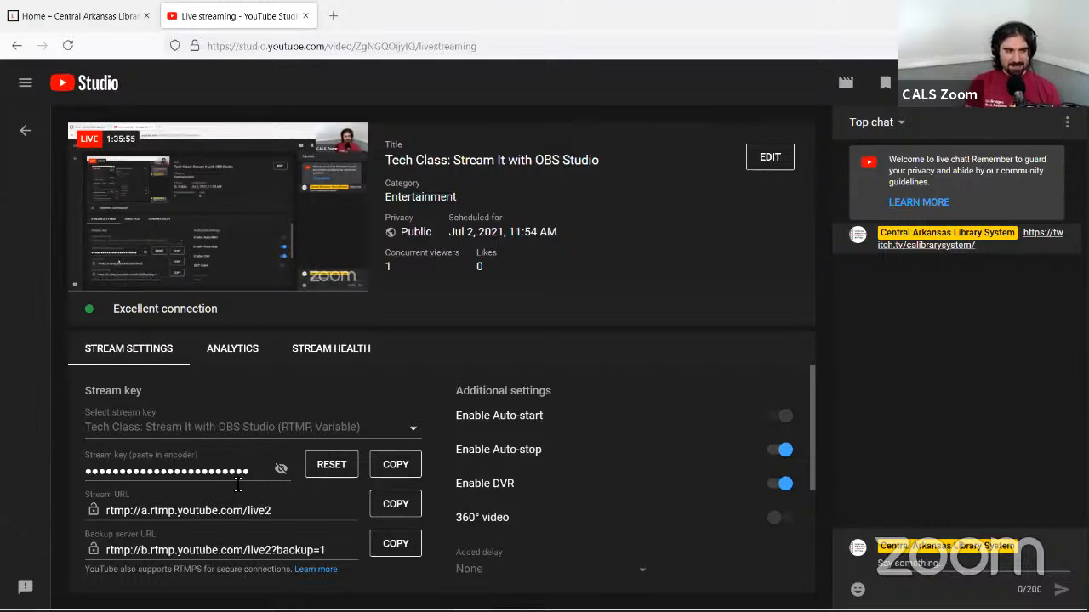
left_click(394, 469)
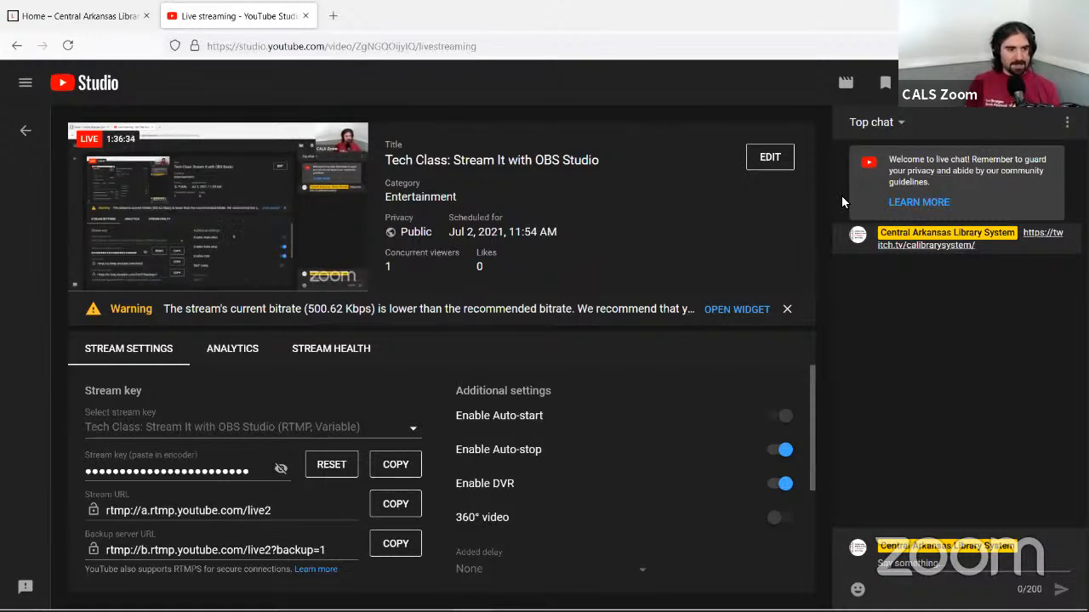
Step: Look over the channel's account options, the list of live streams, and the Tech Class stream's analytics and stream health
left_click(1055, 82)
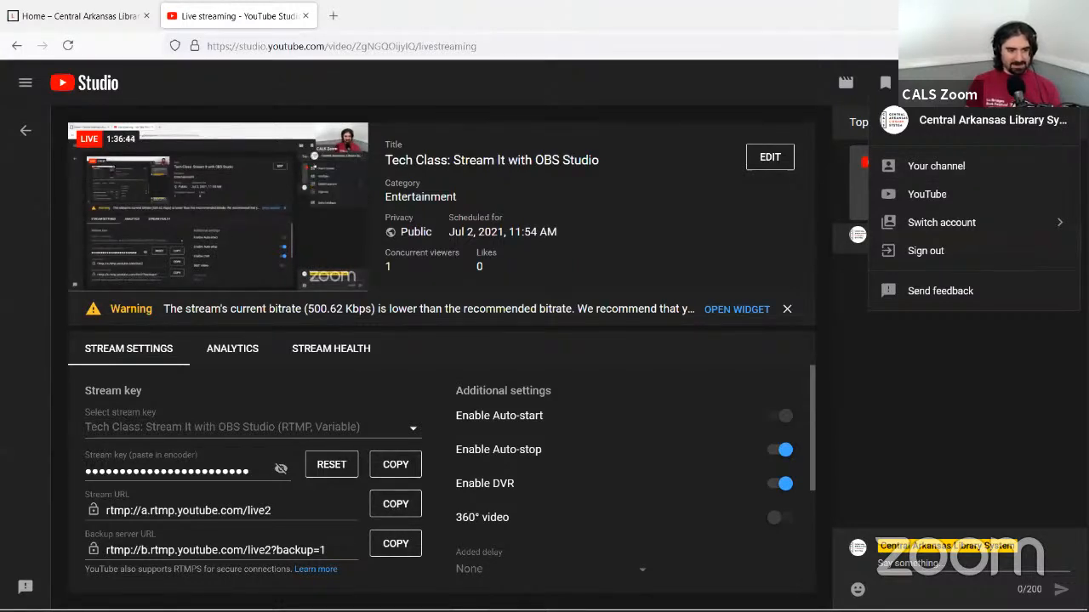
key("Escape")
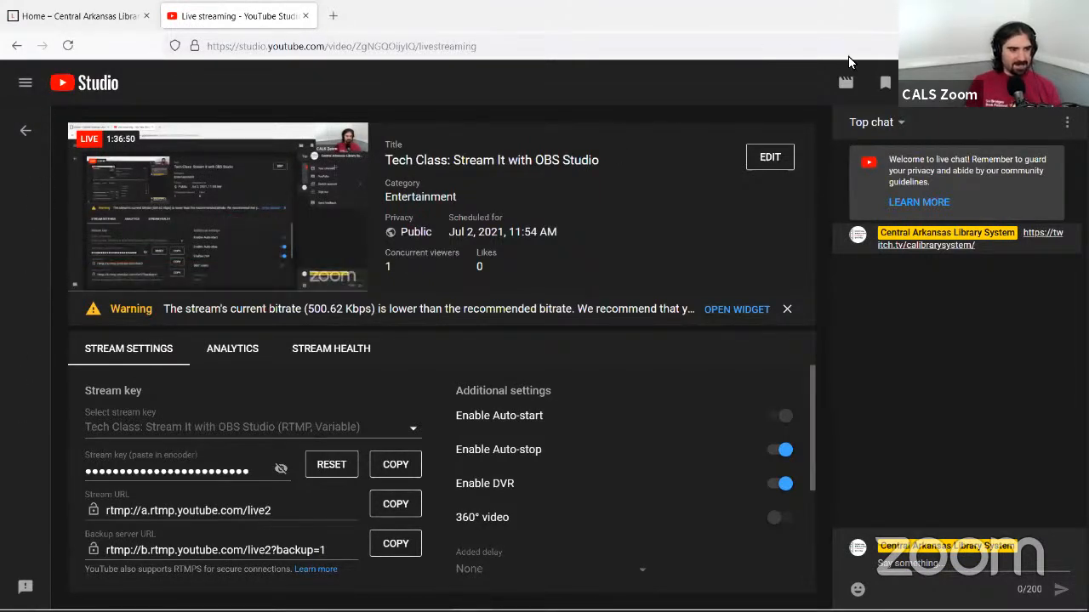
left_click(12, 135)
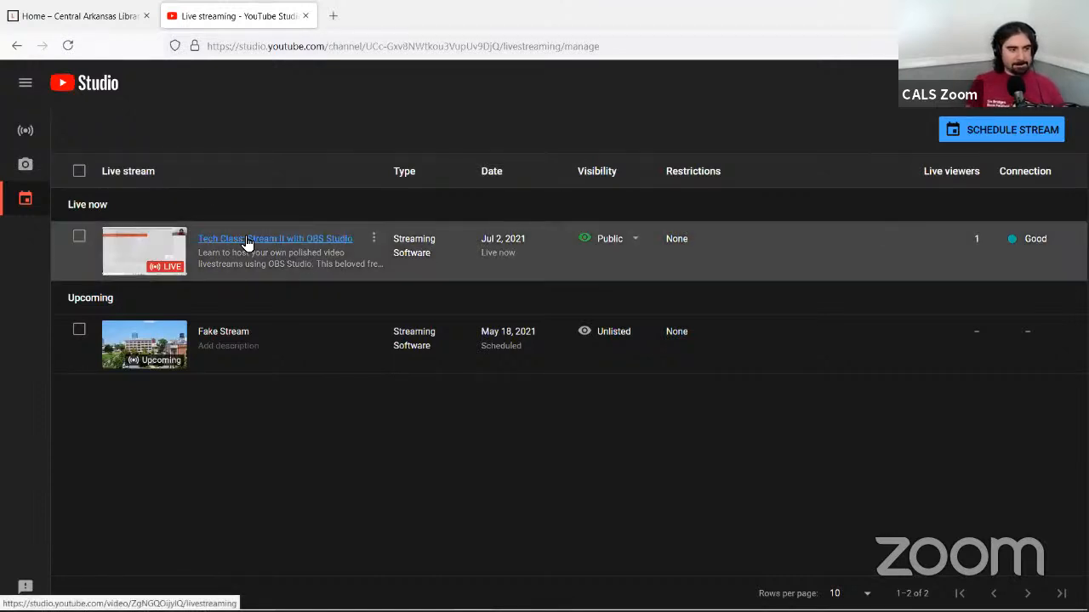
left_click(245, 241)
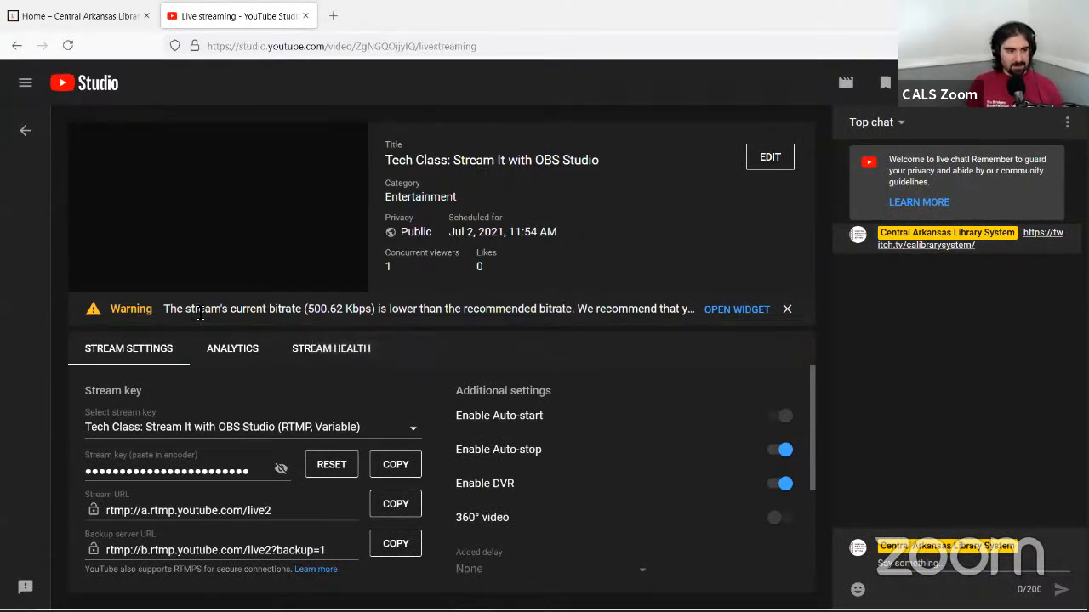
left_click(251, 350)
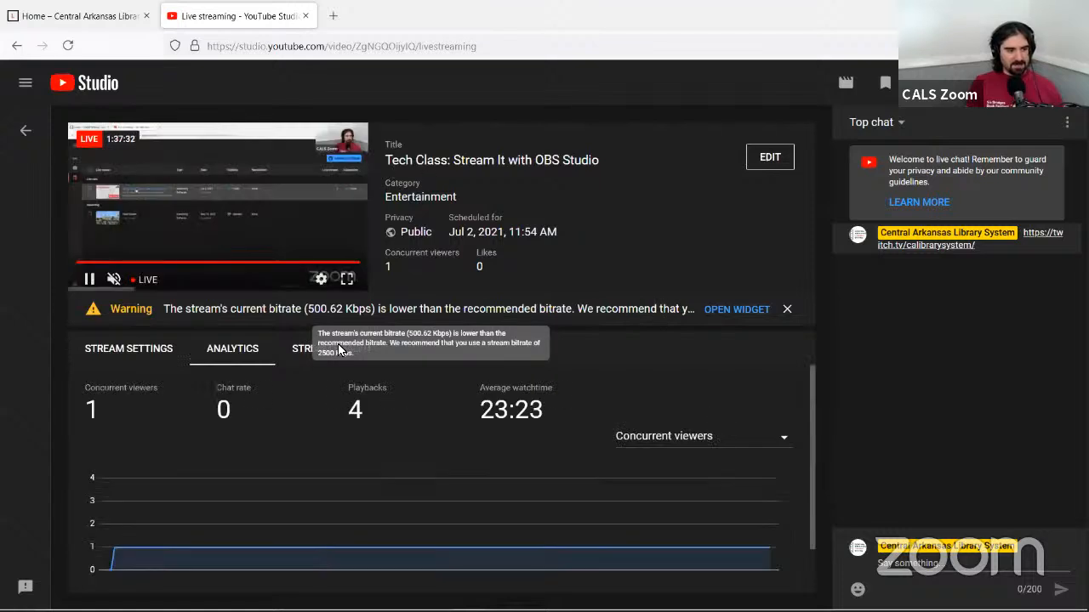
left_click(317, 350)
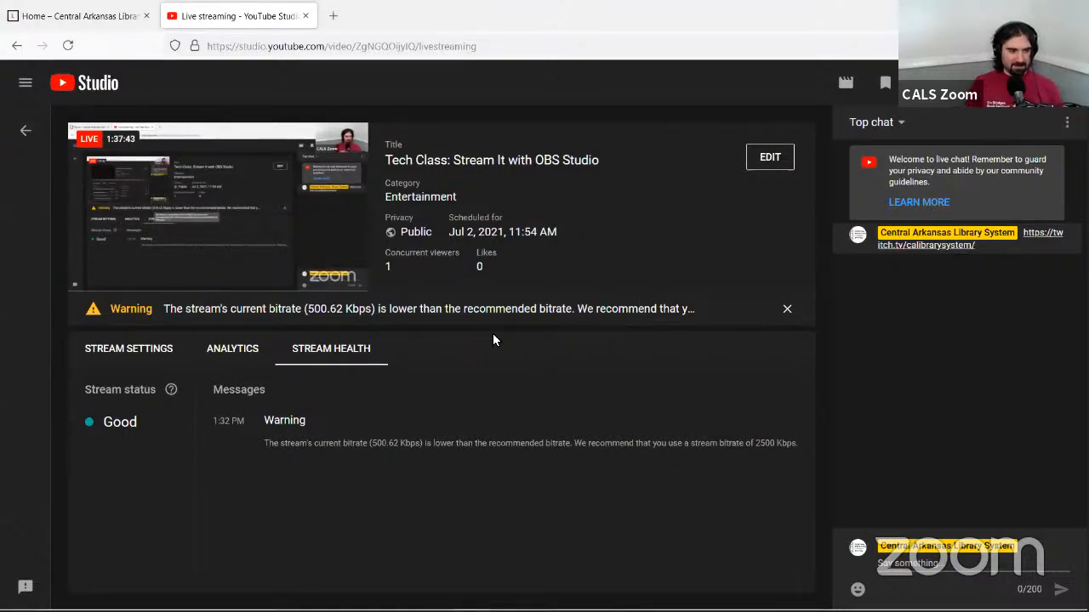
Step: Copy the stream key from the YouTube stream settings and paste it over the Stream Key in OBS Studio's Stream settings
left_click(148, 354)
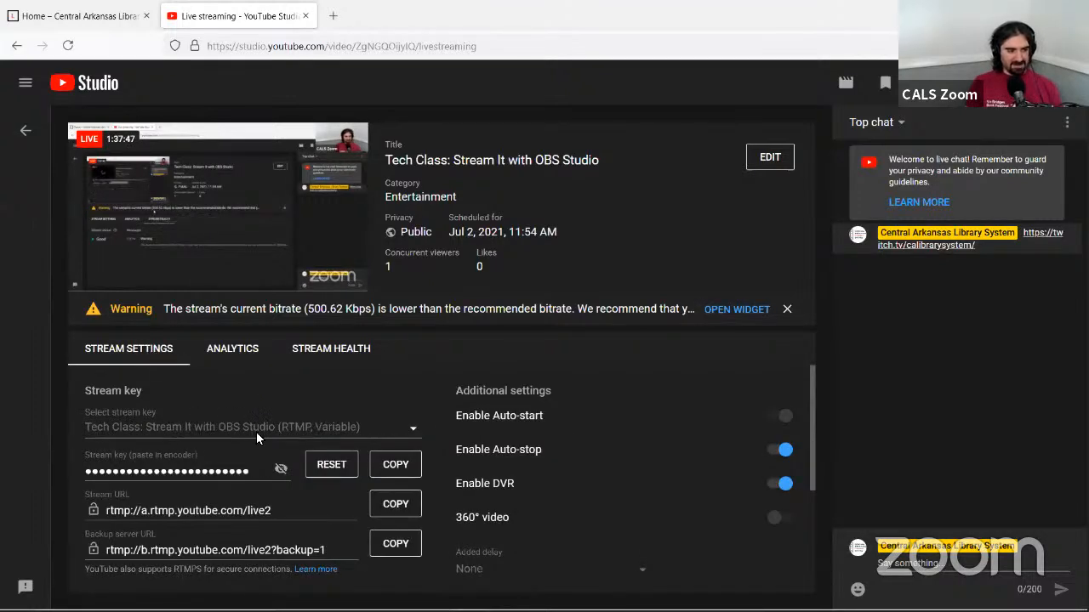
left_click(395, 467)
key("alt+Tab")
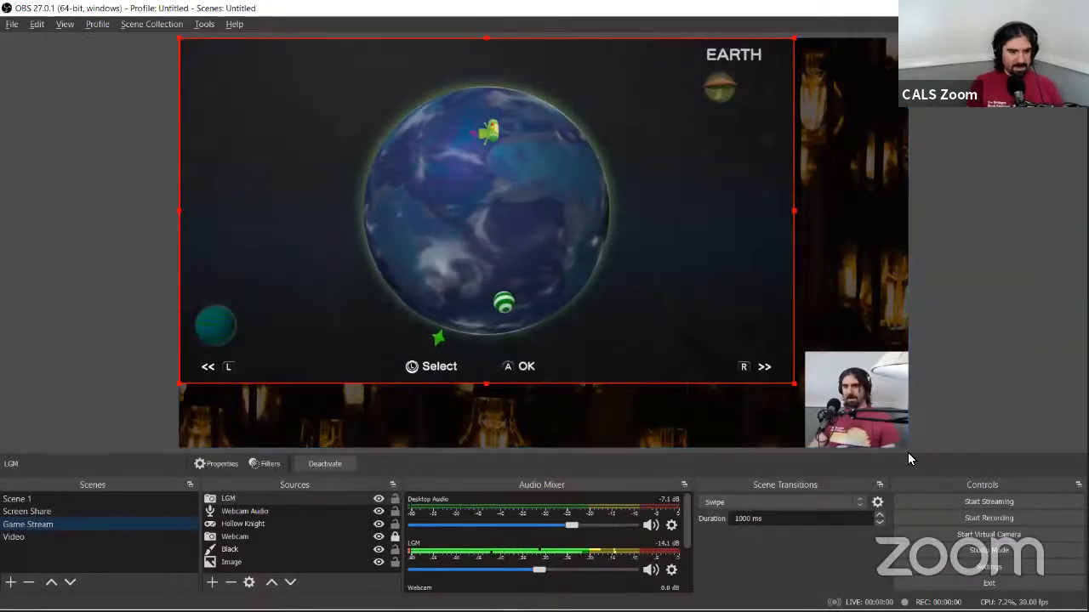
left_click(953, 566)
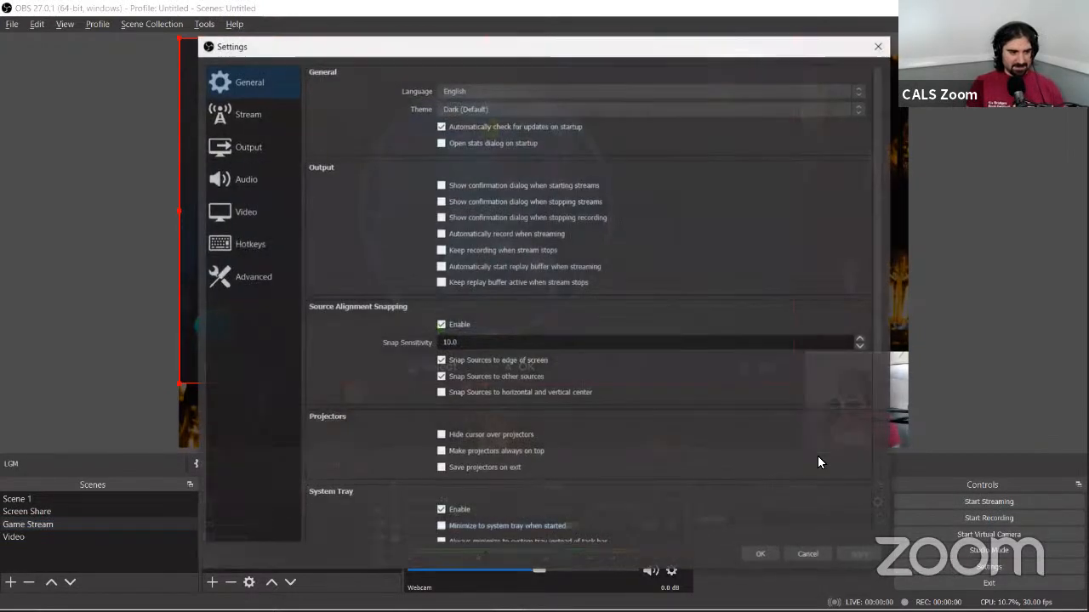
left_click(268, 123)
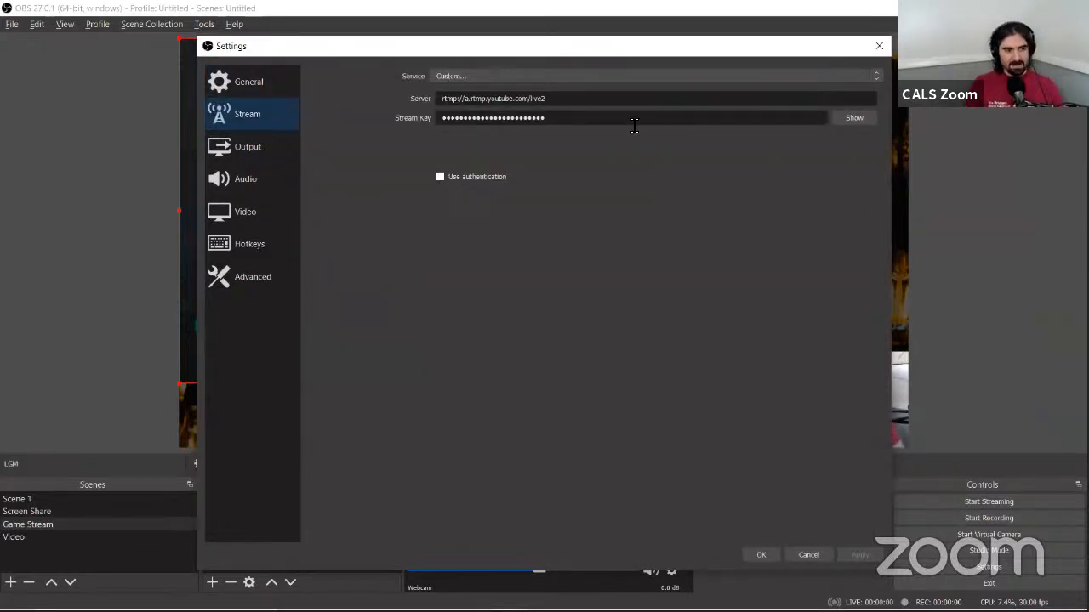
double_click(519, 123)
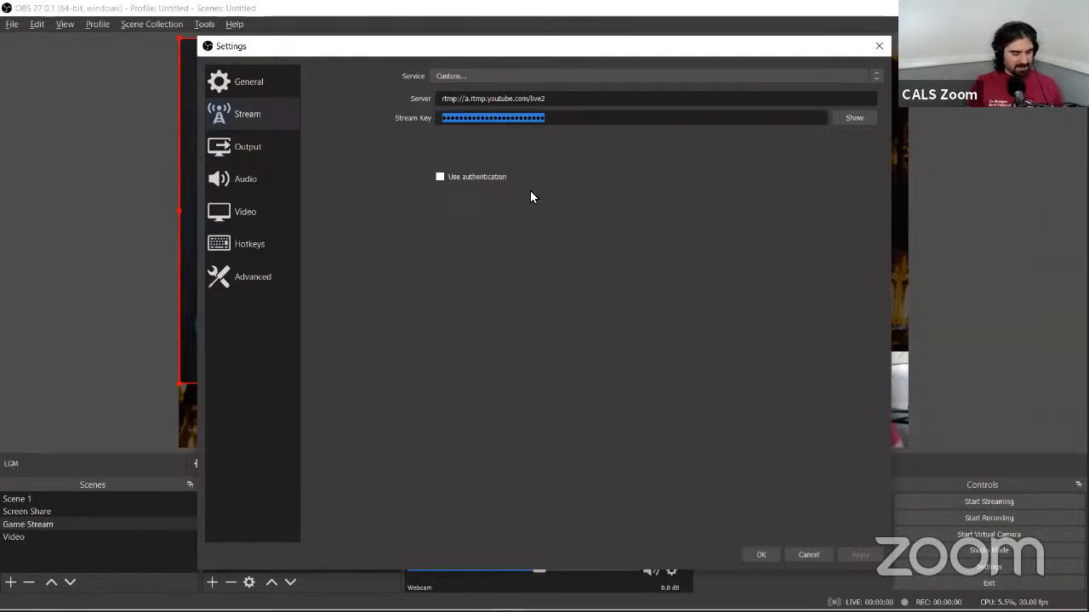
right_click(594, 121)
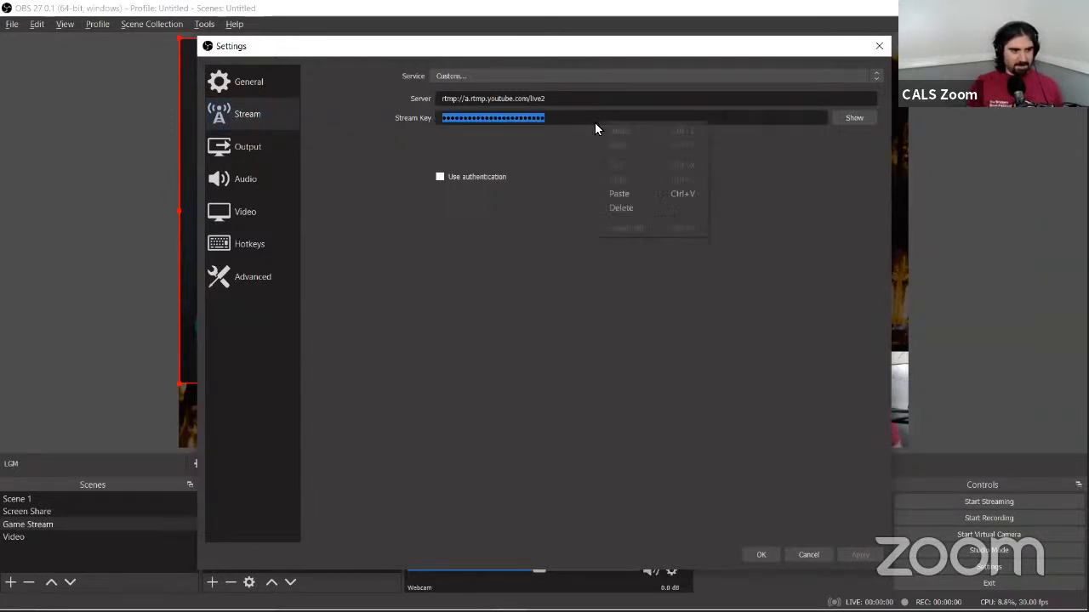
left_click(610, 194)
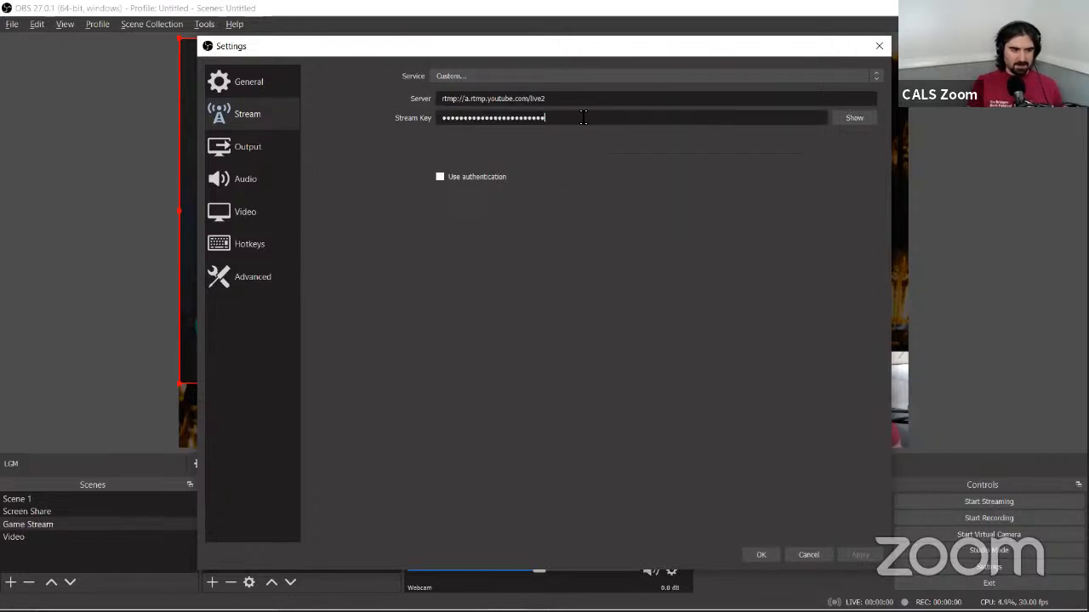
key("ctrl+a")
key("ctrl+v")
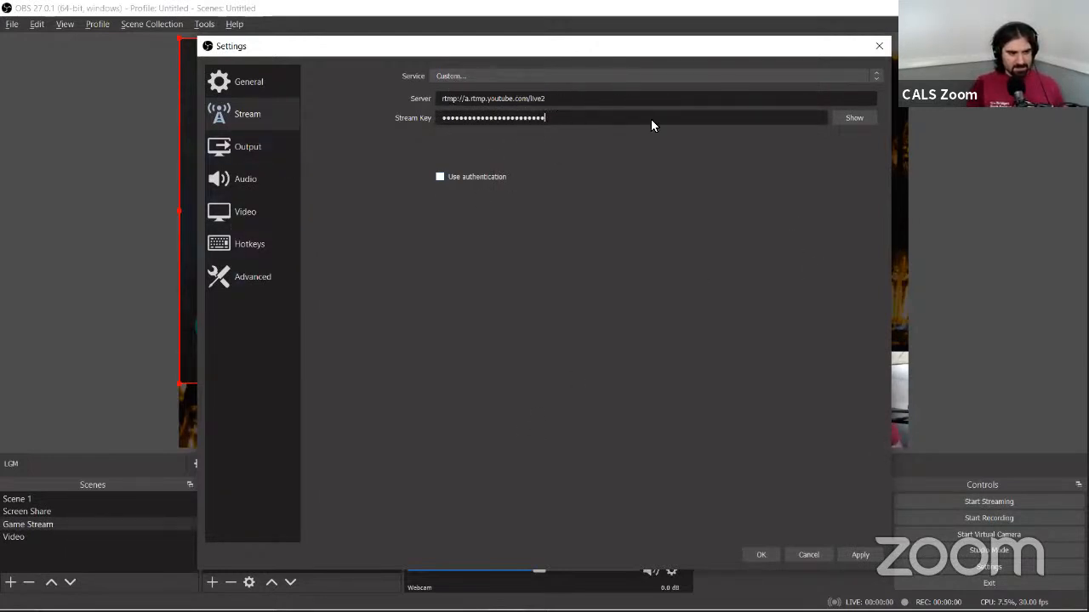
Step: Copy the stream URL rtmp://a.rtmp.youtube.com/live2 from YouTube Studio and paste it as the Server in OBS Studio's Stream settings
key("alt+Tab")
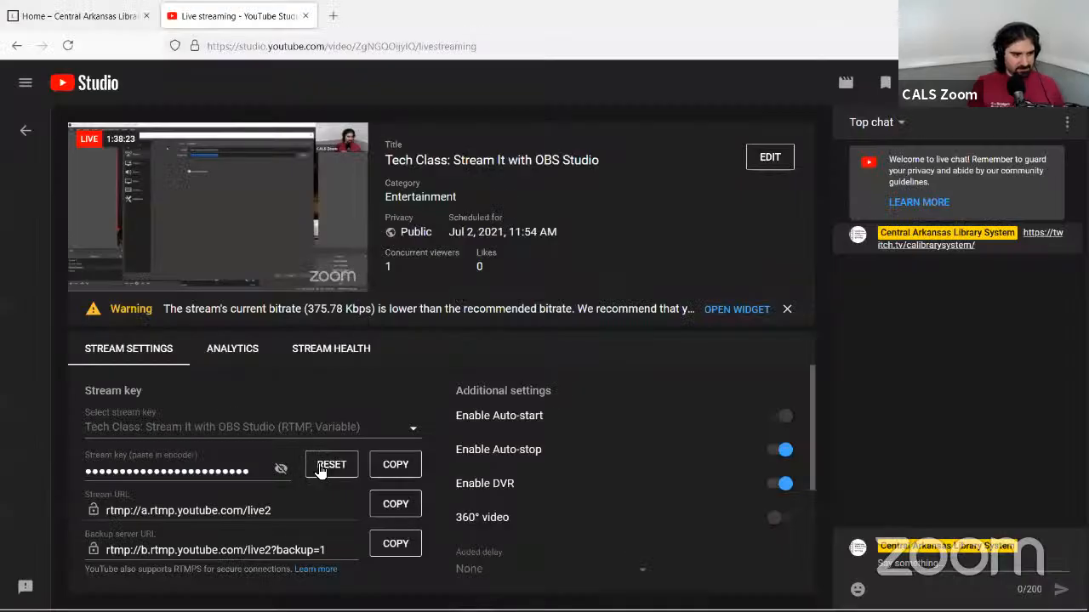
left_click(295, 515)
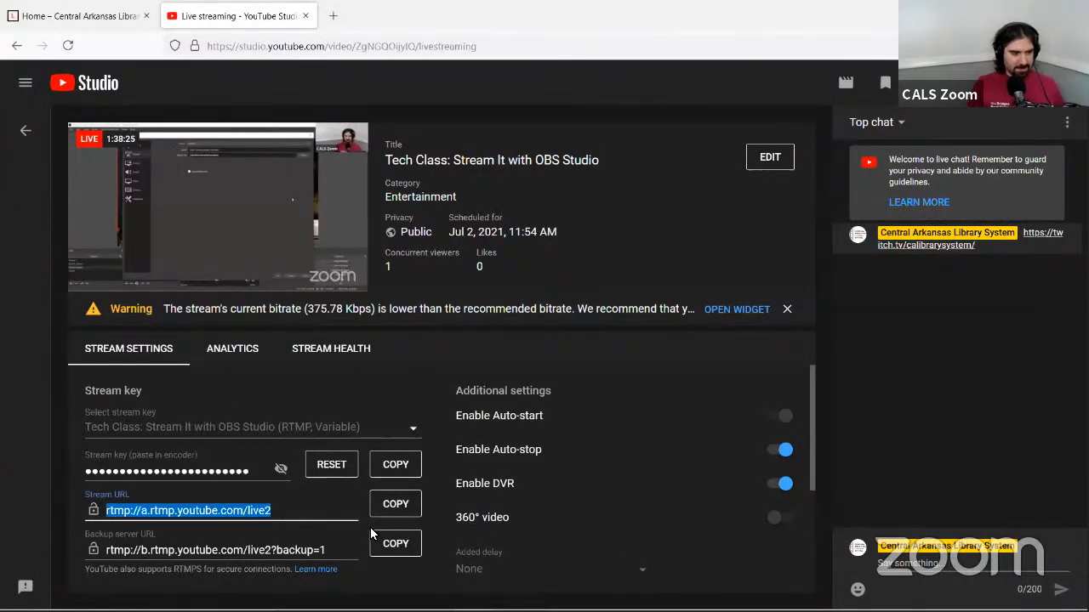
left_click(409, 516)
key("alt+Tab")
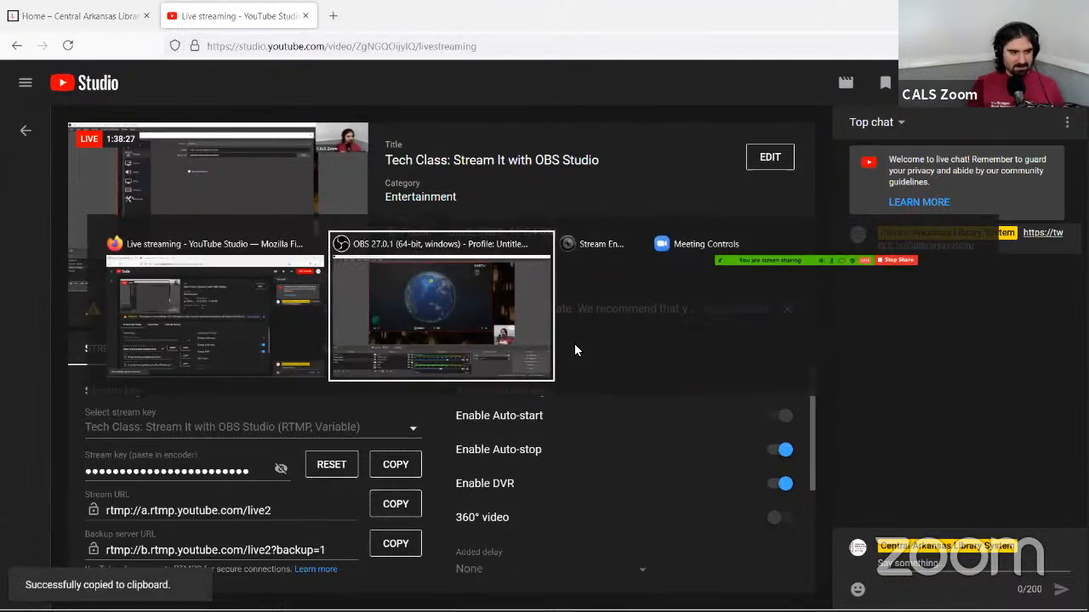
left_click_drag(646, 97, 391, 92)
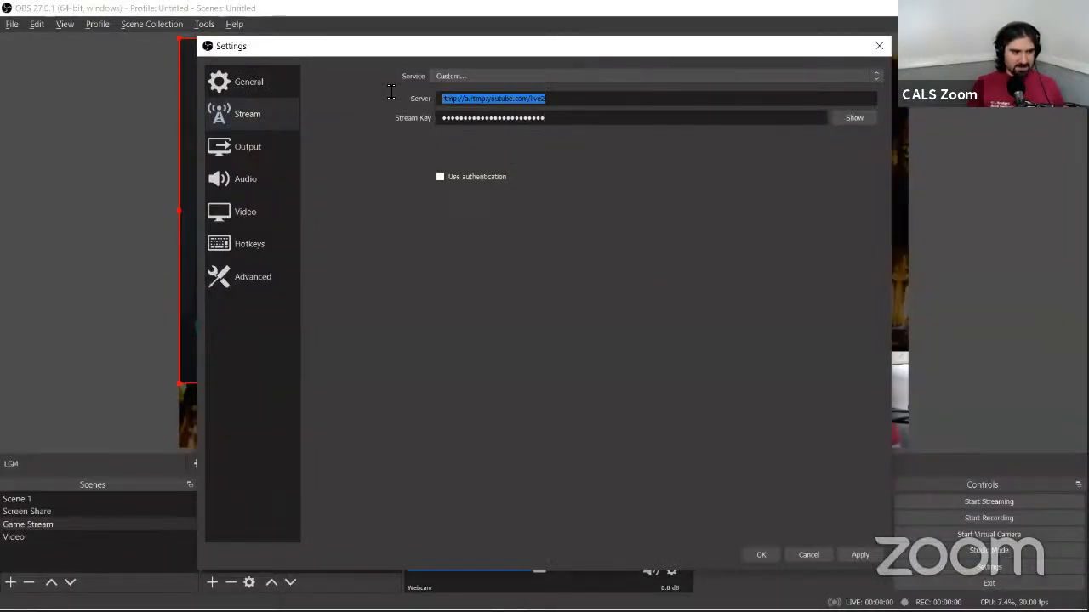
key("ctrl+v")
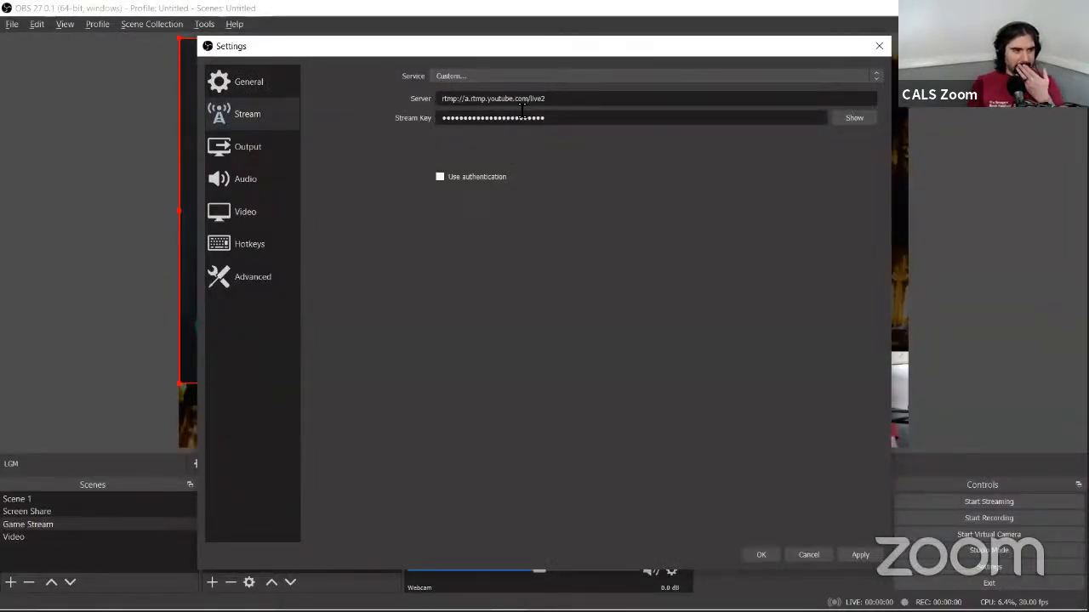
Step: Look through the available streaming services, keep Custom as the service and save the stream settings
left_click(548, 79)
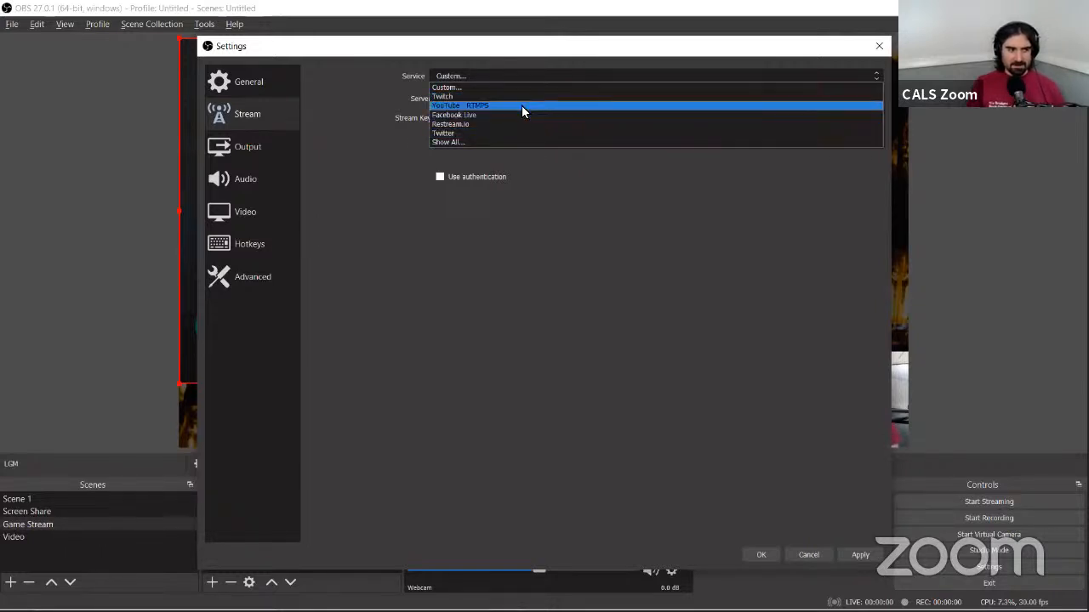
left_click(496, 247)
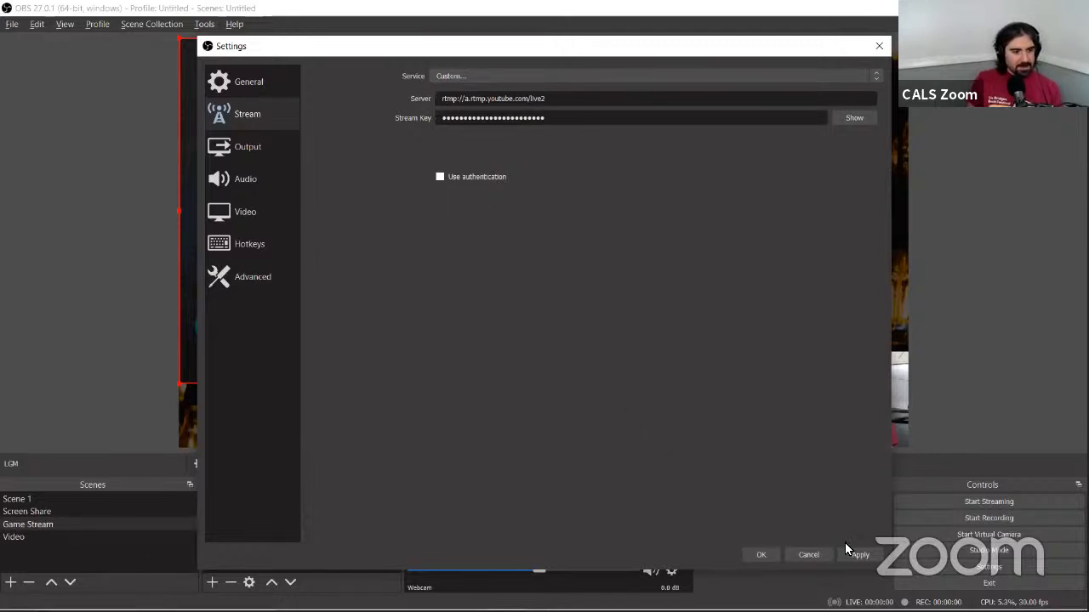
left_click(759, 554)
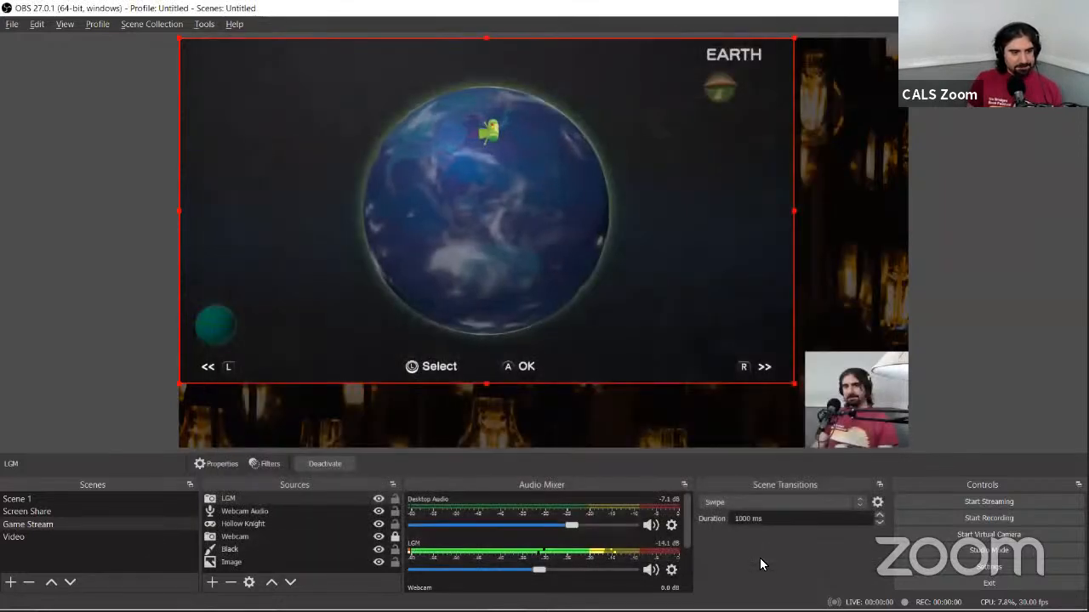
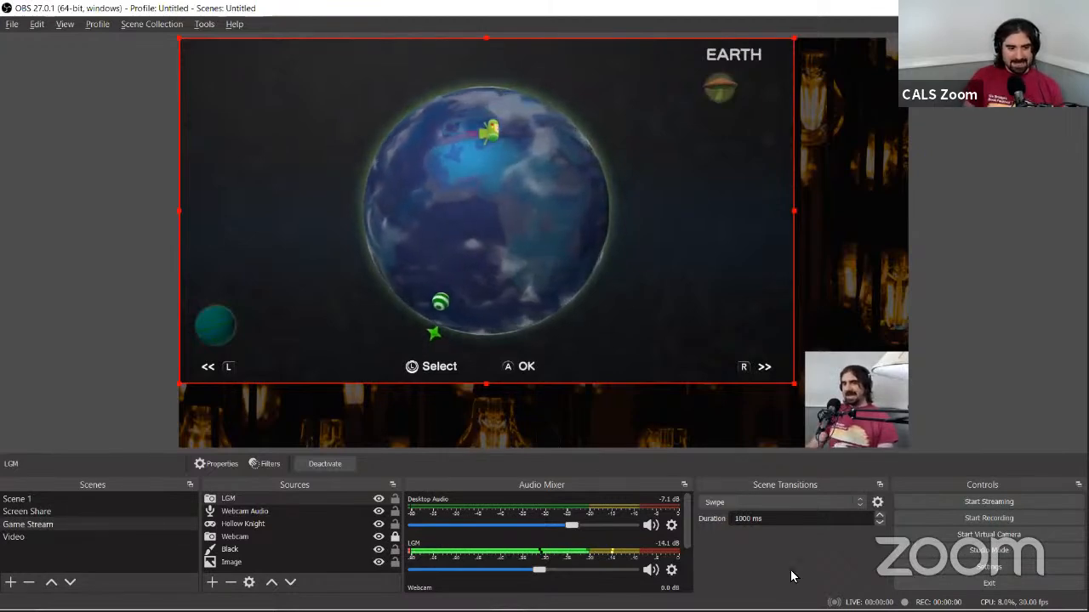
Step: Review the streaming encoder and audio bitrate choices in the Output settings, keeping Hardware (NVENC) and 160
left_click(962, 568)
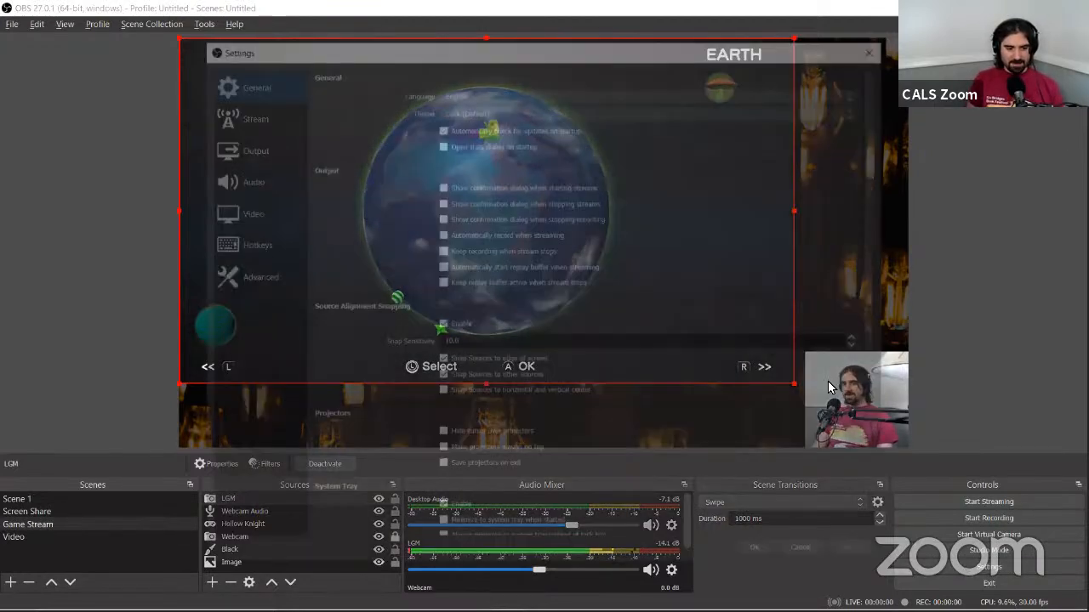
left_click(232, 149)
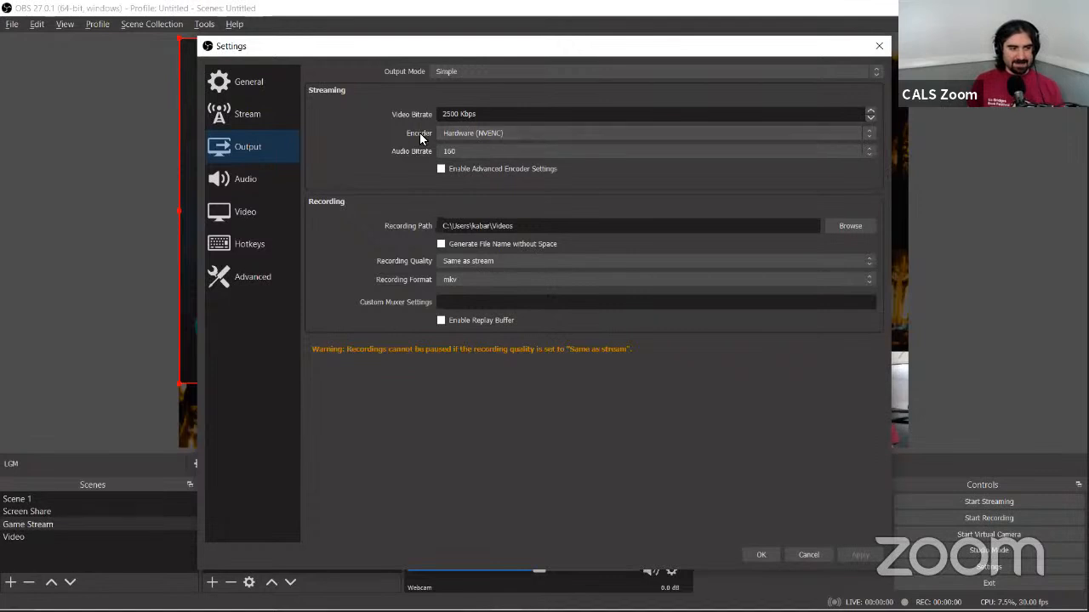
left_click(860, 133)
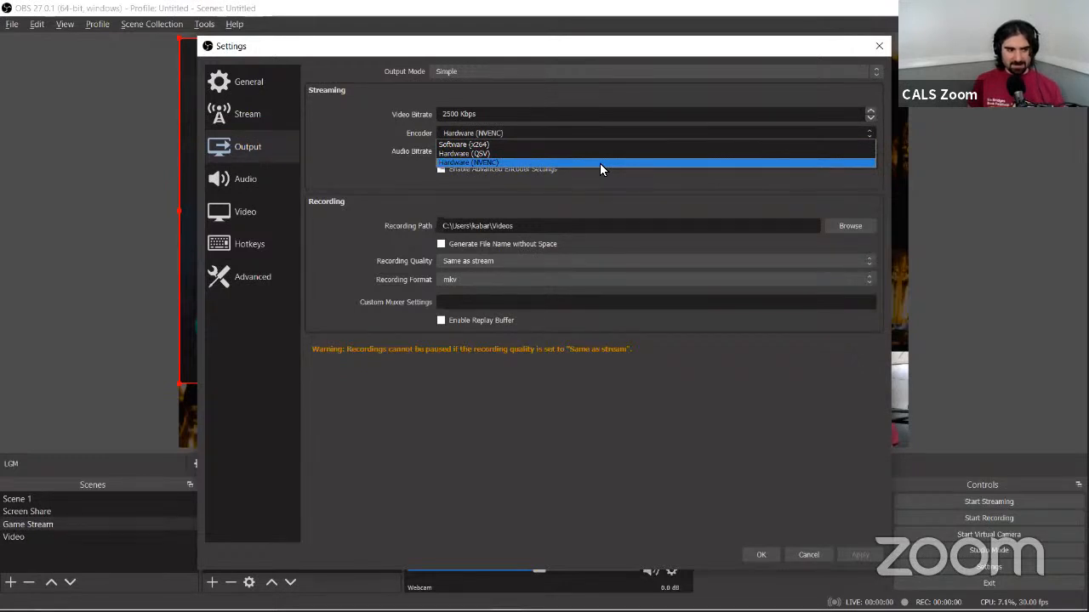
left_click(500, 163)
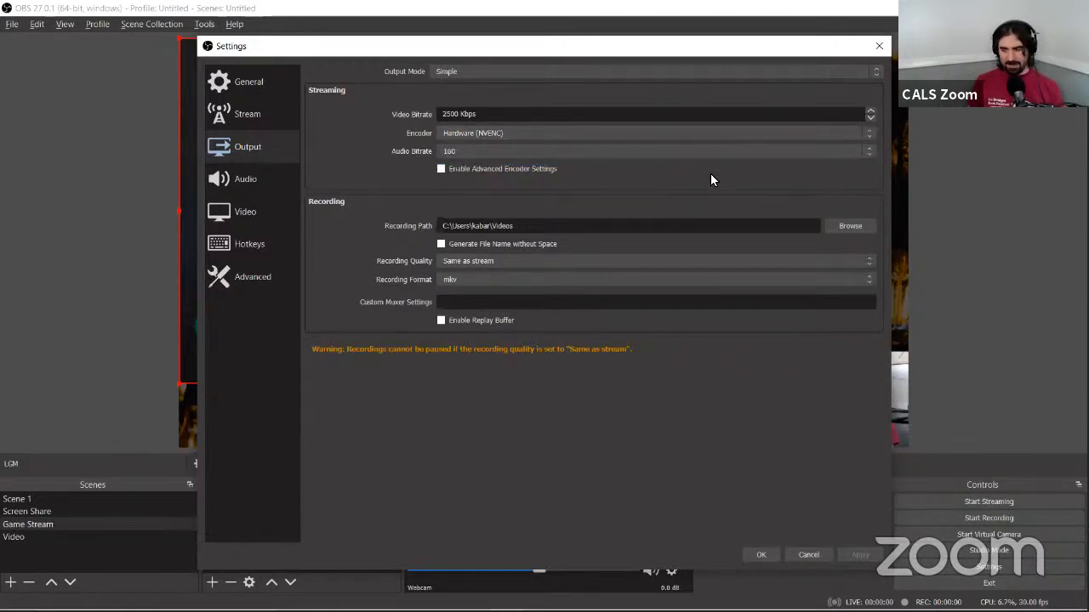
left_click(487, 133)
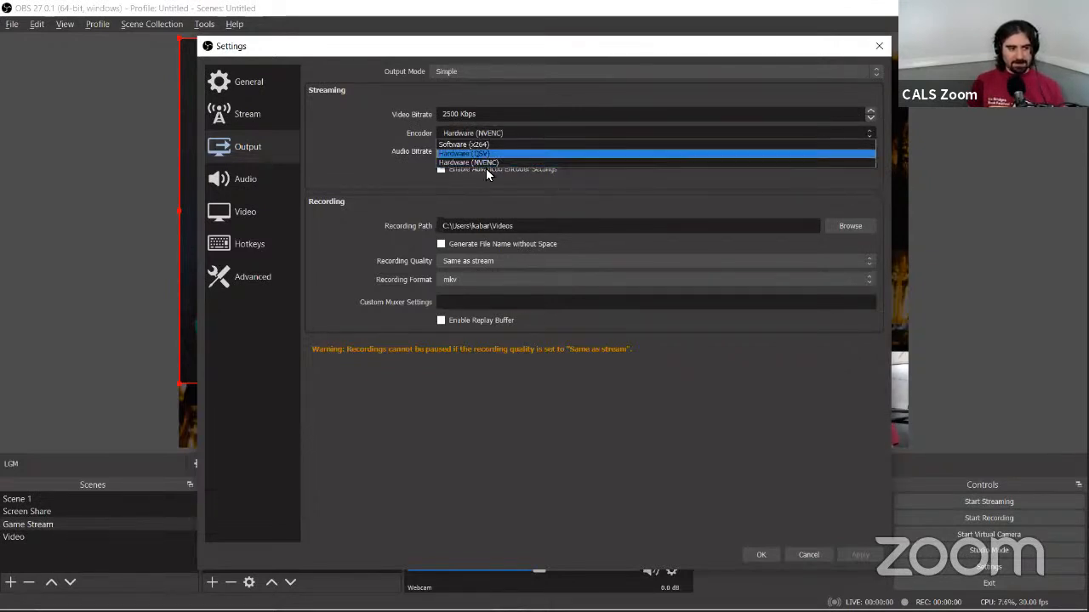
left_click(489, 164)
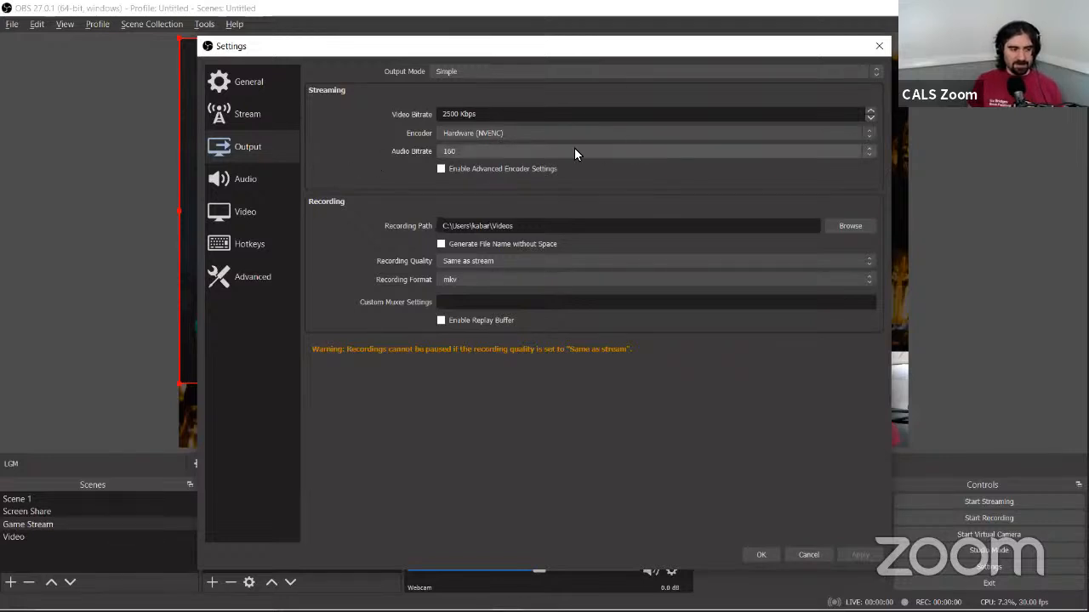
left_click(656, 150)
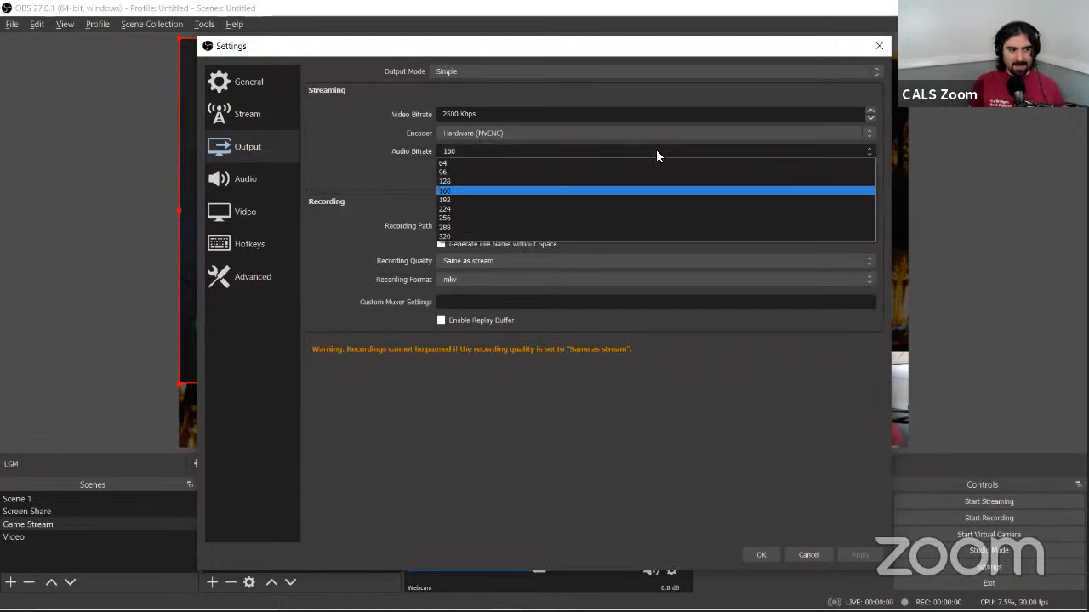
left_click(380, 192)
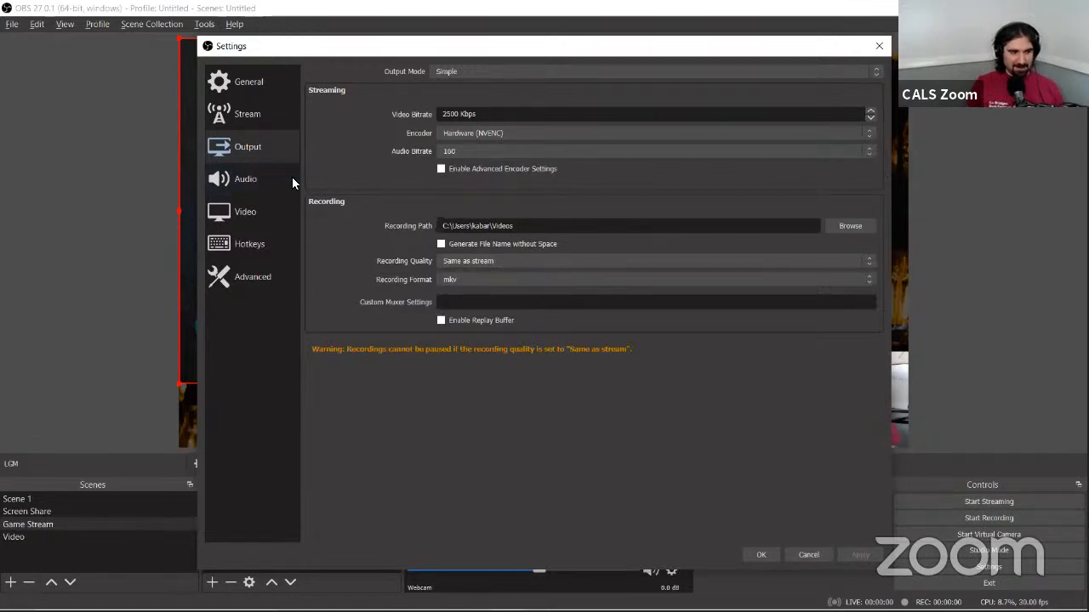
Step: Look over the Audio settings and the Video resolution, downscale filter and FPS settings, and close the settings dialog
left_click(261, 188)
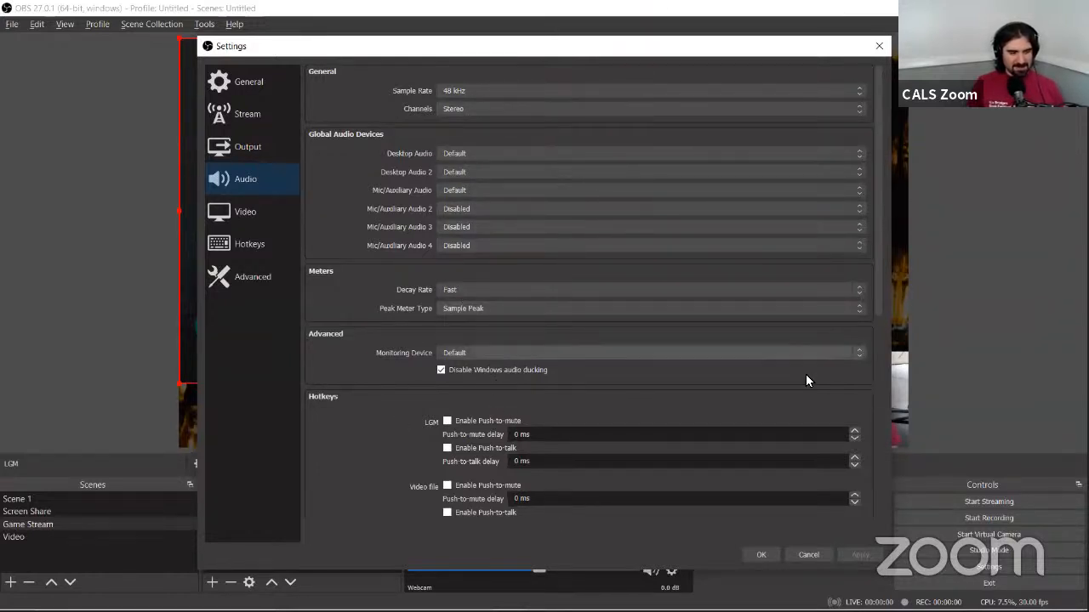
left_click(268, 212)
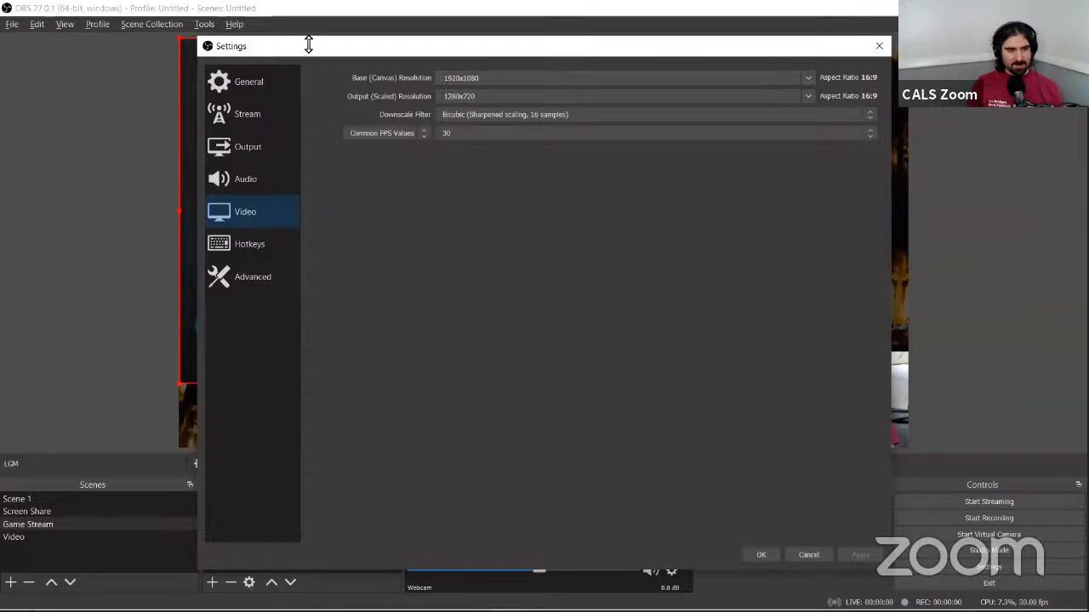
left_click_drag(316, 46, 358, 212)
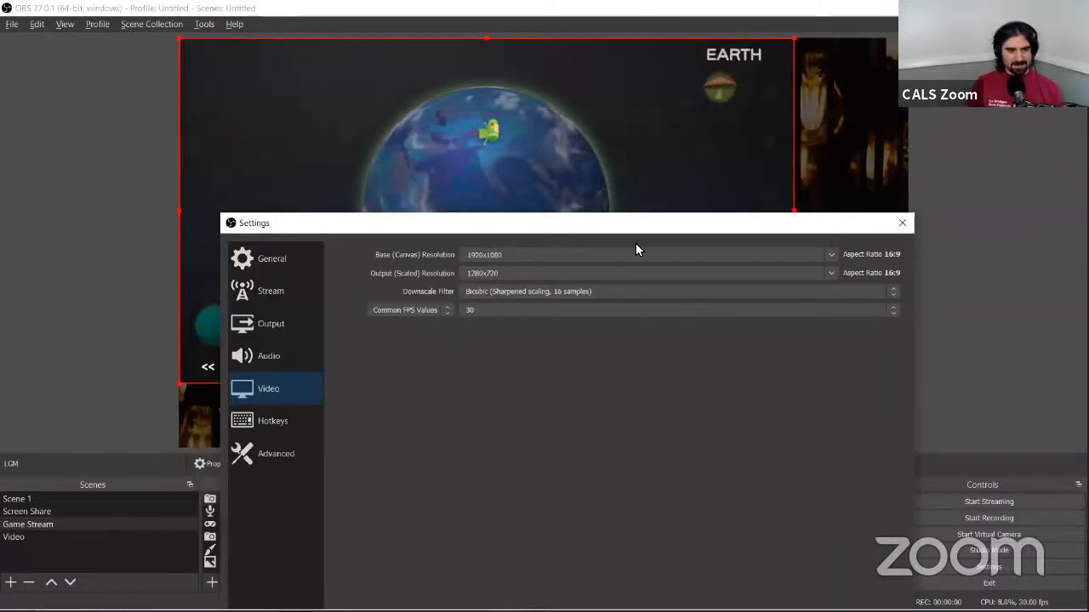
left_click_drag(624, 225, 729, 117)
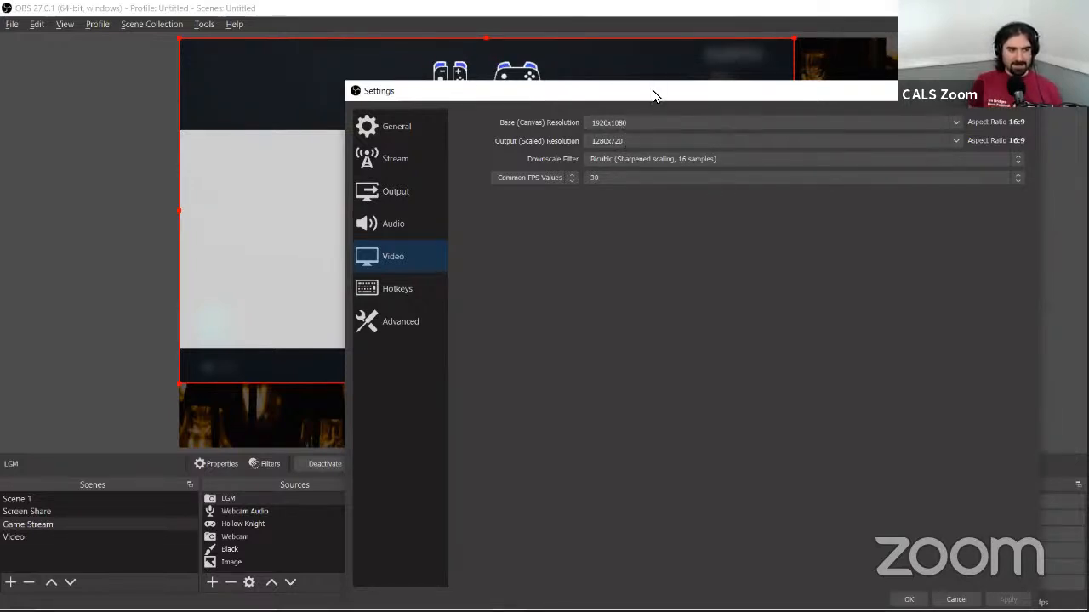
left_click_drag(658, 97, 584, 65)
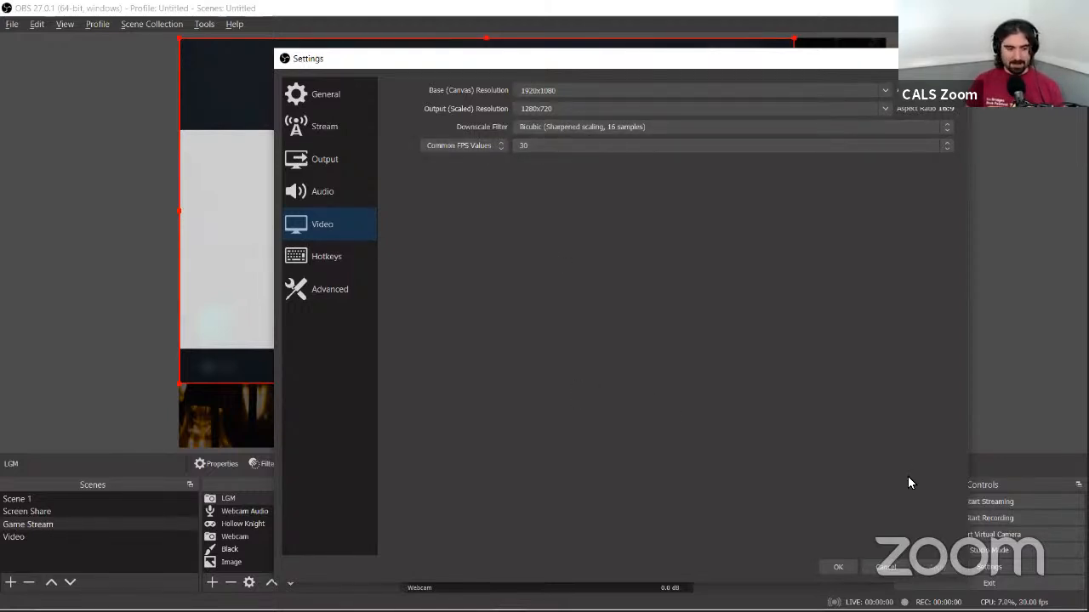
left_click(838, 568)
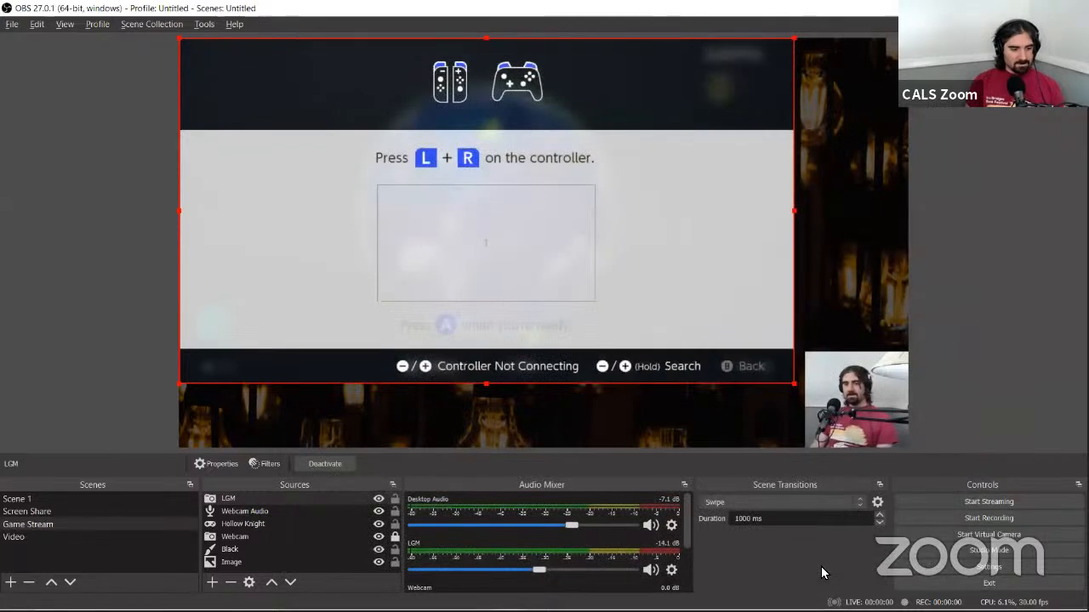